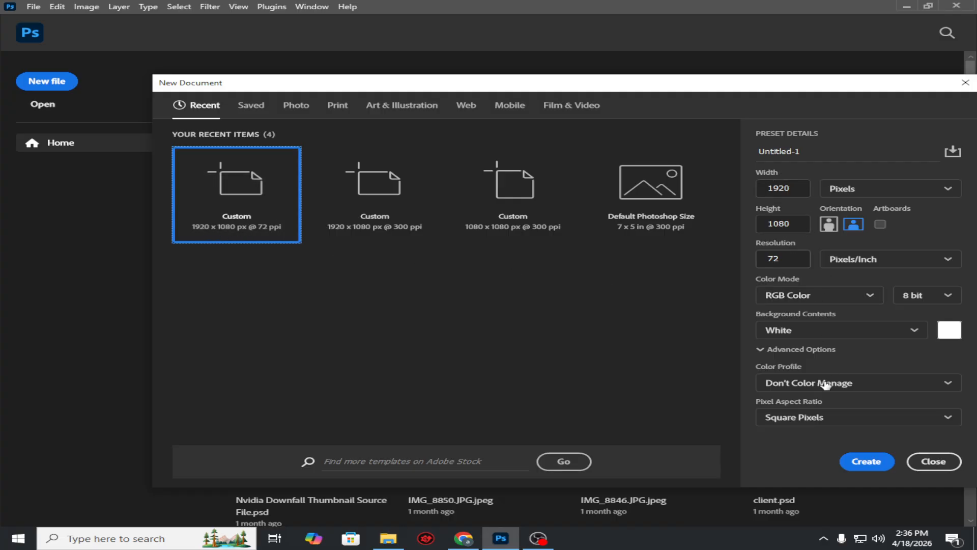
# Step: Create a 1920 x 1080 px document with a resolution of 300 pixels/inch and collapse the History panel
pyautogui.click(788, 257)
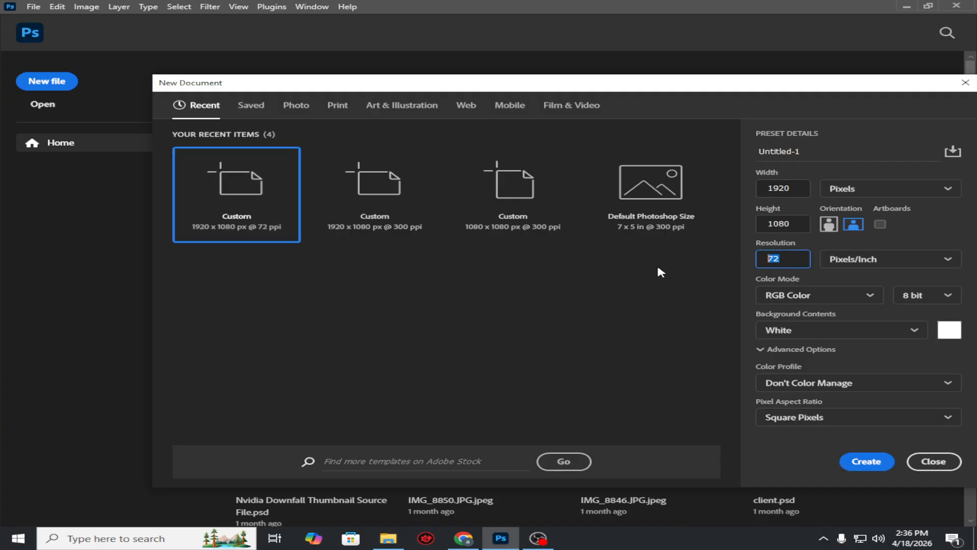
pyautogui.write('300')
pyautogui.click(850, 464)
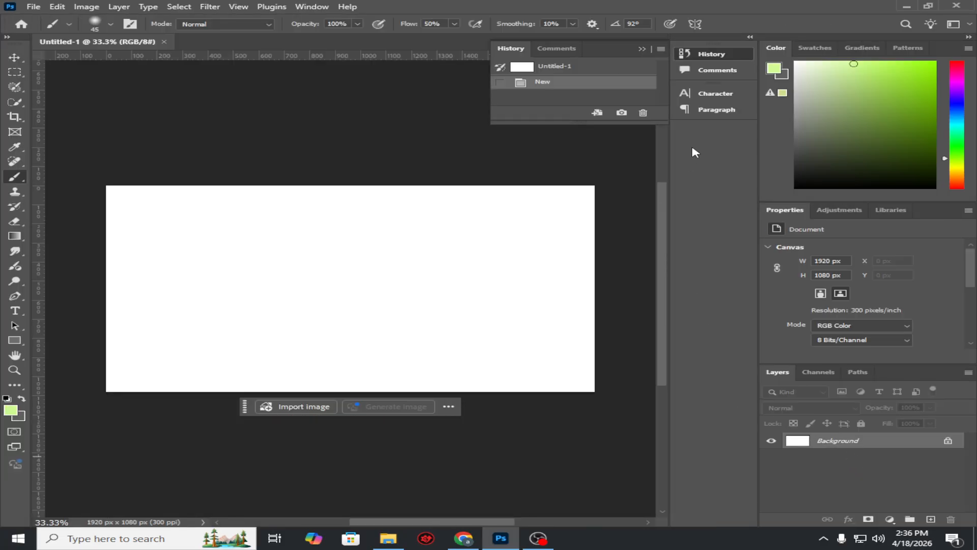
pyautogui.click(643, 50)
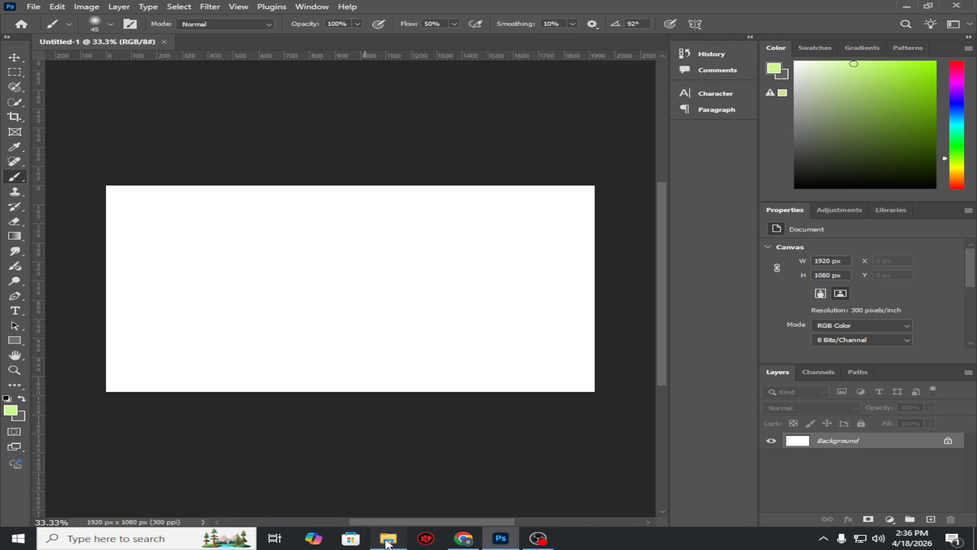
# Step: Place the red and black texture image "ChatGPT Image Apr 18, 2026, 02_12_33 PM" from the Downloads folder into the document
pyautogui.click(388, 538)
pyautogui.click(141, 140)
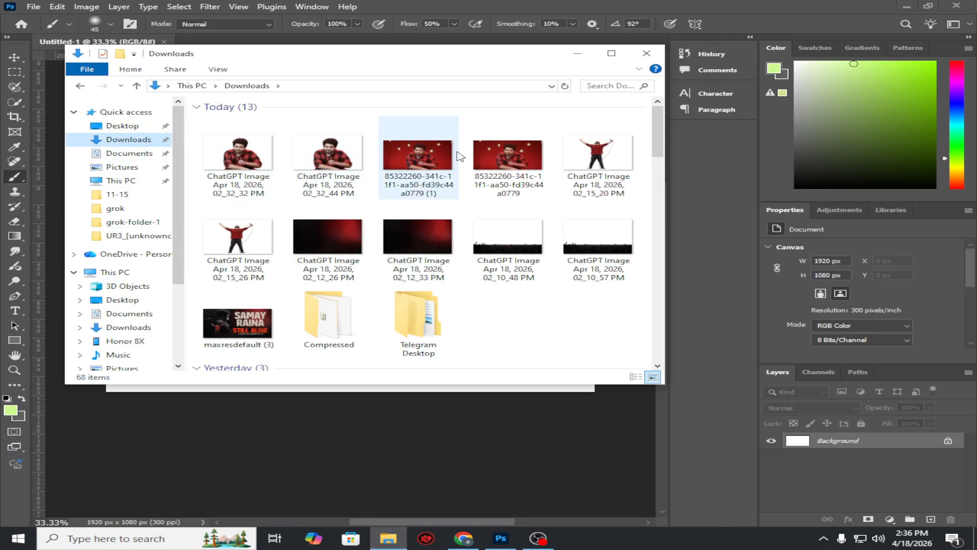
pyautogui.click(611, 53)
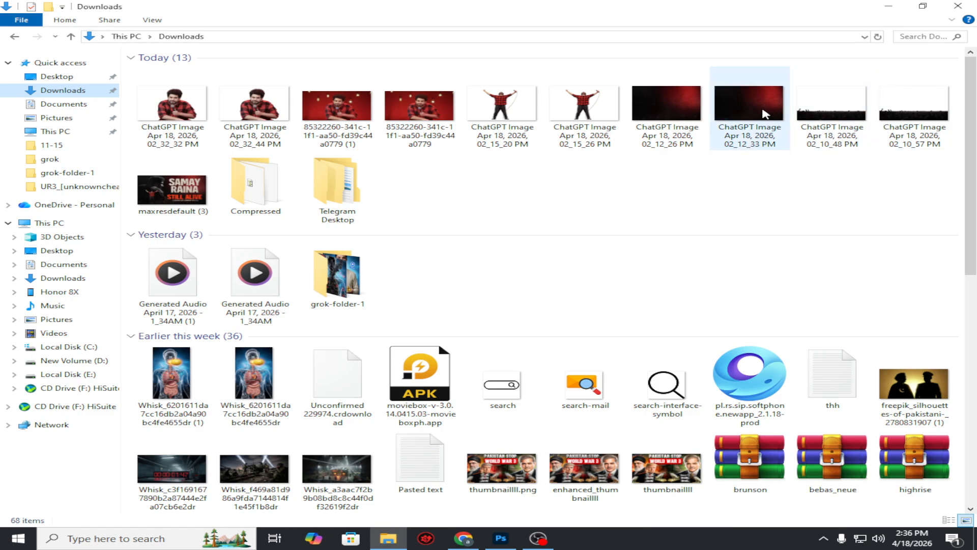
pyautogui.click(723, 105)
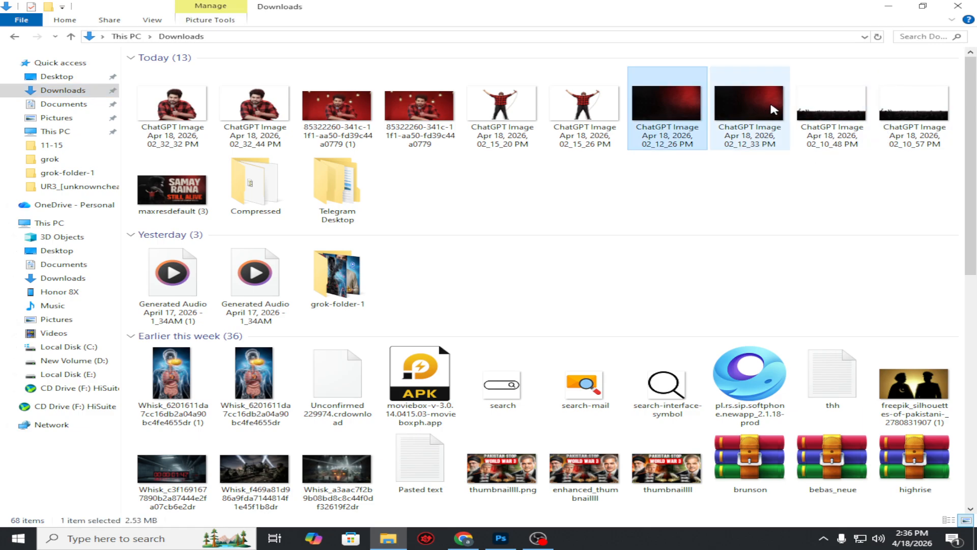
pyautogui.moveTo(770, 105); pyautogui.dragTo(444, 348)
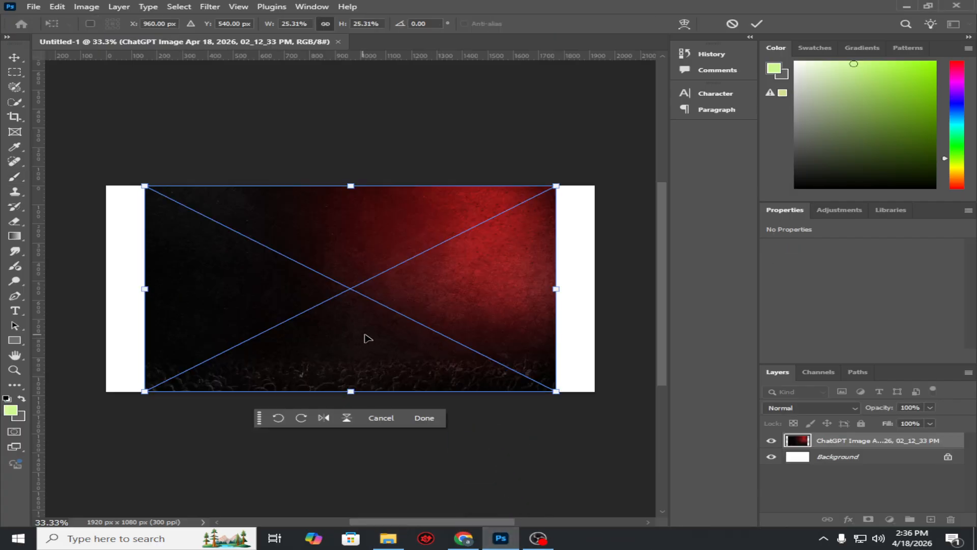
# Step: Enlarge the placed texture to about 31.64% so it covers the whole canvas, aligned with the canvas's upper edge
pyautogui.moveTo(146, 288); pyautogui.dragTo(106, 288)
pyautogui.moveTo(562, 283); pyautogui.dragTo(621, 288)
pyautogui.moveTo(525, 324); pyautogui.dragTo(519, 343)
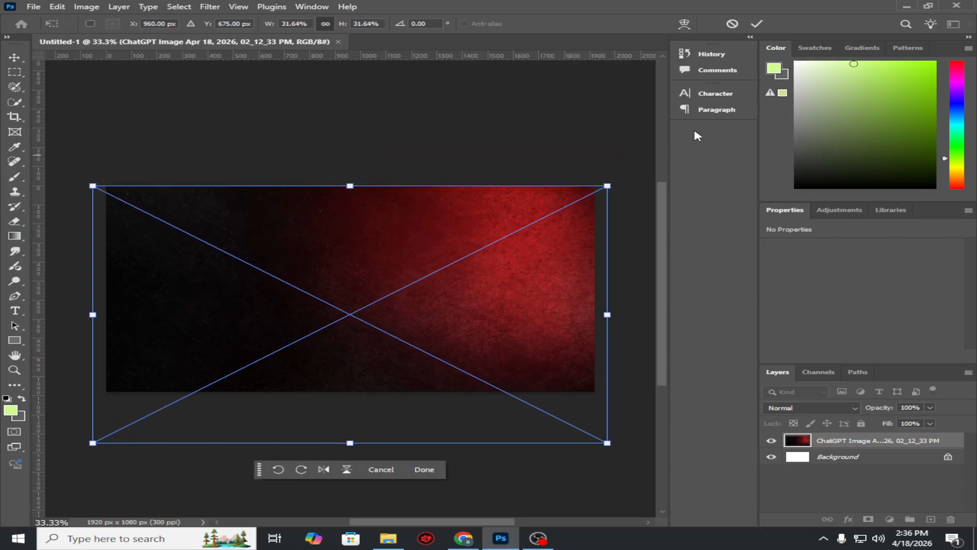
pyautogui.click(756, 23)
# Step: Copy the canvas-sized area of the texture to a new layer and delete the original smart object layer
pyautogui.click(14, 72)
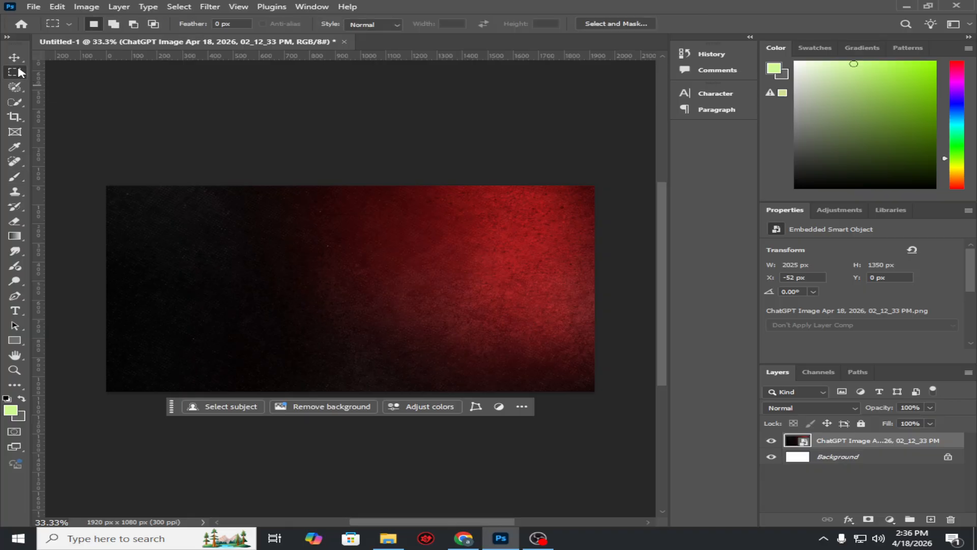
pyautogui.moveTo(104, 192); pyautogui.dragTo(635, 408)
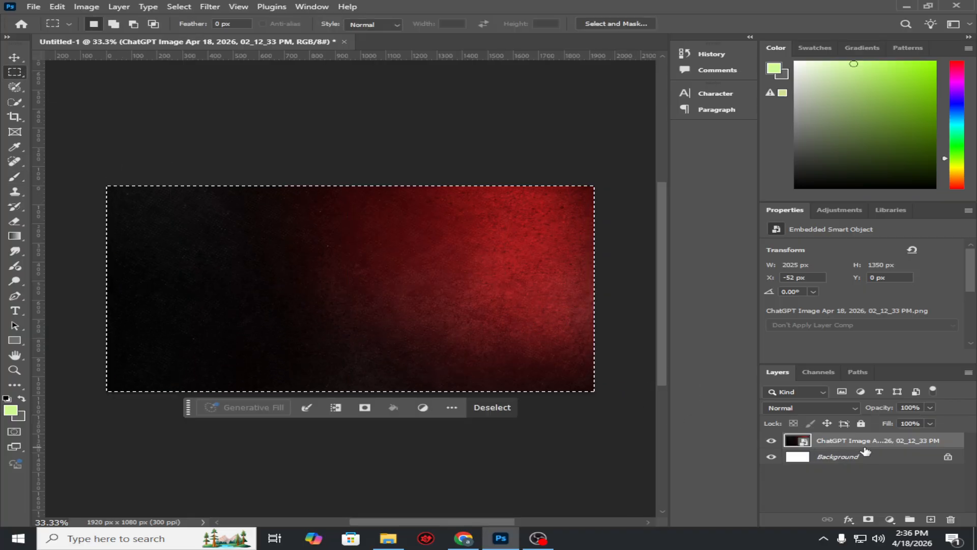
pyautogui.hotkey('ctrl', 'j')
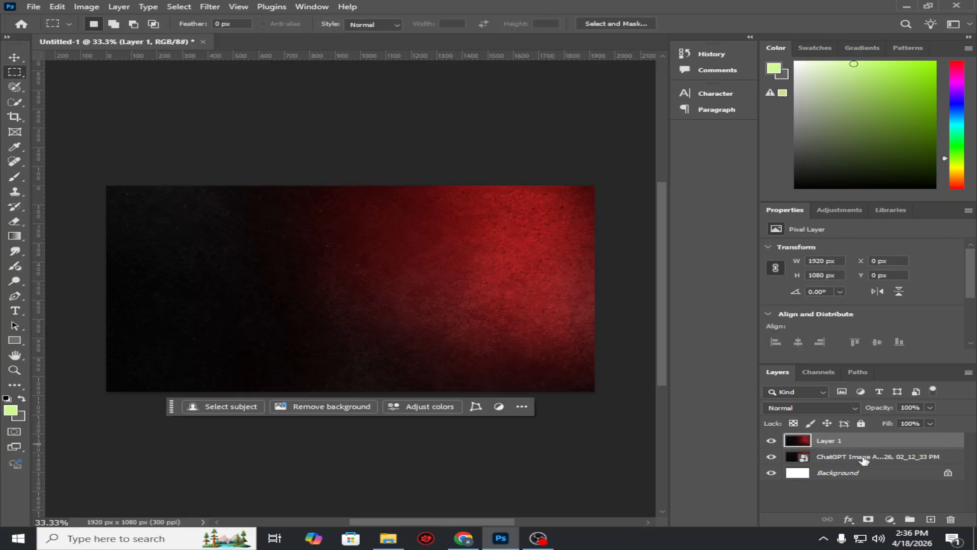
pyautogui.click(863, 458)
pyautogui.press('Delete')
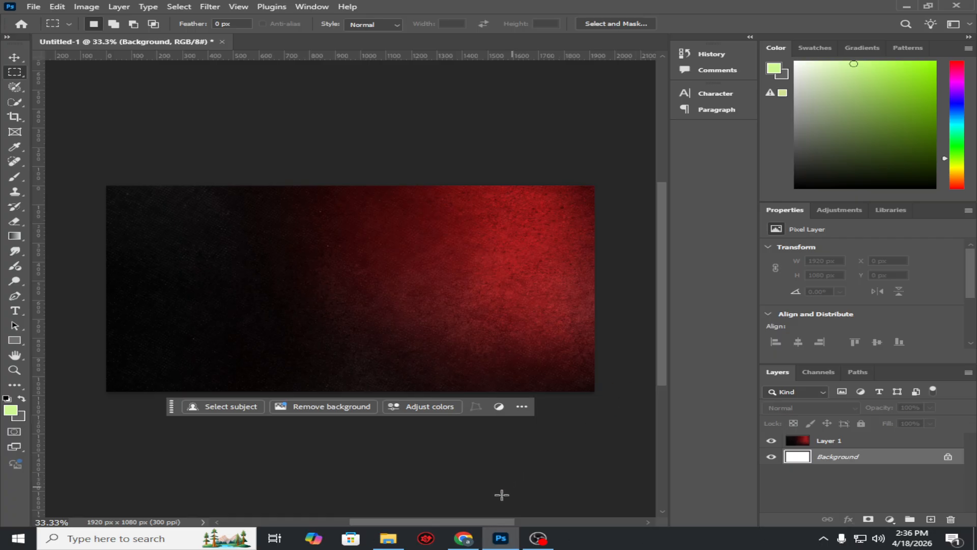
# Step: Place the crowd image "ChatGPT Image Apr 18, 2026, 02_10_48 PM" from Downloads and stack its layer above the texture layer
pyautogui.click(388, 537)
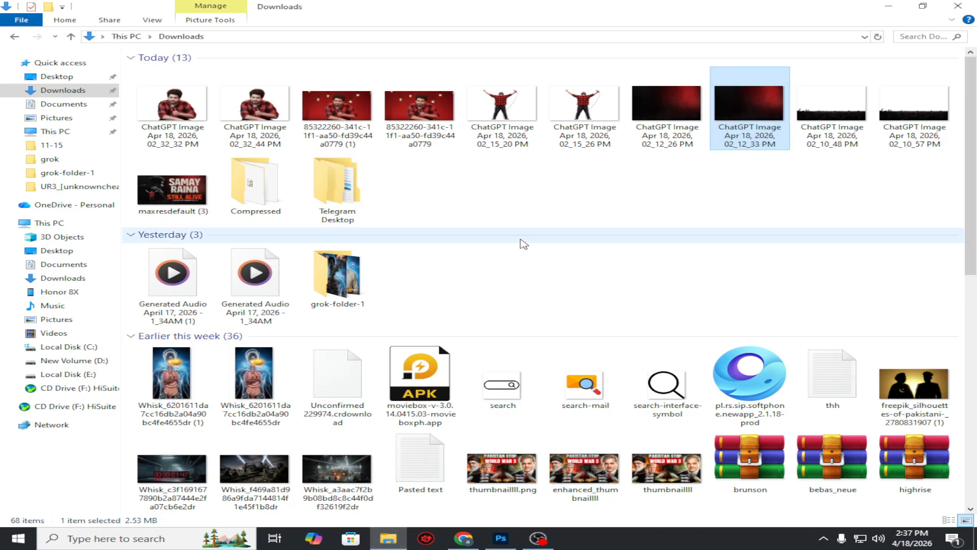
pyautogui.moveTo(840, 127); pyautogui.dragTo(400, 385)
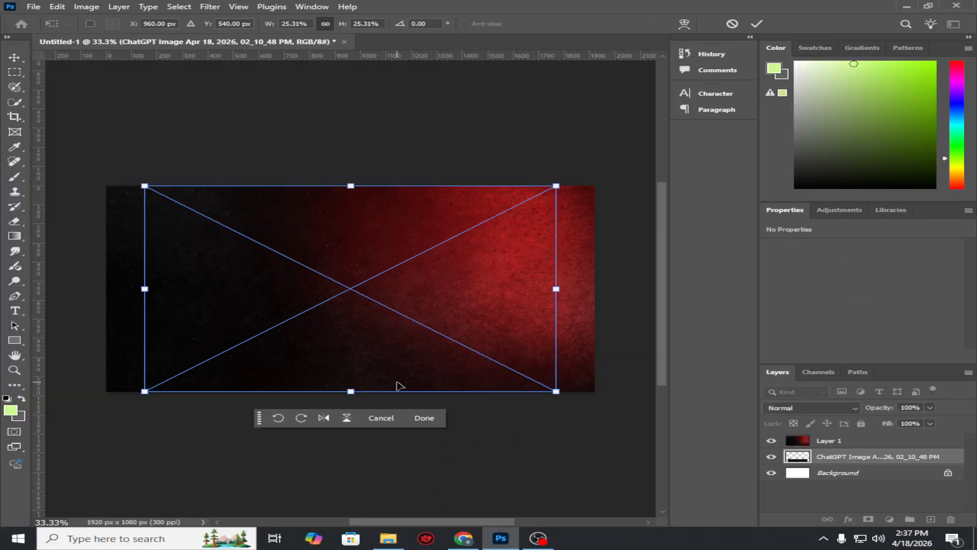
pyautogui.click(756, 24)
pyautogui.moveTo(837, 458); pyautogui.dragTo(805, 426)
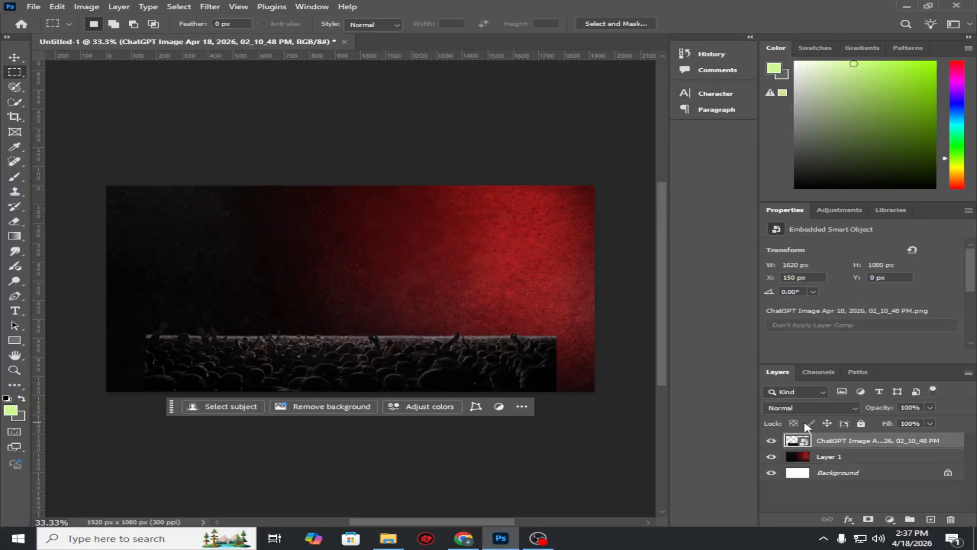
# Step: Move the crowd image flush with the canvas's left edge, at X 0 px and Y 0 px
pyautogui.click(15, 57)
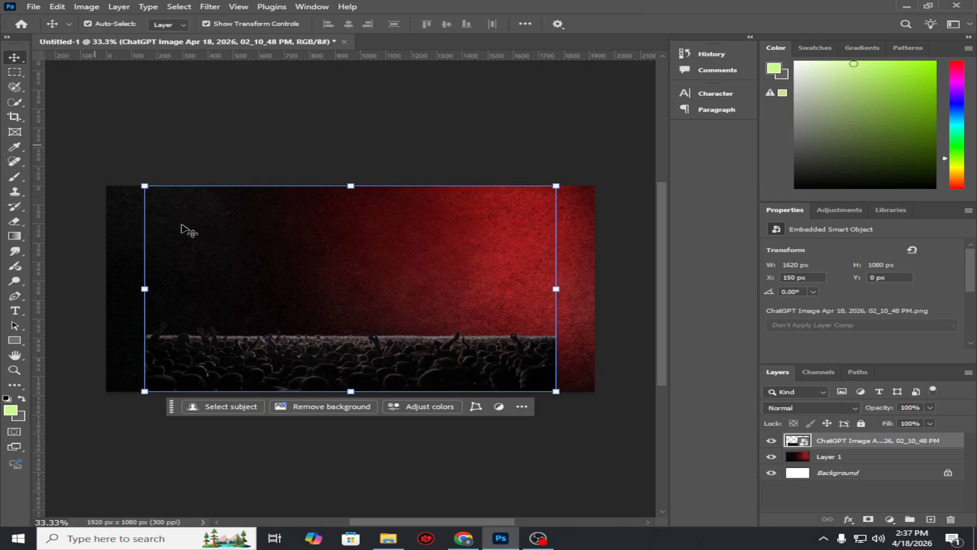
pyautogui.moveTo(322, 373); pyautogui.dragTo(281, 370)
pyautogui.click(523, 451)
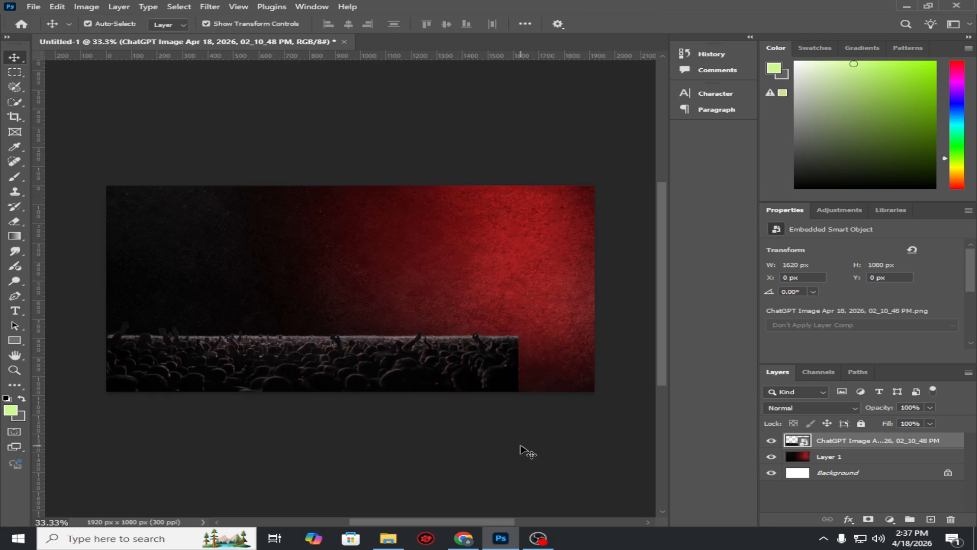
pyautogui.click(422, 374)
pyautogui.moveTo(372, 370); pyautogui.dragTo(685, 366)
pyautogui.hotkey('ctrl', 'z')
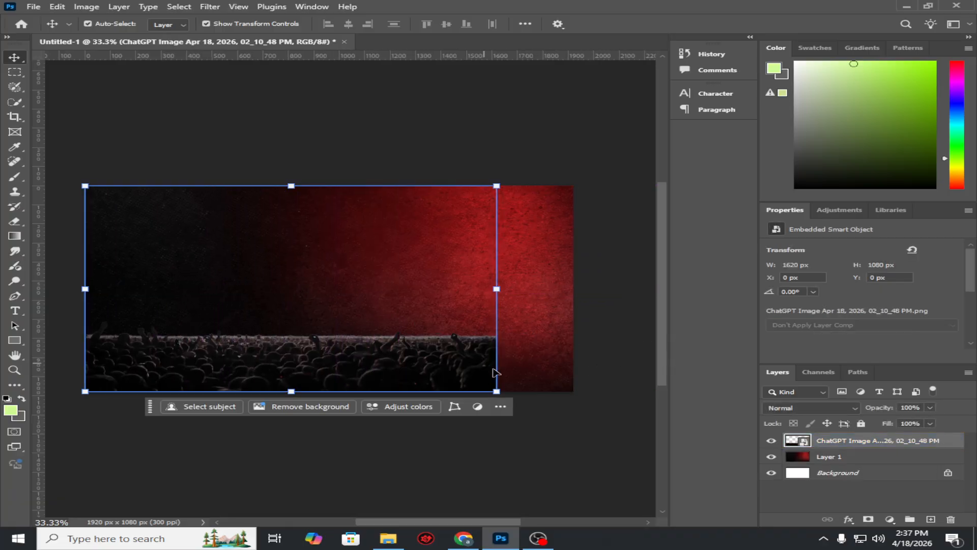
# Step: Duplicate the crowd layer, move the copy to X 1620 px against the original's right edge, and nudge it down slightly
pyautogui.hotkey('ctrl', 'j')
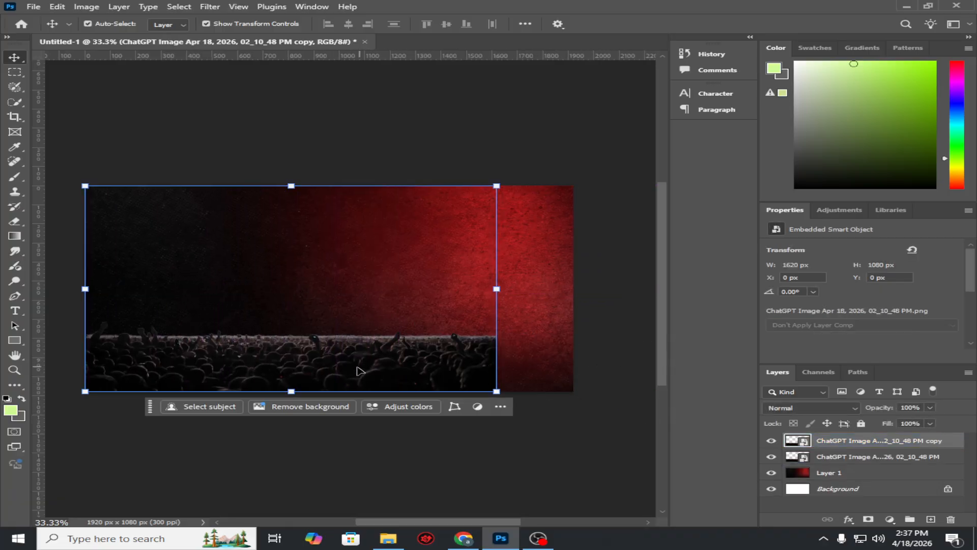
pyautogui.moveTo(359, 370); pyautogui.dragTo(612, 367)
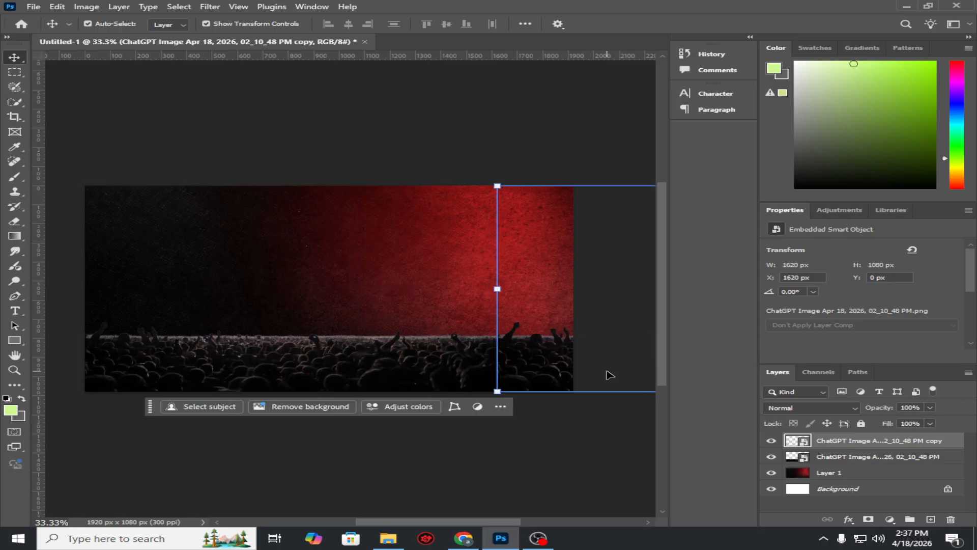
pyautogui.press('Down')
pyautogui.press('Down')
pyautogui.press('Down')
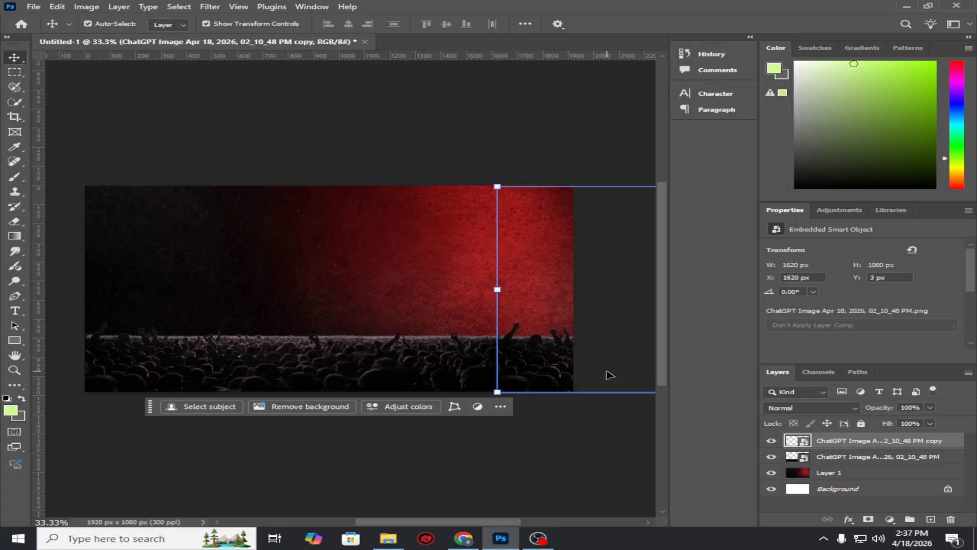
pyautogui.click(566, 437)
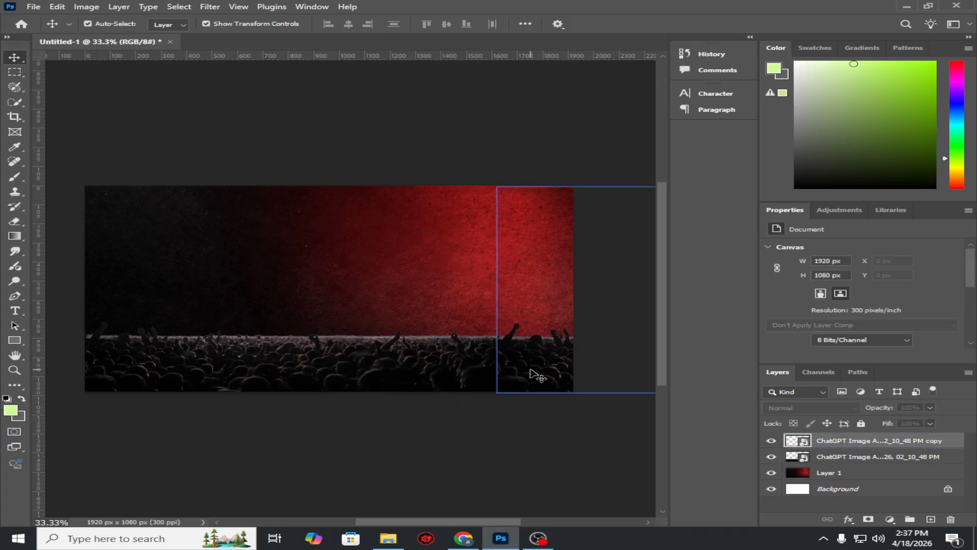
# Step: Flip the crowd copy horizontally so it mirrors the original at the seam
pyautogui.click(534, 374)
pyautogui.hotkey('ctrl', 't')
pyautogui.rightClick(533, 374)
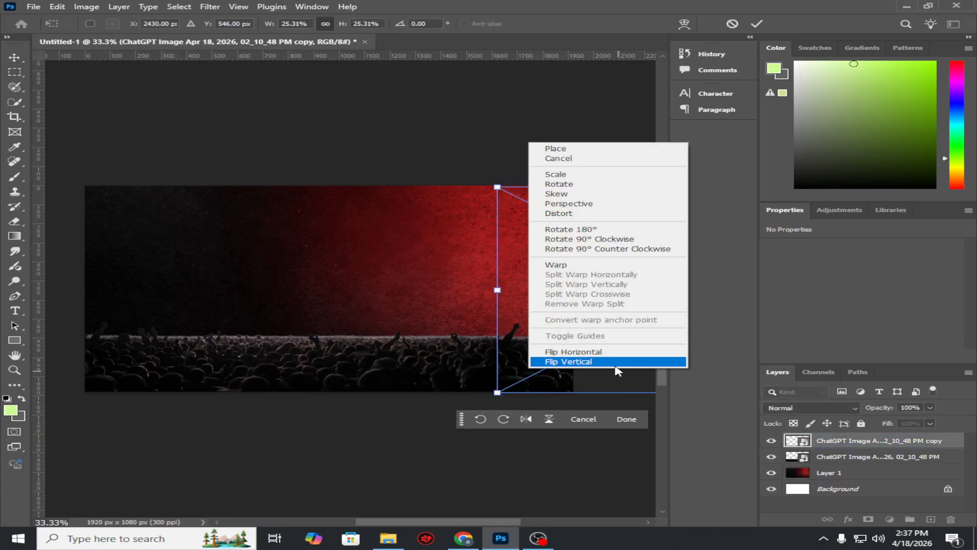
pyautogui.click(573, 352)
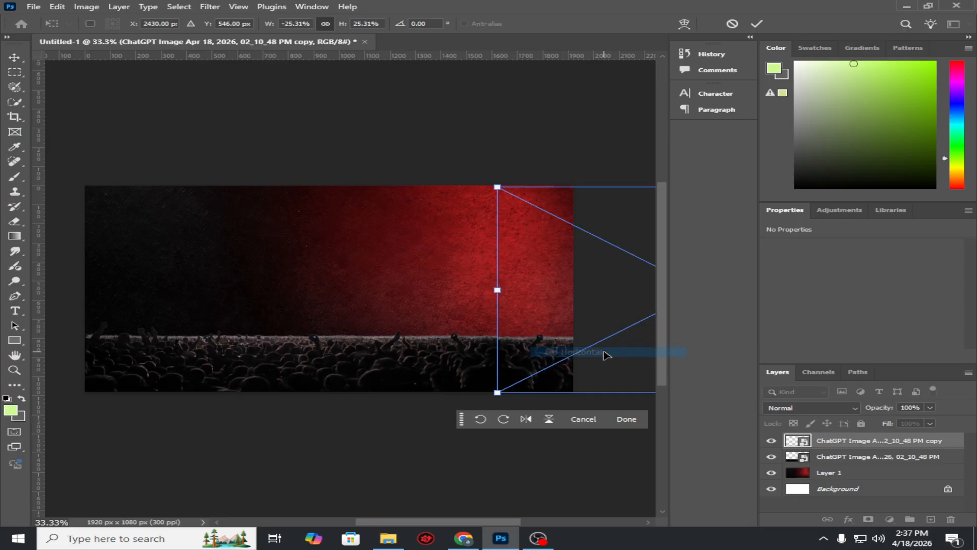
pyautogui.click(756, 24)
pyautogui.click(591, 460)
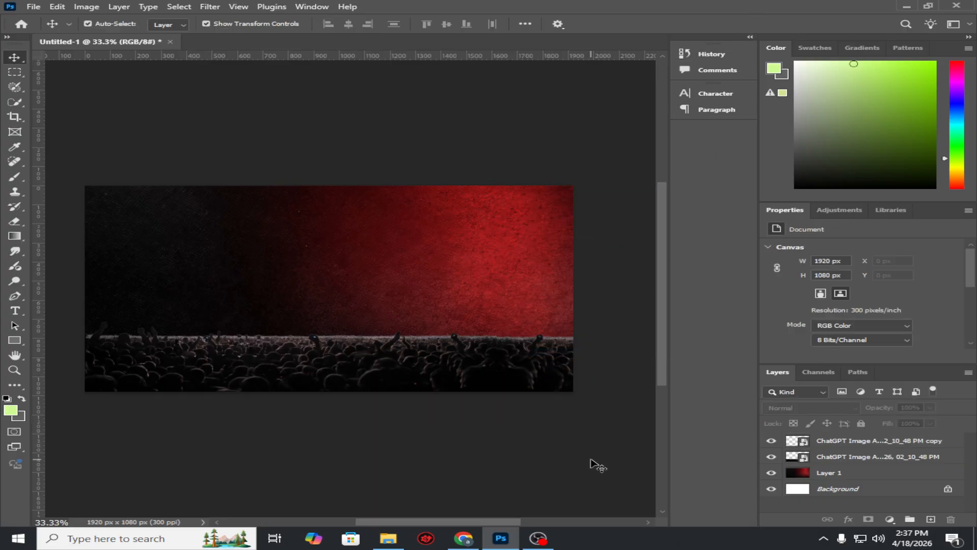
# Step: Merge the two crowd layers into one layer
pyautogui.click(855, 441)
pyautogui.keyDown('shift'); pyautogui.click(855, 457); pyautogui.keyUp('shift')
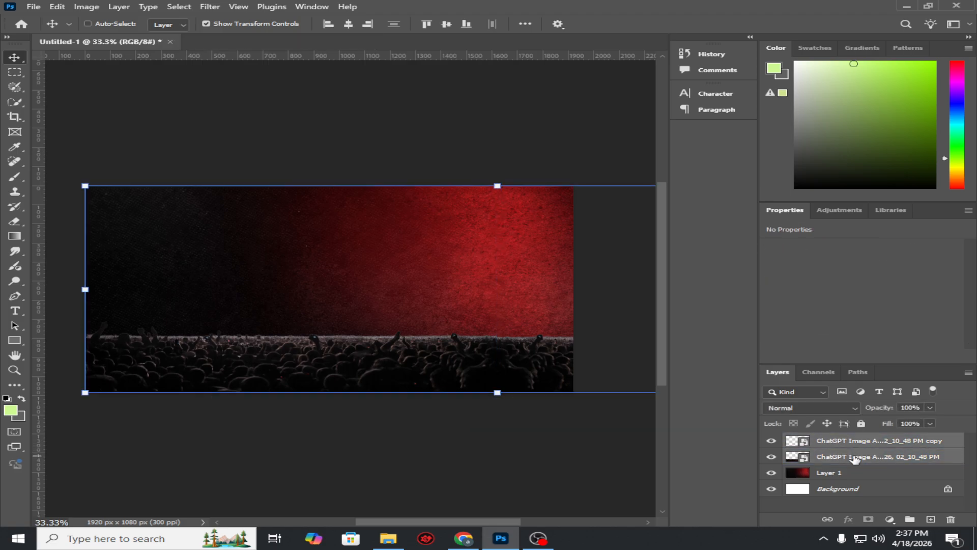
pyautogui.hotkey('ctrl', 'e')
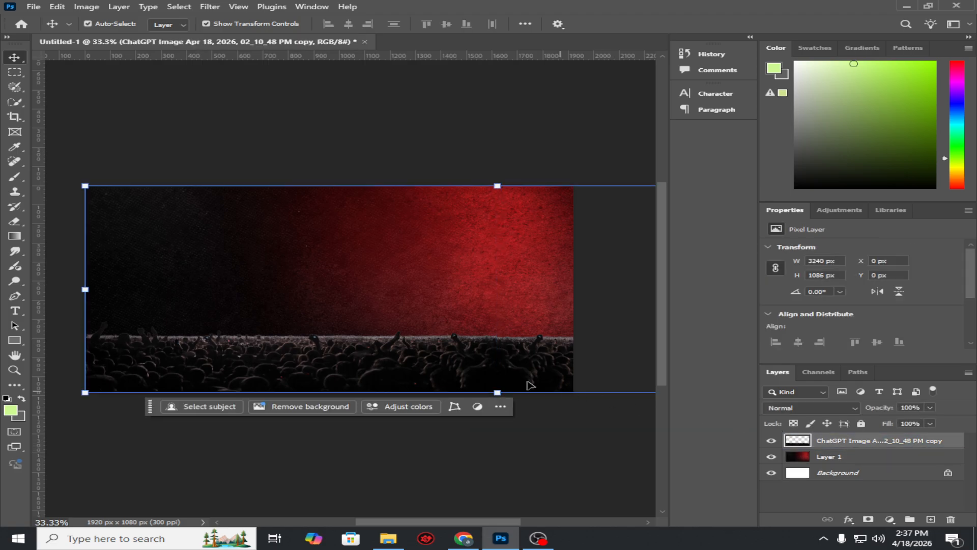
# Step: Copy the canvas-sized area of the merged crowd to a new layer and delete the oversized merged layer
pyautogui.click(26, 70)
pyautogui.moveTo(83, 185); pyautogui.dragTo(648, 408)
pyautogui.moveTo(528, 522); pyautogui.dragTo(467, 514)
pyautogui.hotkey('ctrl', 'j')
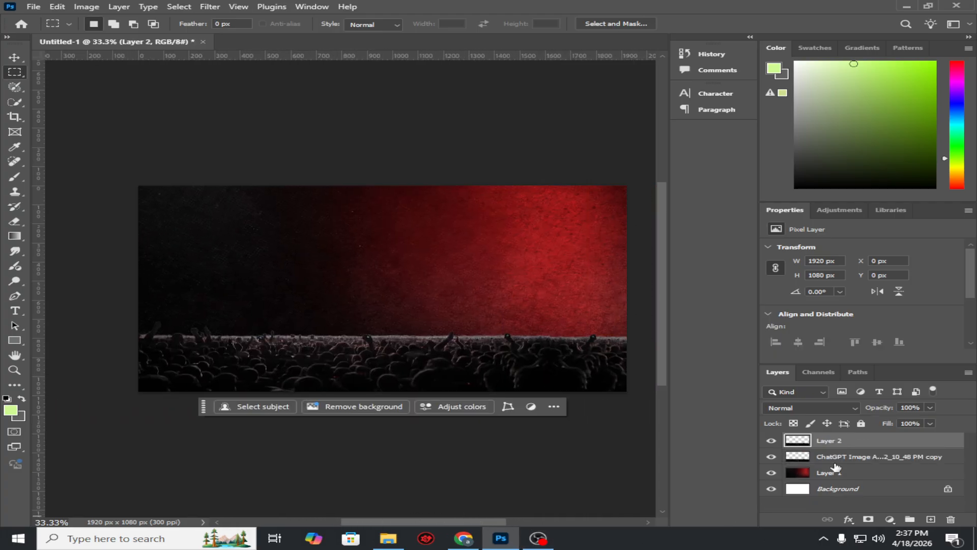
pyautogui.click(837, 461)
pyautogui.press('Delete')
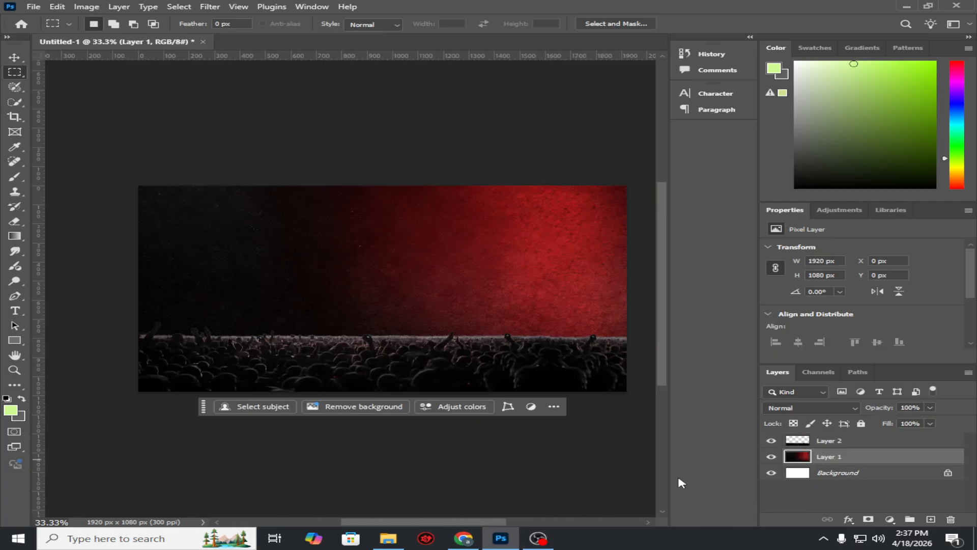
# Step: Place the standing man image "ChatGPT Image Apr 18, 2026, 02_15_26 PM" on the canvas's left half and stack its layer beneath the crowd
pyautogui.click(12, 57)
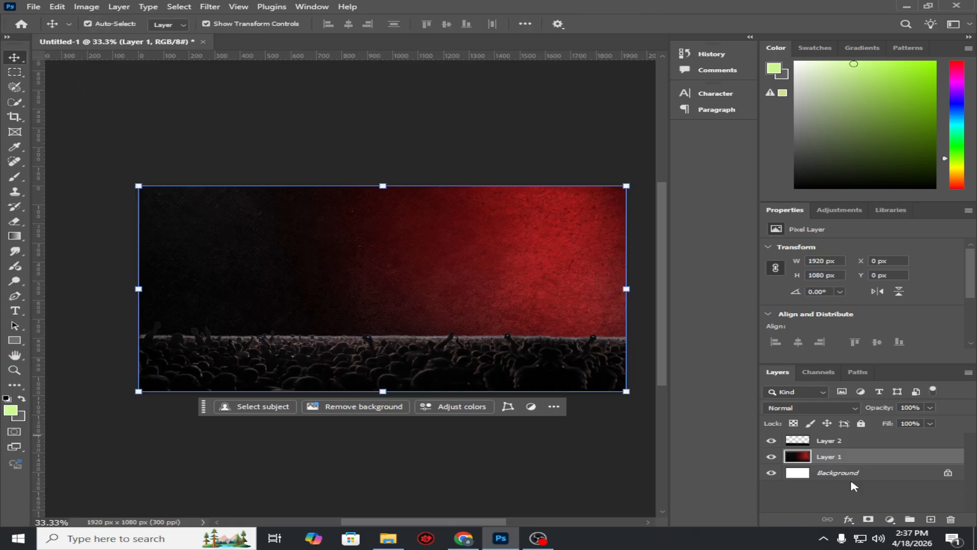
pyautogui.click(856, 441)
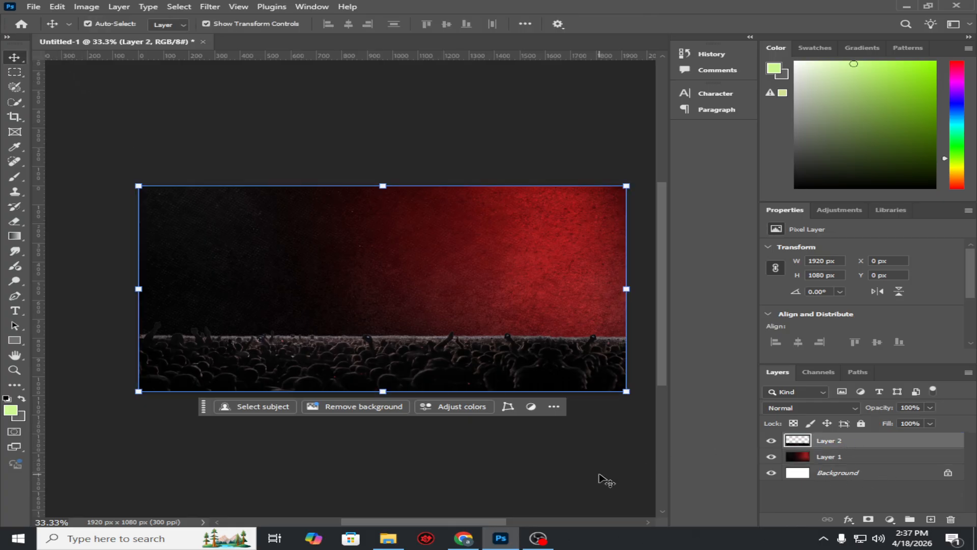
pyautogui.click(520, 473)
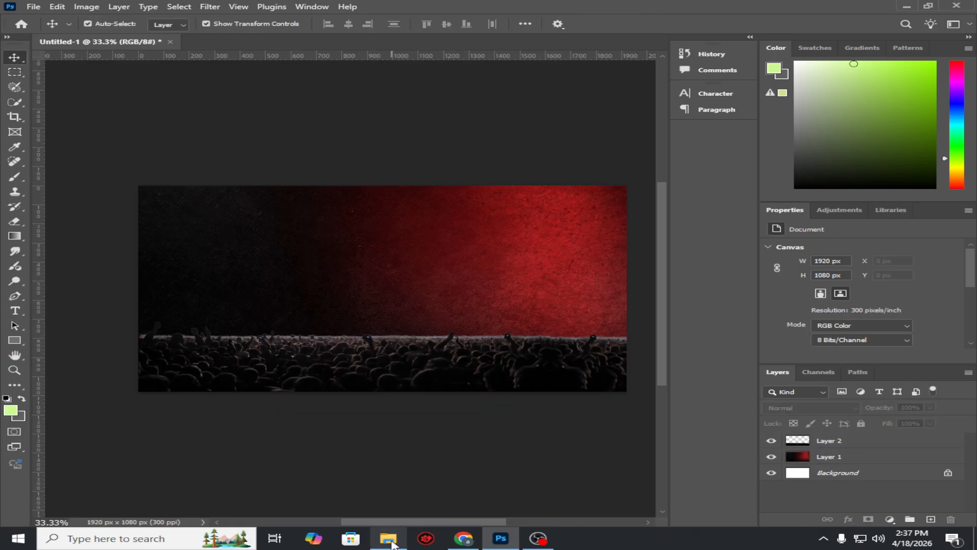
pyautogui.click(388, 537)
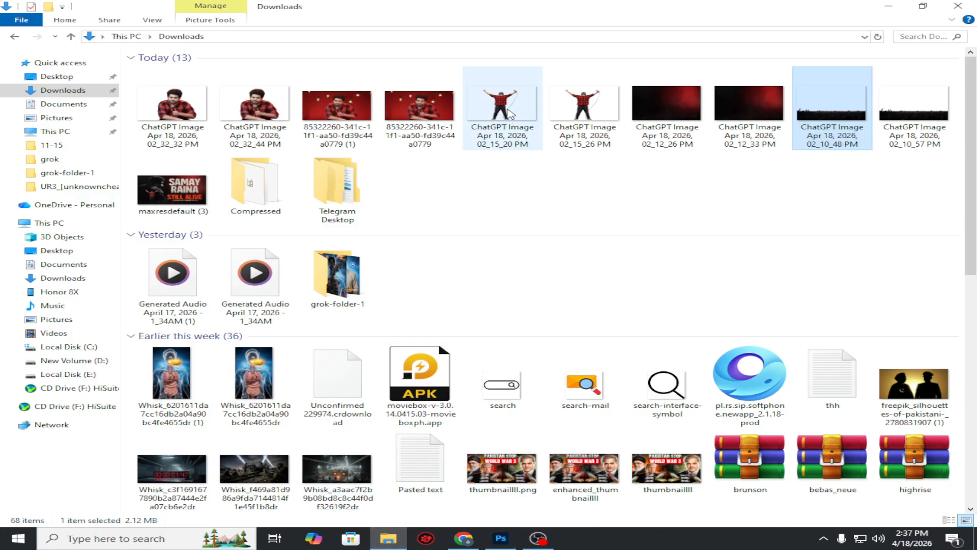
pyautogui.moveTo(580, 122); pyautogui.dragTo(294, 303)
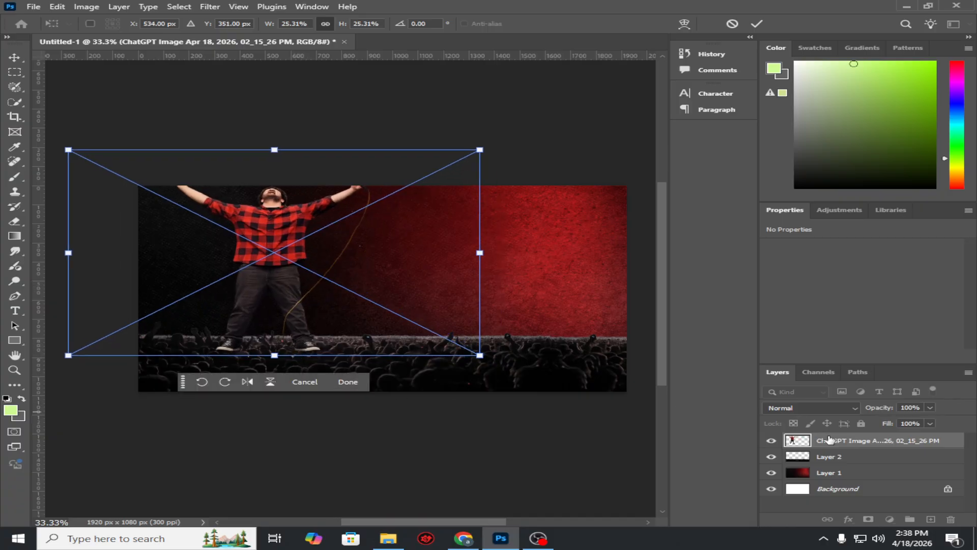
pyautogui.moveTo(829, 440); pyautogui.dragTo(829, 463)
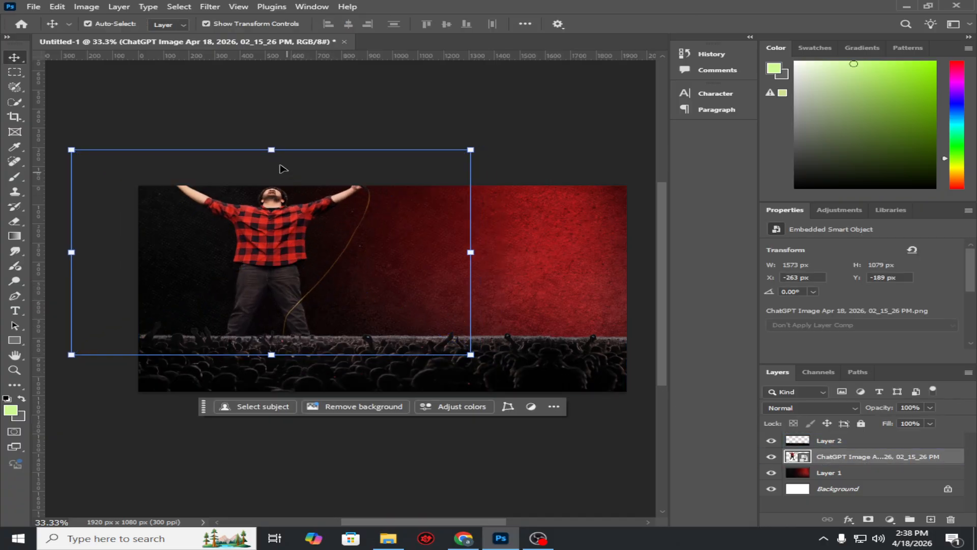
# Step: Scale the standing man down to about 774 x 577 px and position him at about X 30 px, Y 252 px, behind the crowd
pyautogui.hotkey('ctrl', 't')
pyautogui.moveTo(272, 150); pyautogui.dragTo(274, 245)
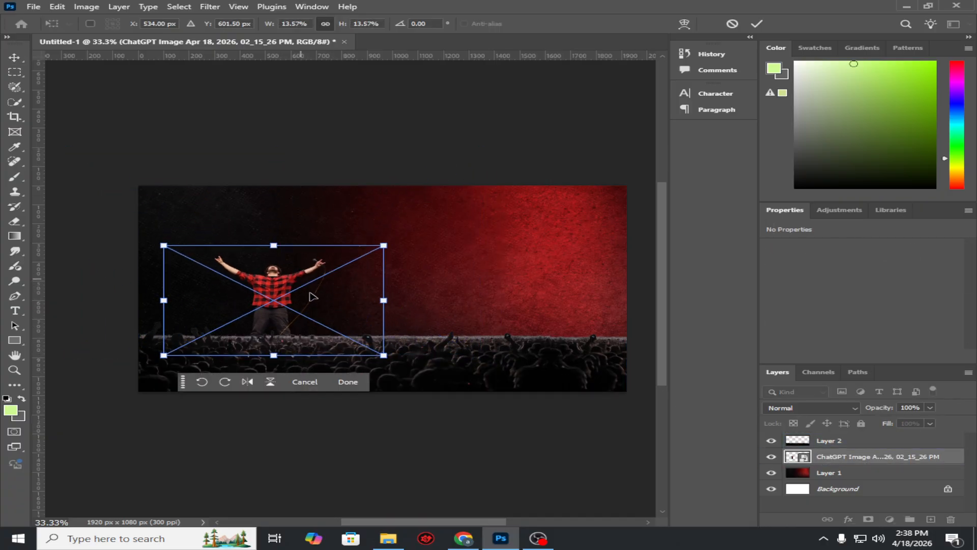
pyautogui.moveTo(309, 292); pyautogui.dragTo(279, 281)
pyautogui.press('Left')
pyautogui.press('Left')
pyautogui.press('Left')
pyautogui.press('Left')
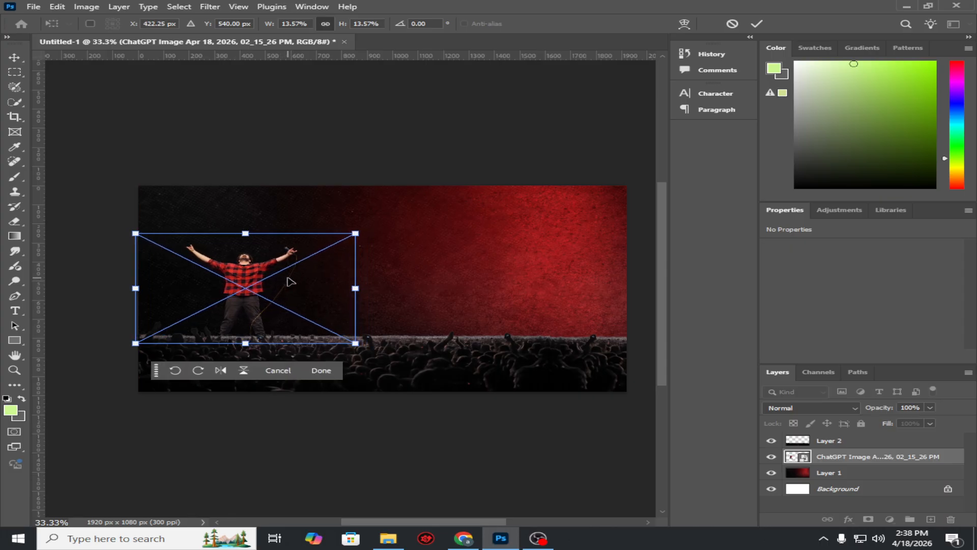
pyautogui.press('Left')
pyautogui.click(757, 24)
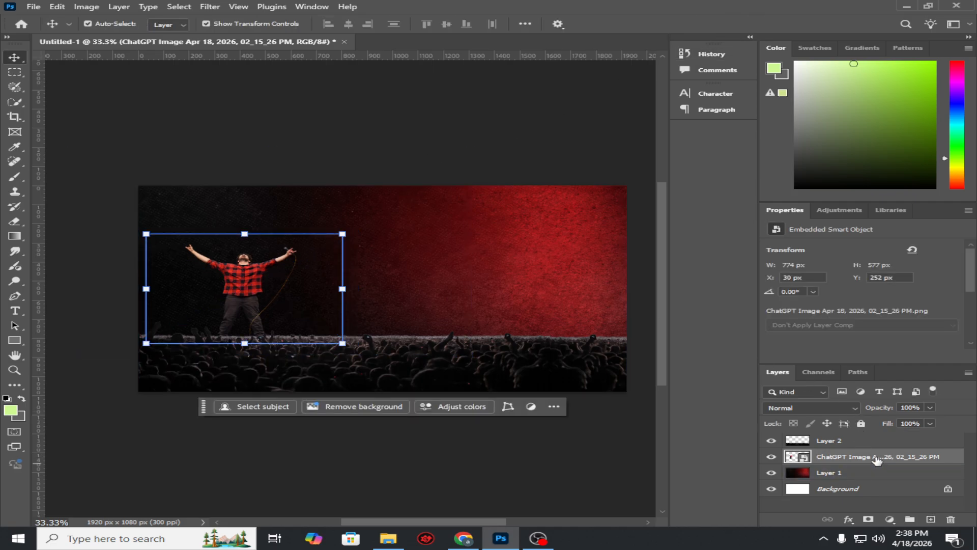
# Step: Rename the standing man's layer as "main model"
pyautogui.press('m')
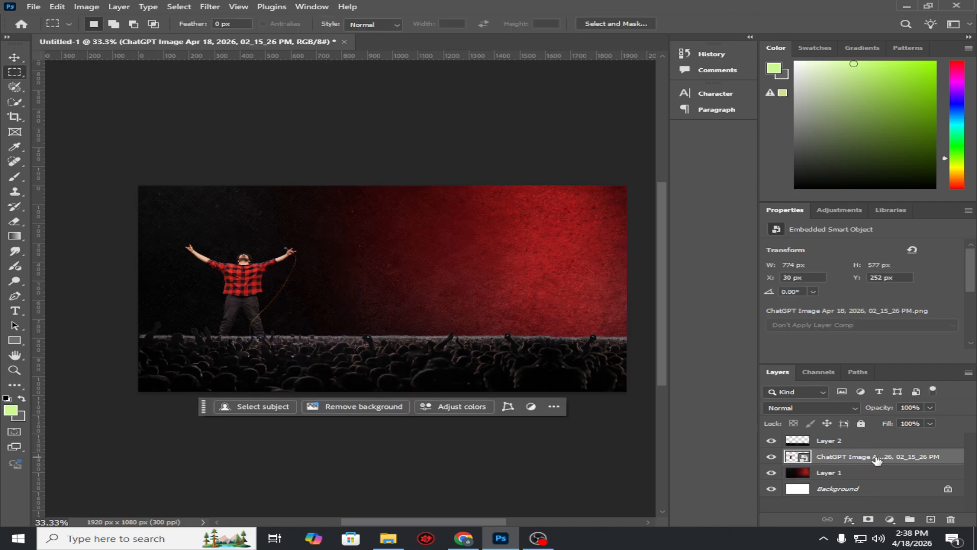
pyautogui.press('i')
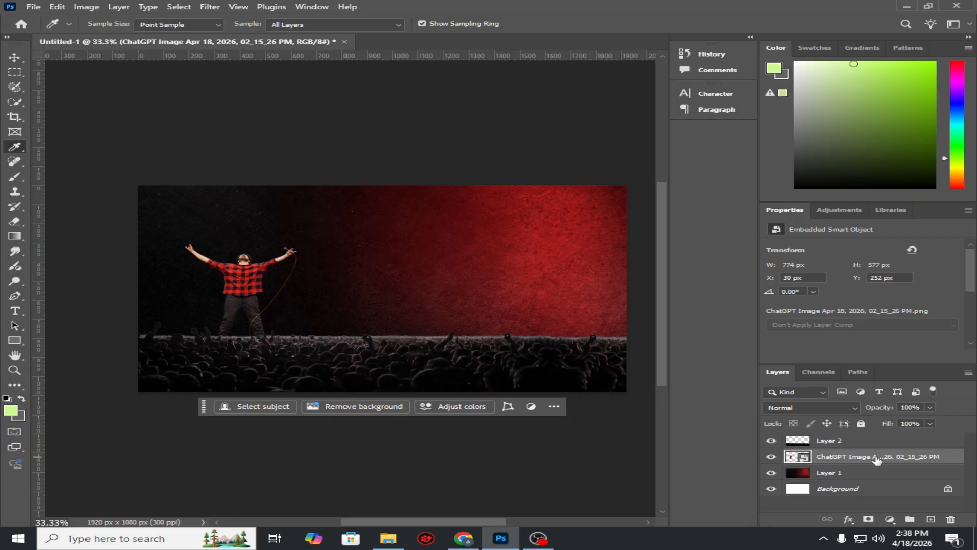
pyautogui.doubleClick(876, 457)
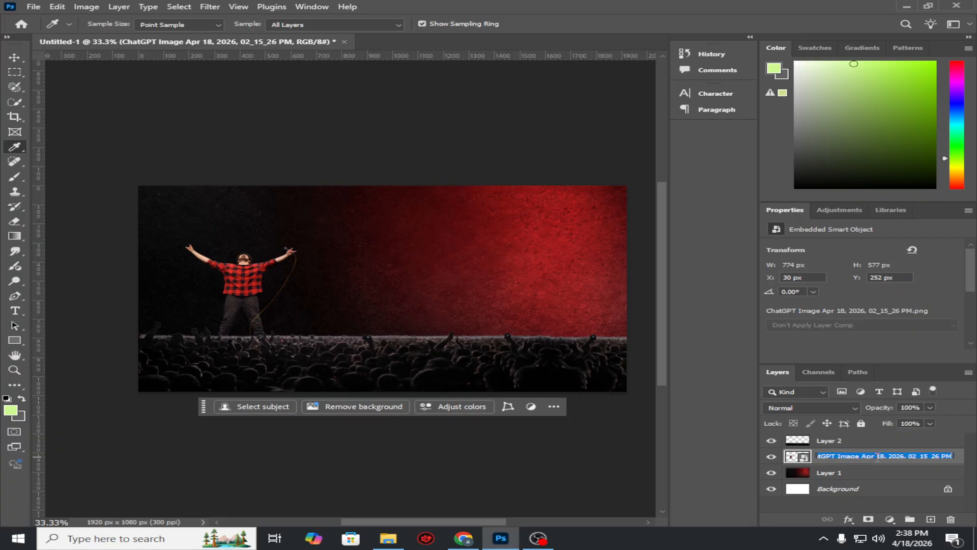
pyautogui.write('main model')
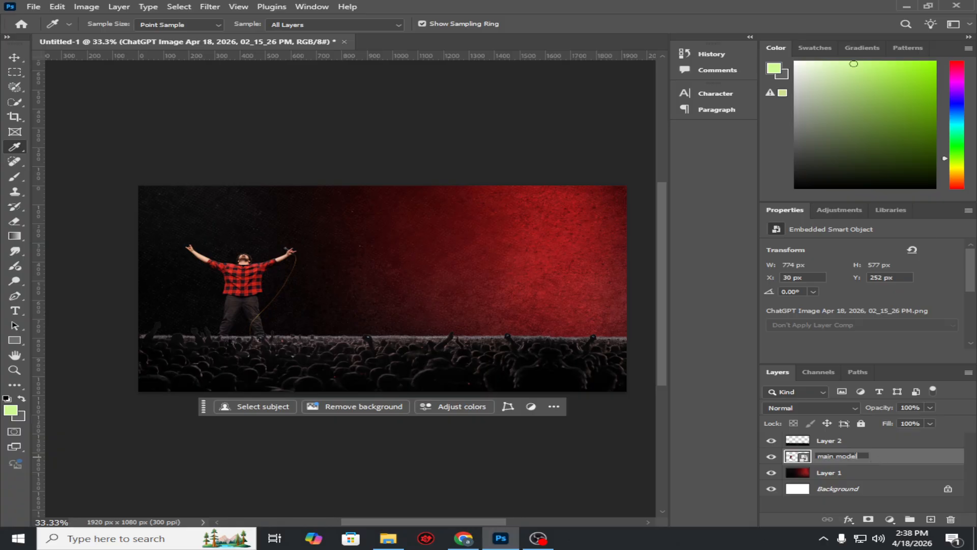
pyautogui.press('Return')
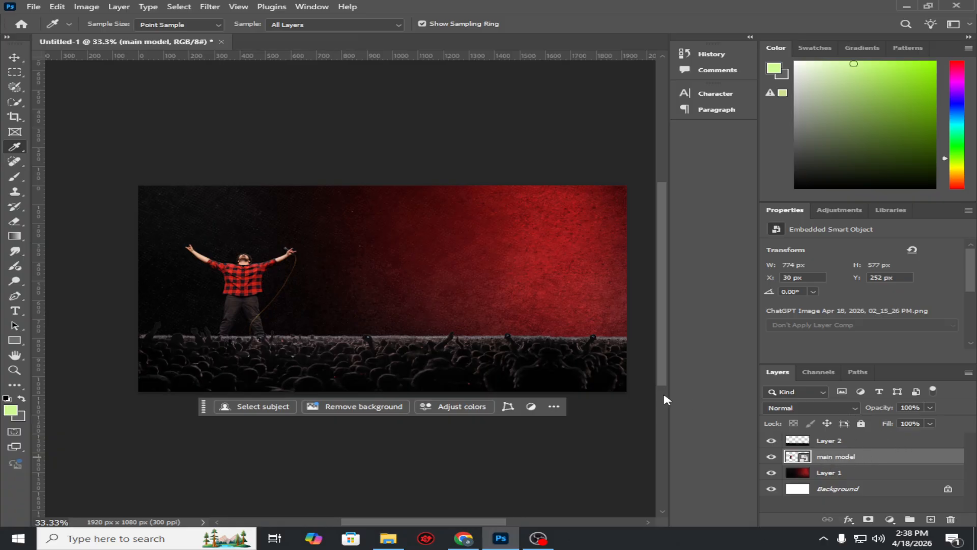
# Step: Apply the Camera Raw Filter with Auto adjustments to the "main model" layer
pyautogui.click(208, 7)
pyautogui.click(275, 90)
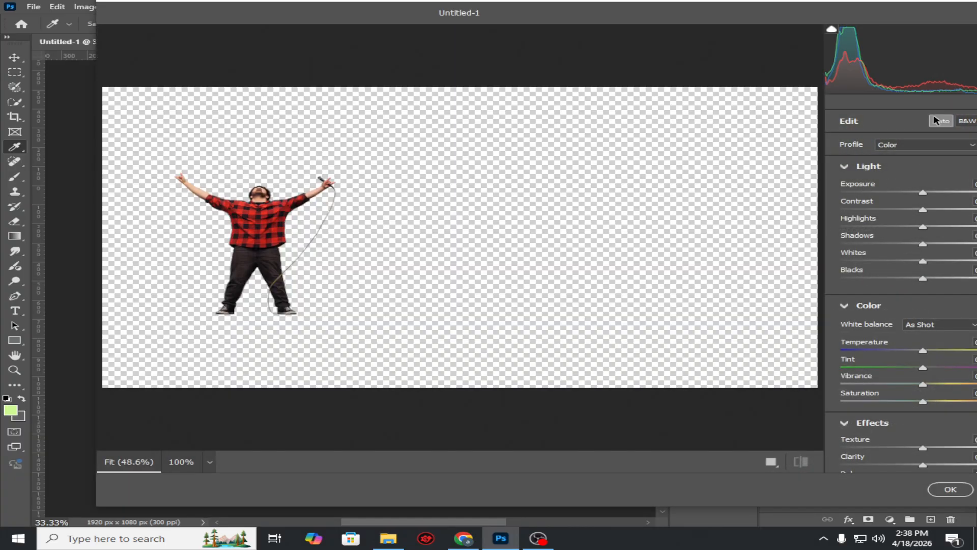
pyautogui.click(935, 121)
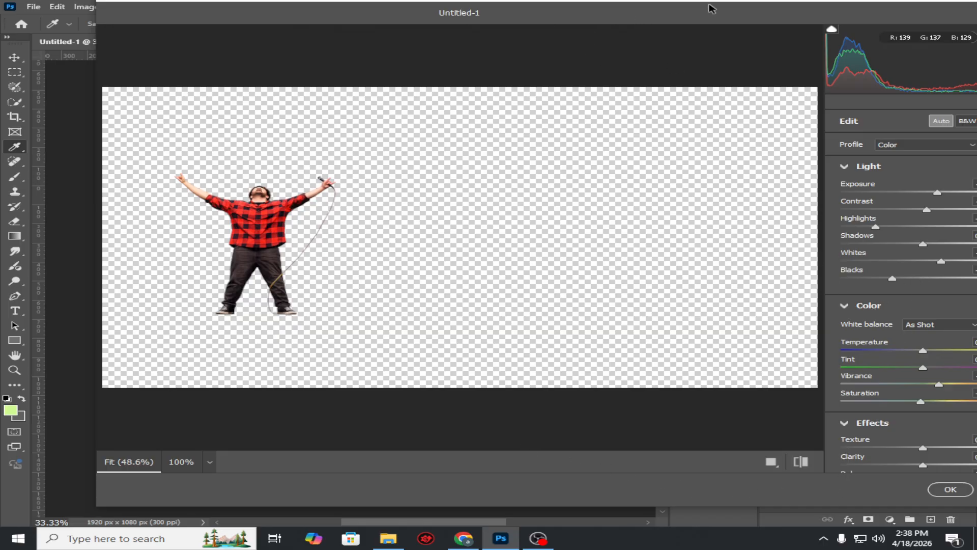
pyautogui.click(937, 487)
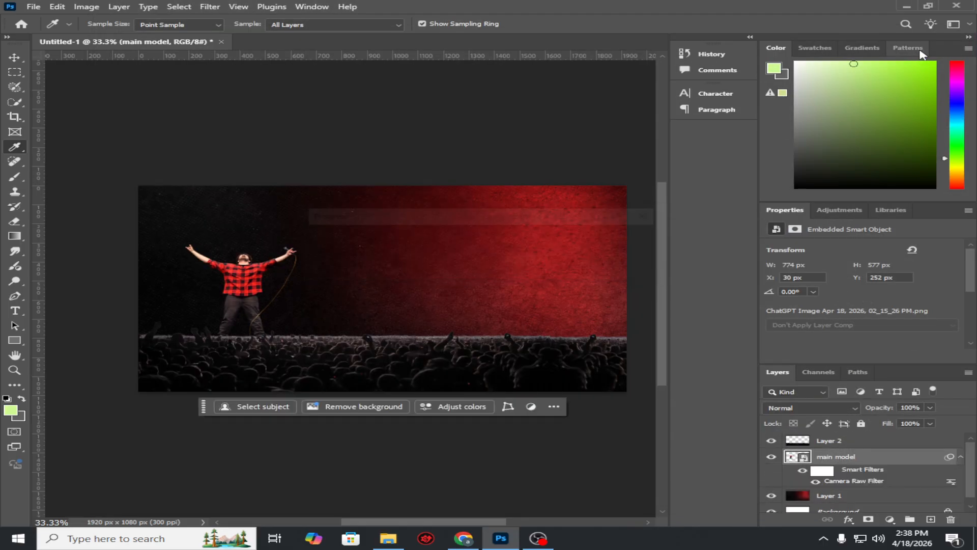
# Step: Minimize the Photoshop, Chrome and OBS windows to reach the Windows desktop
pyautogui.click(907, 5)
pyautogui.click(888, 6)
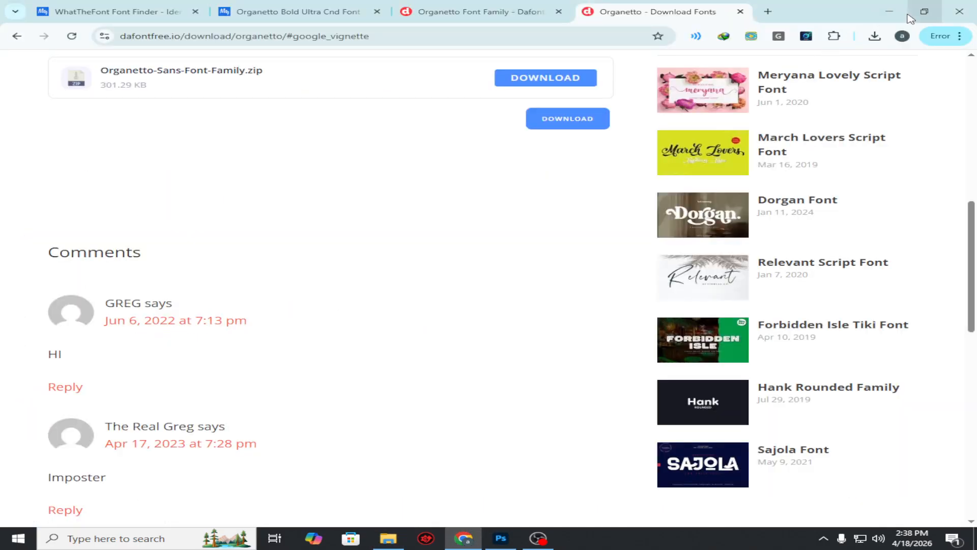
pyautogui.click(889, 5)
pyautogui.click(706, 128)
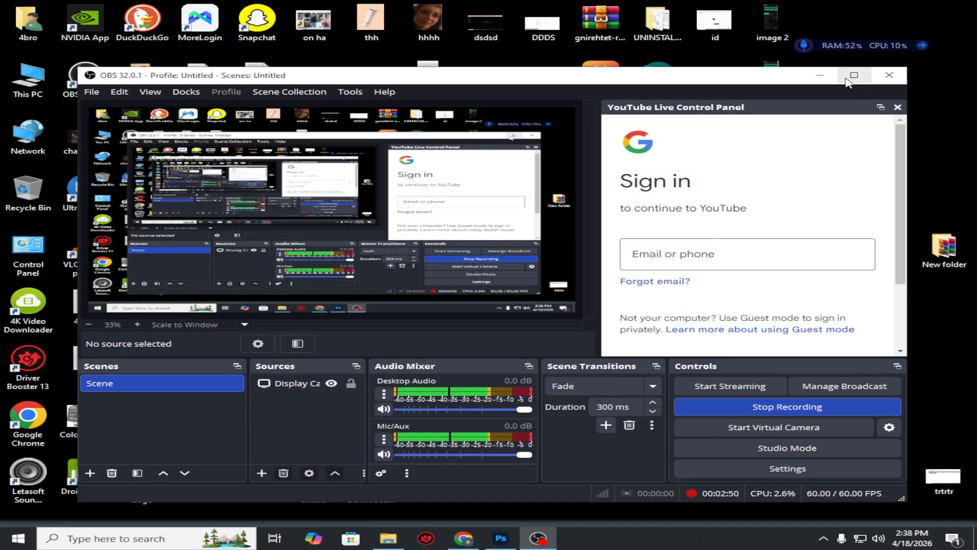
pyautogui.click(819, 75)
# Step: Set the Windows display resolution to 1920 × 1080, keep the change and close the display settings
pyautogui.rightClick(862, 171)
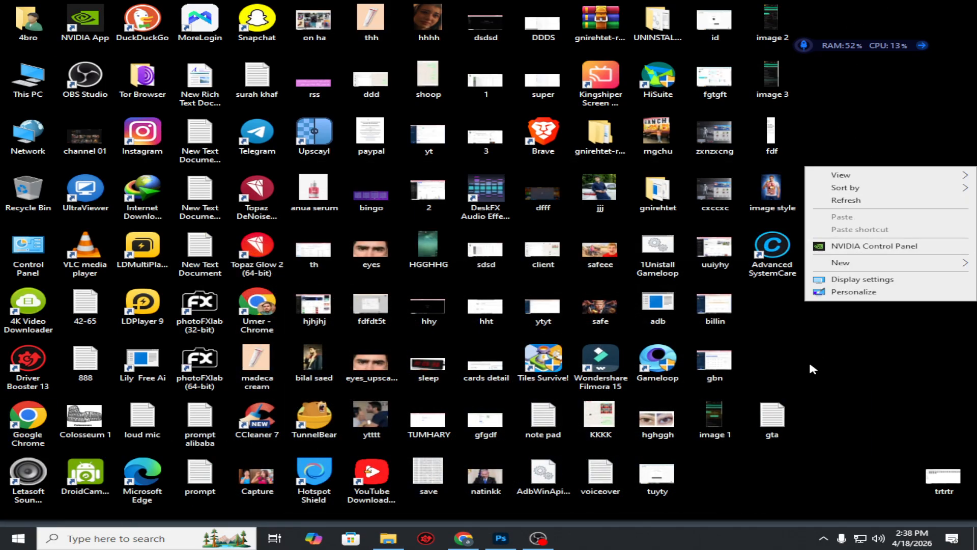
pyautogui.click(822, 279)
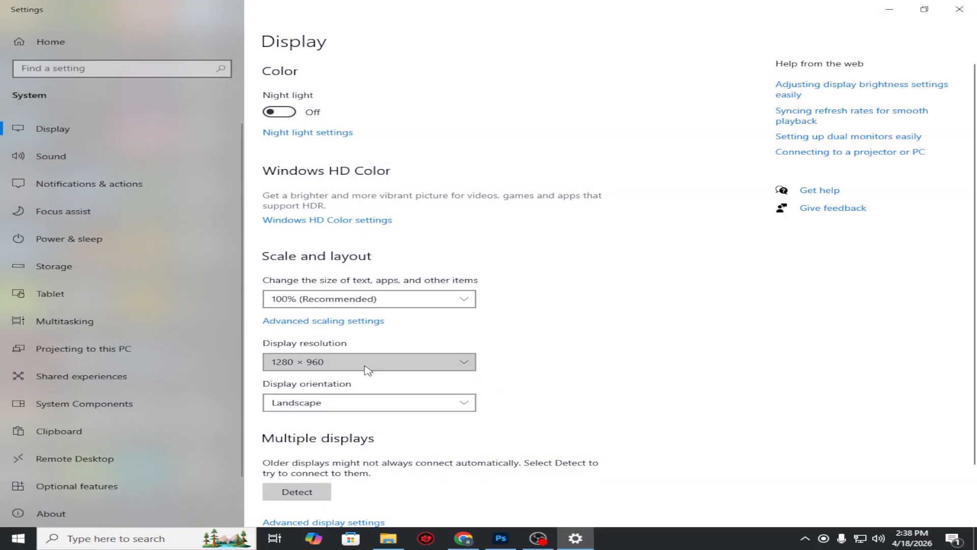
pyautogui.click(366, 361)
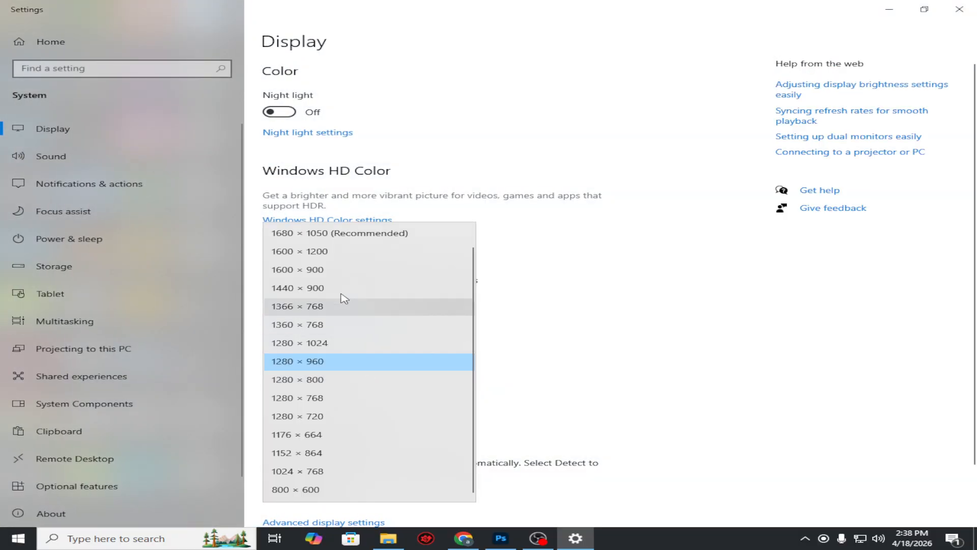
pyautogui.scroll(1, 322, 298)
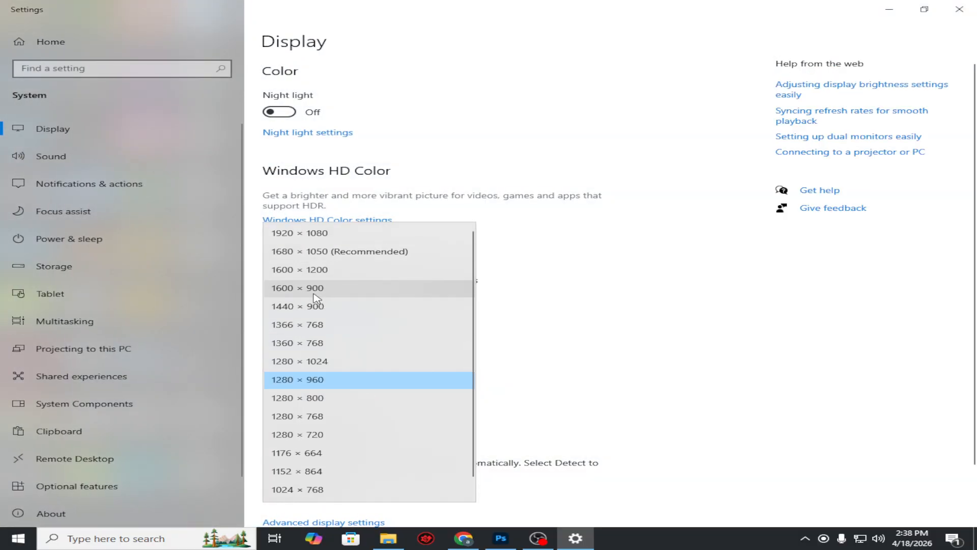
pyautogui.click(310, 234)
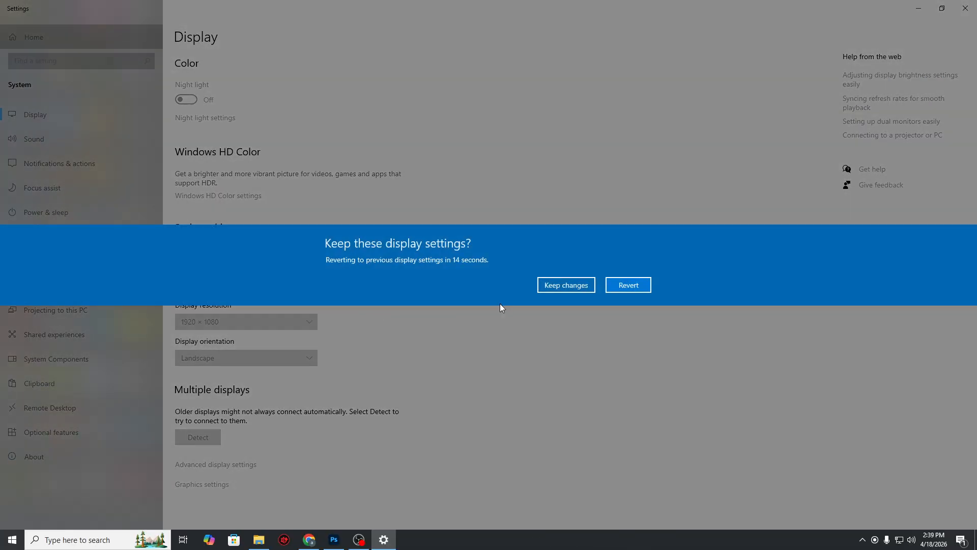
pyautogui.click(546, 286)
pyautogui.click(966, 8)
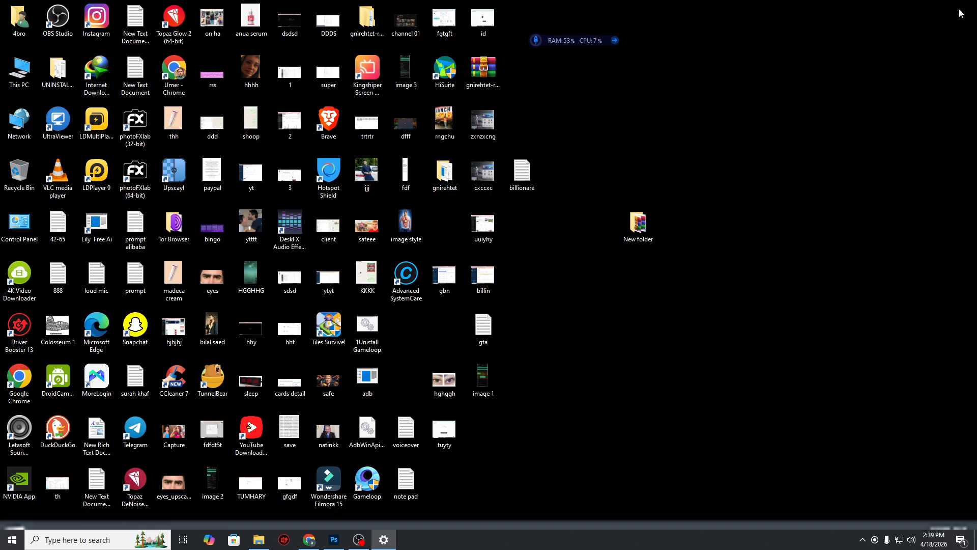
# Step: Check the Display Capture source in the OBS preview and switch back to Photoshop
pyautogui.click(359, 539)
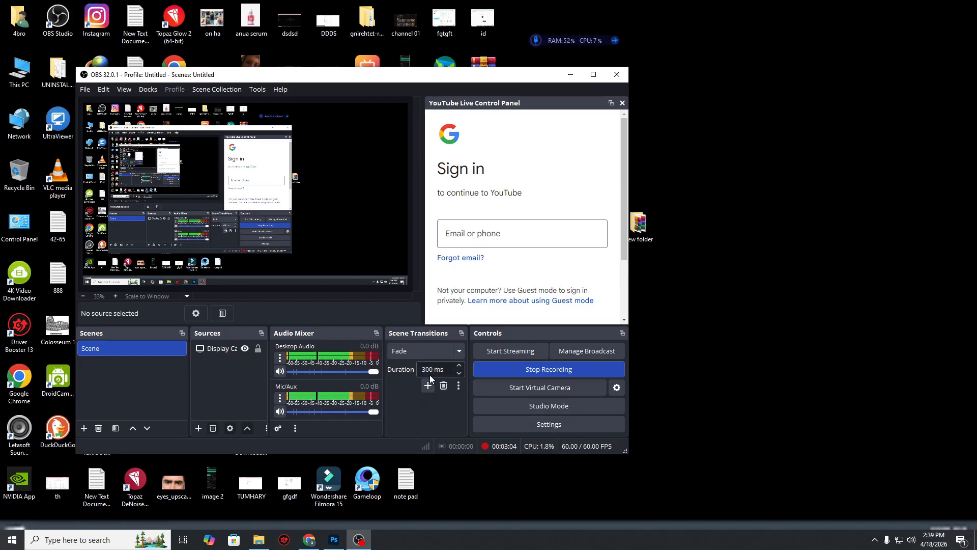
pyautogui.click(363, 237)
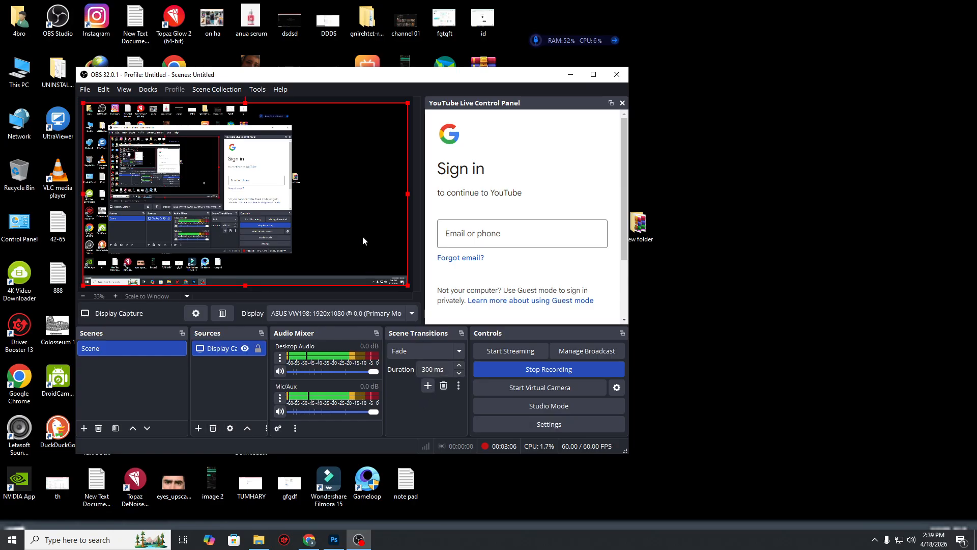
pyautogui.click(335, 538)
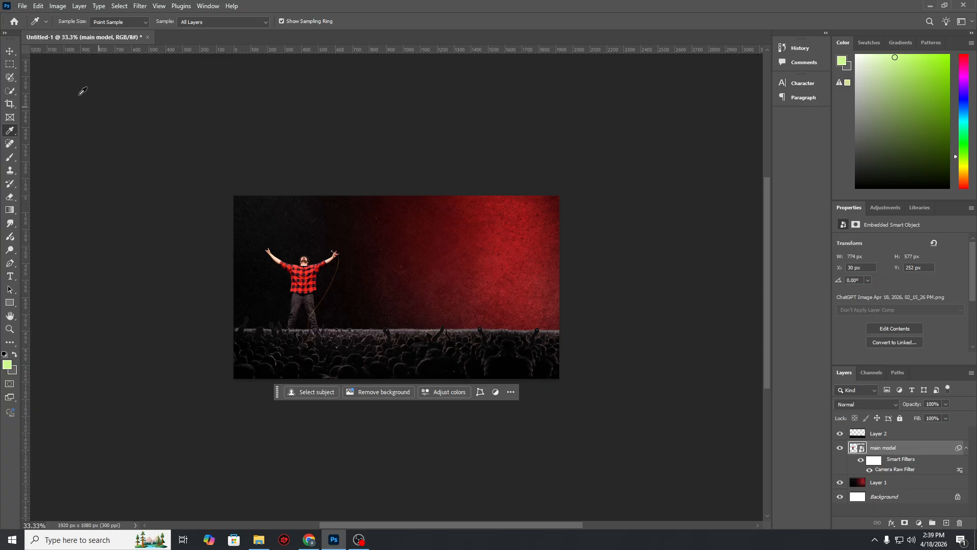
# Step: Activate the Move tool, deselect the layers and collapse the smart filter list of the "main model" layer
pyautogui.click(9, 51)
pyautogui.click(514, 148)
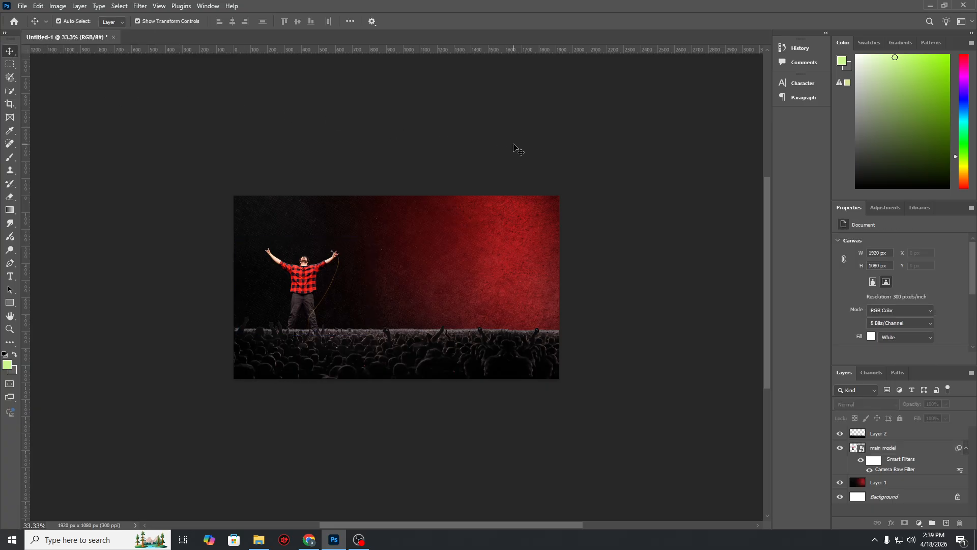
pyautogui.hotkey('ctrl', '+')
pyautogui.hotkey('ctrl', '+')
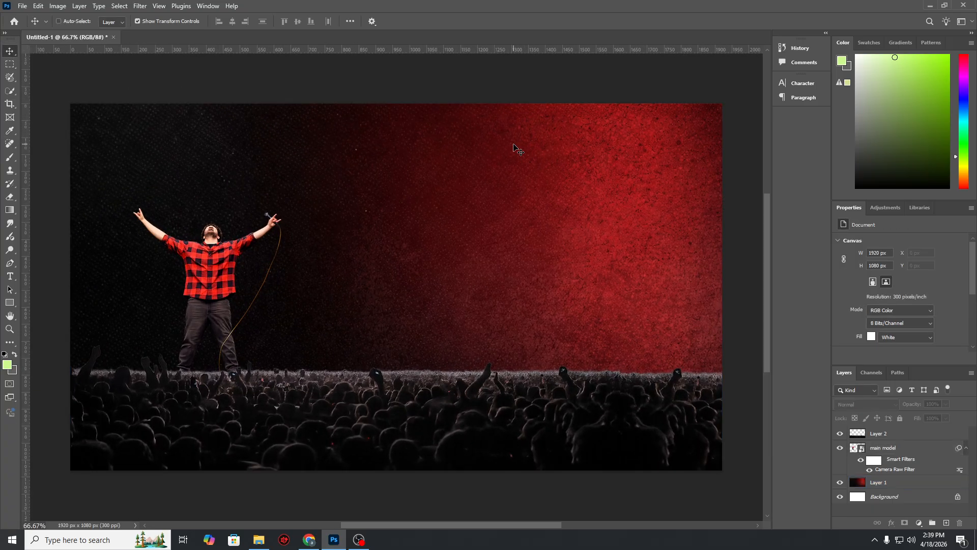
pyautogui.hotkey('ctrl', '-')
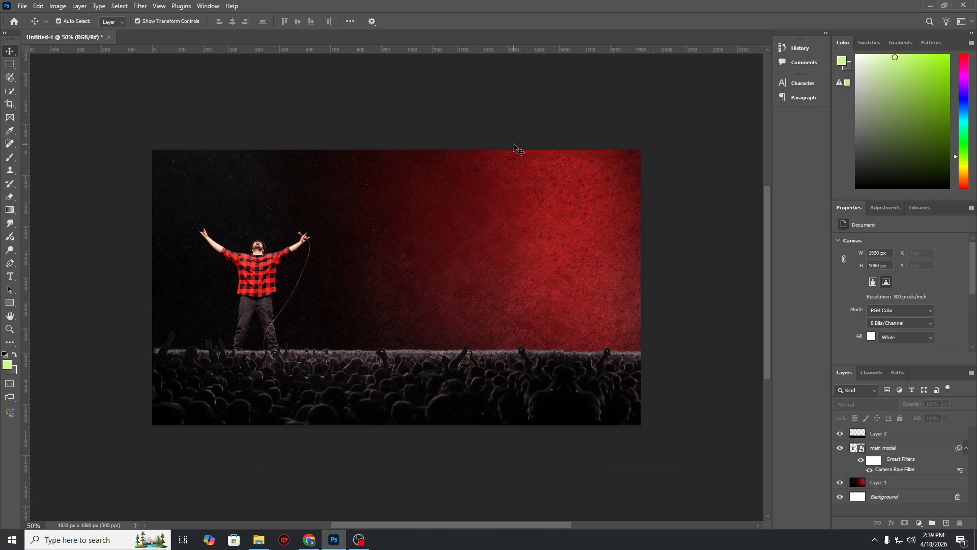
pyautogui.click(307, 346)
pyautogui.click(74, 91)
pyautogui.click(943, 473)
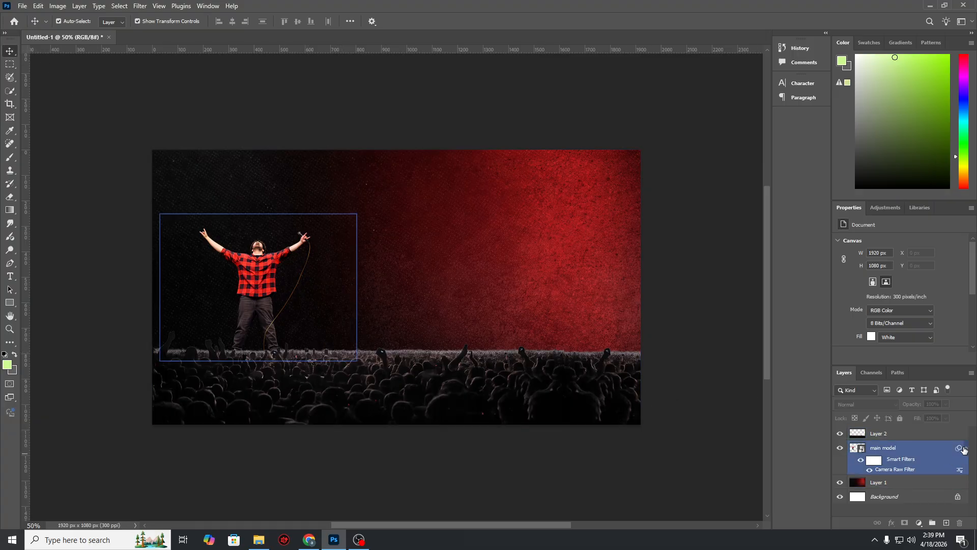
pyautogui.click(964, 448)
pyautogui.click(707, 457)
pyautogui.click(282, 264)
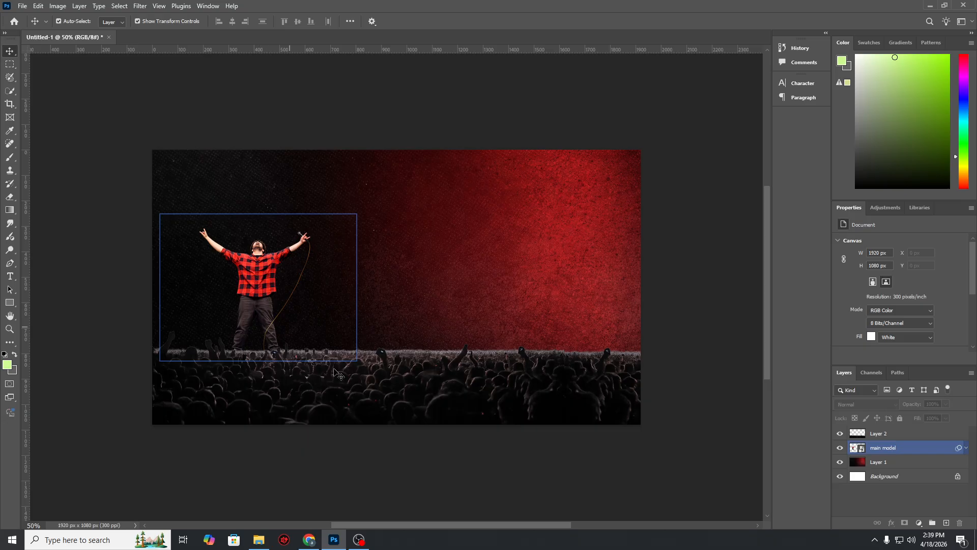
# Step: Place the portrait image "ChatGPT Image Apr 18, 2026, 02_32_32 PM" on the canvas's left half and stack its layer directly beneath "main model"
pyautogui.click(311, 519)
pyautogui.click(304, 541)
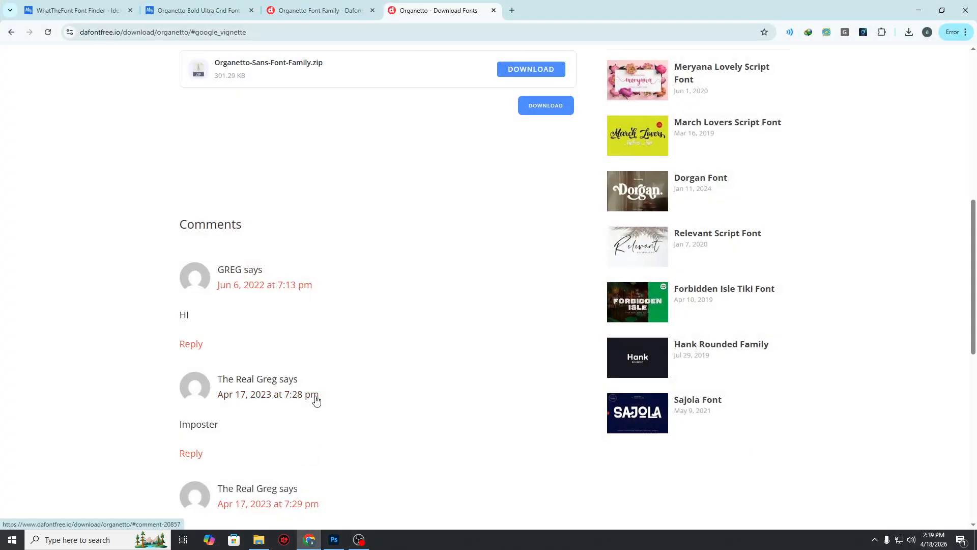
pyautogui.click(259, 539)
pyautogui.moveTo(116, 94); pyautogui.dragTo(323, 297)
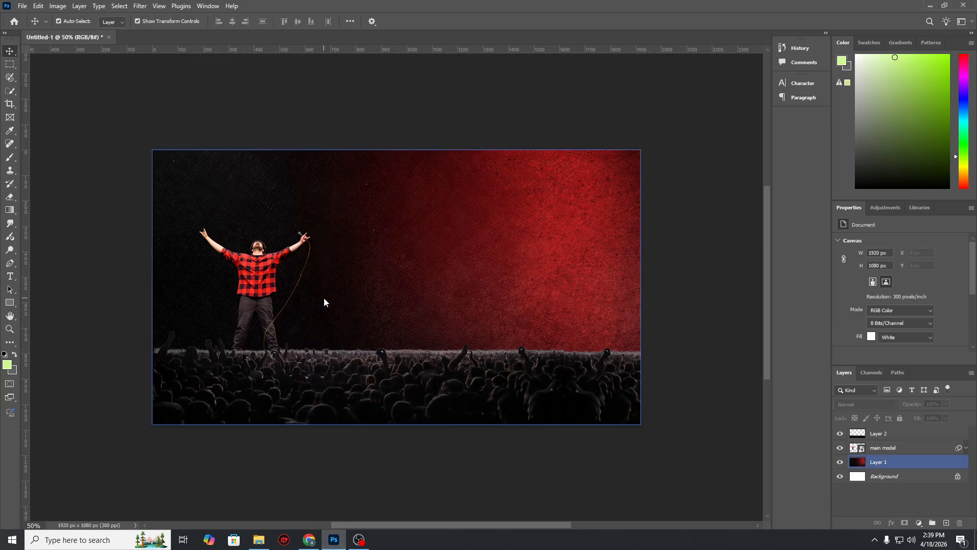
pyautogui.moveTo(388, 317); pyautogui.dragTo(372, 306)
pyautogui.moveTo(280, 260); pyautogui.dragTo(273, 262)
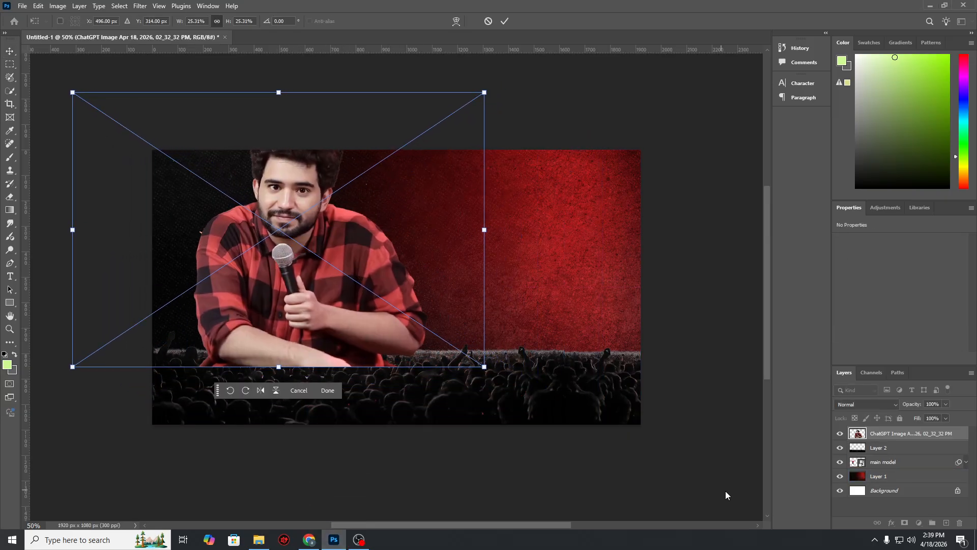
pyautogui.moveTo(882, 436); pyautogui.dragTo(887, 472)
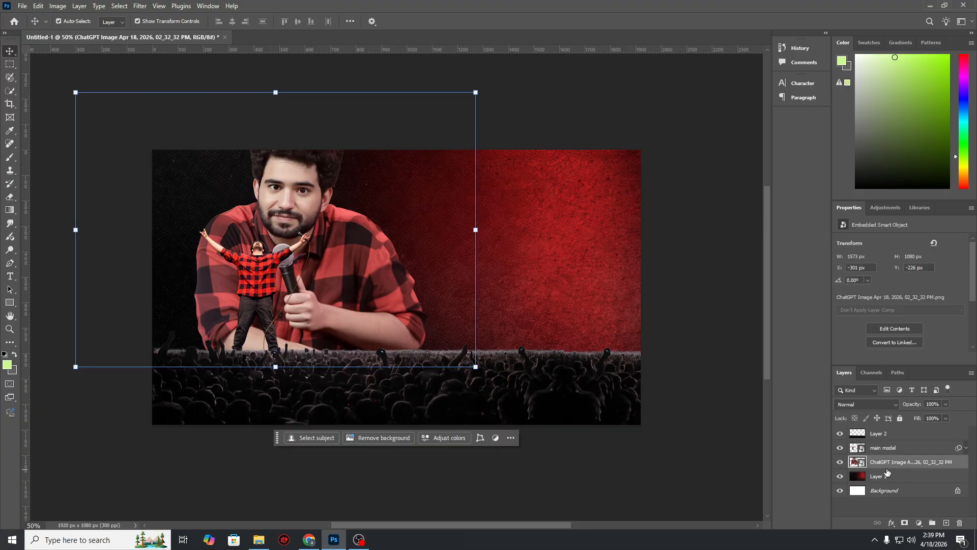
# Step: Move the portrait to about X -437 px, Y -112 px behind the standing man and rename its layer as "bg effect of the model"
pyautogui.moveTo(385, 283); pyautogui.dragTo(349, 313)
pyautogui.doubleClick(911, 462)
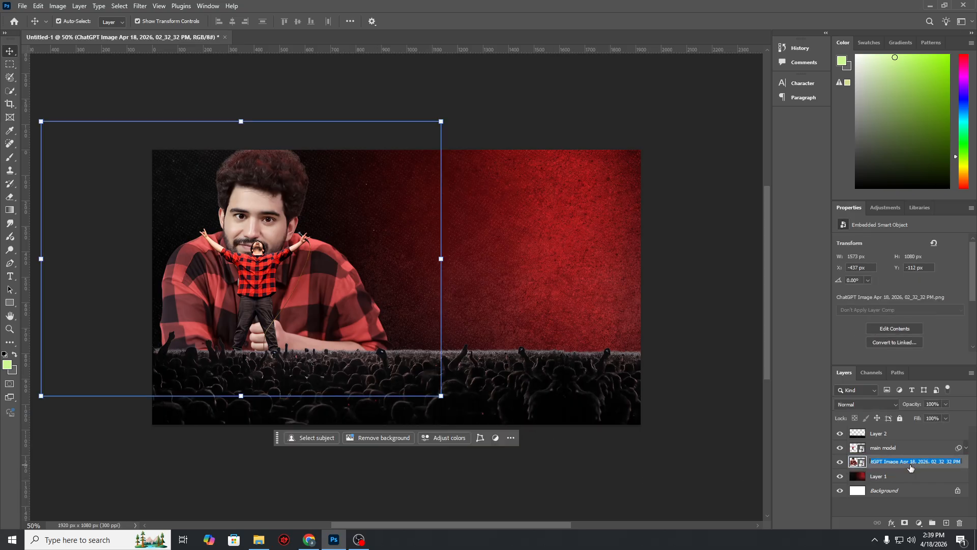
pyautogui.write('bg effect of the model')
pyautogui.press('Return')
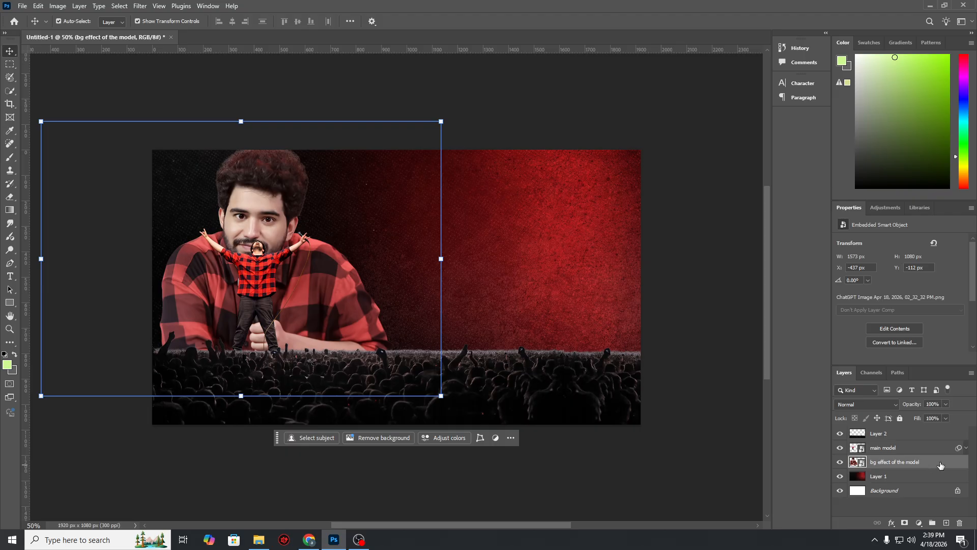
pyautogui.click(662, 492)
# Step: Desaturate and darken the "bg effect of the model" layer with Hue/Saturation, using Saturation -100 and Lightness -61
pyautogui.click(928, 464)
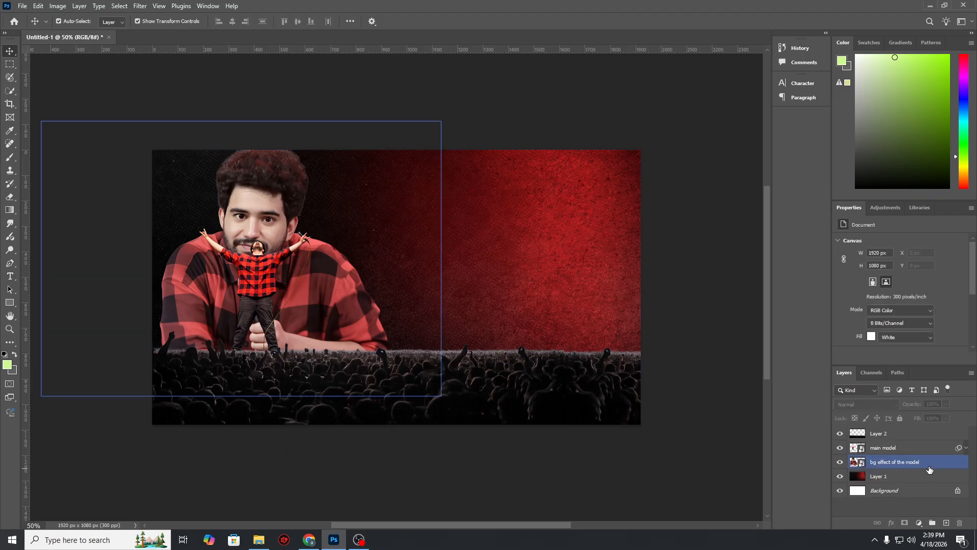
pyautogui.hotkey('ctrl', 'u')
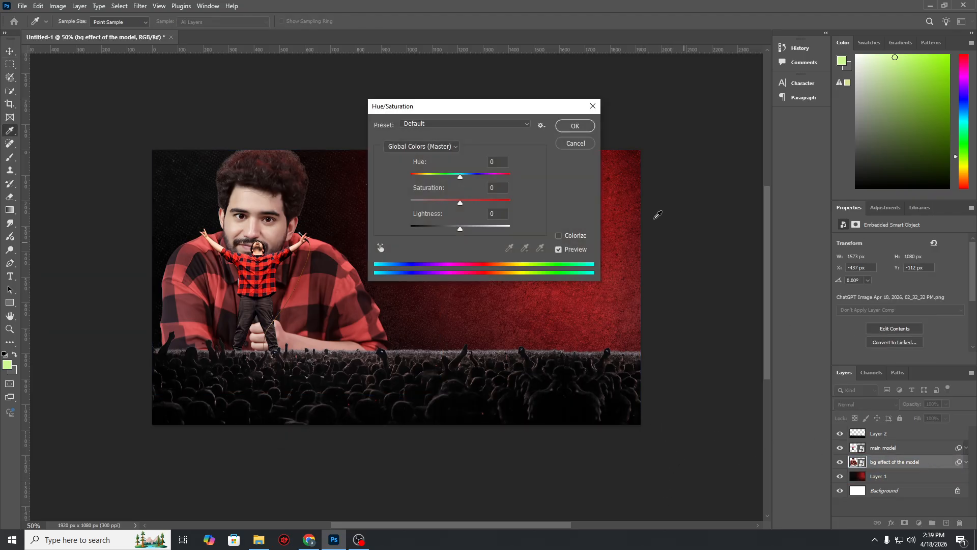
pyautogui.moveTo(459, 203); pyautogui.dragTo(349, 192)
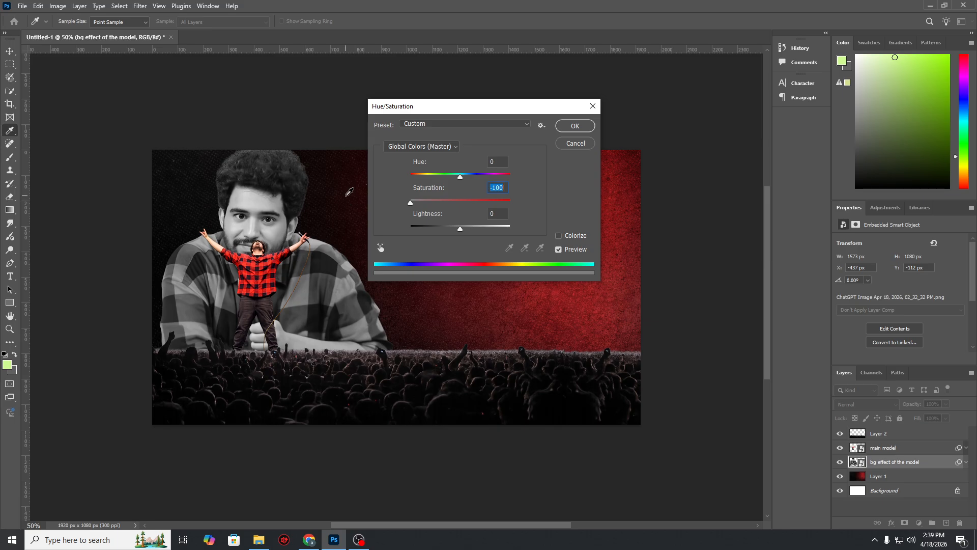
pyautogui.moveTo(437, 225); pyautogui.dragTo(429, 226)
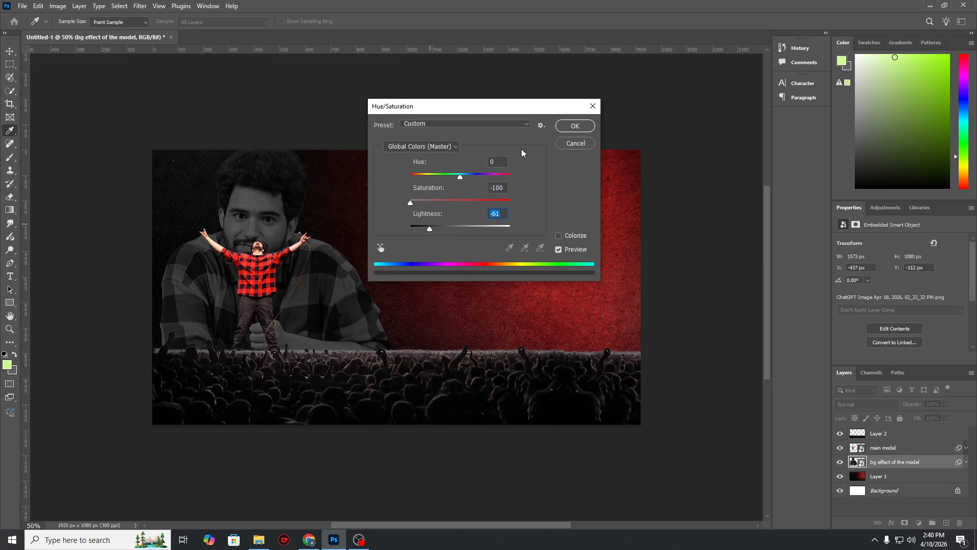
pyautogui.click(563, 131)
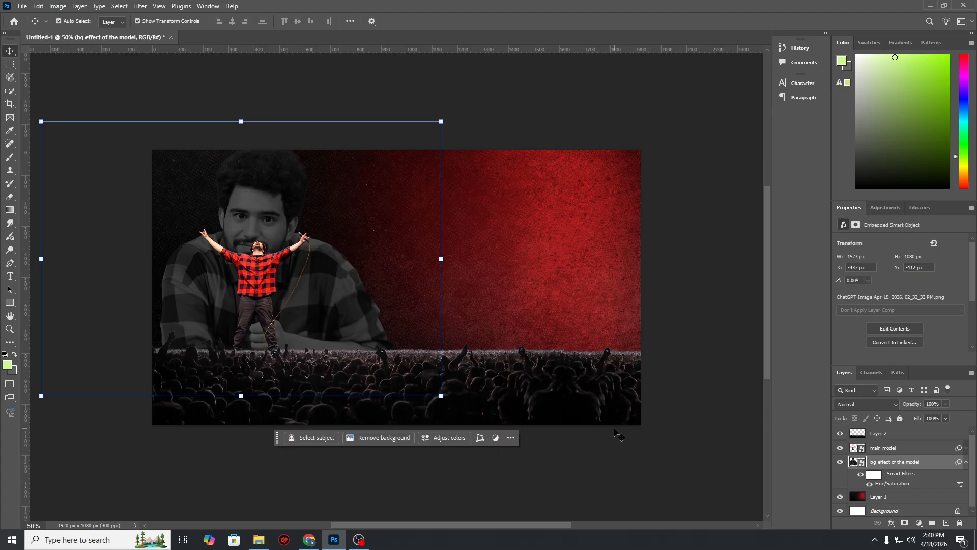
pyautogui.click(588, 485)
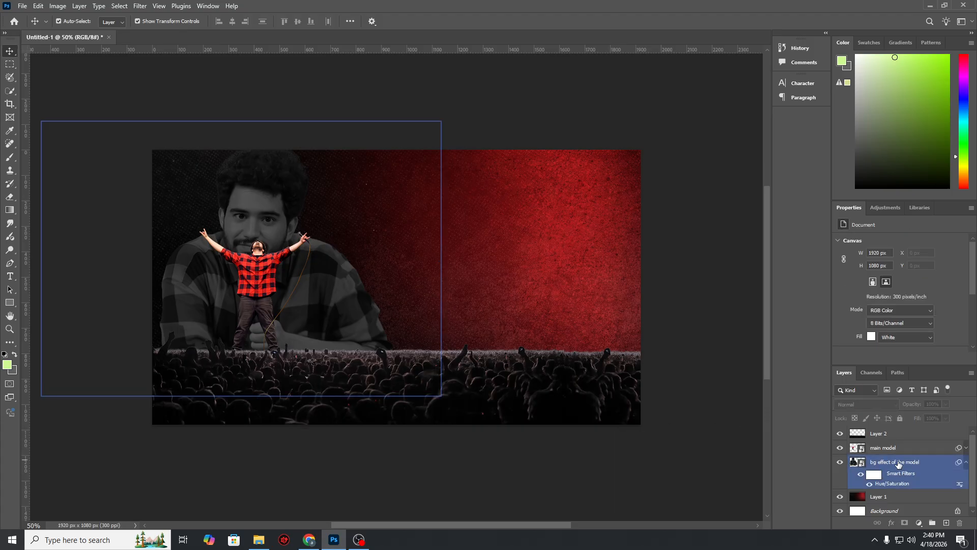
# Step: Apply a Camera Raw Filter with Auto light settings to the "bg effect of the model" layer and collapse its smart filter list
pyautogui.click(898, 462)
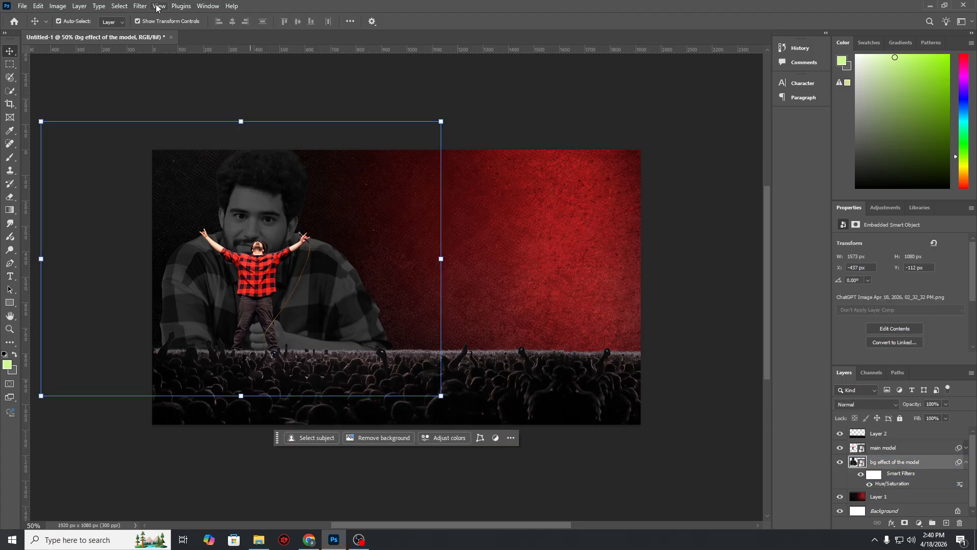
pyautogui.click(140, 6)
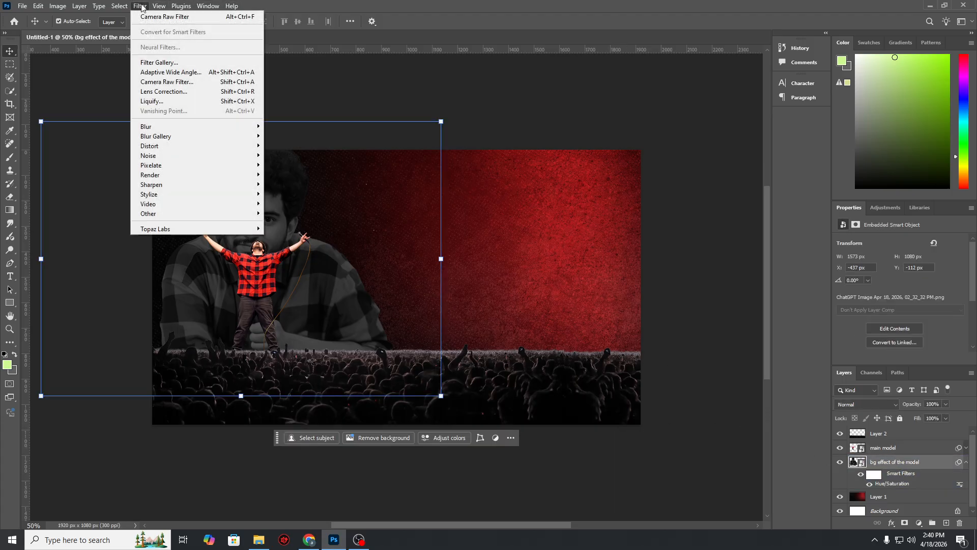
pyautogui.click(158, 83)
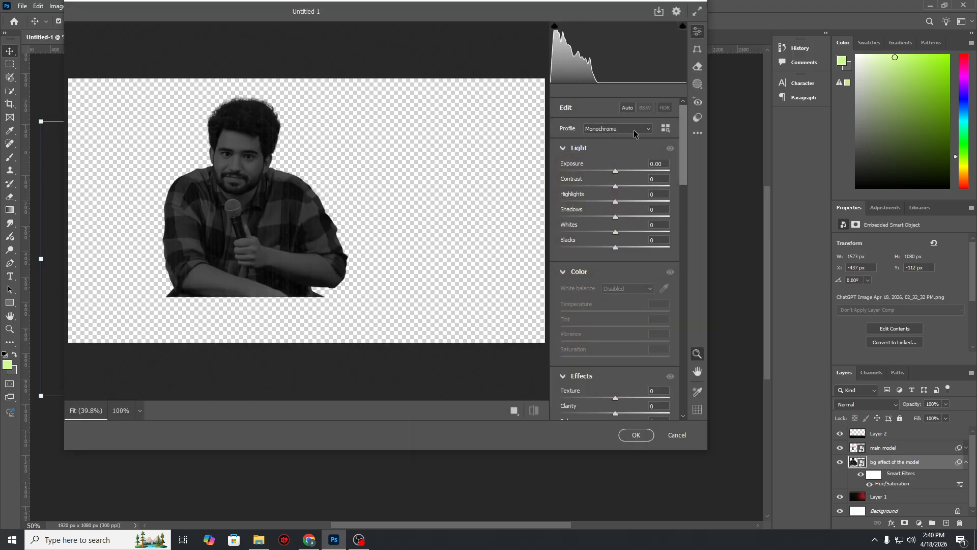
pyautogui.click(626, 108)
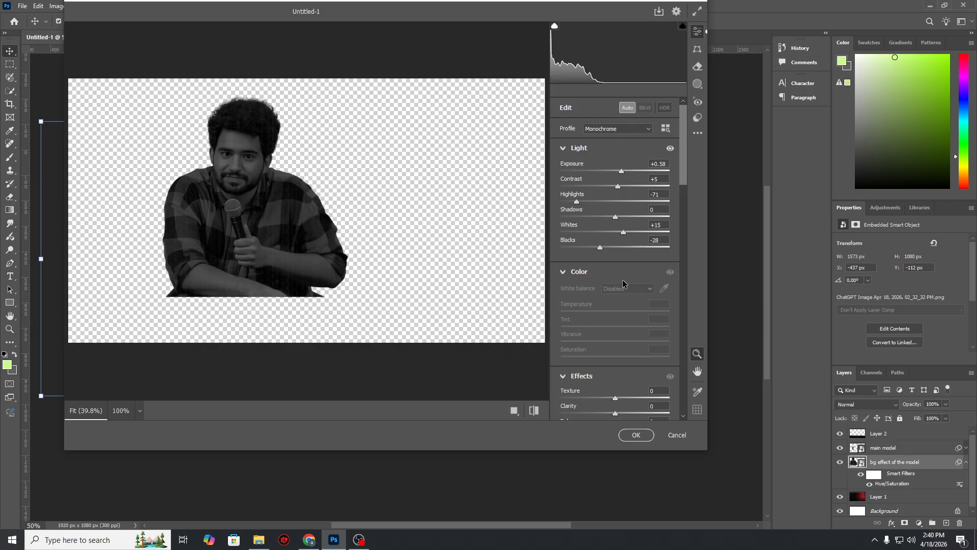
pyautogui.scroll(-10, 616, 295)
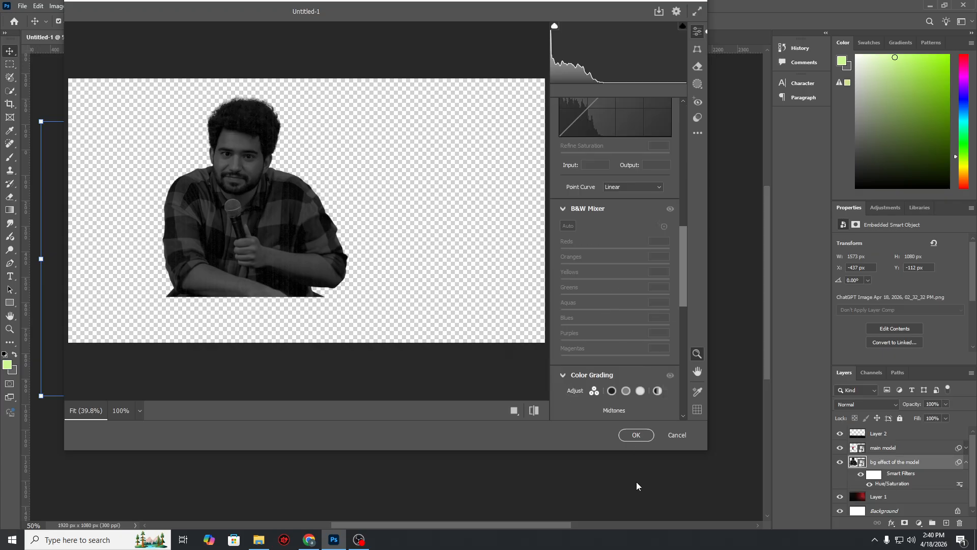
pyautogui.click(636, 434)
pyautogui.click(661, 440)
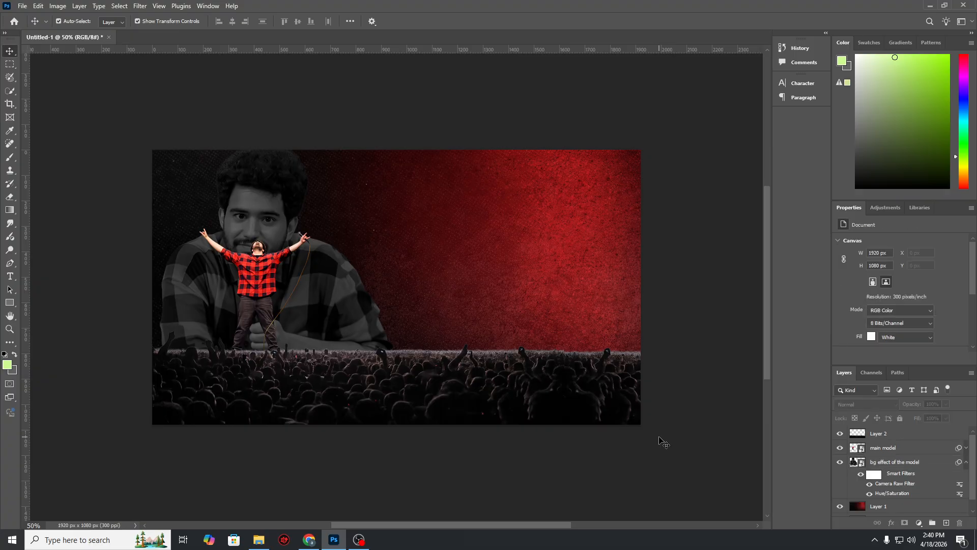
pyautogui.click(967, 462)
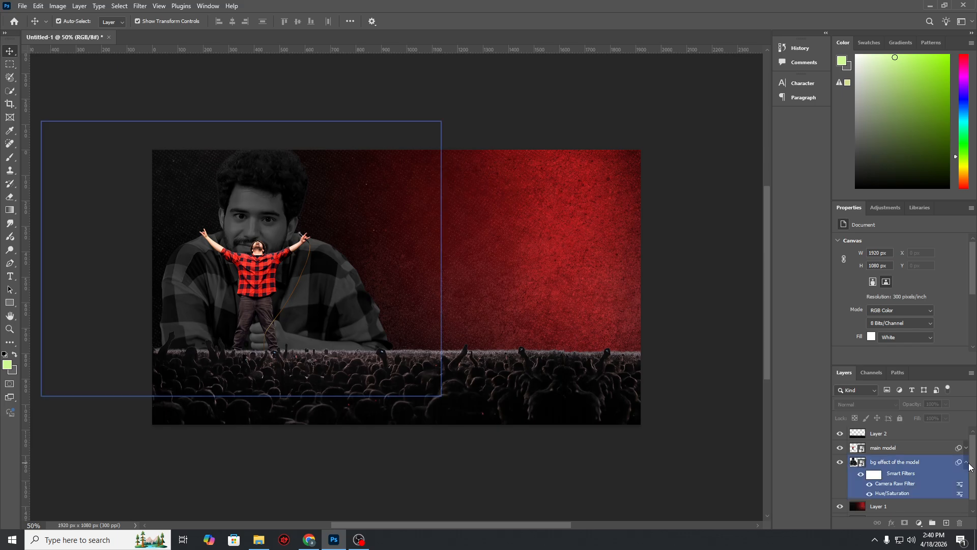
# Step: Convert the crowd on "Layer 2" to black and white with Auto light settings using the Camera Raw Filter
pyautogui.click(926, 437)
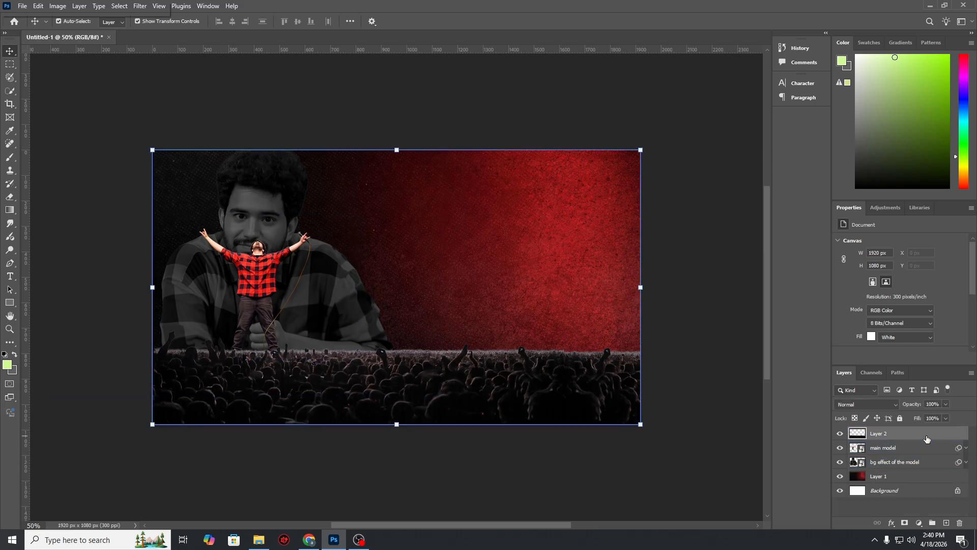
pyautogui.click(841, 434)
pyautogui.click(841, 434)
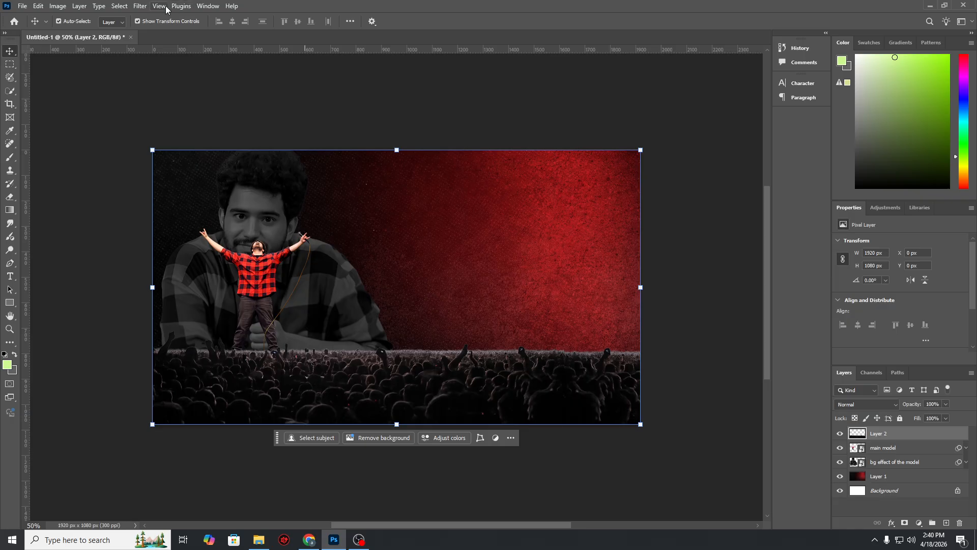
pyautogui.click(140, 6)
pyautogui.click(172, 82)
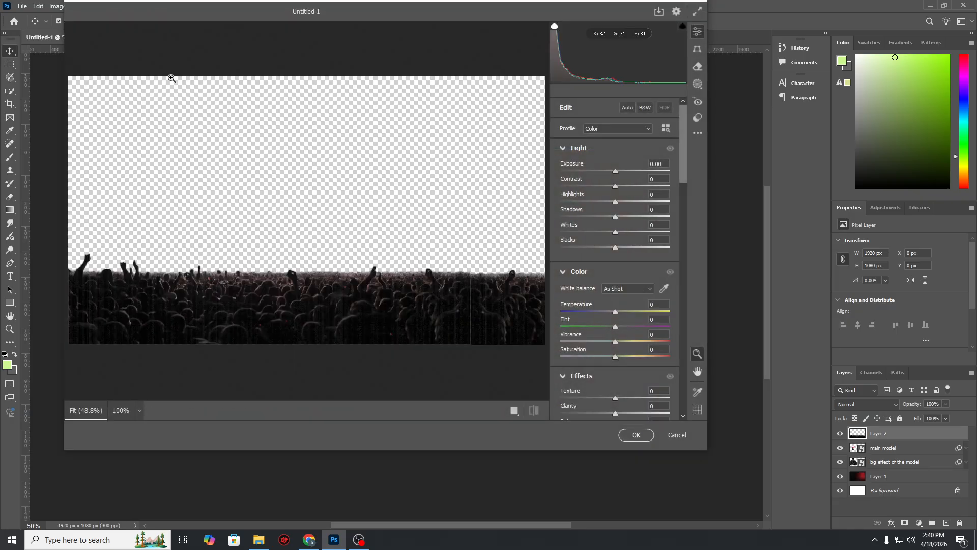
pyautogui.click(645, 107)
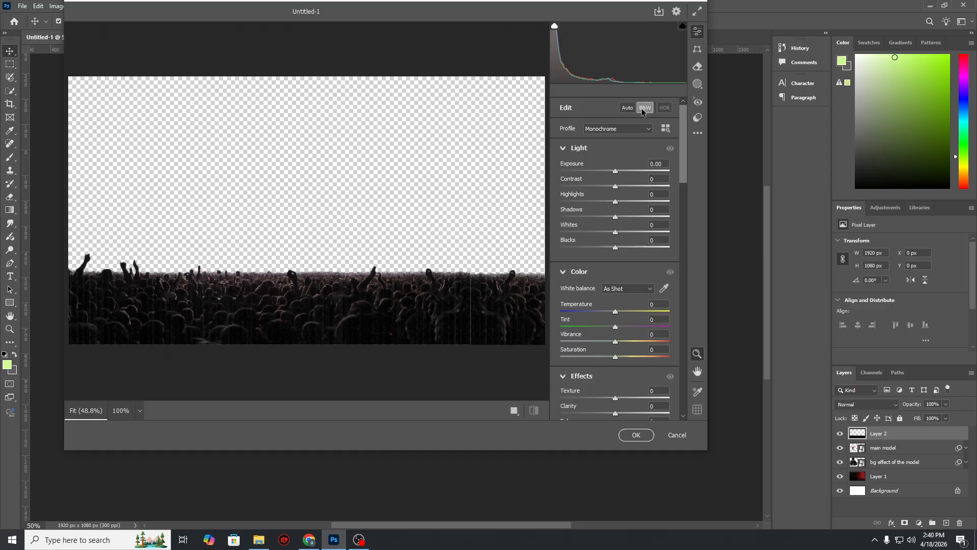
pyautogui.click(627, 107)
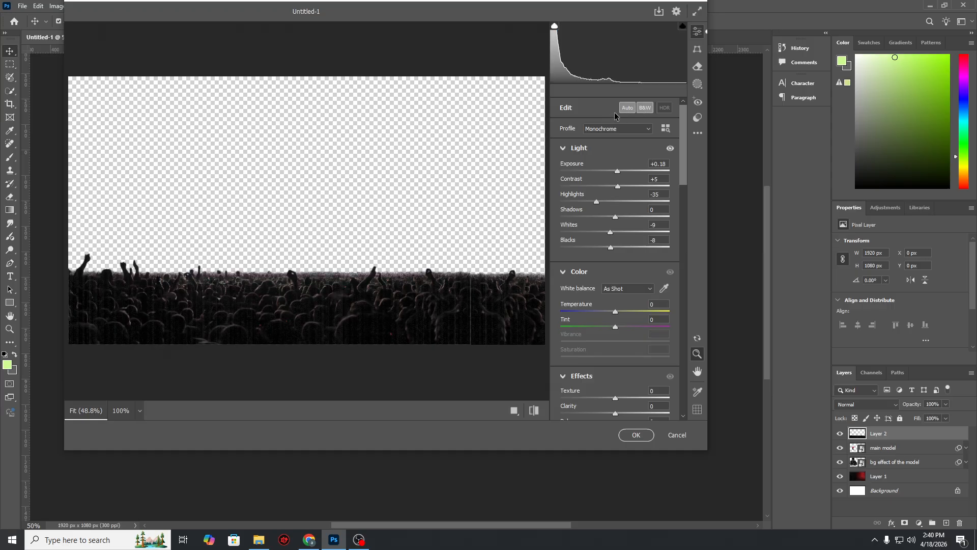
pyautogui.click(634, 435)
pyautogui.click(677, 460)
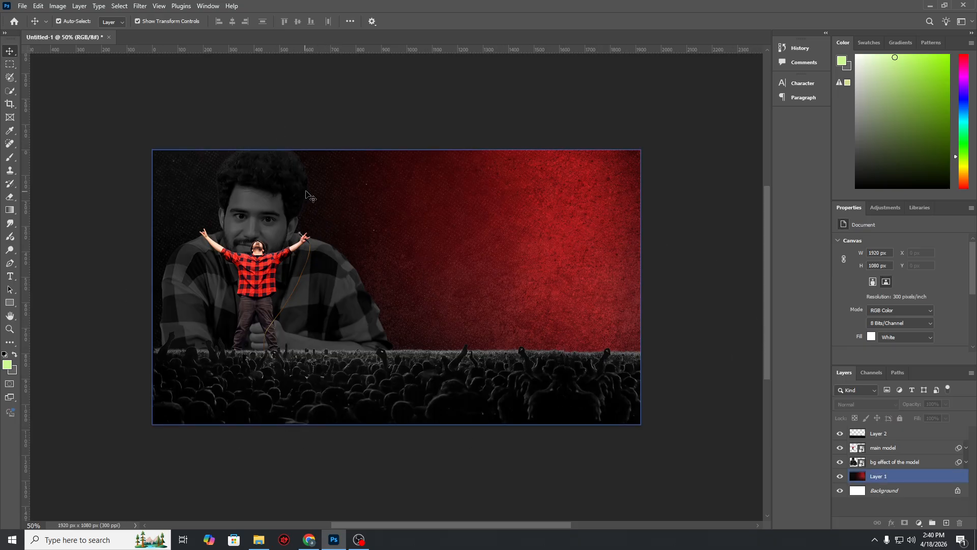
# Step: Add a 24 pt placeholder text above "Layer 2" in the font FONTSPRING DEMO - Organetto Cnd UltraBold
pyautogui.click(867, 434)
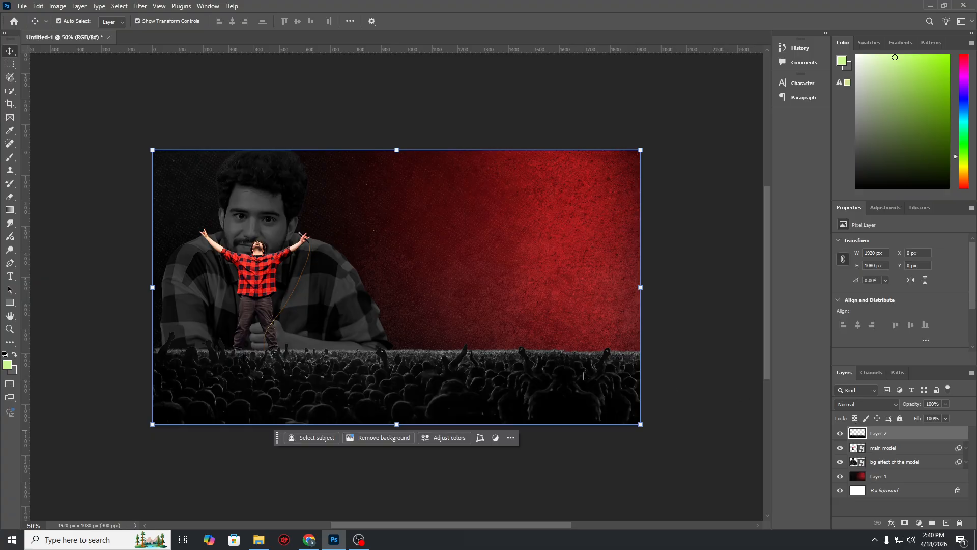
pyautogui.click(10, 276)
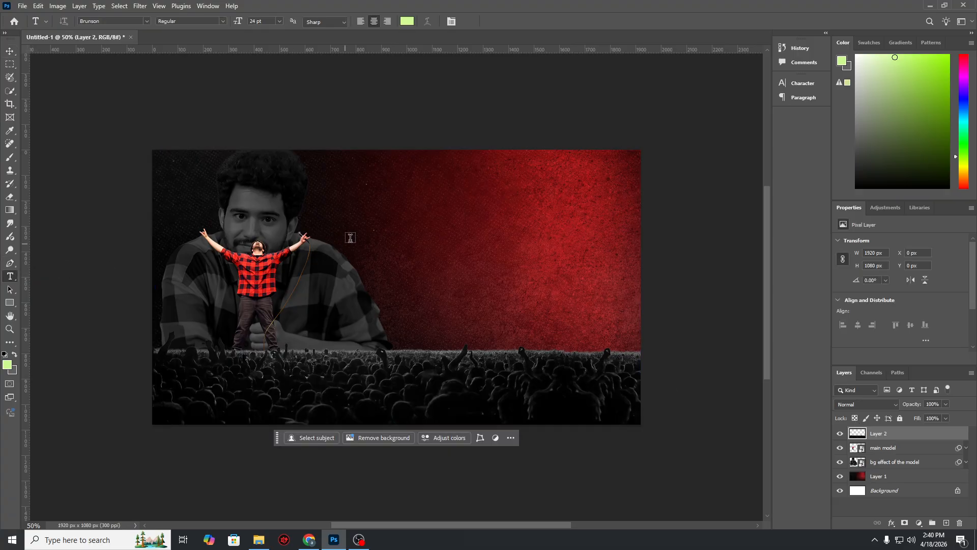
pyautogui.click(411, 216)
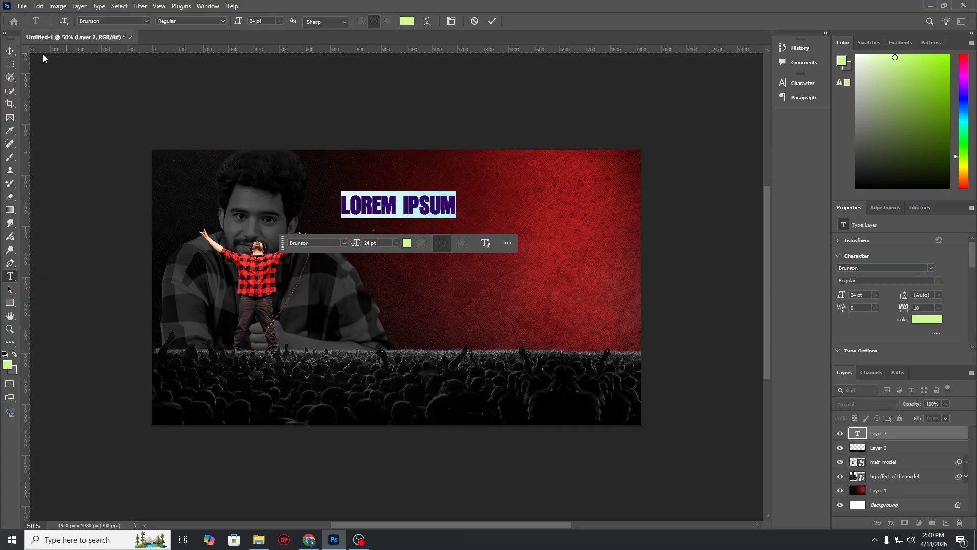
pyautogui.click(145, 21)
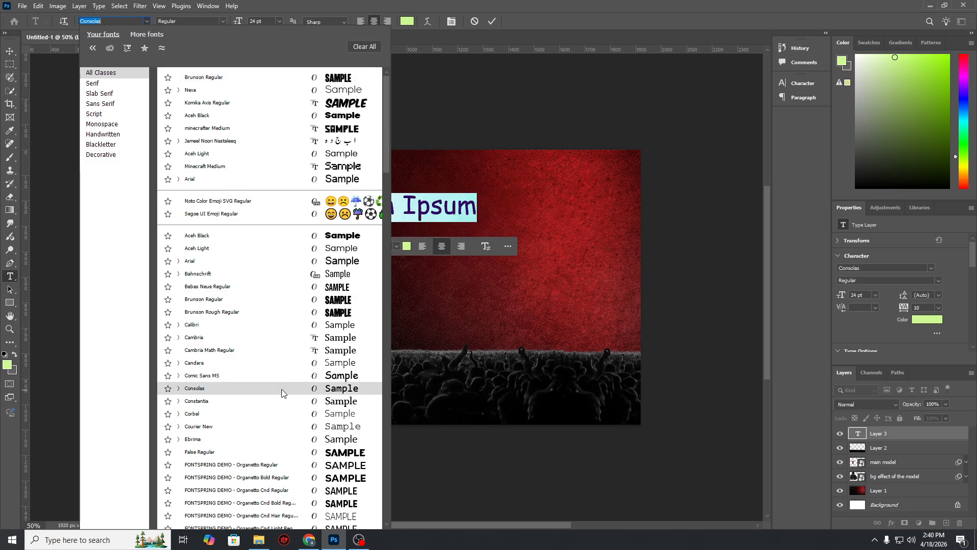
pyautogui.scroll(-1, 272, 428)
pyautogui.scroll(-2, 273, 428)
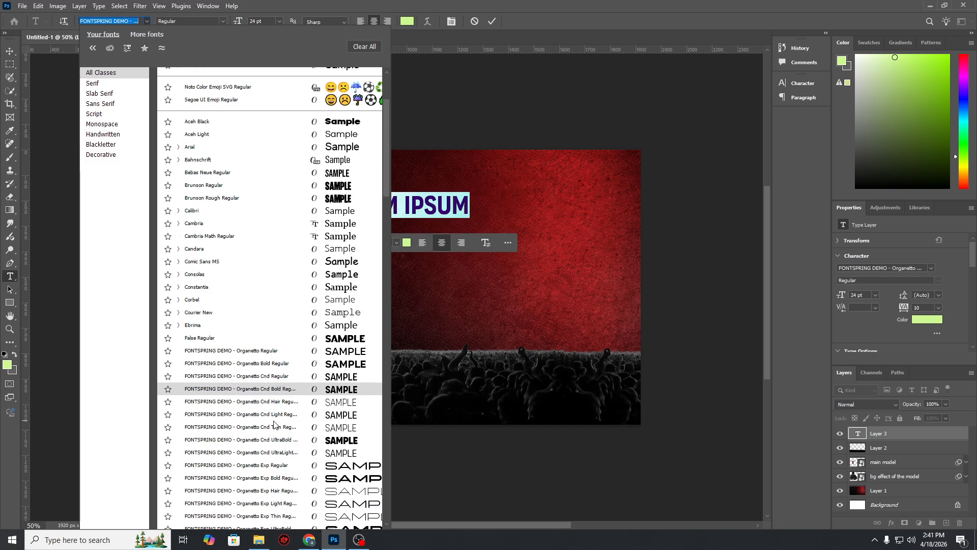
pyautogui.click(334, 443)
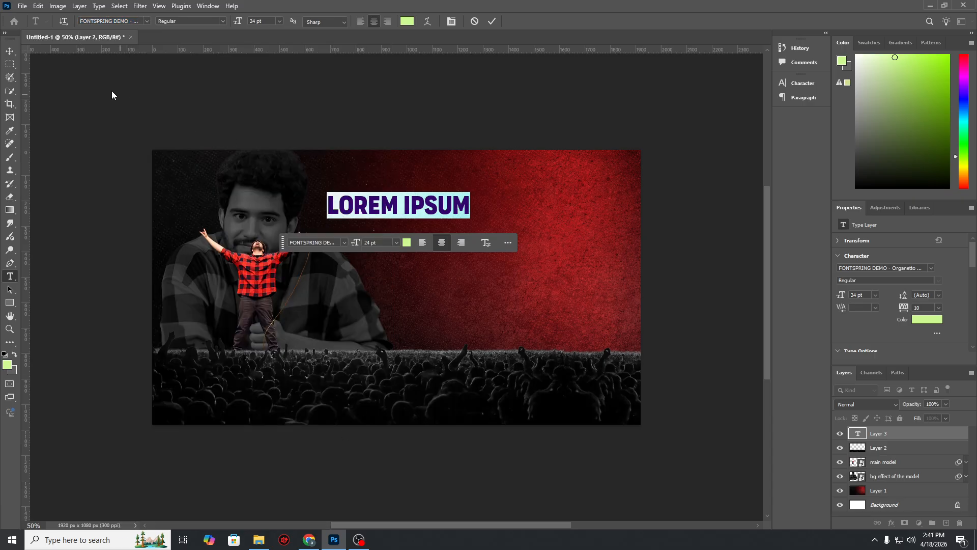
# Step: Move the placeholder text to the upper part of the red area and set its colour to pale yellow f8ffc1
pyautogui.click(10, 50)
pyautogui.moveTo(407, 209); pyautogui.dragTo(509, 186)
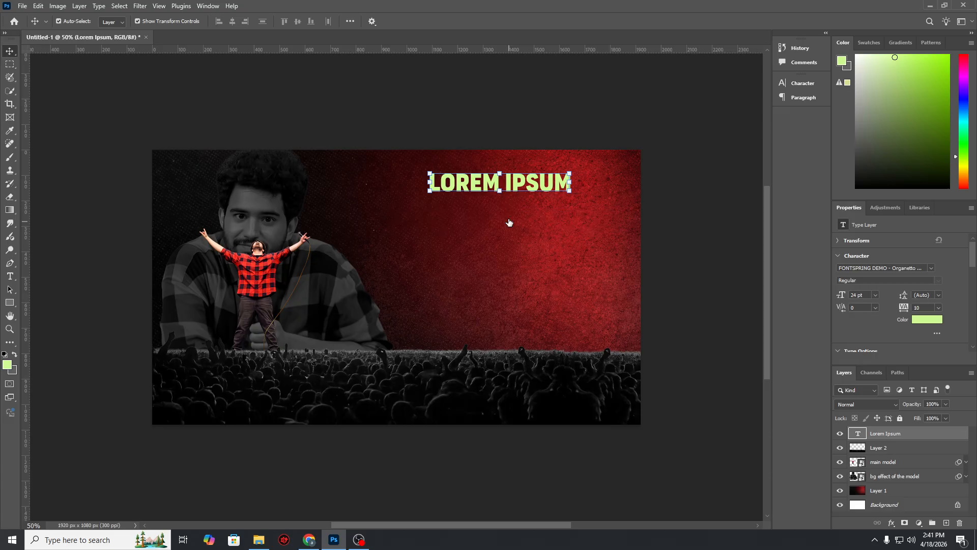
pyautogui.click(510, 222)
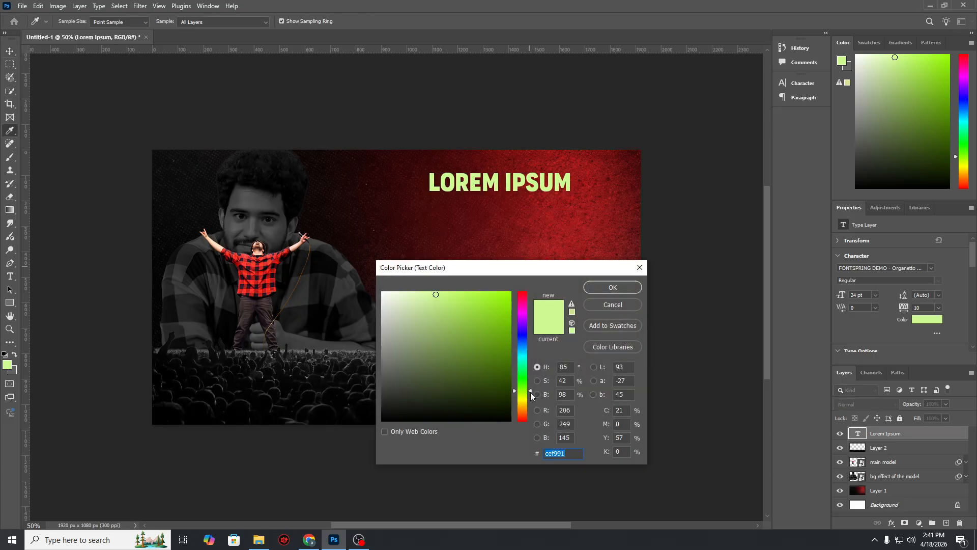
pyautogui.moveTo(530, 392); pyautogui.dragTo(530, 395)
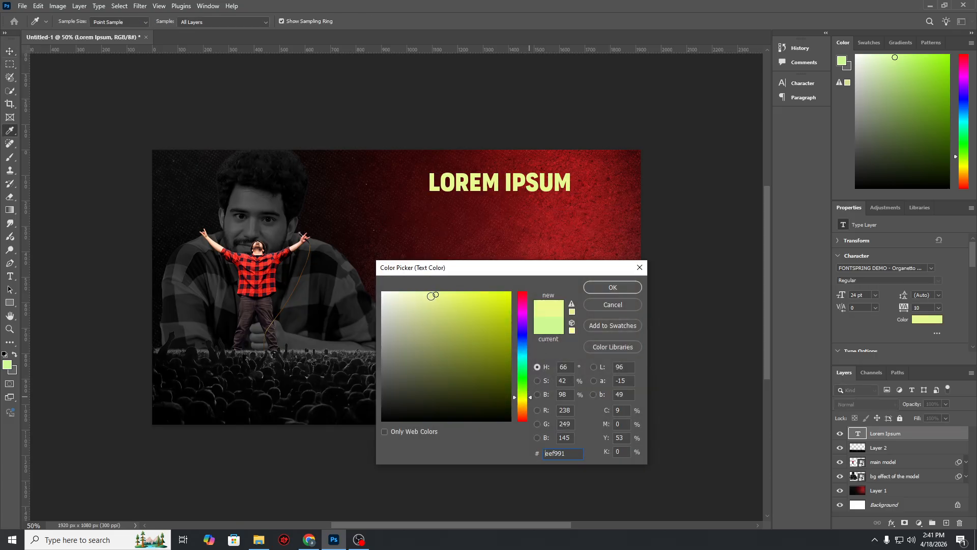
pyautogui.moveTo(434, 296); pyautogui.dragTo(413, 273)
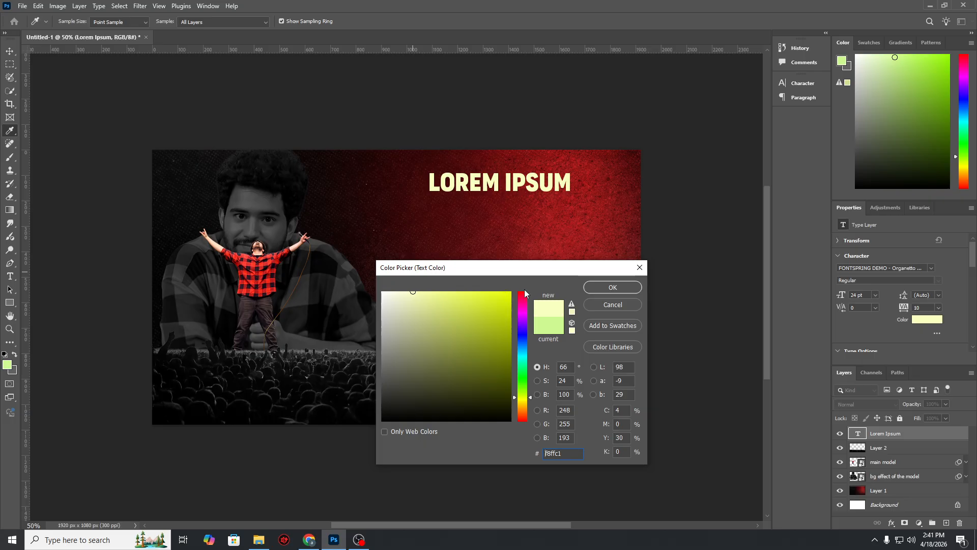
pyautogui.click(609, 289)
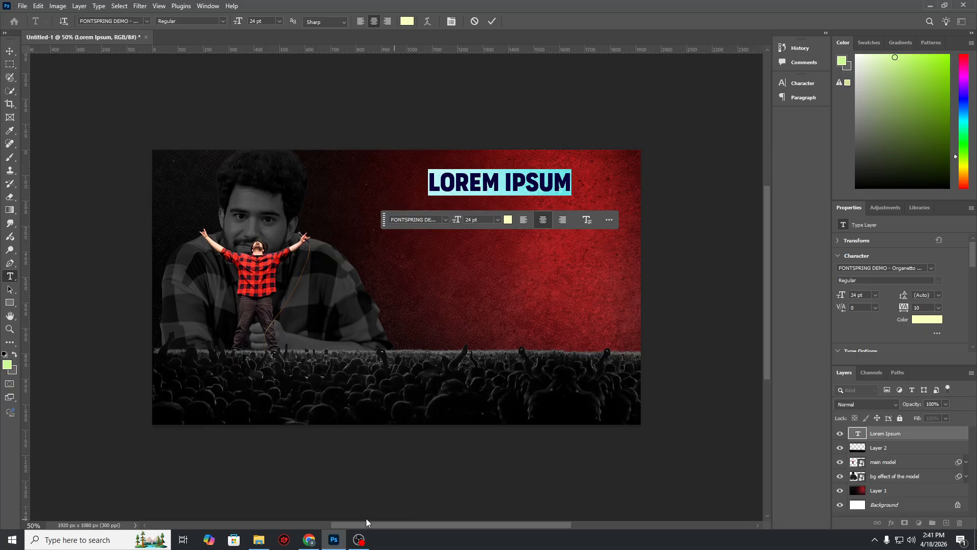
# Step: Check the reference thumbnail "maxresdefault (3)" in File Explorer's Downloads folder, return to Photoshop and replace the placeholder text with "SAMAY"
pyautogui.click(307, 538)
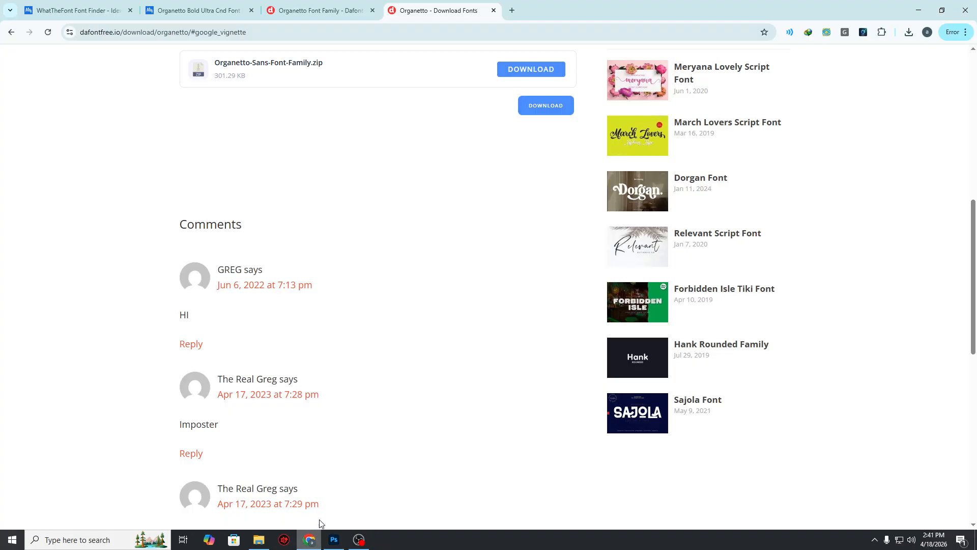
pyautogui.click(260, 542)
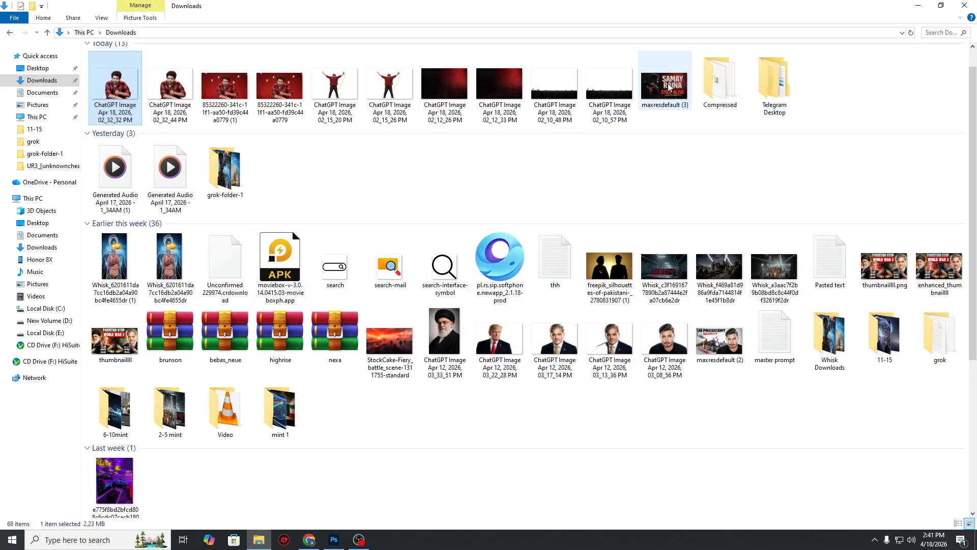
pyautogui.click(334, 540)
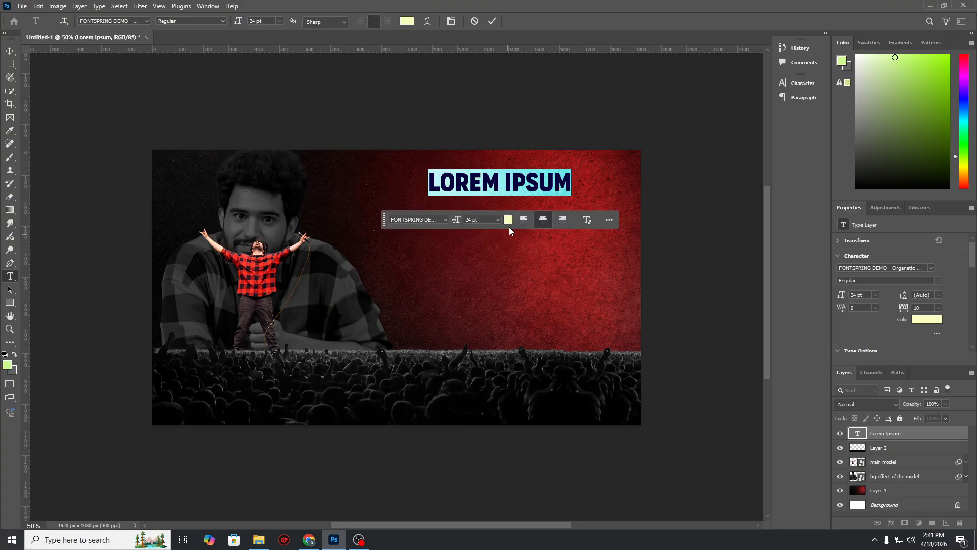
pyautogui.write('SA')
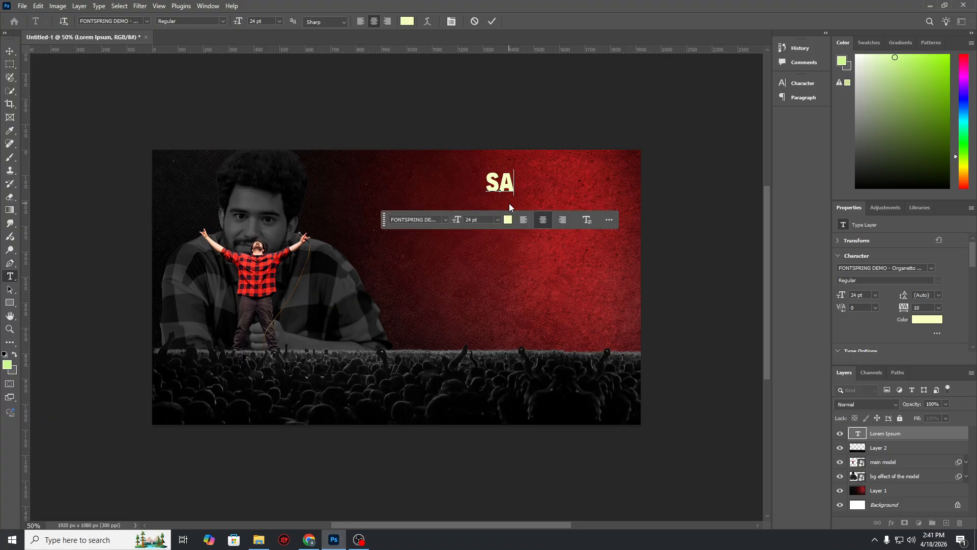
pyautogui.write('MAY')
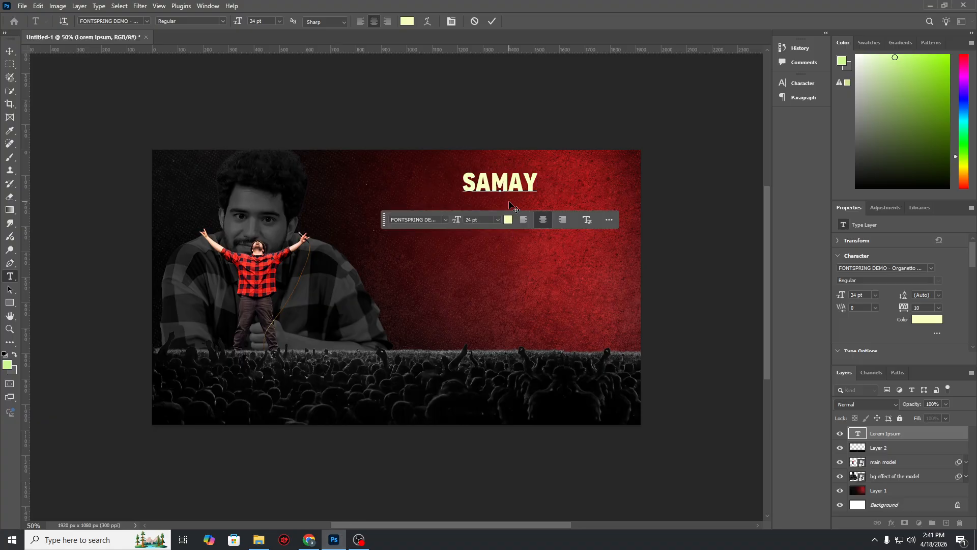
# Step: Recolour the "SAMAY" text to a lighter pale yellow, about f9fed1
pyautogui.hotkey('ctrl', 'a')
pyautogui.click(508, 220)
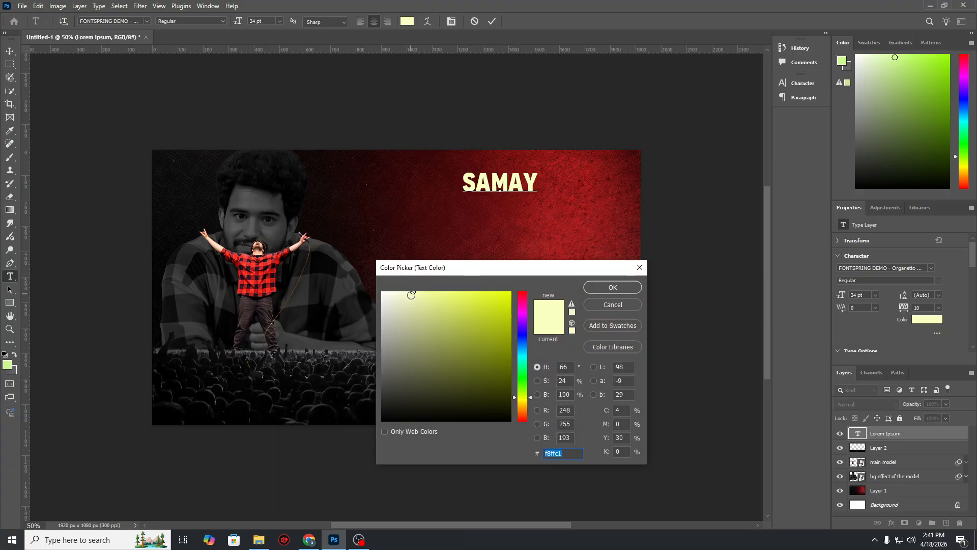
pyautogui.moveTo(411, 295); pyautogui.dragTo(398, 291)
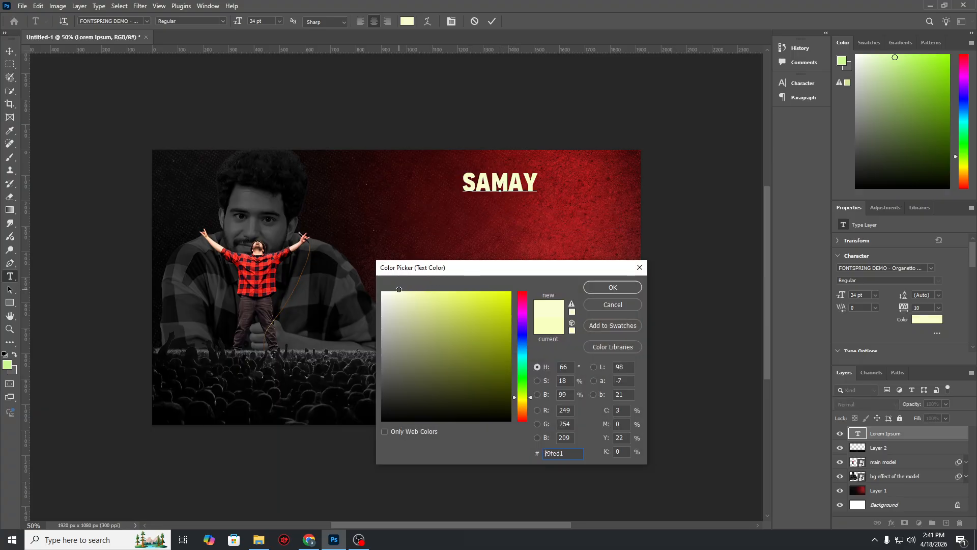
pyautogui.click(598, 288)
# Step: Scale "SAMAY" up to about 370% and place it across the upper part of the red area
pyautogui.click(9, 51)
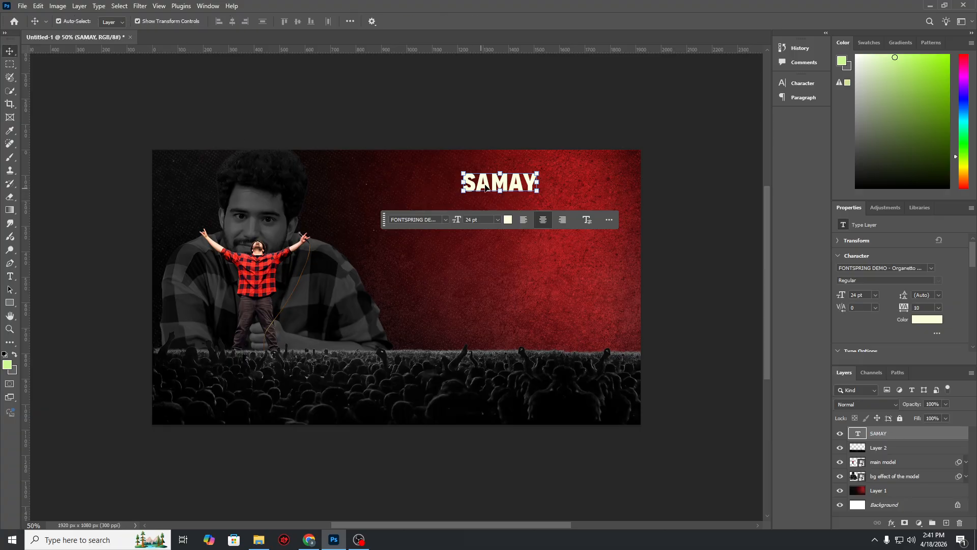
pyautogui.moveTo(500, 172); pyautogui.dragTo(499, 145)
pyautogui.moveTo(526, 185); pyautogui.dragTo(513, 216)
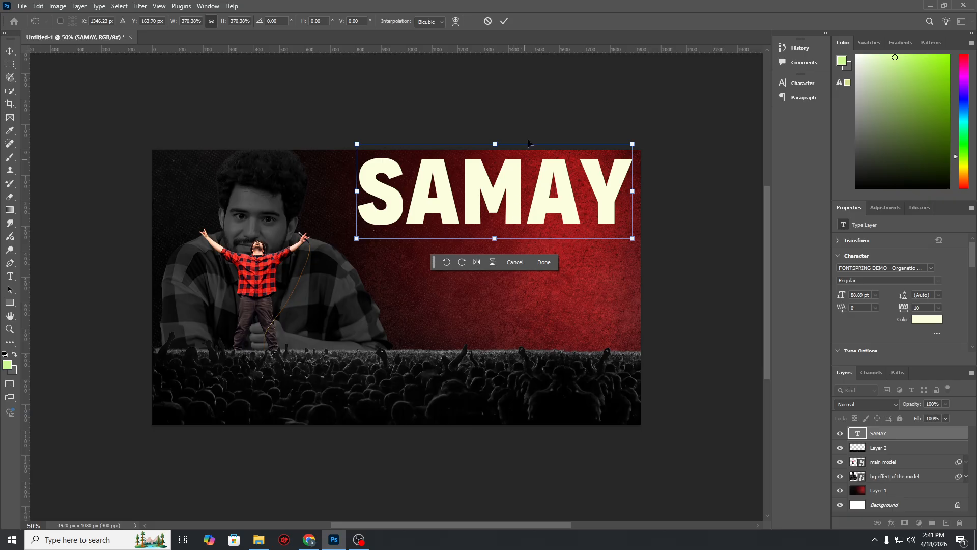
pyautogui.click(504, 21)
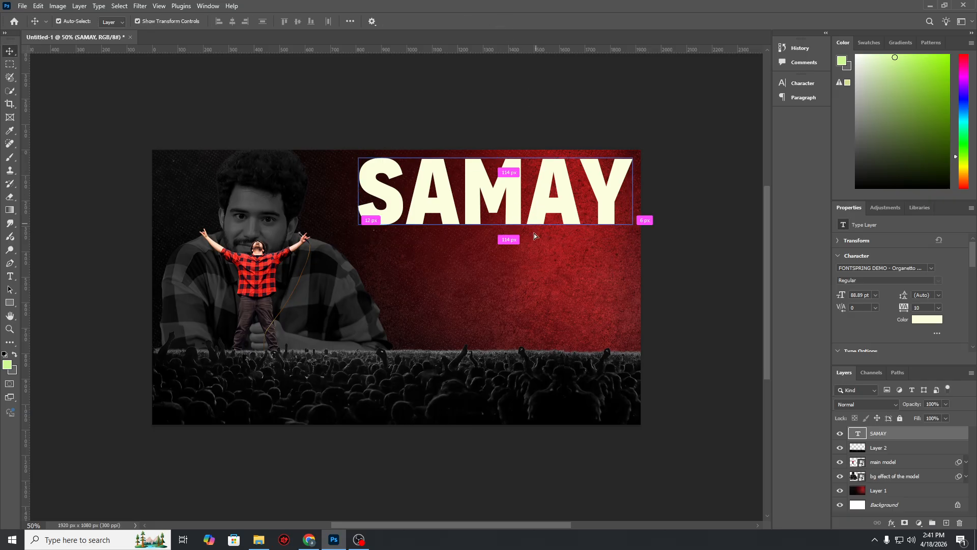
# Step: Duplicate the "SAMAY" text directly below itself and change the copy's text to "RAINA"
pyautogui.moveTo(534, 188); pyautogui.dragTo(544, 264)
pyautogui.doubleClick(533, 274)
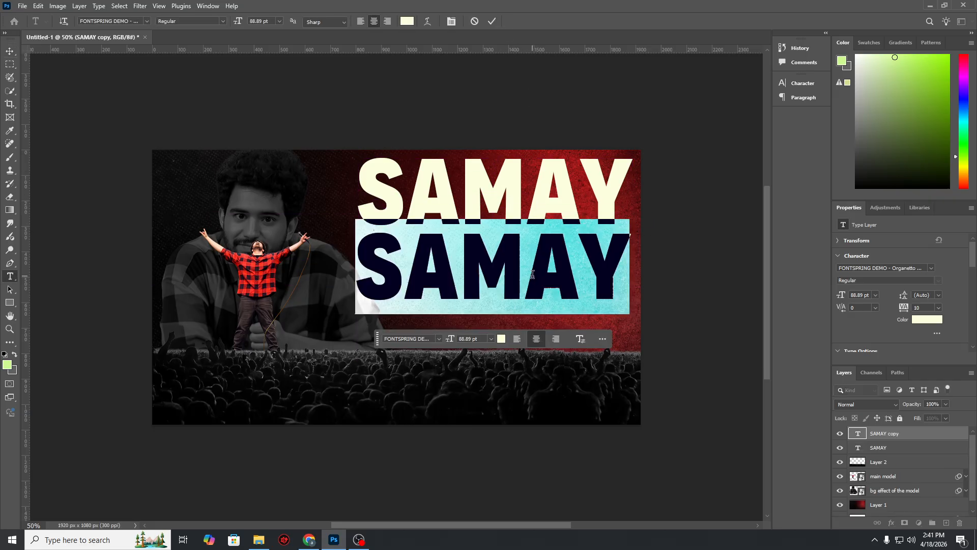
pyautogui.write('RAINA')
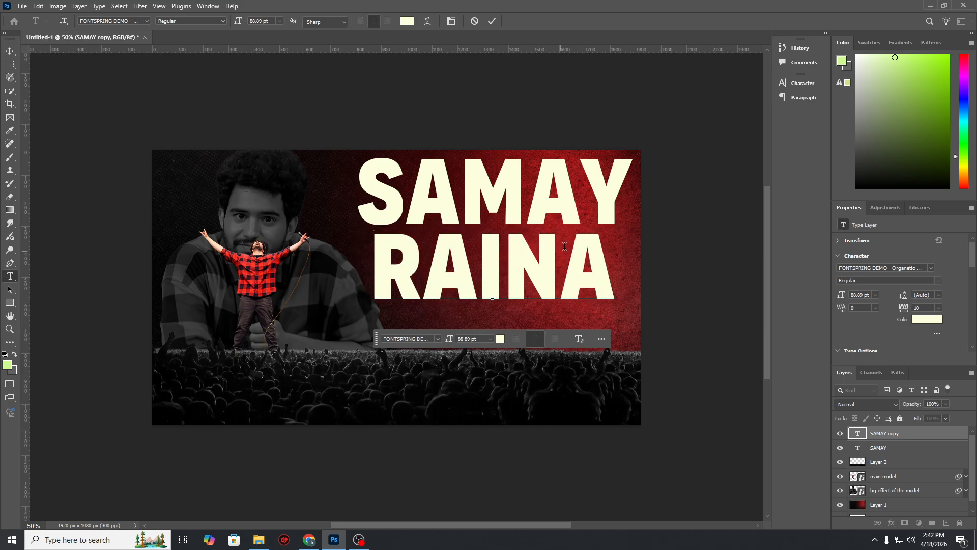
pyautogui.hotkey('ctrl', 'Return')
pyautogui.press('v')
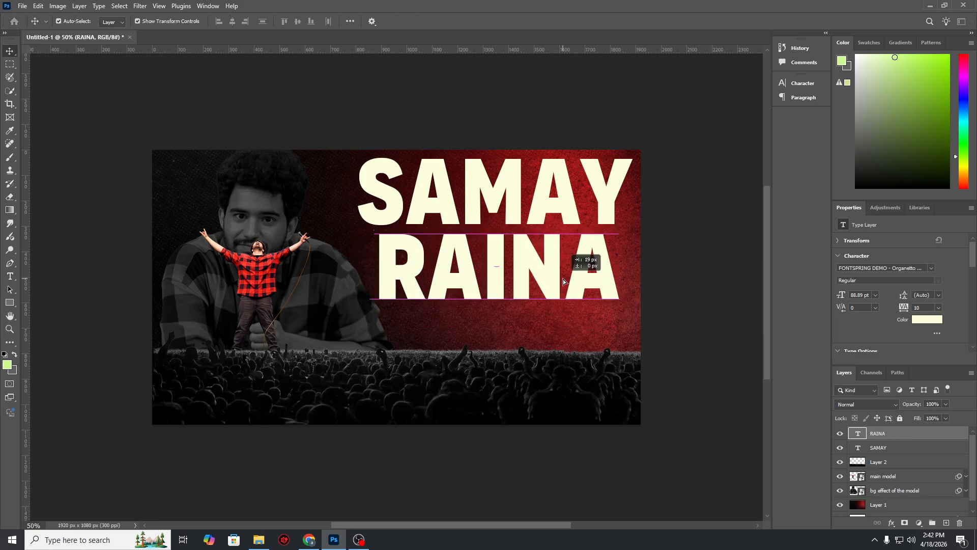
pyautogui.click(544, 201)
pyautogui.press('Delete')
pyautogui.press('Delete')
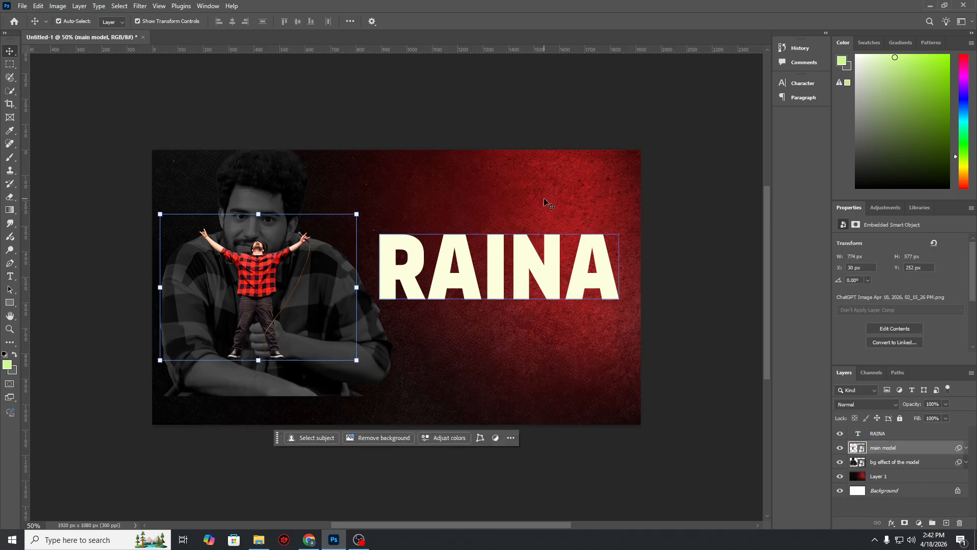
pyautogui.hotkey('ctrl', 'z')
pyautogui.hotkey('ctrl', 'z')
pyautogui.hotkey('ctrl', 'z')
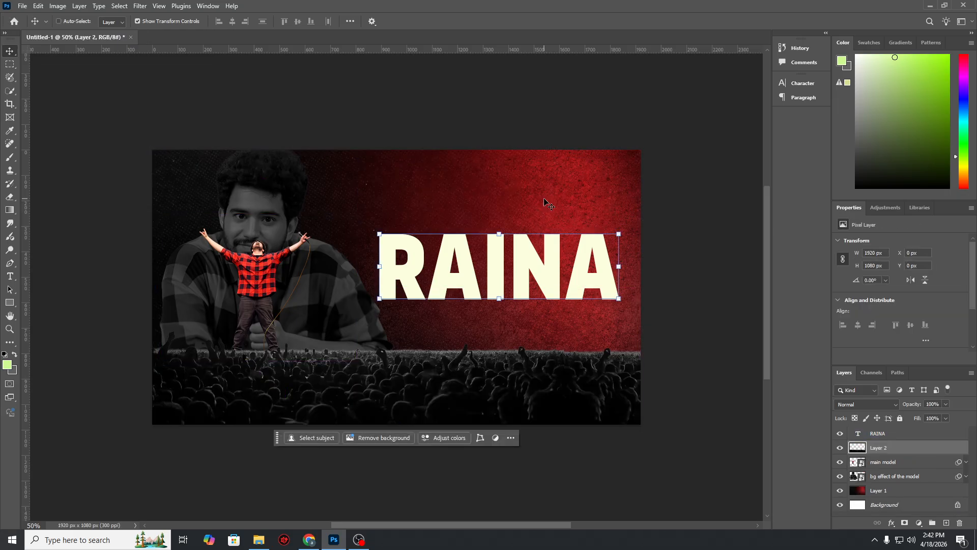
# Step: Nudge the "SAMAY" text up about 12 px, closer to the canvas's upper edge
pyautogui.click(548, 213)
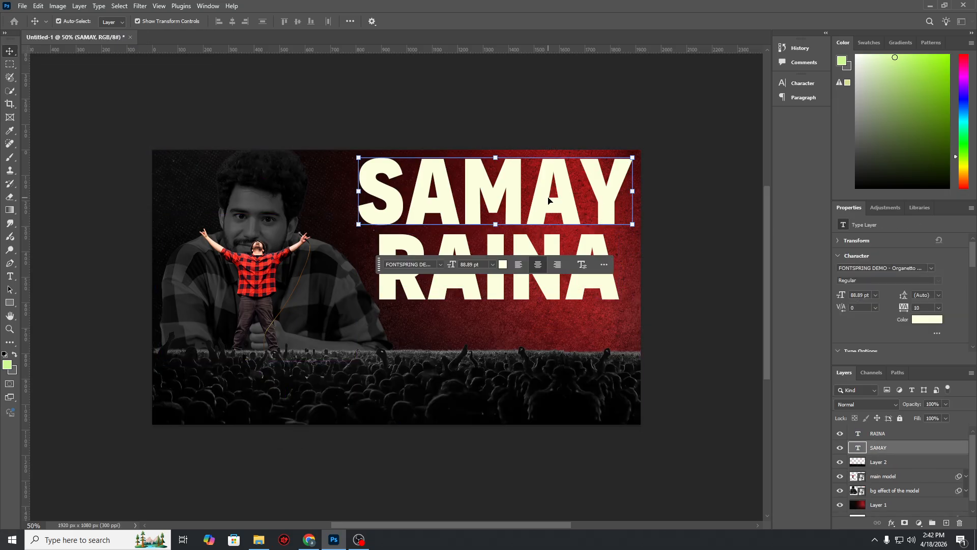
pyautogui.press('Up')
pyautogui.press('Up')
pyautogui.press('Up')
pyautogui.press('Up')
pyautogui.press('Up')
pyautogui.press('Up')
pyautogui.press('Up')
pyautogui.press('Up')
pyautogui.press('Up')
pyautogui.press('Up')
pyautogui.press('Up')
pyautogui.press('Up')
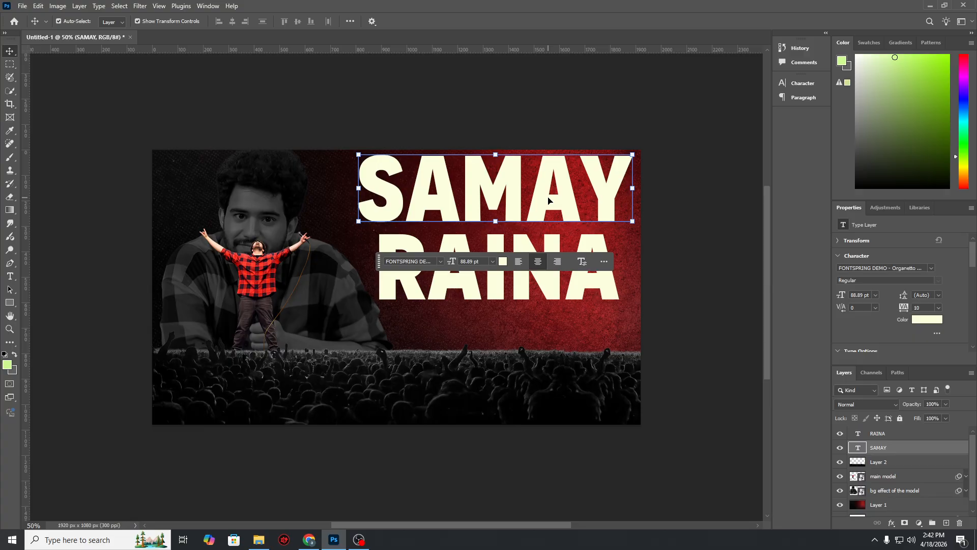
pyautogui.click(658, 275)
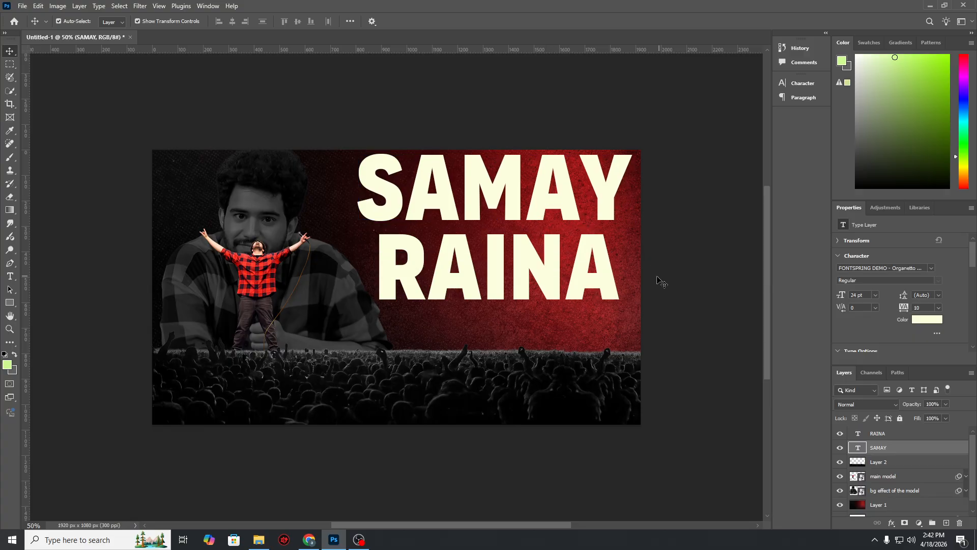
# Step: Nudge "RAINA" up until it sits just beneath "SAMAY" and shift it slightly left to centre it
pyautogui.click(564, 270)
pyautogui.press('Up')
pyautogui.press('Up')
pyautogui.press('Up')
pyautogui.press('Up')
pyautogui.press('Up')
pyautogui.press('Up')
pyautogui.press('Up')
pyautogui.press('Up')
pyautogui.press('Up')
pyautogui.press('Up')
pyautogui.press('Up')
pyautogui.press('Up')
pyautogui.press('Up')
pyautogui.press('Up')
pyautogui.press('Up')
pyautogui.press('Up')
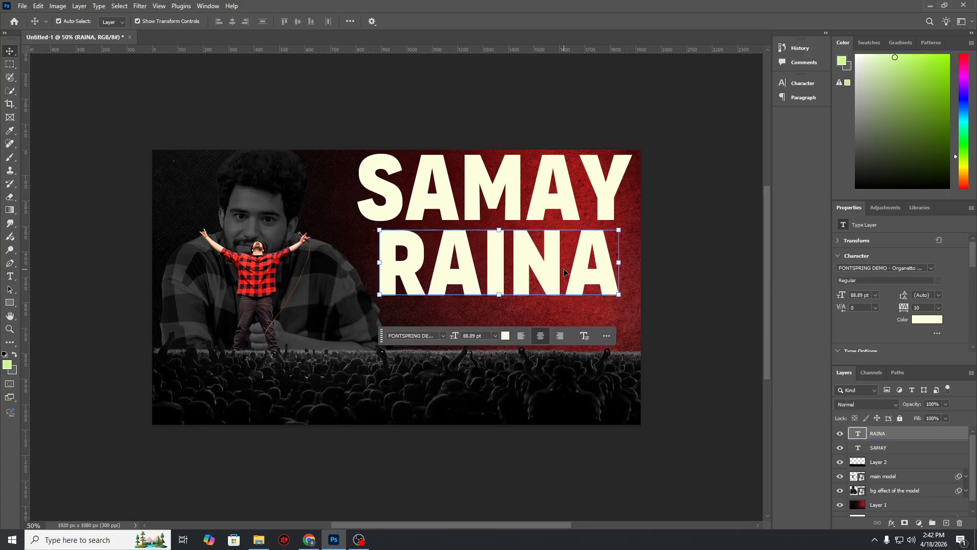
pyautogui.press('Up')
pyautogui.press('Up')
pyautogui.press('Up')
pyautogui.press('Up')
pyautogui.press('Up')
pyautogui.press('Up')
pyautogui.press('Up')
pyautogui.press('Up')
pyautogui.press('Up')
pyautogui.press('Up')
pyautogui.press('Up')
pyautogui.press('Up')
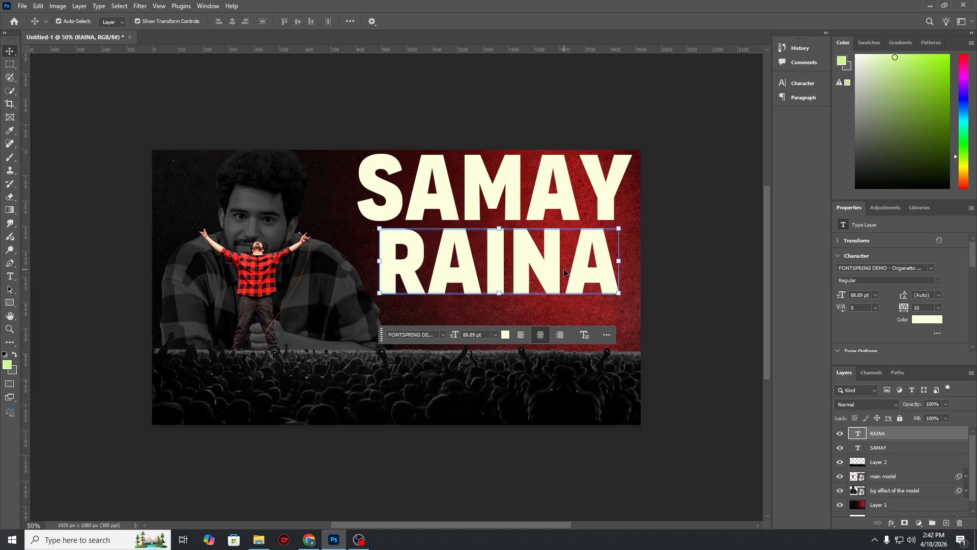
pyautogui.press('Left')
pyautogui.press('Left')
pyautogui.press('Left')
pyautogui.press('Left')
pyautogui.press('Left')
pyautogui.press('Left')
pyautogui.press('Left')
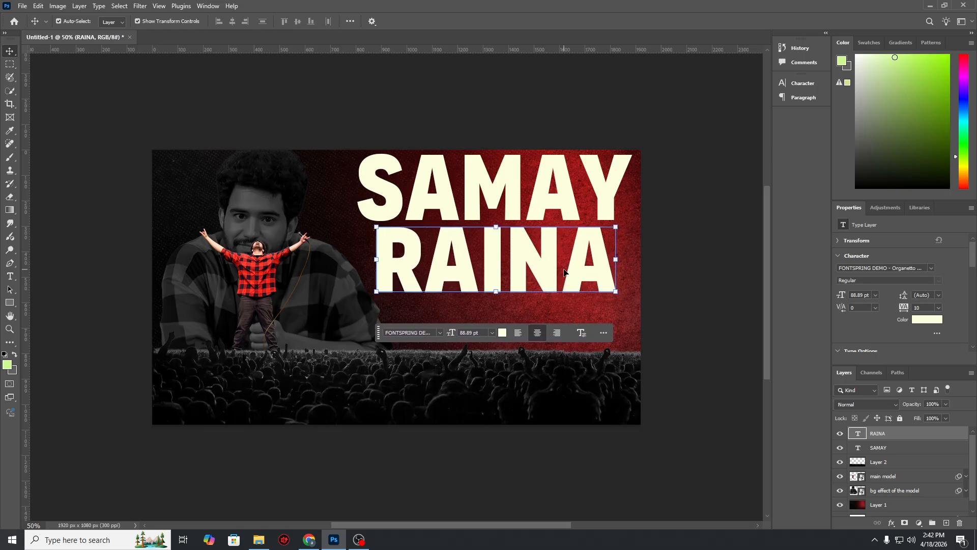
pyautogui.press('Up')
pyautogui.press('Up')
pyautogui.press('Up')
pyautogui.press('Up')
pyautogui.press('Left')
pyautogui.press('Left')
pyautogui.press('Left')
pyautogui.press('Right')
pyautogui.press('Right')
pyautogui.press('Right')
pyautogui.press('Right')
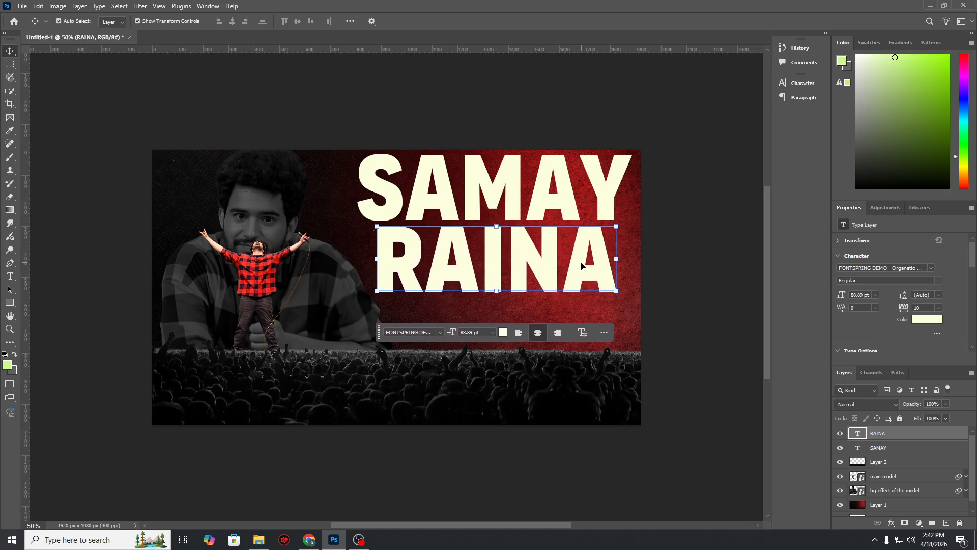
pyautogui.click(691, 224)
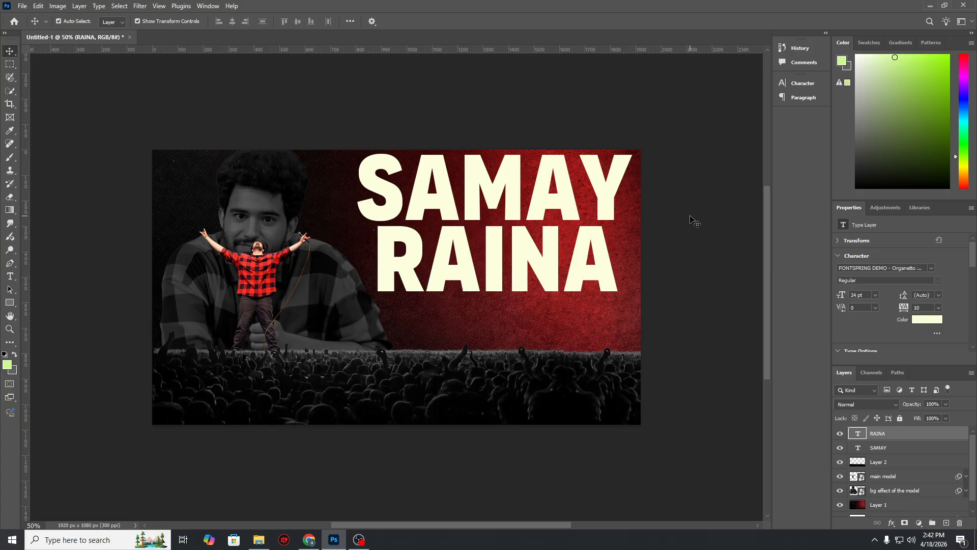
# Step: Change the font of "RAINA" to FONTSPRING DEMO - Organetto UltraCnd Bold
pyautogui.doubleClick(545, 275)
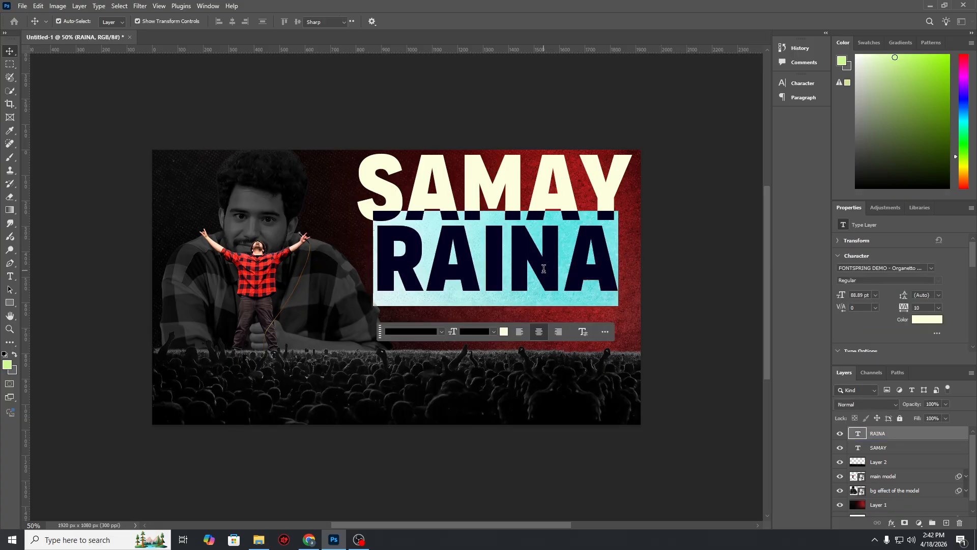
pyautogui.click(223, 21)
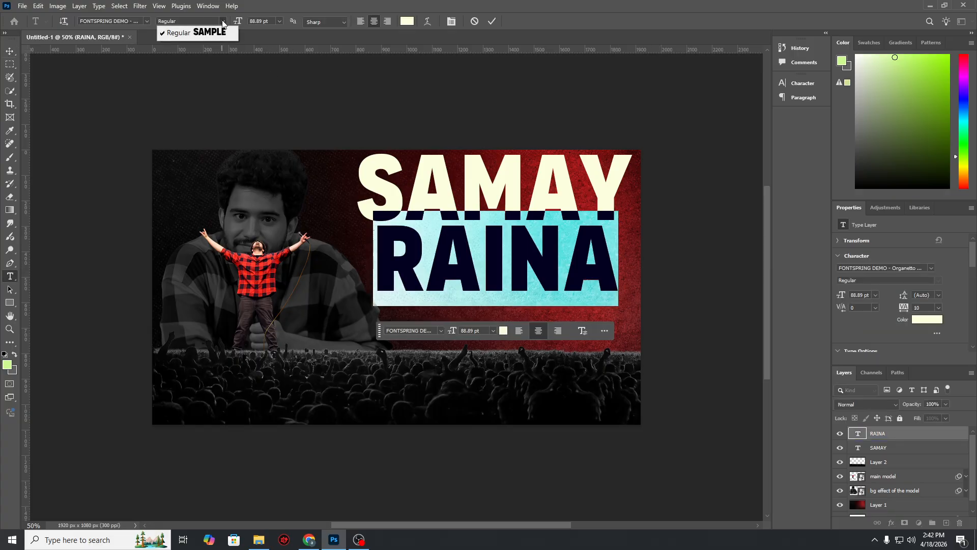
pyautogui.click(148, 22)
pyautogui.click(147, 21)
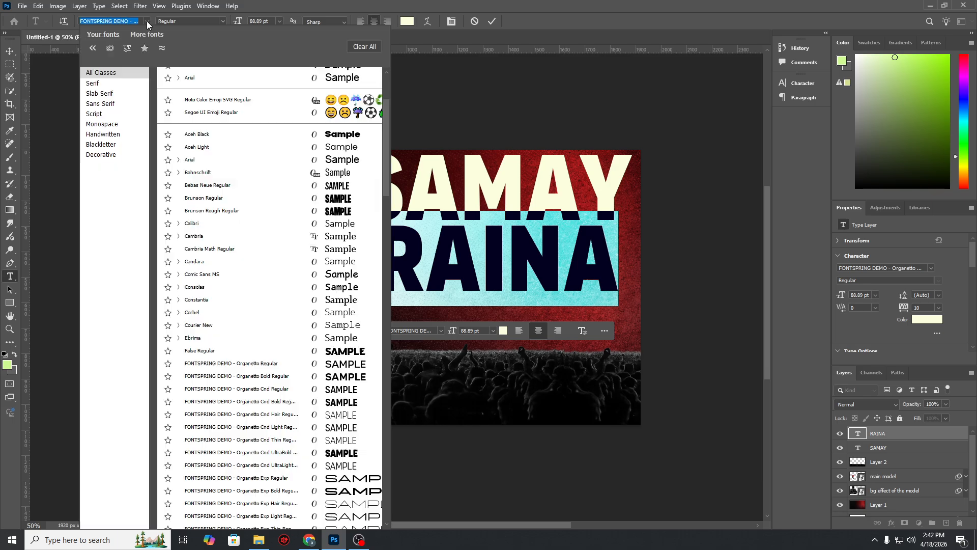
pyautogui.scroll(-6, 269, 346)
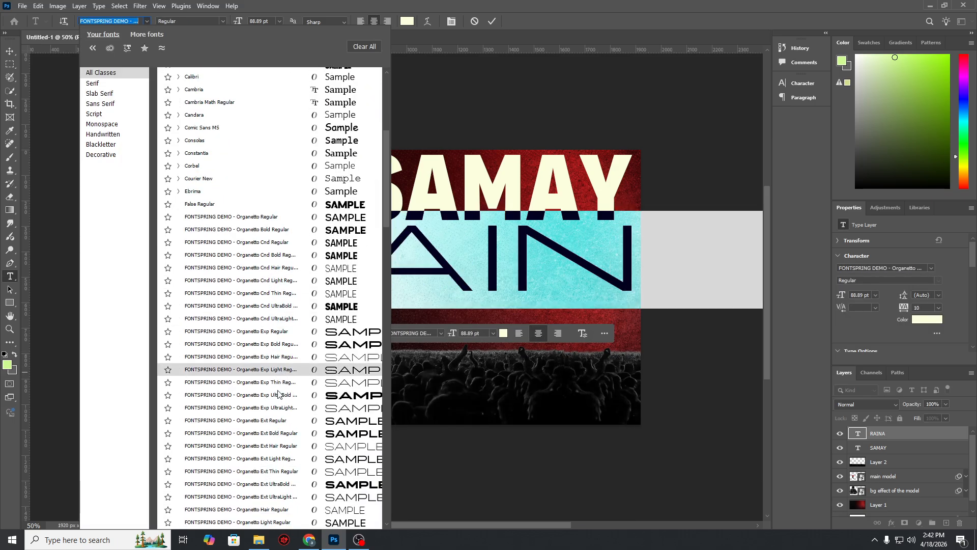
pyautogui.scroll(-2, 274, 440)
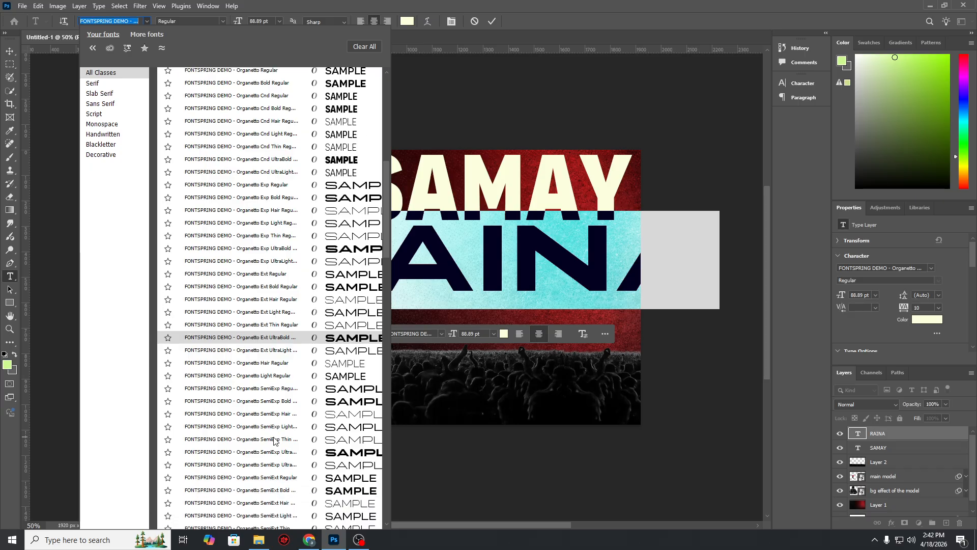
pyautogui.scroll(-5, 300, 468)
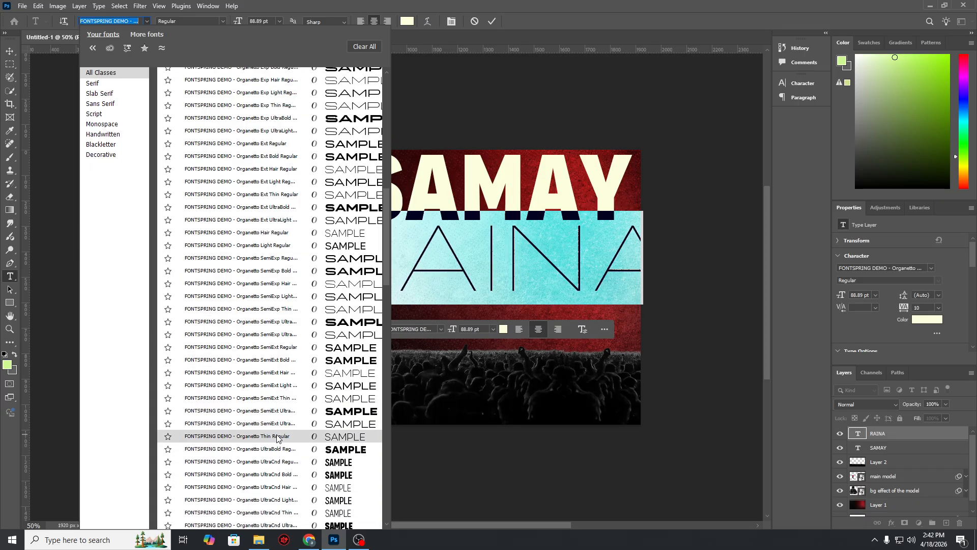
pyautogui.click(322, 475)
pyautogui.hotkey('ctrl', 'Return')
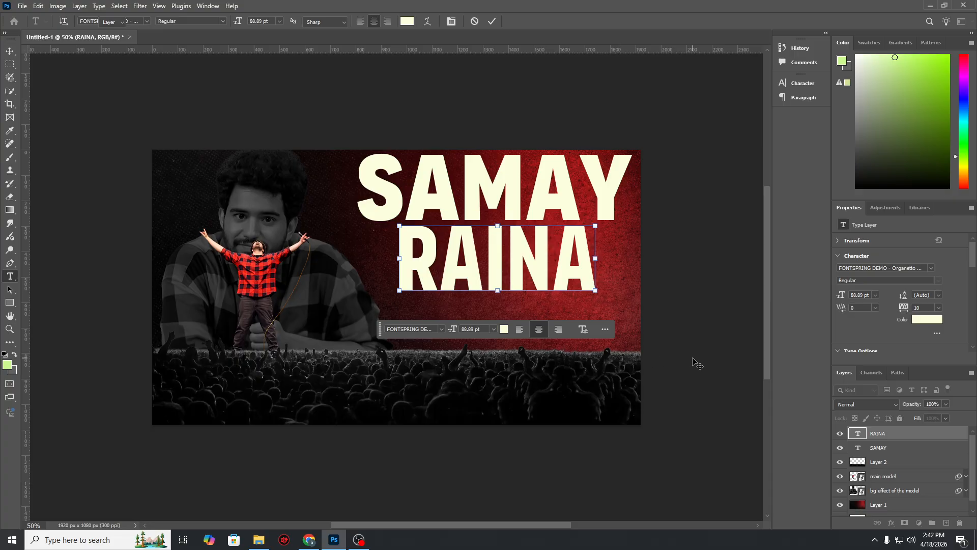
# Step: Scale "RAINA" to 106.59% and nudge it into place centred just beneath "SAMAY"
pyautogui.press('v')
pyautogui.click(529, 262)
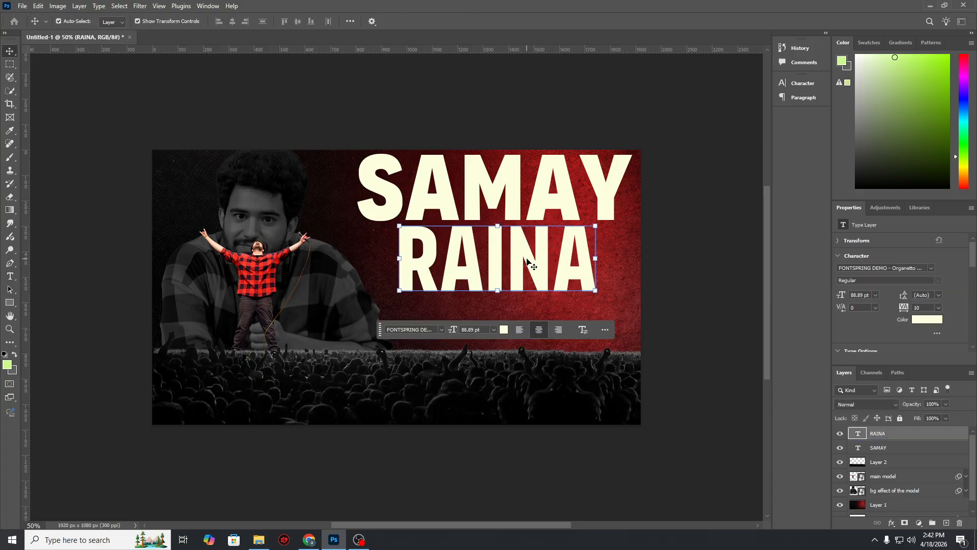
pyautogui.moveTo(596, 258); pyautogui.dragTo(551, 270)
pyautogui.press('Up')
pyautogui.press('Up')
pyautogui.press('Up')
pyautogui.press('Up')
pyautogui.press('Up')
pyautogui.press('Up')
pyautogui.press('Up')
pyautogui.press('Up')
pyautogui.press('Up')
pyautogui.press('Up')
pyautogui.press('Up')
pyautogui.press('Up')
pyautogui.press('Up')
pyautogui.press('Up')
pyautogui.press('Up')
pyautogui.press('Up')
pyautogui.press('Up')
pyautogui.press('Up')
pyautogui.press('Up')
pyautogui.press('Up')
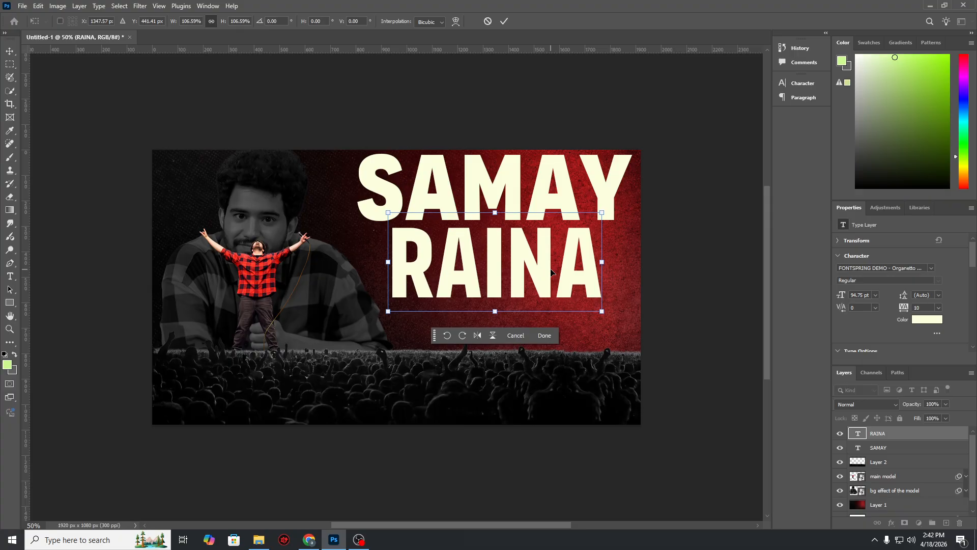
pyautogui.press('Right')
pyautogui.press('Right')
pyautogui.press('Right')
pyautogui.press('Right')
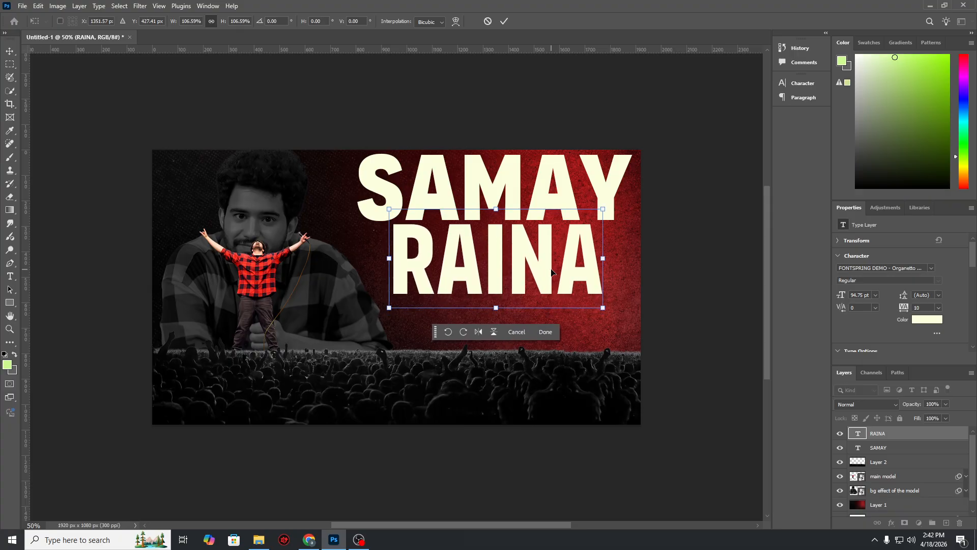
pyautogui.press('Down')
pyautogui.press('Down')
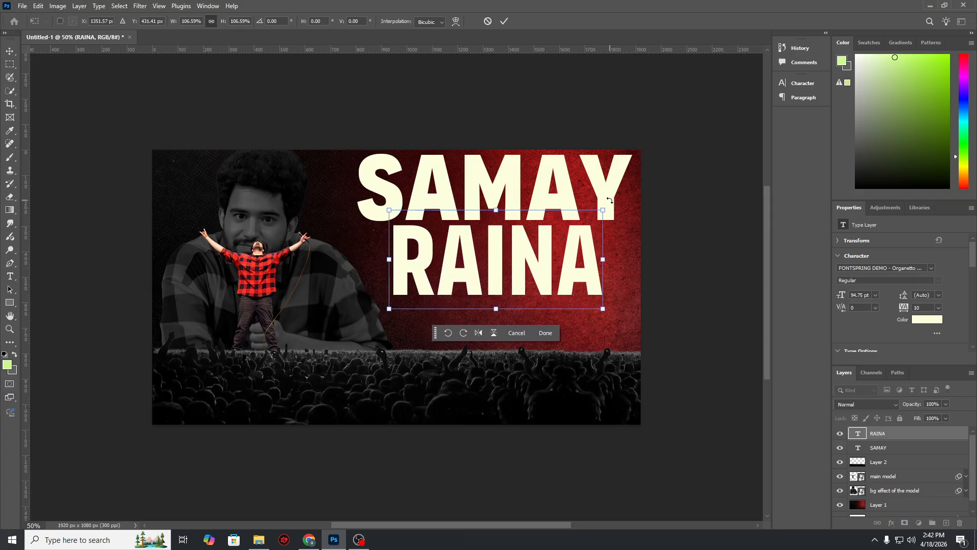
pyautogui.press('Left')
pyautogui.press('Right')
pyautogui.press('Left')
pyautogui.press('Return')
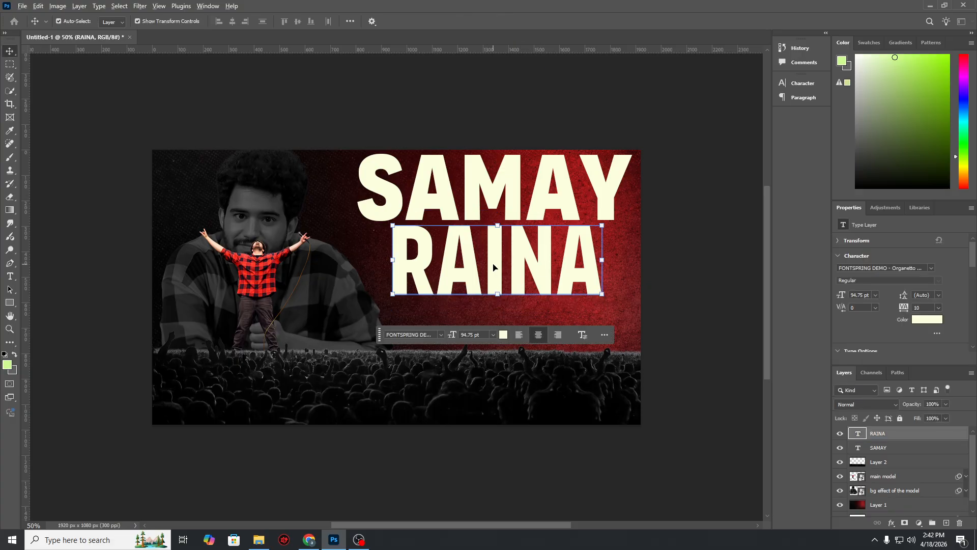
# Step: Duplicate "RAINA" just below itself and replace the copy's text with "STILL"
pyautogui.moveTo(493, 267); pyautogui.dragTo(487, 325)
pyautogui.doubleClick(488, 323)
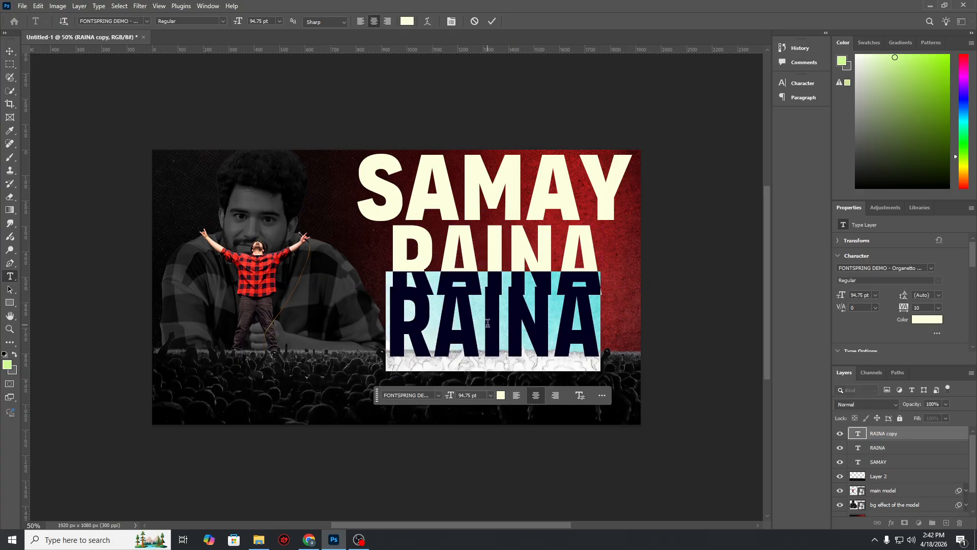
pyautogui.write('ST')
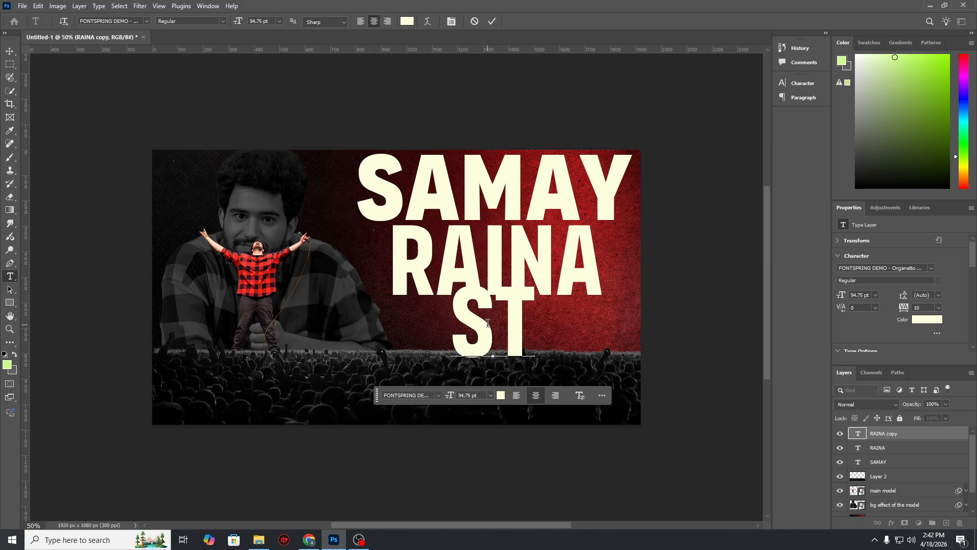
pyautogui.write('ILL')
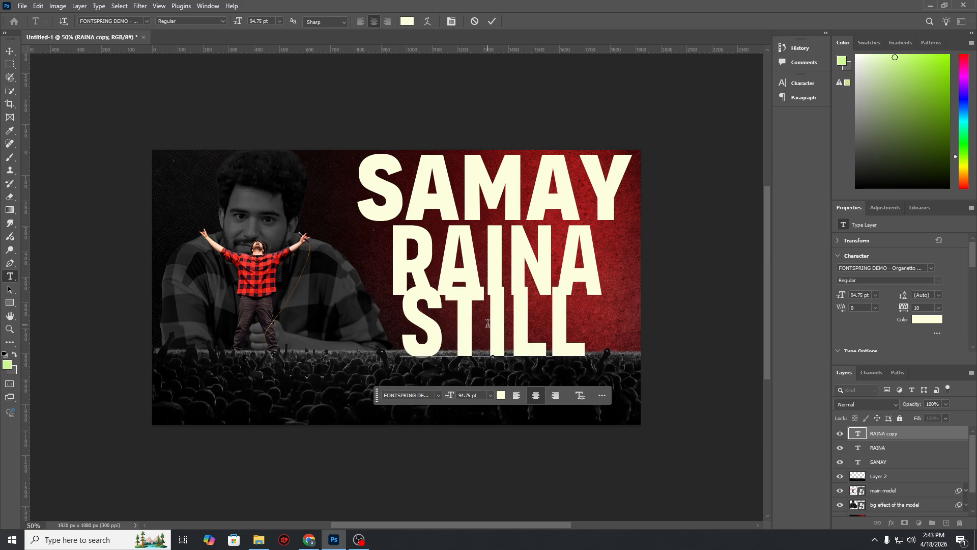
pyautogui.write(';')
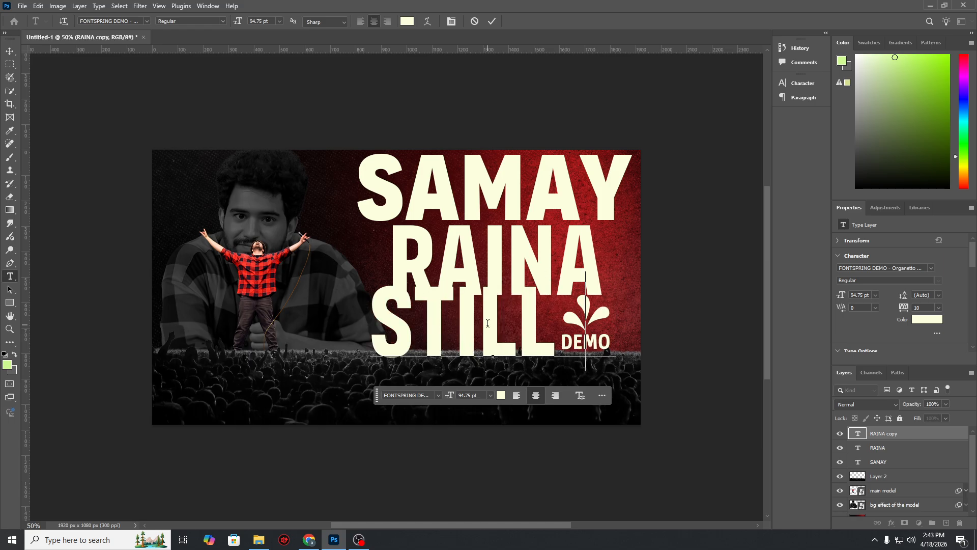
pyautogui.press('BackSpace')
pyautogui.write(';')
pyautogui.press('BackSpace')
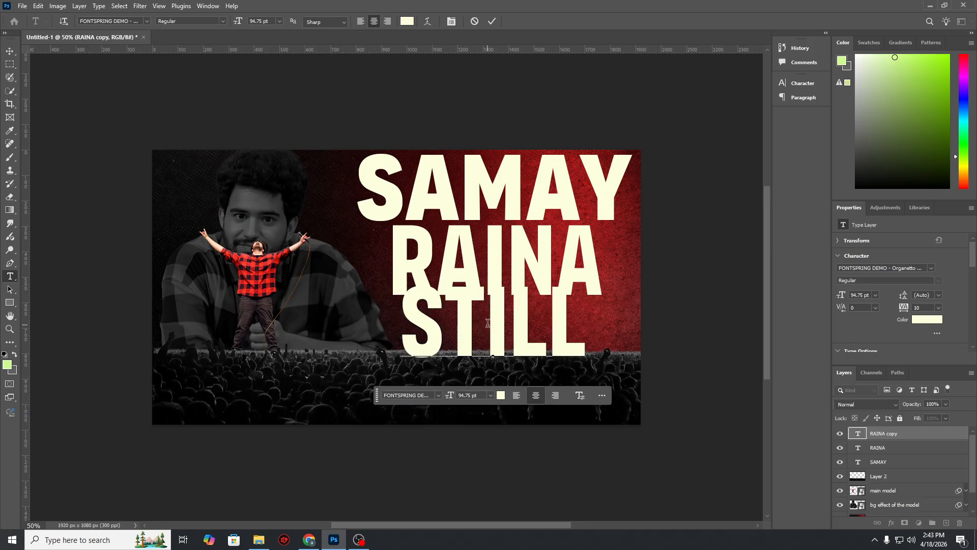
# Step: Choose FONTSPRING DEMO - Organetto UltraCnd Bold as the font while editing the "STILL" text
pyautogui.click(147, 21)
pyautogui.scroll(10, 270, 274)
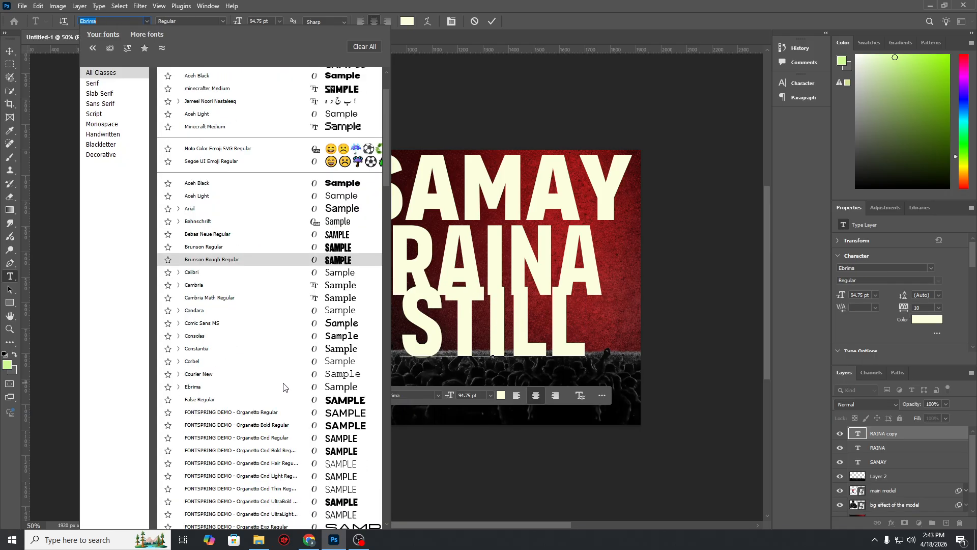
pyautogui.scroll(-4, 310, 428)
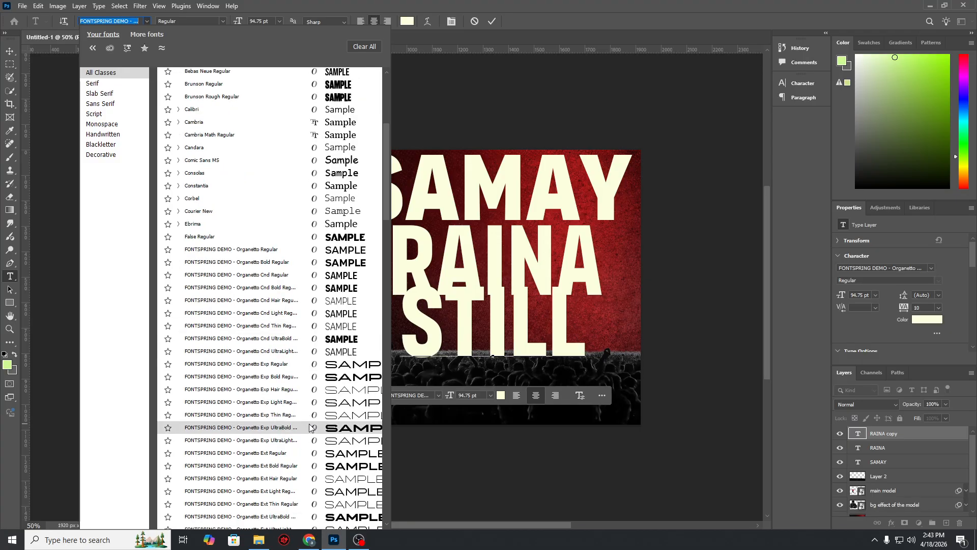
pyautogui.scroll(-6, 309, 431)
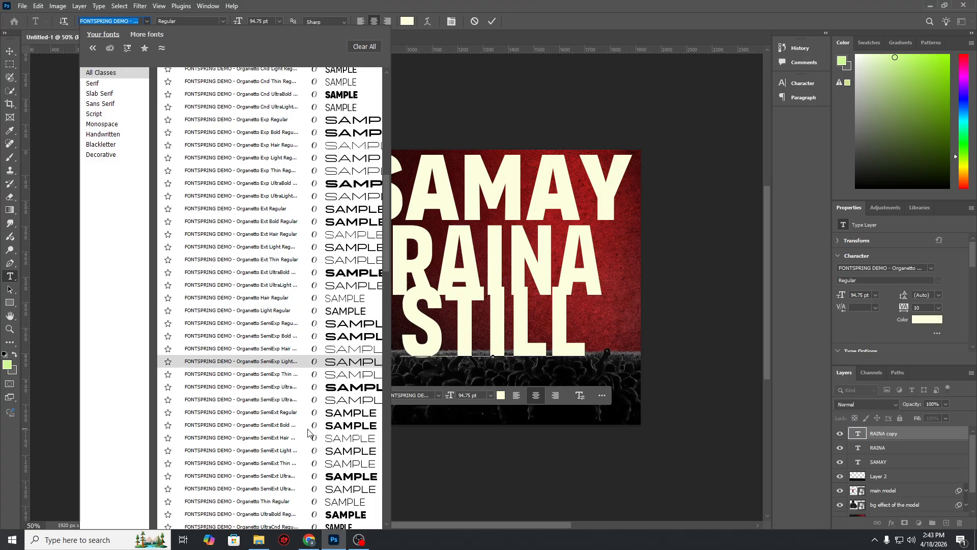
pyautogui.scroll(-2, 308, 432)
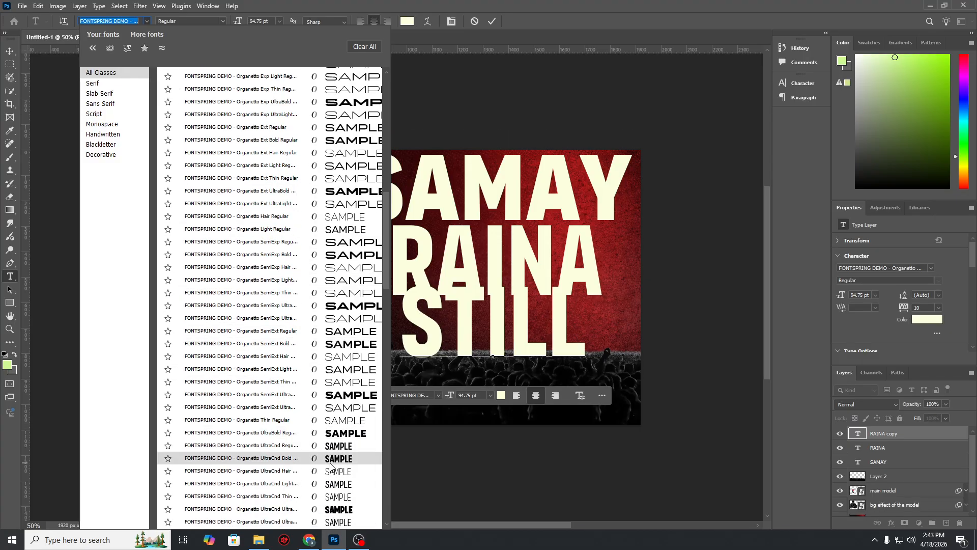
pyautogui.click(331, 459)
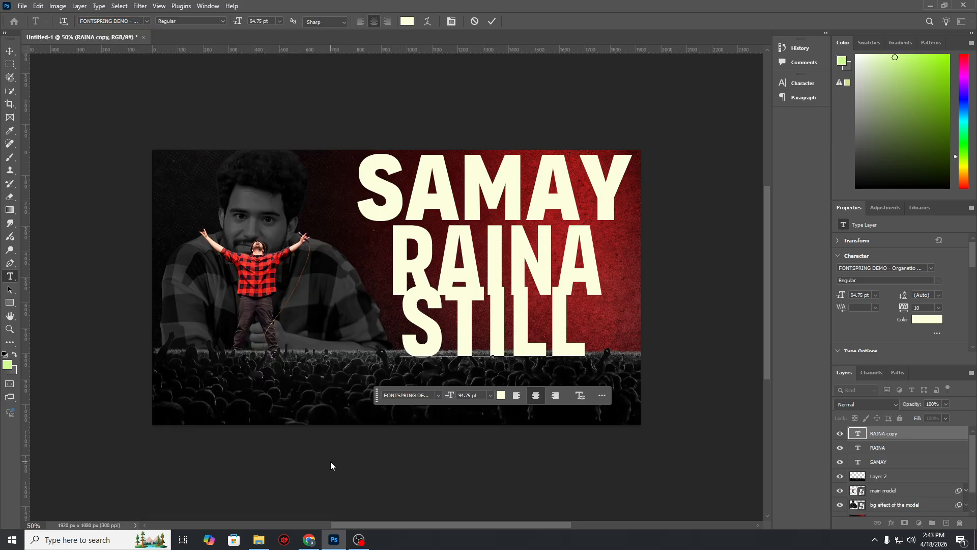
# Step: Rewrite the third title line so it reads "STILL ALIVE"
pyautogui.hotkey('ctrl', 'a')
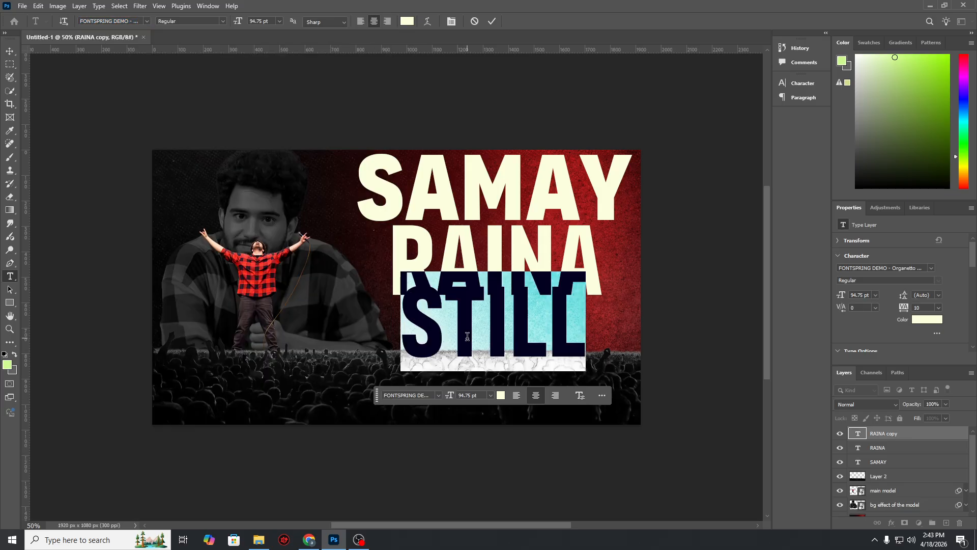
pyautogui.write('ST')
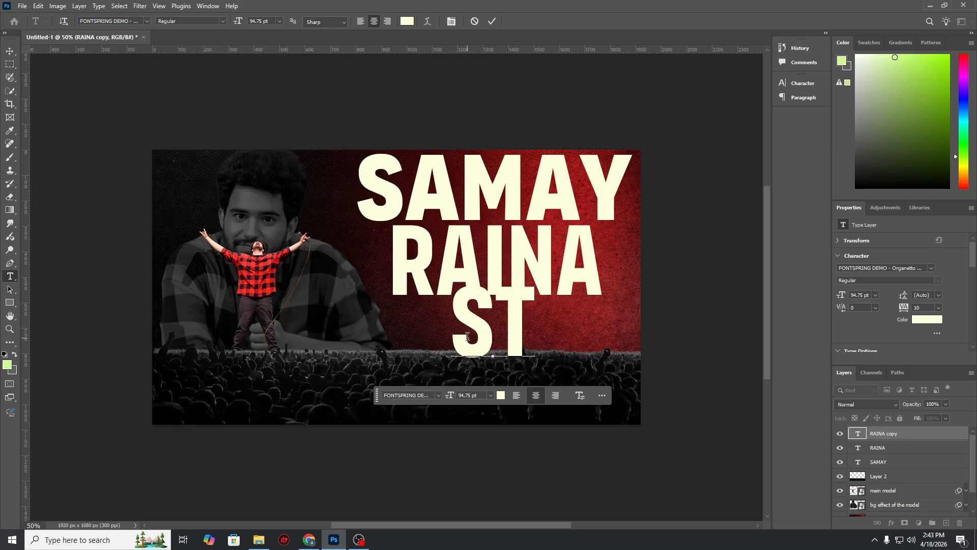
pyautogui.write('ILL')
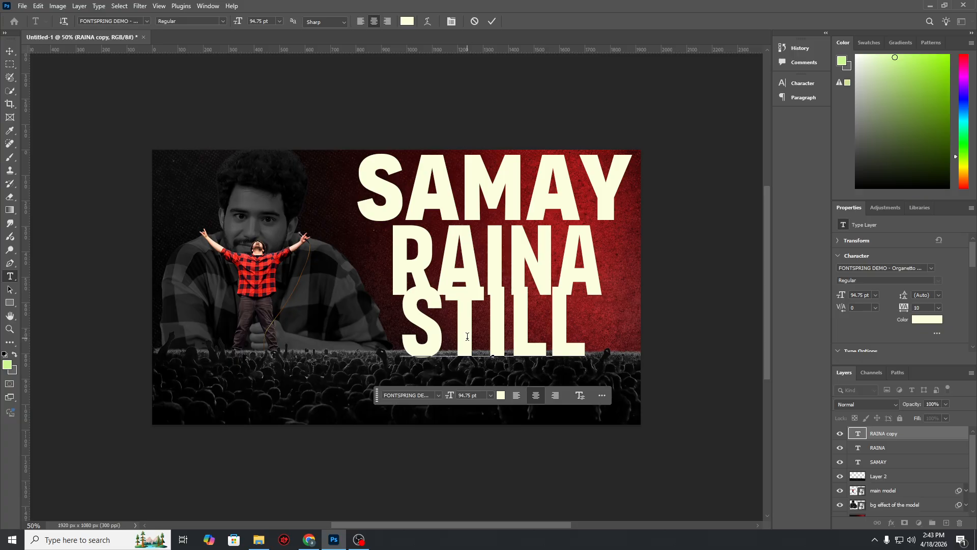
pyautogui.write(' !')
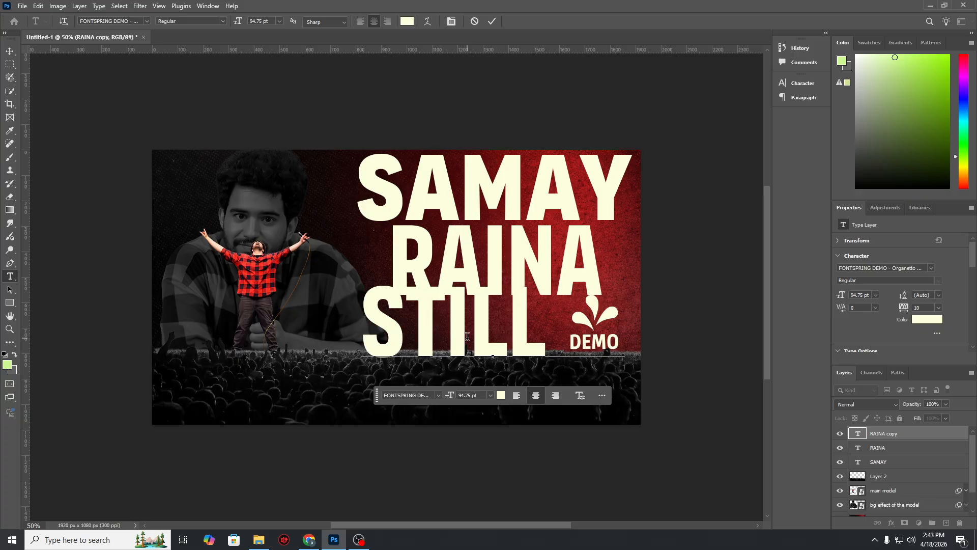
pyautogui.press('BackSpace')
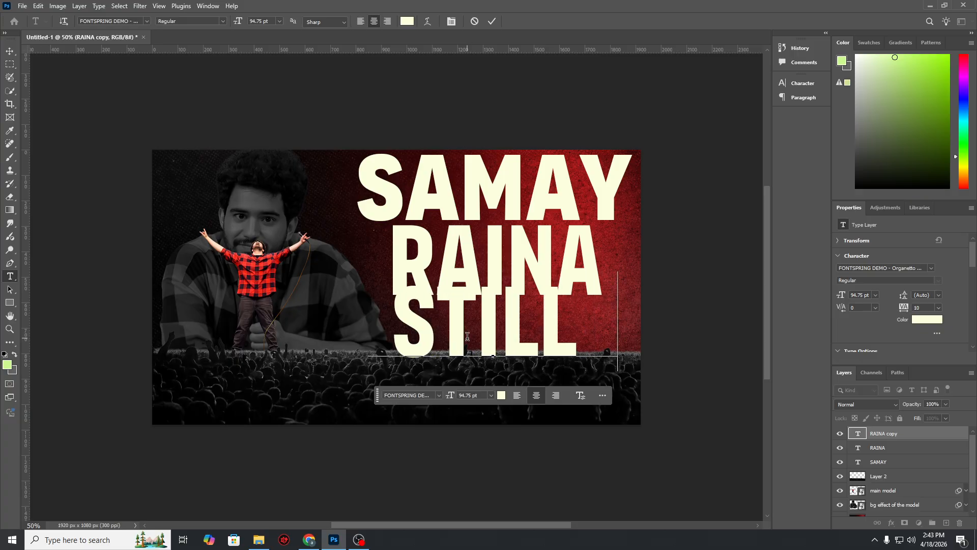
pyautogui.write('ALI')
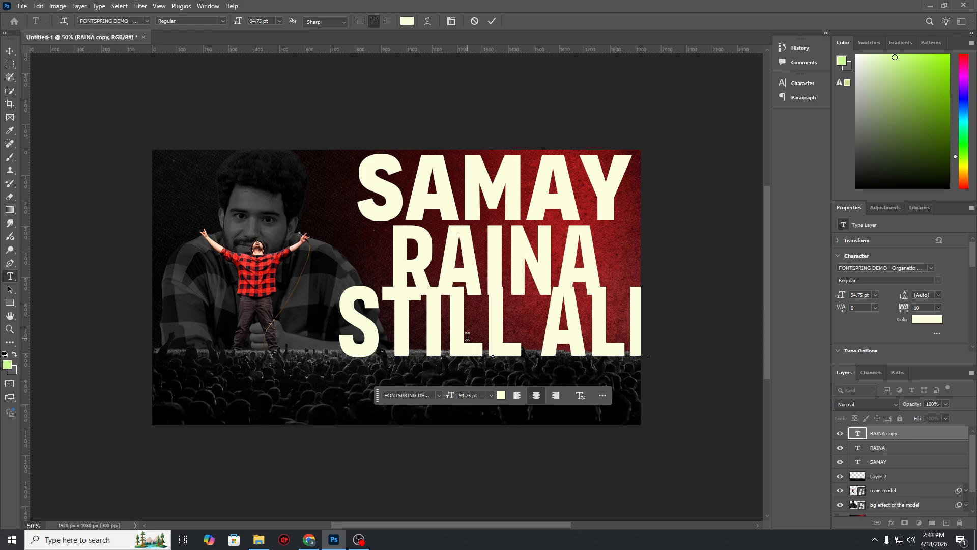
pyautogui.write('VE')
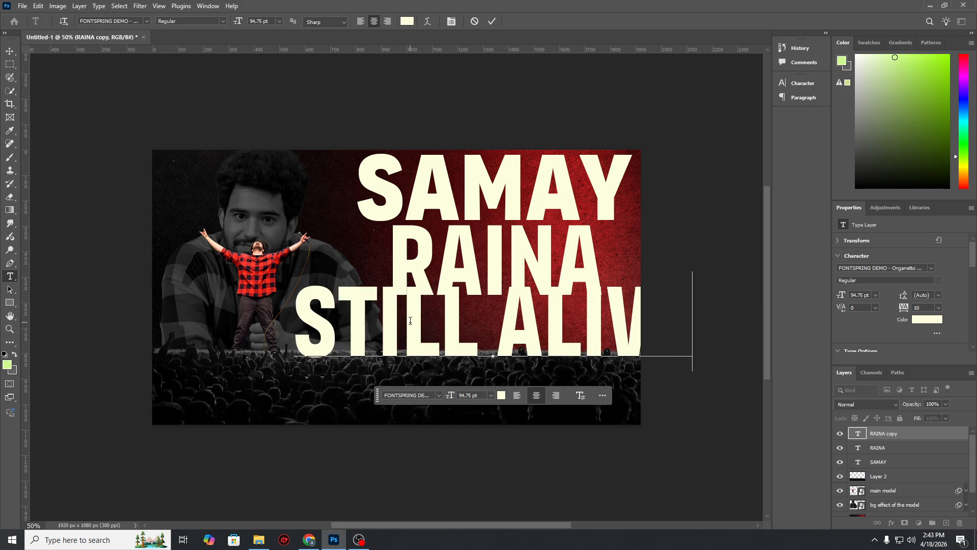
# Step: Change the colour of the whole "STILL ALIVE" text to bright red ff3e2f and commit the text edit
pyautogui.hotkey('ctrl', 'a')
pyautogui.click(501, 395)
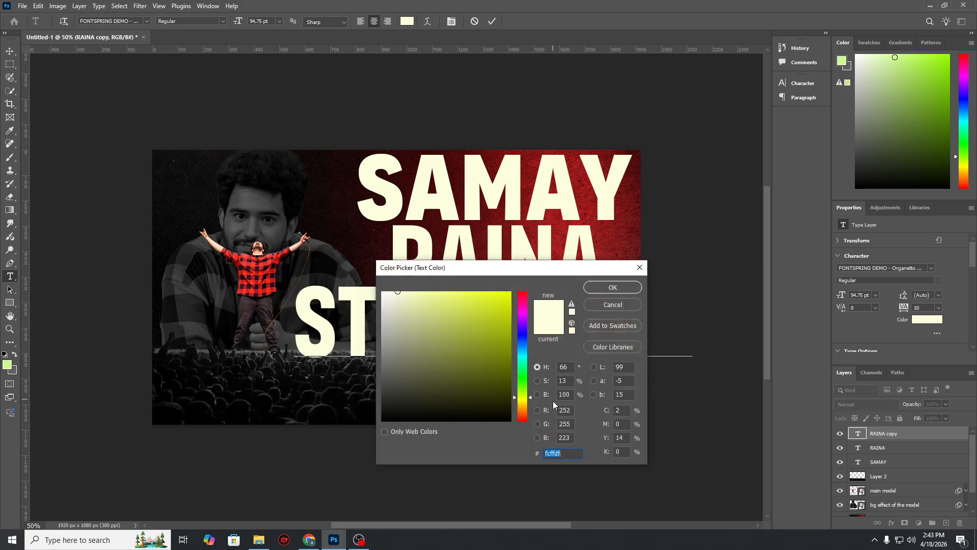
pyautogui.click(524, 412)
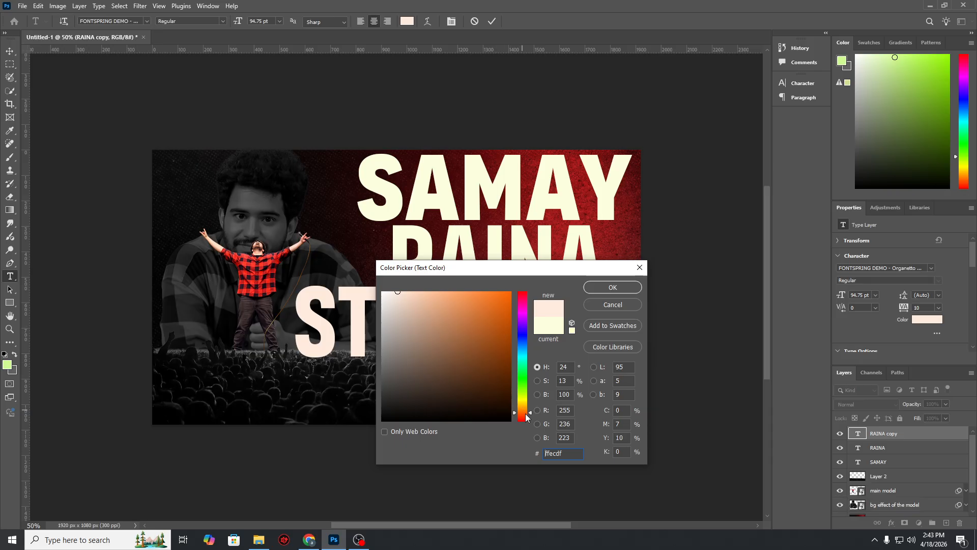
pyautogui.moveTo(529, 411); pyautogui.dragTo(530, 420)
pyautogui.moveTo(487, 302); pyautogui.dragTo(487, 288)
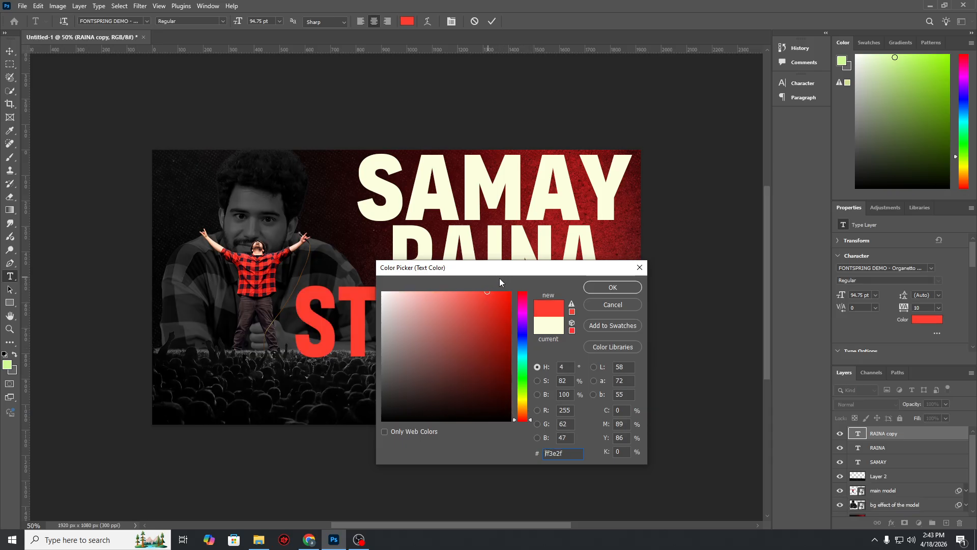
pyautogui.click(595, 288)
pyautogui.hotkey('ctrl', 'Return')
pyautogui.press('v')
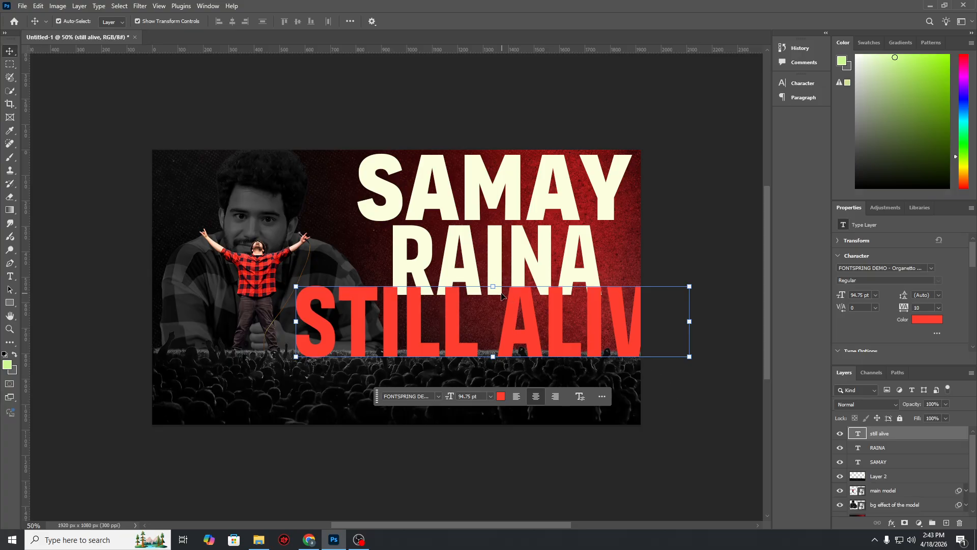
# Step: Scale "STILL ALIVE" to 58.15% and place it centred just beneath "RAINA"
pyautogui.moveTo(492, 287); pyautogui.dragTo(515, 316)
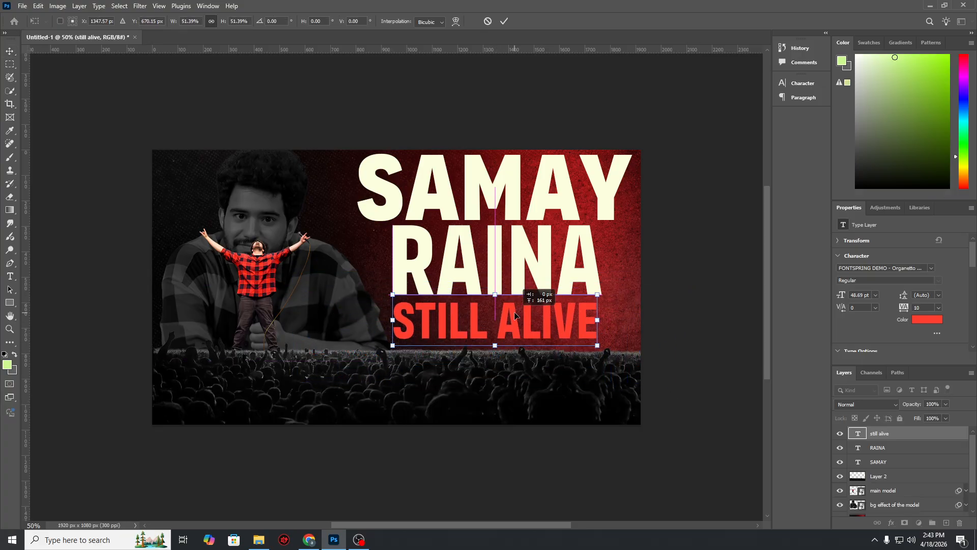
pyautogui.moveTo(597, 322); pyautogui.dragTo(565, 324)
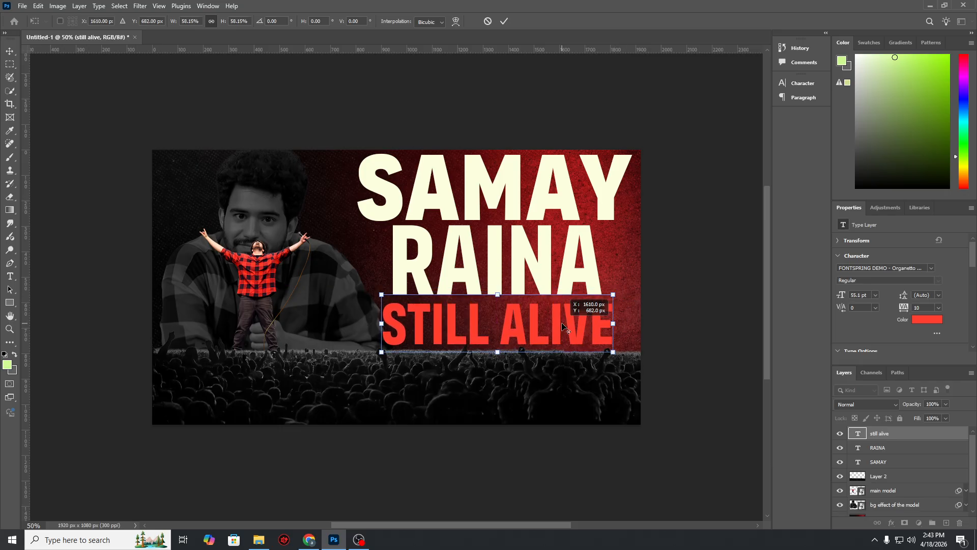
pyautogui.click(504, 22)
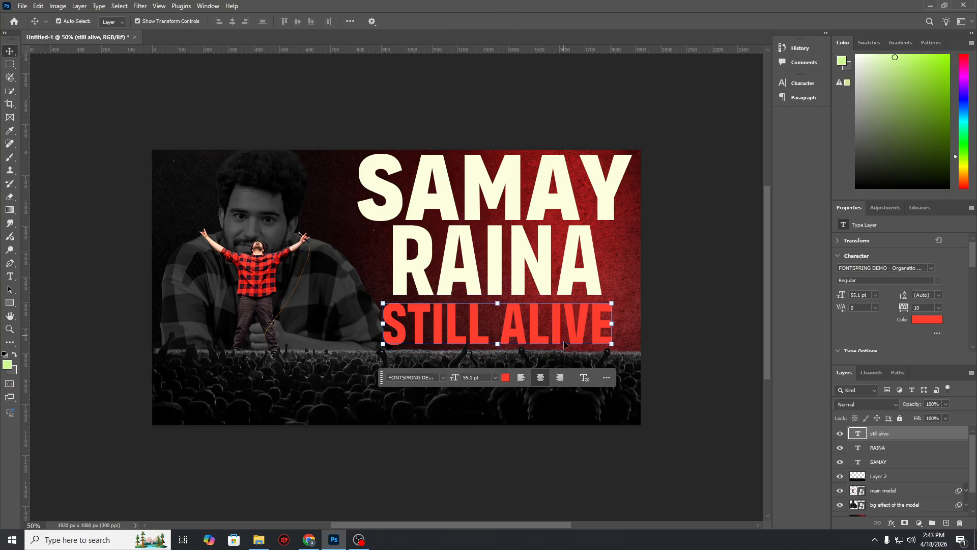
# Step: Duplicate "STILL ALIVE", move the copy over the portrait and insert an underscore directly before "ALIVE" in it
pyautogui.hotkey('ctrl', 'j')
pyautogui.moveTo(564, 338); pyautogui.dragTo(403, 301)
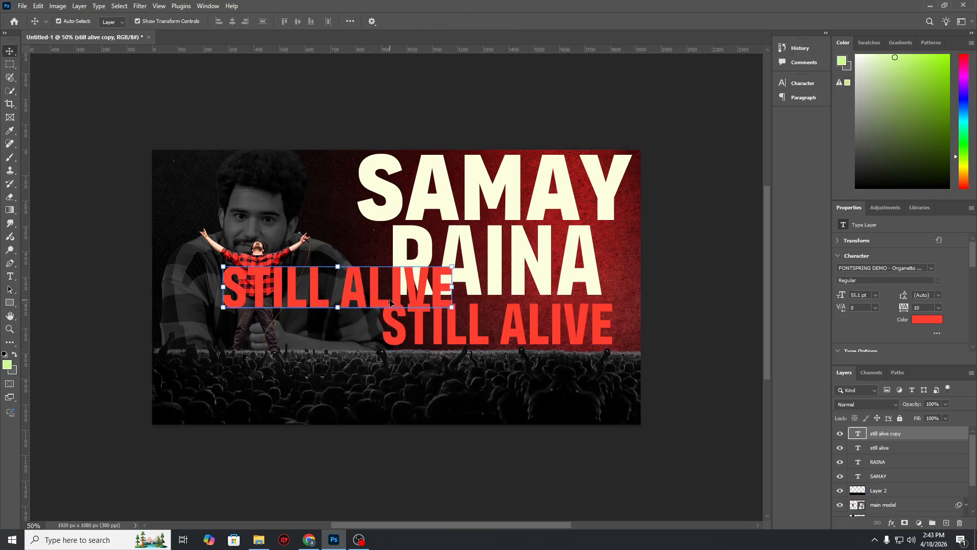
pyautogui.doubleClick(403, 301)
pyautogui.click(347, 288)
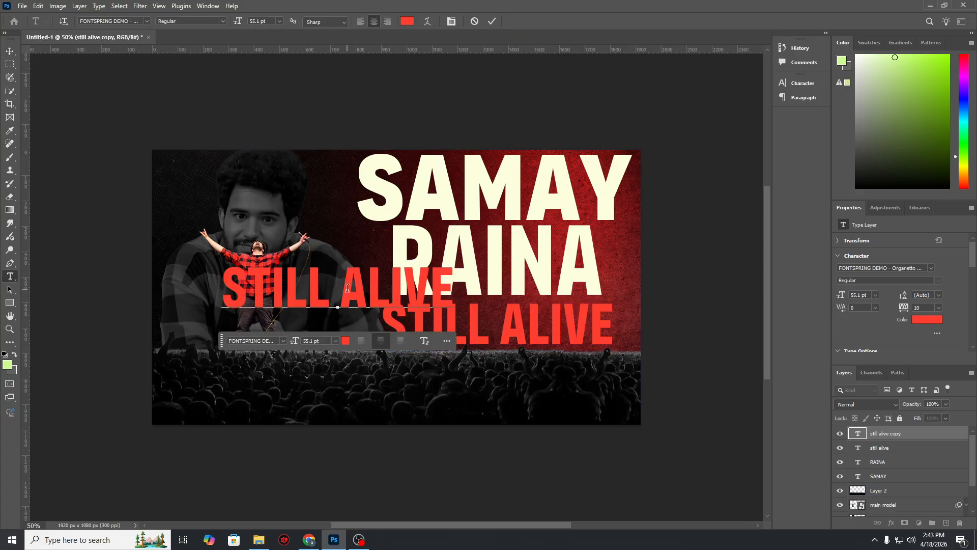
pyautogui.write('\\')
pyautogui.press('BackSpace')
pyautogui.write('\\')
pyautogui.press('BackSpace')
pyautogui.write('\\')
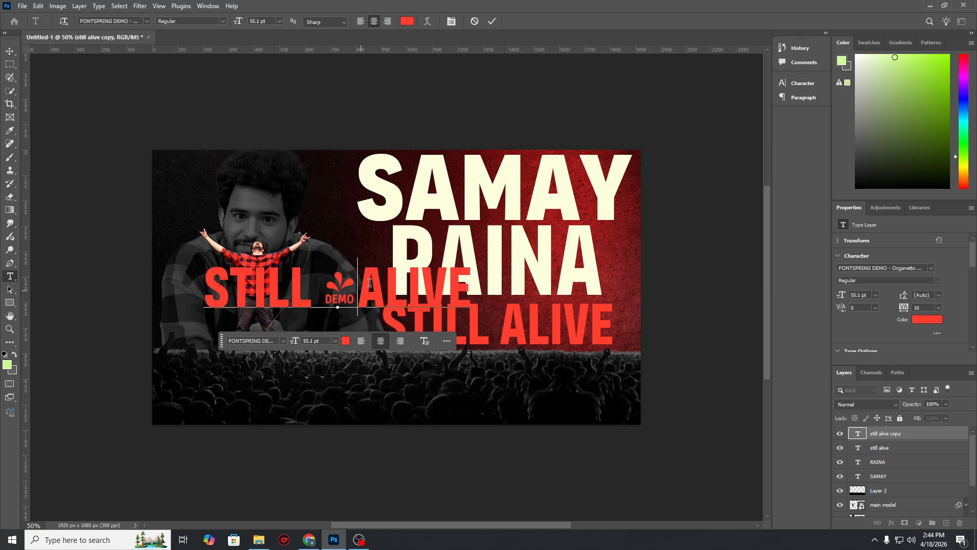
pyautogui.click(491, 21)
pyautogui.press('v')
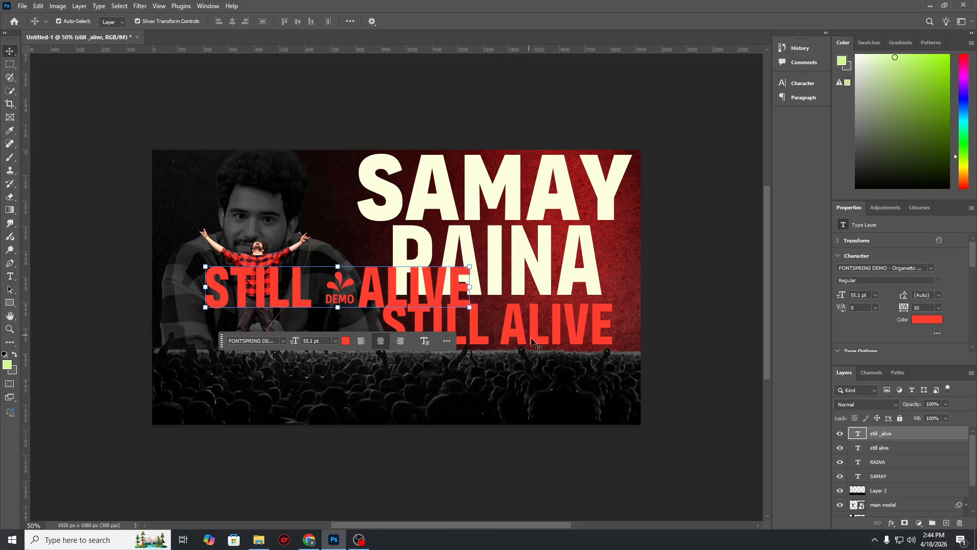
# Step: Delete the original "STILL ALIVE" text and move the underscored copy into its place beneath "RAINA"
pyautogui.click(553, 340)
pyautogui.press('Delete')
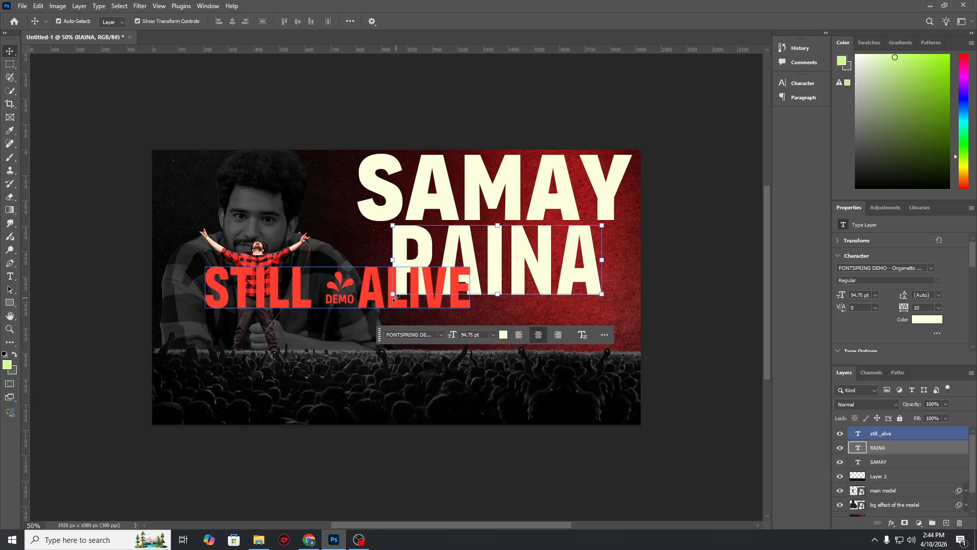
pyautogui.click(329, 281)
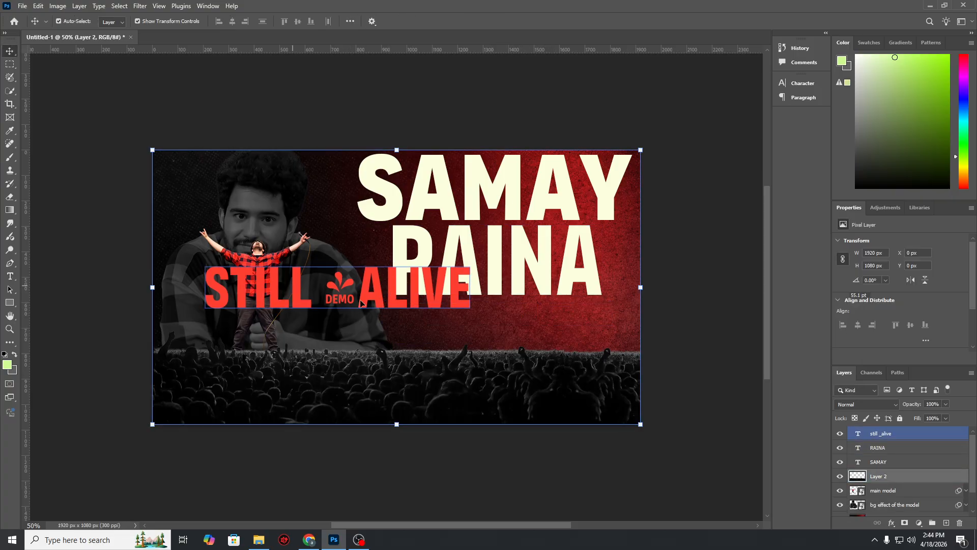
pyautogui.moveTo(293, 285); pyautogui.dragTo(455, 326)
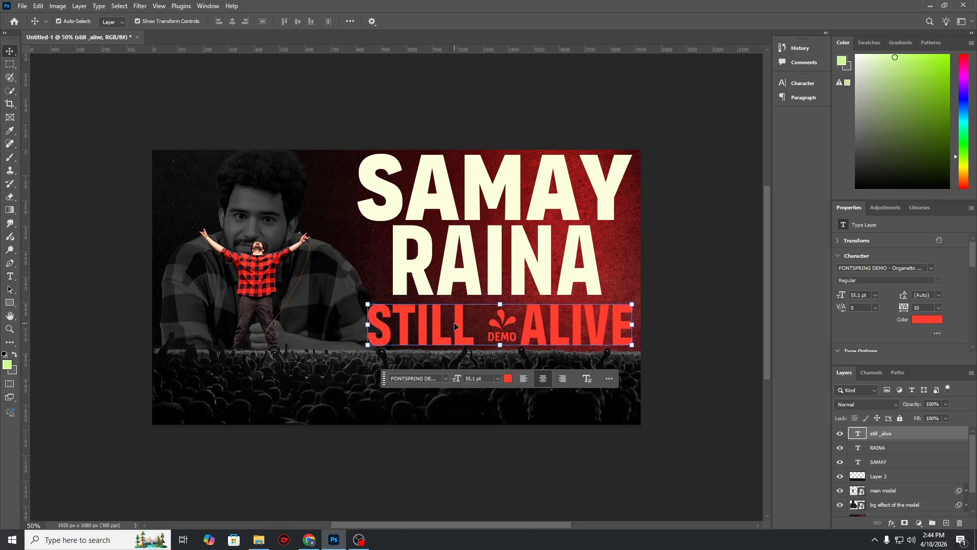
# Step: Nudge the red "STILL _ALIVE" line up until it sits close beneath "RAINA" and shift it slightly right
pyautogui.press('Up')
pyautogui.press('Up')
pyautogui.press('Up')
pyautogui.press('Up')
pyautogui.press('Up')
pyautogui.press('Up')
pyautogui.press('Up')
pyautogui.press('Up')
pyautogui.press('Up')
pyautogui.press('Up')
pyautogui.press('Up')
pyautogui.press('Up')
pyautogui.press('Up')
pyautogui.press('Up')
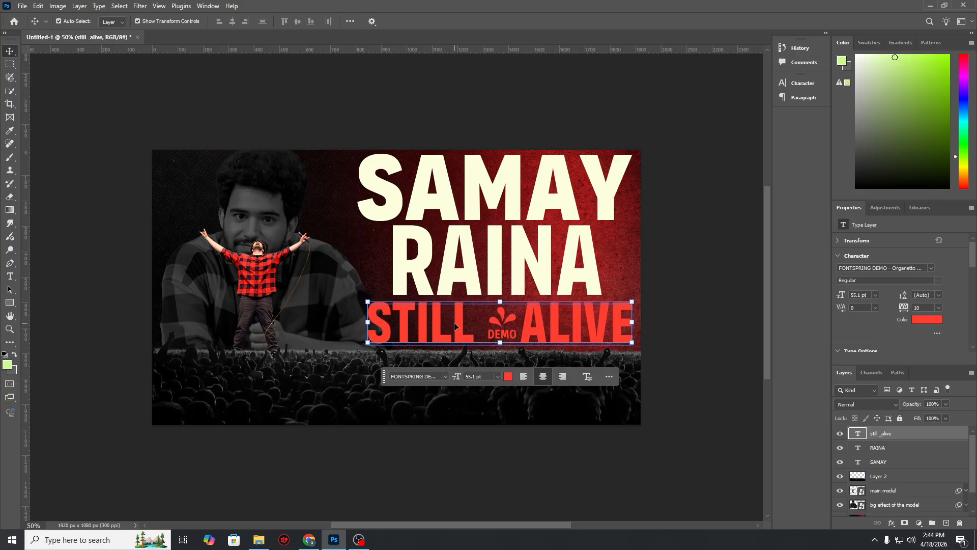
pyautogui.press('Right')
pyautogui.press('Right')
pyautogui.press('Right')
pyautogui.press('Right')
pyautogui.press('Up')
pyautogui.press('Up')
pyautogui.press('Up')
pyautogui.press('Up')
pyautogui.press('Up')
pyautogui.press('Up')
pyautogui.press('Up')
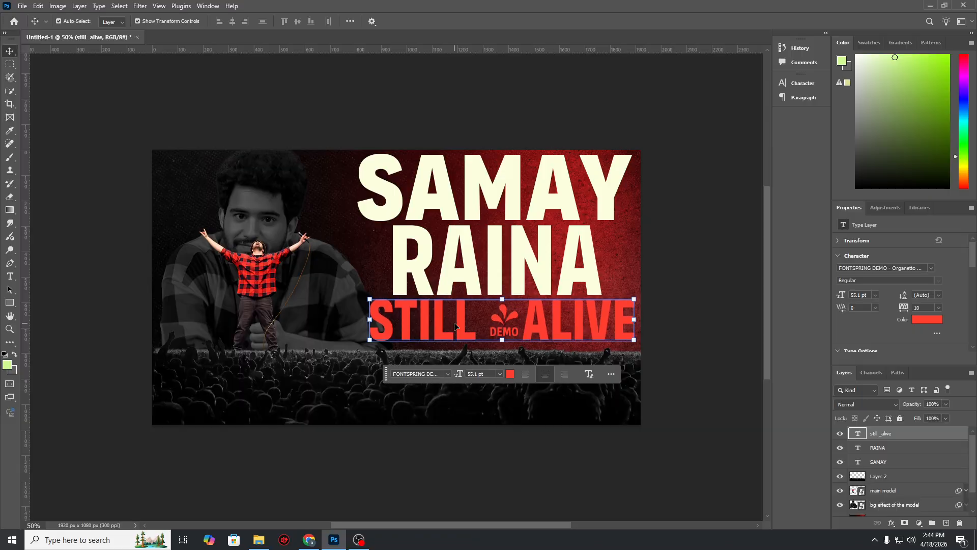
pyautogui.press('Left')
pyautogui.press('Left')
pyautogui.press('Down')
pyautogui.press('Down')
pyautogui.press('Down')
pyautogui.press('Down')
pyautogui.press('Down')
pyautogui.press('Down')
pyautogui.press('Down')
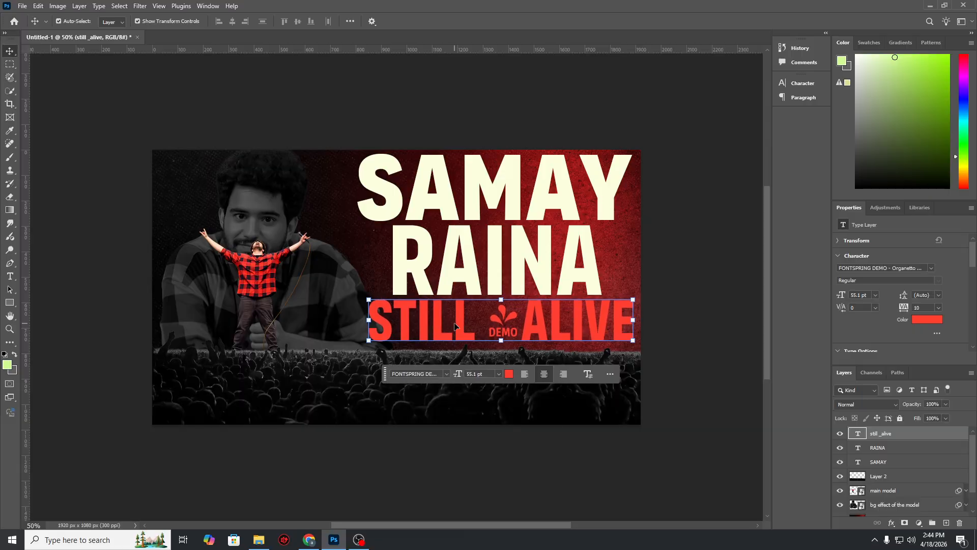
pyautogui.press('Up')
pyautogui.press('Up')
pyautogui.press('Up')
pyautogui.press('Up')
pyautogui.press('Up')
pyautogui.press('Up')
pyautogui.press('Up')
pyautogui.press('Up')
pyautogui.press('Up')
pyautogui.press('Up')
pyautogui.press('Up')
pyautogui.press('Up')
pyautogui.press('Up')
pyautogui.press('Up')
pyautogui.press('Up')
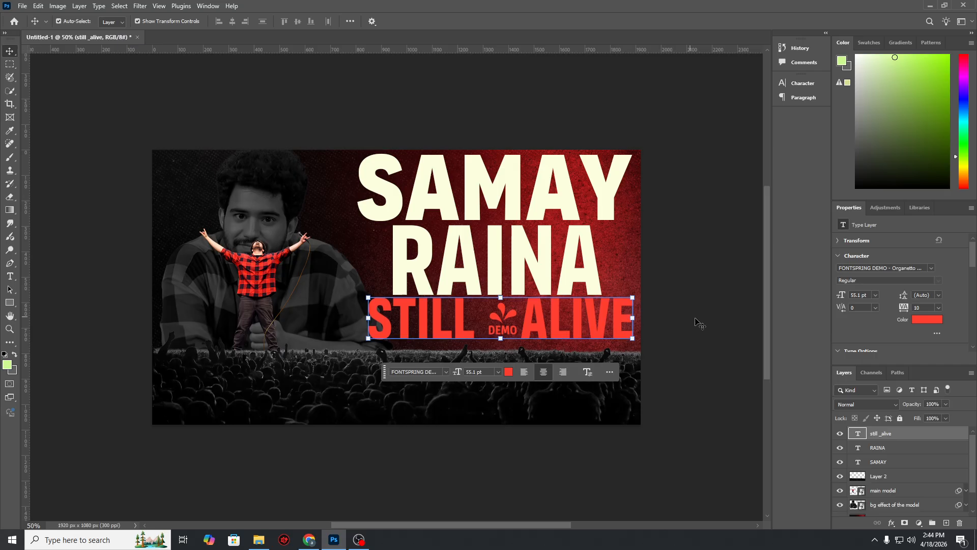
# Step: Convert the red "STILL _ALIVE" text layer to a smart object
pyautogui.click(700, 334)
pyautogui.click(911, 433)
pyautogui.rightClick(911, 433)
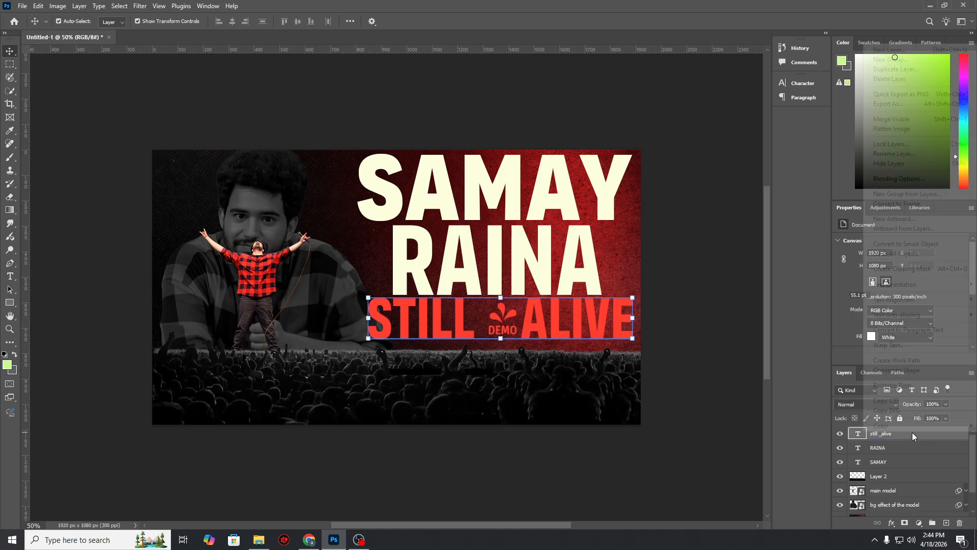
pyautogui.click(922, 244)
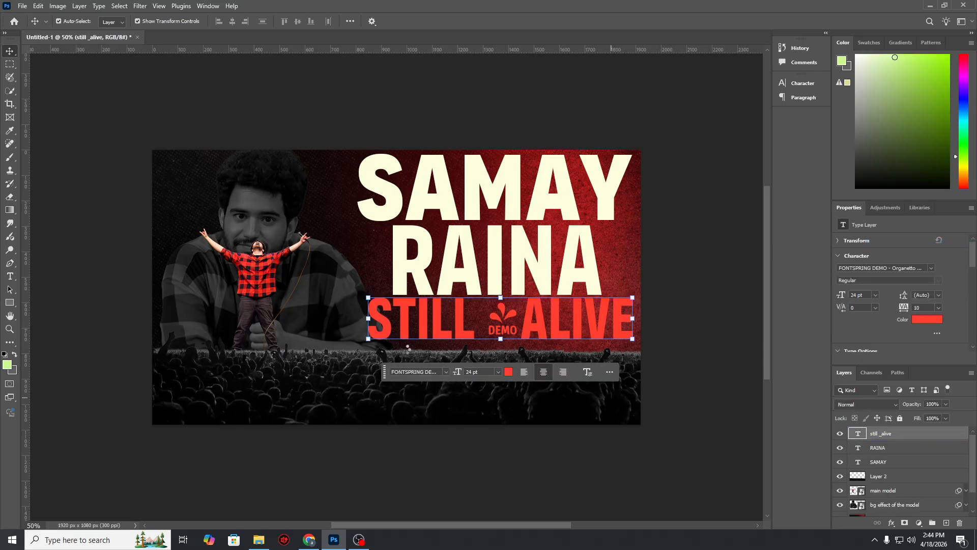
# Step: Rasterize the "STILL _ALIVE" smart object and erase the DEMO ornament between the two words with the Eraser tool
pyautogui.rightClick(10, 197)
pyautogui.click(56, 218)
pyautogui.rightClick(8, 198)
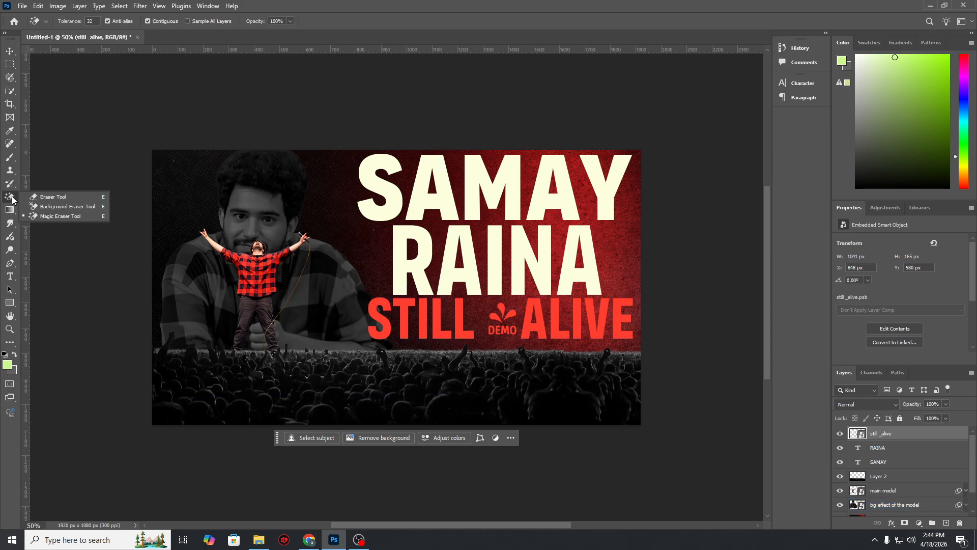
pyautogui.click(59, 196)
pyautogui.click(575, 284)
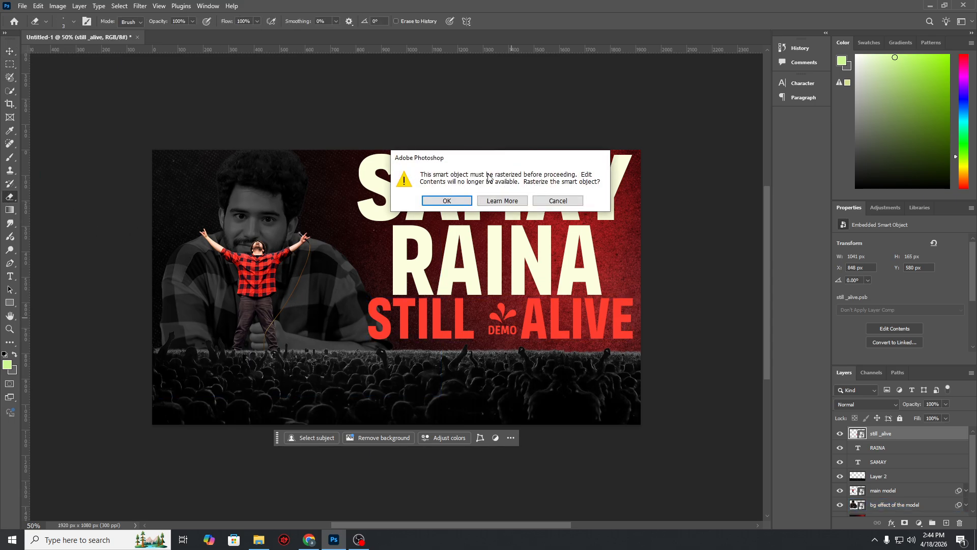
pyautogui.click(452, 201)
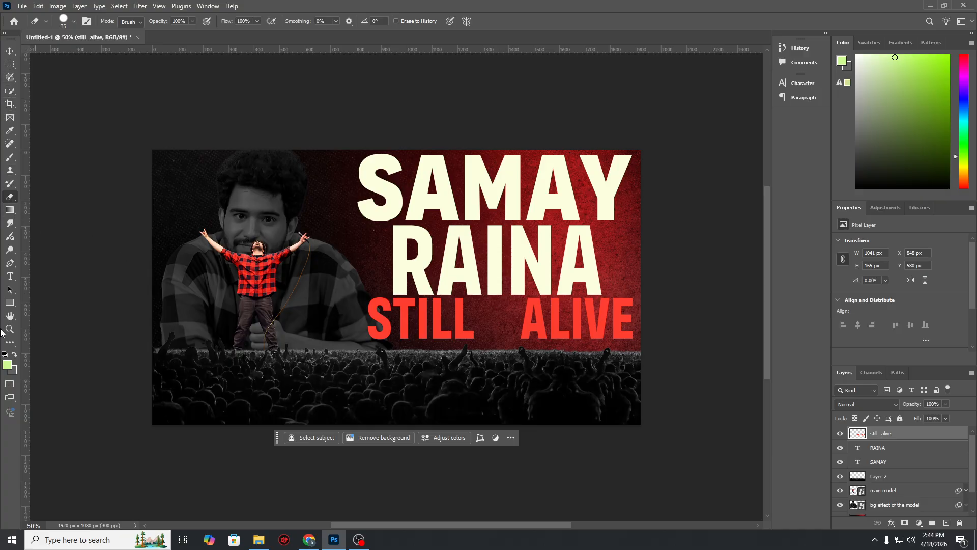
# Step: Draw a flat horizontal rectangle about 192 x 36 px between the portrait's hair and "SAMAY"
pyautogui.click(10, 302)
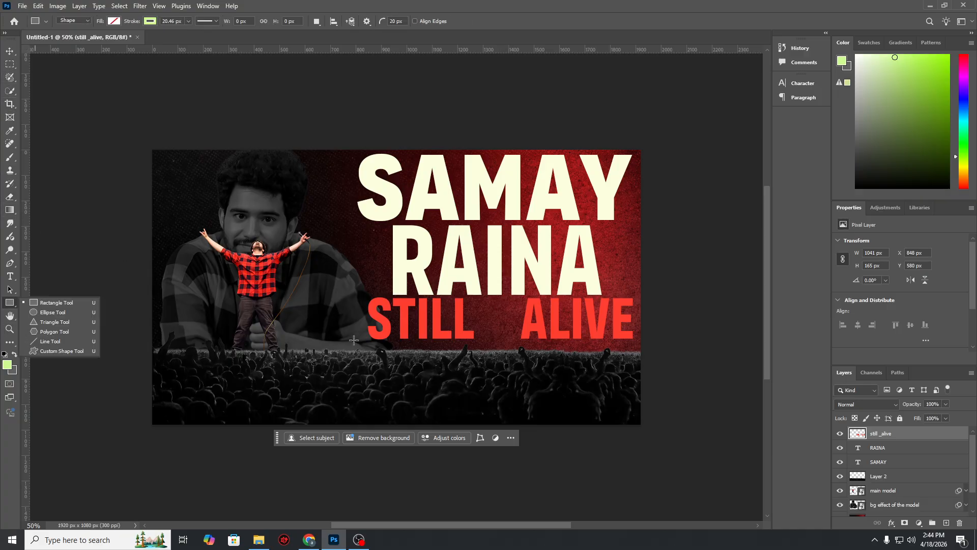
pyautogui.click(66, 303)
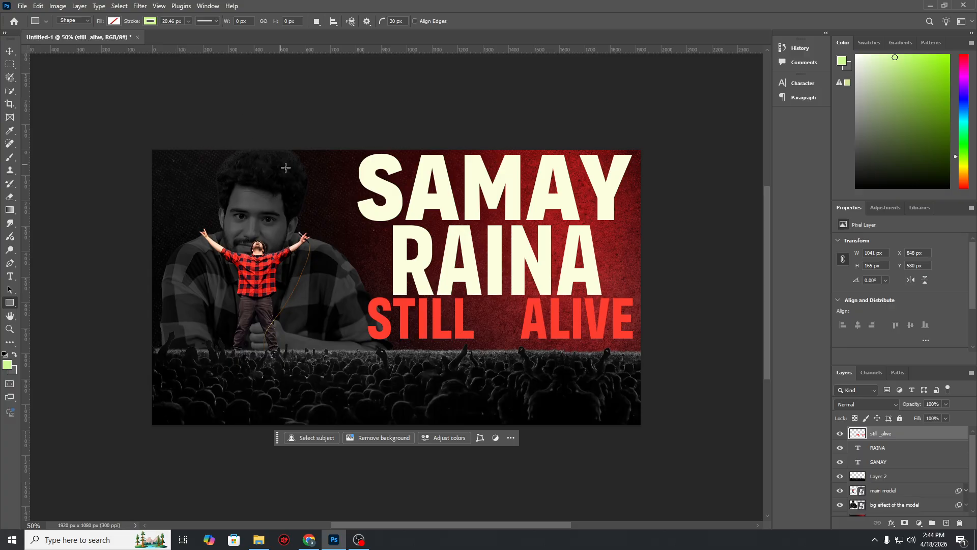
pyautogui.moveTo(293, 171); pyautogui.dragTo(342, 180)
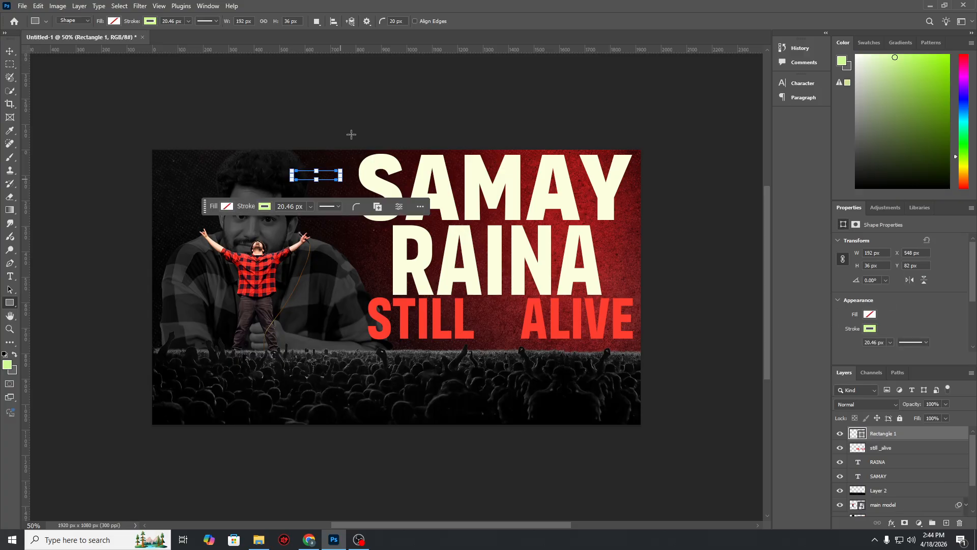
# Step: Remove the rectangle's stroke and fill it with the recently used red that matches "STILL ALIVE"
pyautogui.hotkey('ctrl', '+')
pyautogui.hotkey('ctrl', '+')
pyautogui.scroll(2, 349, 135)
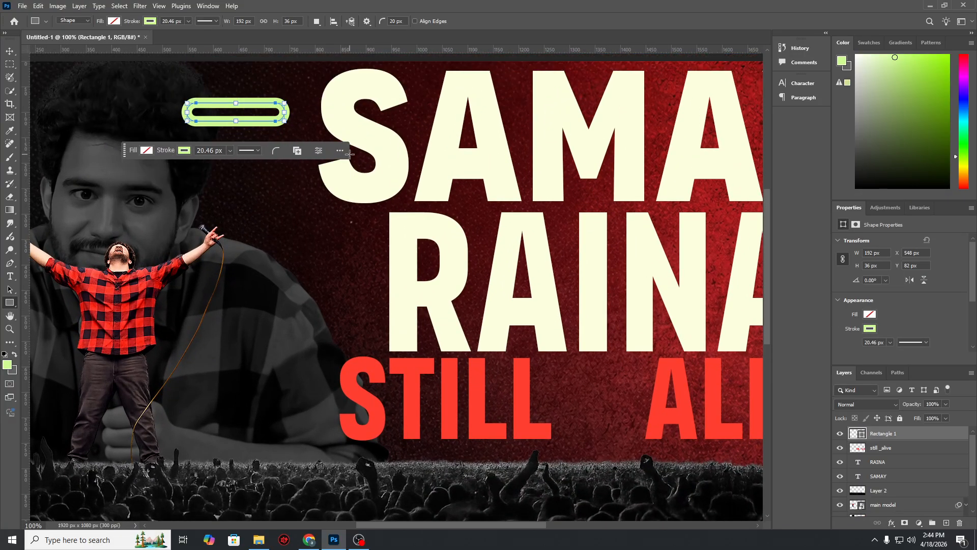
pyautogui.scroll(2, 349, 153)
pyautogui.click(150, 21)
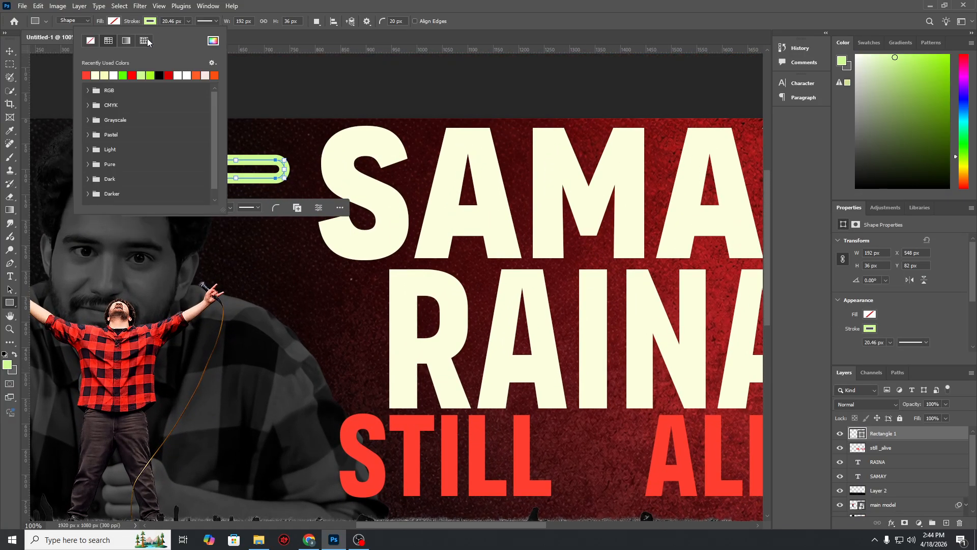
pyautogui.click(91, 40)
pyautogui.click(118, 21)
pyautogui.click(50, 75)
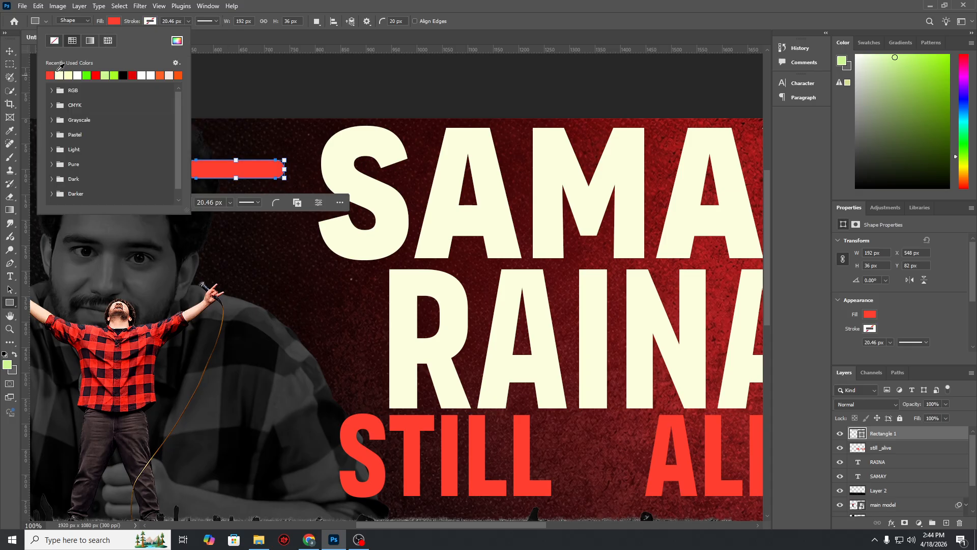
# Step: Reduce the red bar's corner radius until all its corners are square
pyautogui.click(9, 50)
pyautogui.hotkey('ctrl', '+')
pyautogui.hotkey('ctrl', '+')
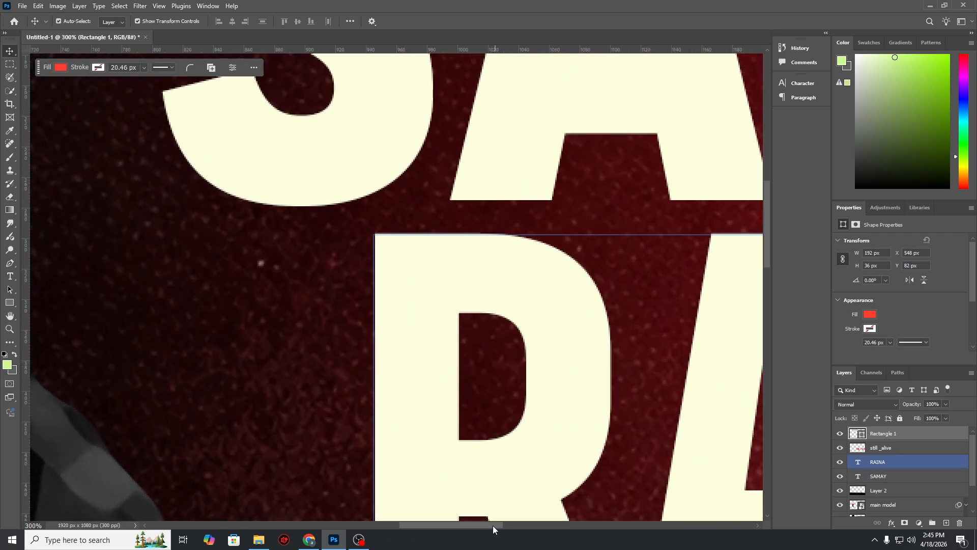
pyautogui.moveTo(493, 525); pyautogui.dragTo(440, 526)
pyautogui.scroll(2, 380, 438)
pyautogui.scroll(3, 380, 437)
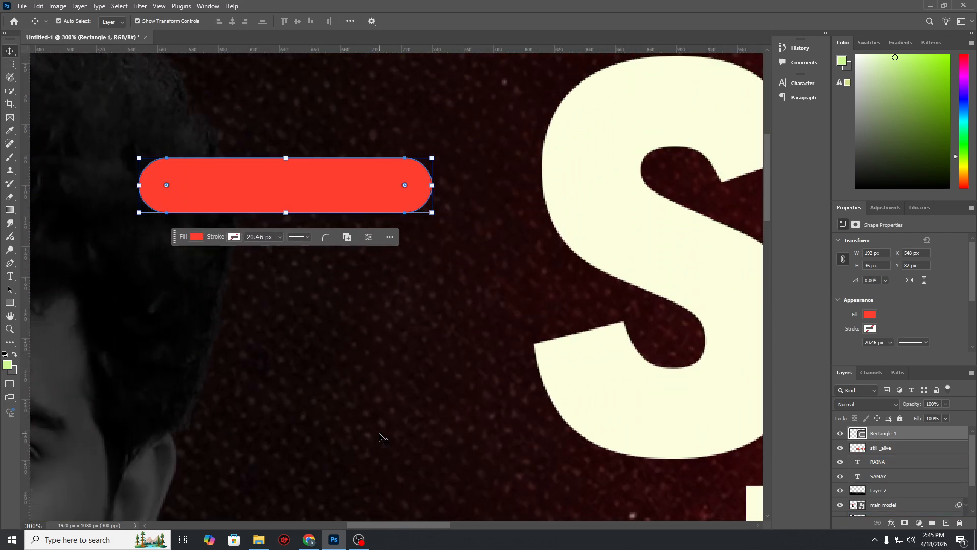
pyautogui.moveTo(403, 210); pyautogui.dragTo(504, 186)
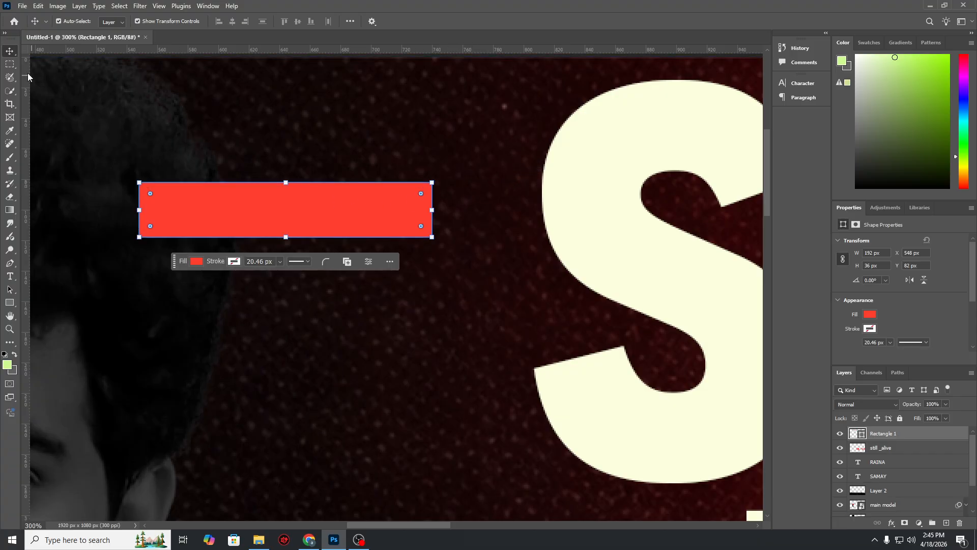
# Step: Move the red bar into the gap between "STILL" and "ALIVE", at about X 1252 px, Y 645 px
pyautogui.click(142, 93)
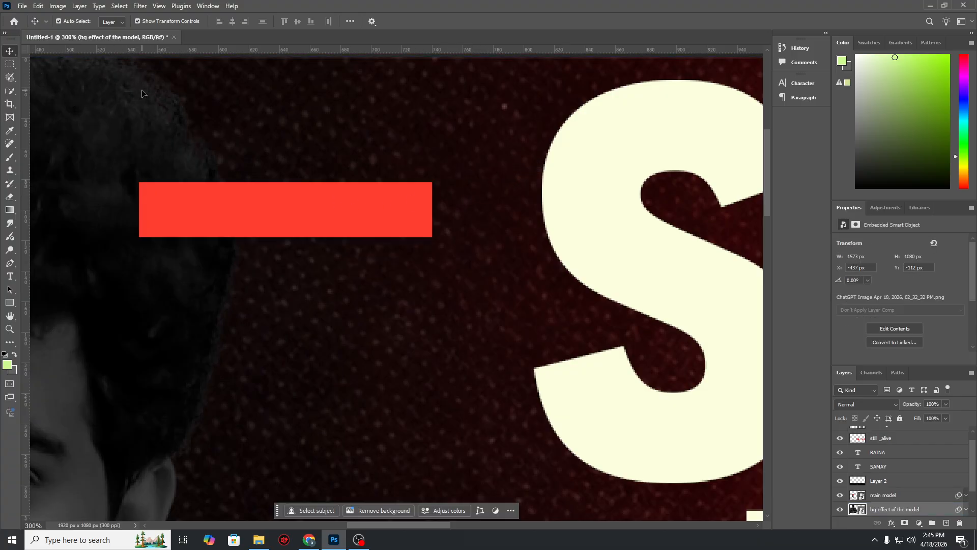
pyautogui.hotkey('ctrl', '-')
pyautogui.hotkey('ctrl', '-')
pyautogui.hotkey('ctrl', '-')
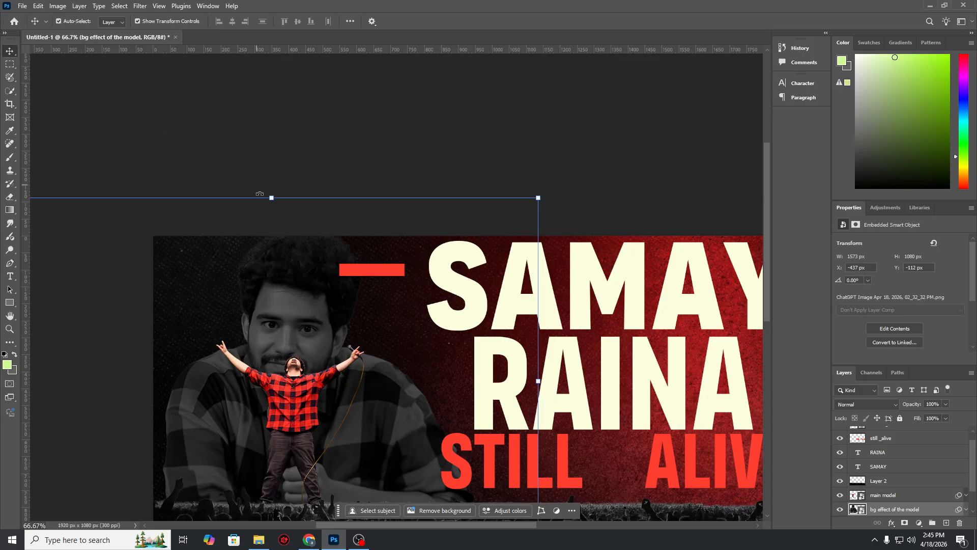
pyautogui.click(372, 269)
pyautogui.moveTo(386, 289); pyautogui.dragTo(614, 465)
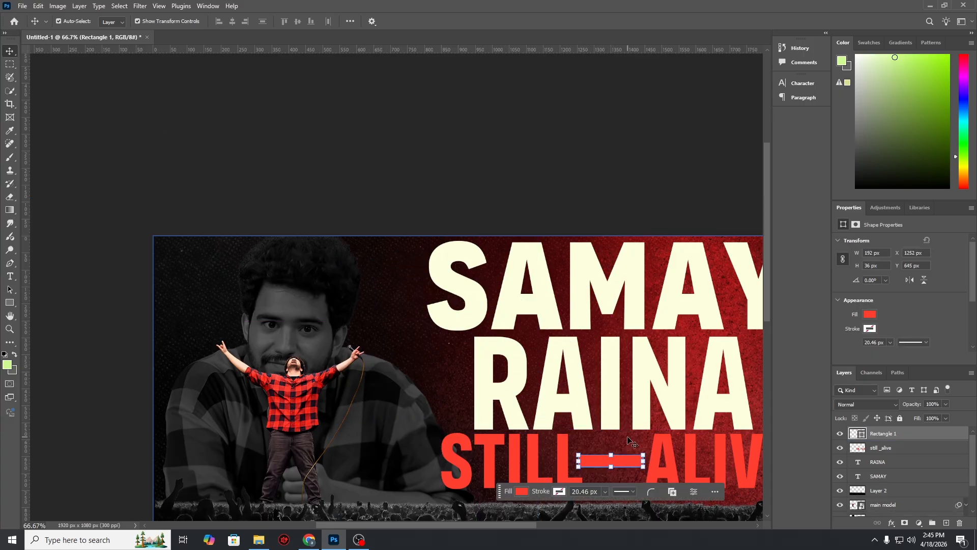
pyautogui.hotkey('ctrl', '-')
pyautogui.hotkey('ctrl', '-')
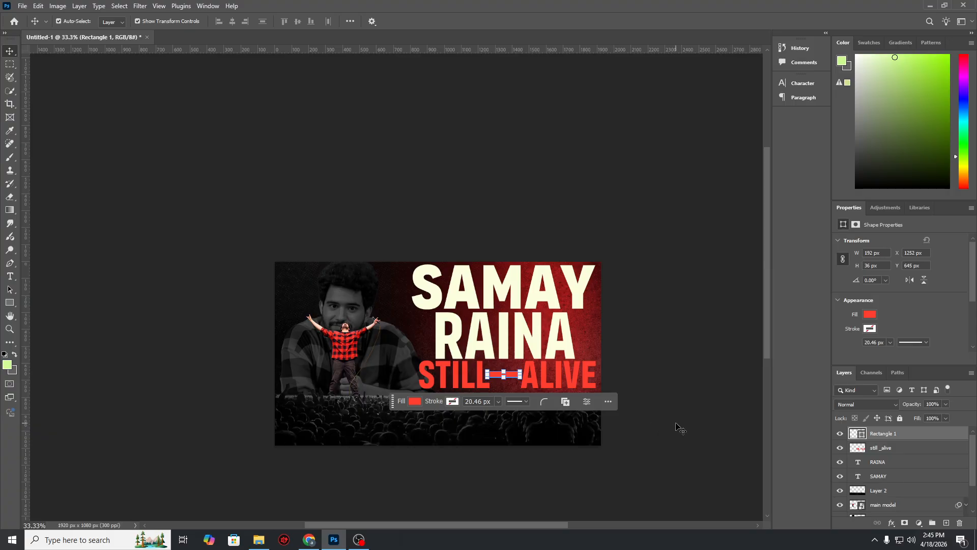
pyautogui.click(683, 428)
pyautogui.hotkey('ctrl', '+')
pyautogui.hotkey('ctrl', '+')
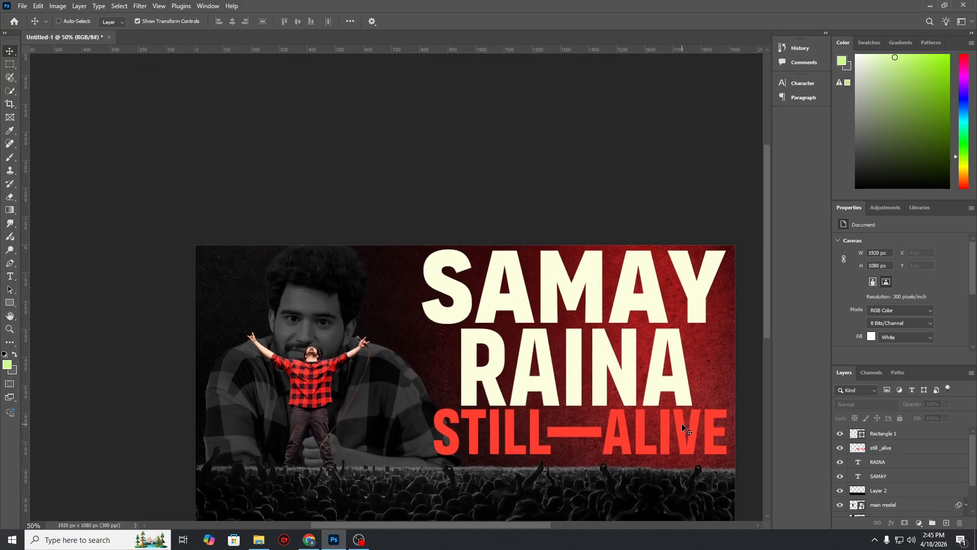
# Step: Transform the red bar into a thinner, shorter dash of about 166 x 21 px between the two words
pyautogui.keyDown('ctrl'); pyautogui.click(623, 428); pyautogui.keyUp('ctrl')
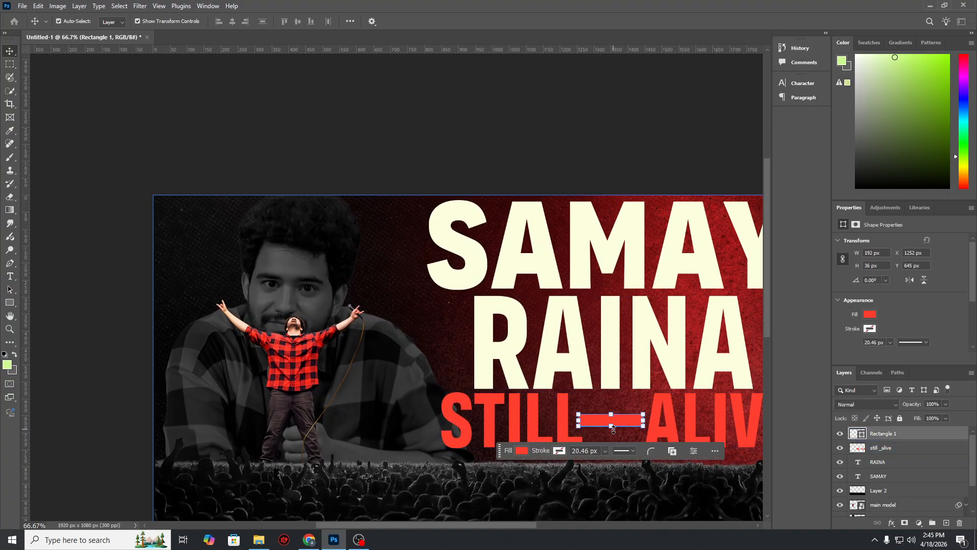
pyautogui.hotkey('ctrl', 't')
pyautogui.moveTo(611, 427); pyautogui.dragTo(615, 431)
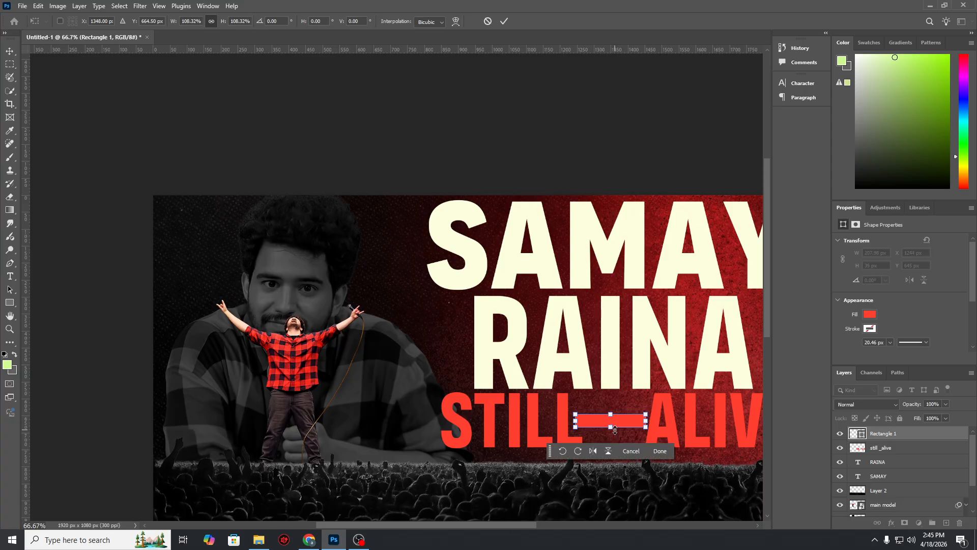
pyautogui.hotkey('ctrl', '+')
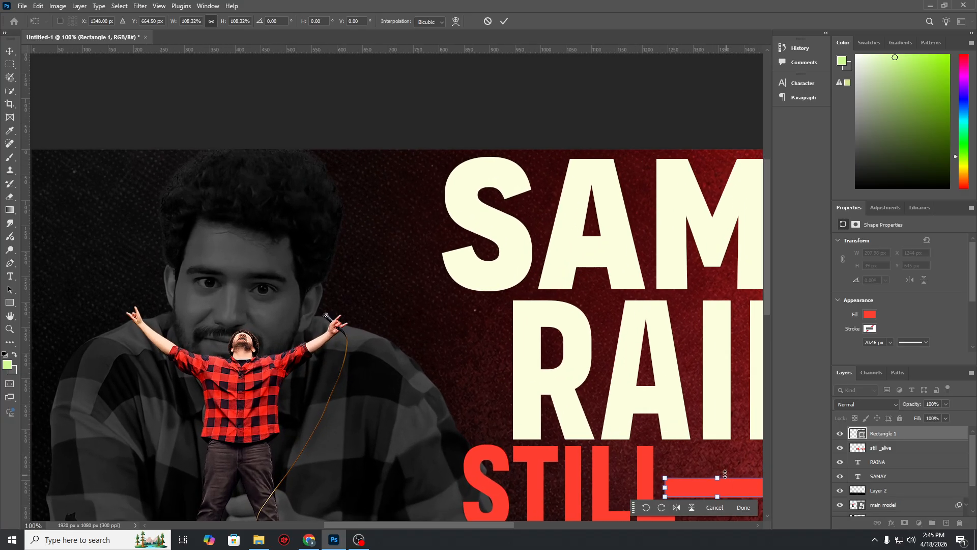
pyautogui.moveTo(725, 474); pyautogui.dragTo(723, 480)
pyautogui.moveTo(665, 492); pyautogui.dragTo(686, 492)
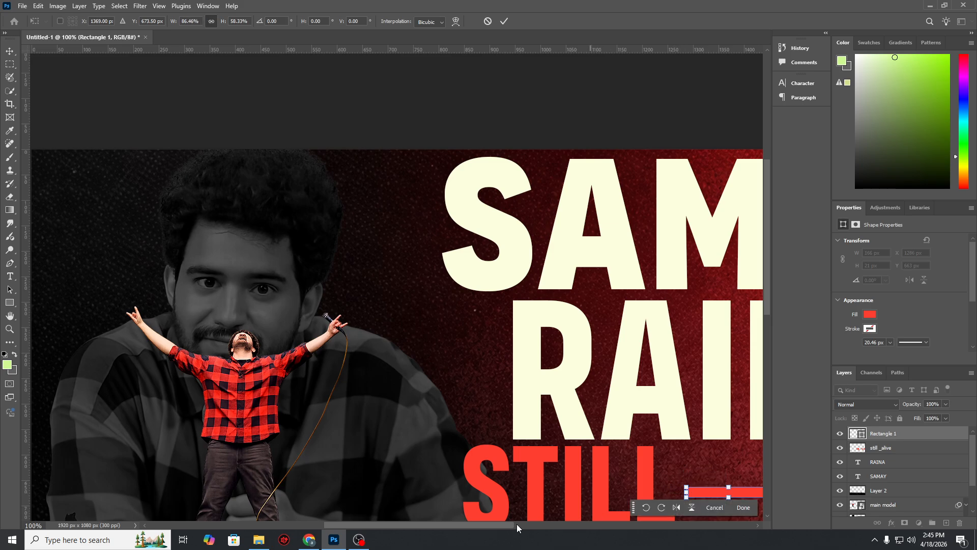
pyautogui.moveTo(507, 524); pyautogui.dragTo(556, 522)
pyautogui.scroll(-1, 673, 424)
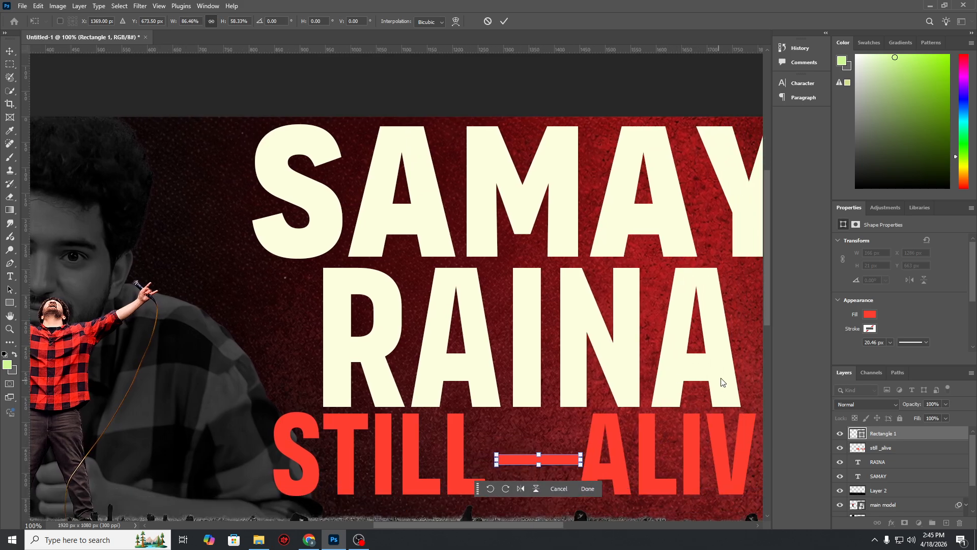
pyautogui.press('Return')
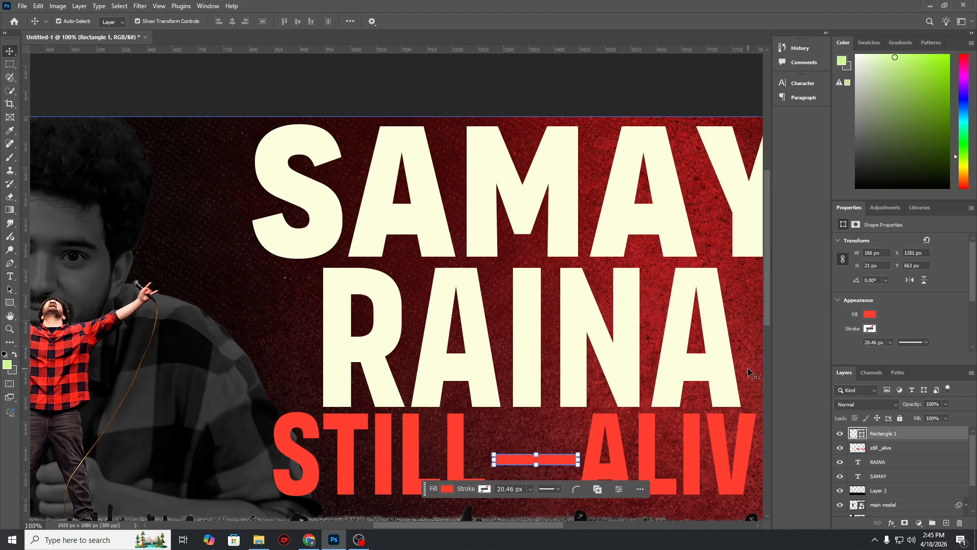
# Step: Nudge the dash about 9 px left and 3 px up to centre it, and merge it with the "STILL ALIVE" layer
pyautogui.press('Left')
pyautogui.press('Up')
pyautogui.press('Left')
pyautogui.press('Up')
pyautogui.press('Left')
pyautogui.press('Up')
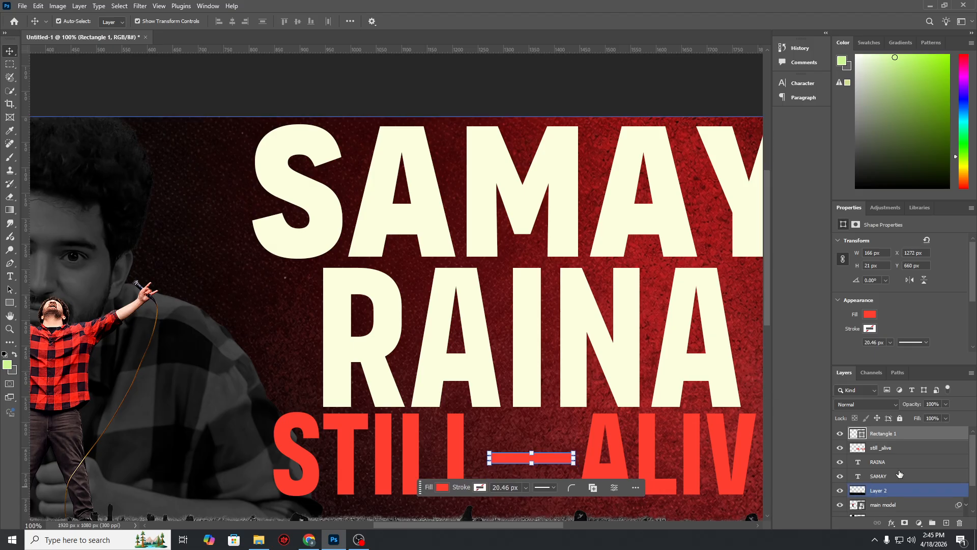
pyautogui.keyDown('ctrl'); pyautogui.click(902, 449); pyautogui.keyUp('ctrl')
pyautogui.hotkey('ctrl', 'e')
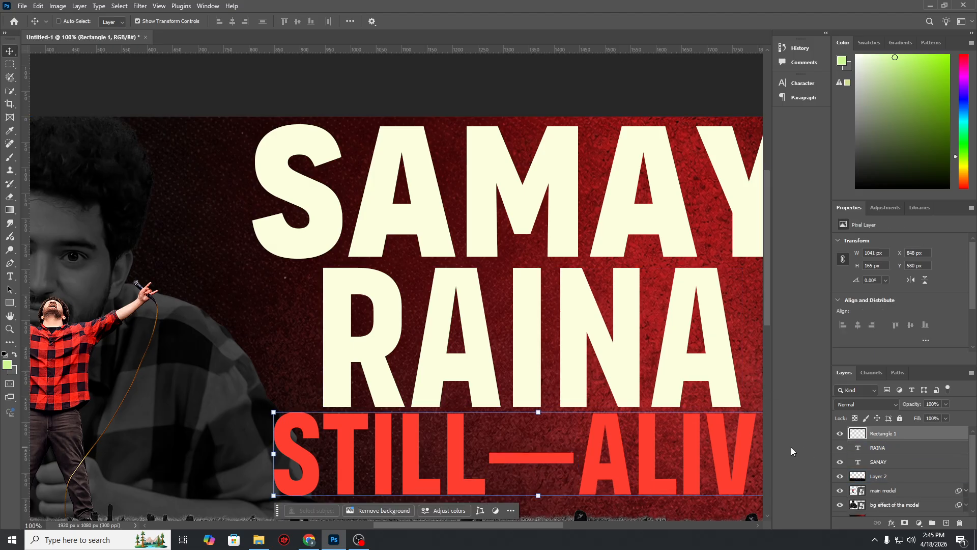
# Step: Scale the merged "STILL—ALIVE" line down proportionally to 93.66%
pyautogui.moveTo(539, 410); pyautogui.dragTo(560, 417)
pyautogui.hotkey('ctrl', '-')
pyautogui.hotkey('ctrl', '-')
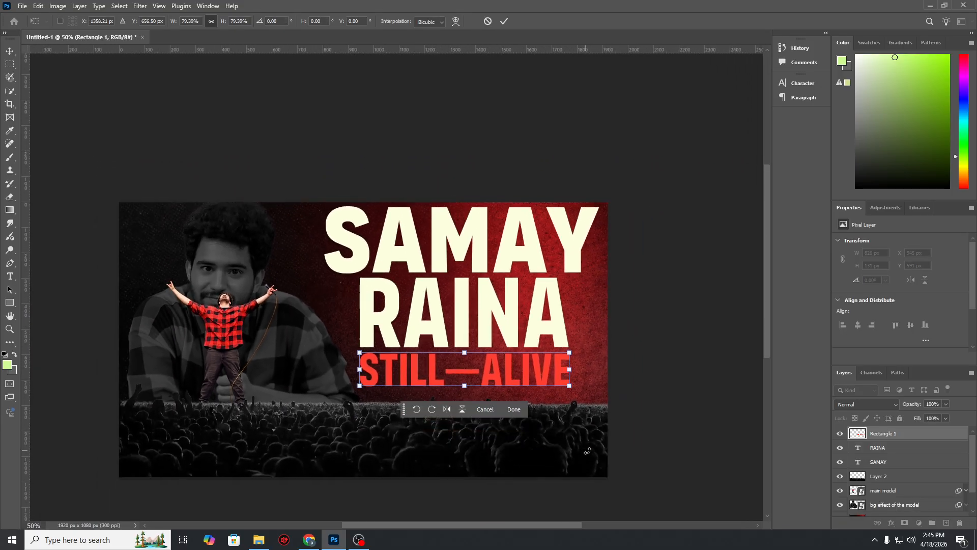
pyautogui.moveTo(570, 371)
pyautogui.mouseDown()
pyautogui.moveTo(608, 371)
pyautogui.moveTo(566, 386)
pyautogui.mouseUp()
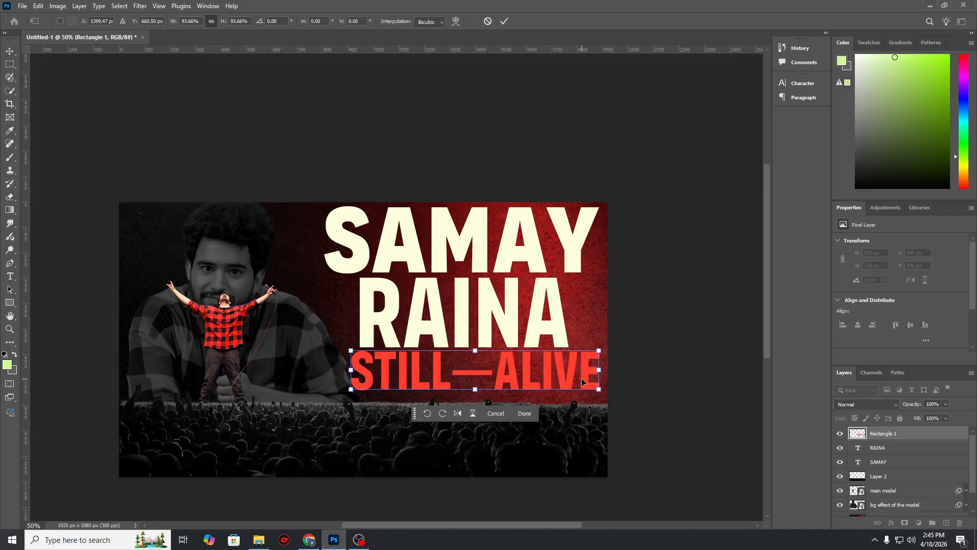
# Step: Nudge the "STILL—ALIVE" line about 24 px left and 4 px down so it sits beneath "RAINA"
pyautogui.press('Up')
pyautogui.press('Up')
pyautogui.press('Left')
pyautogui.press('Left')
pyautogui.press('Left')
pyautogui.press('Left')
pyautogui.press('Left')
pyautogui.press('Left')
pyautogui.press('Left')
pyautogui.press('Left')
pyautogui.press('Left')
pyautogui.press('Left')
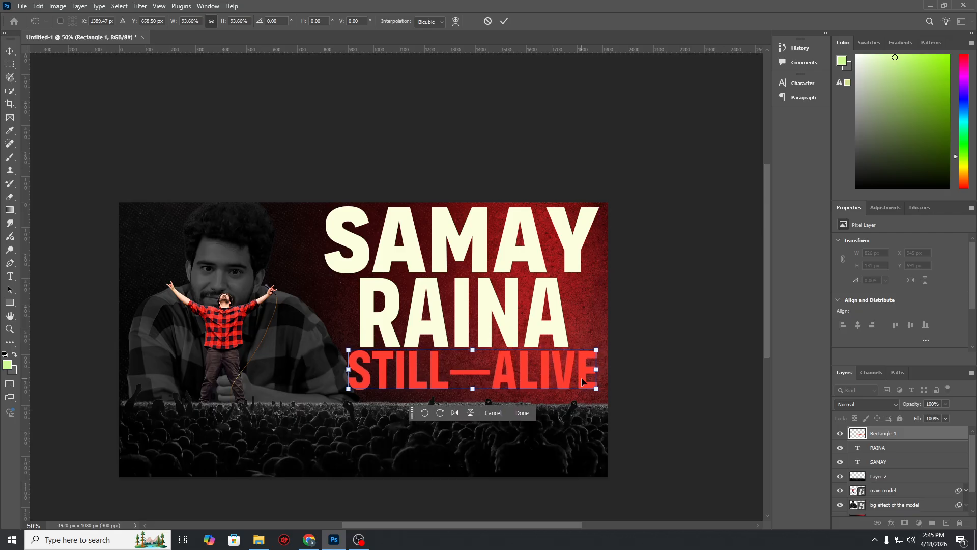
pyautogui.press('Down')
pyautogui.press('Down')
pyautogui.press('Down')
pyautogui.press('Down')
pyautogui.press('Down')
pyautogui.press('Down')
pyautogui.press('Left')
pyautogui.press('Left')
pyautogui.press('Left')
pyautogui.press('Left')
pyautogui.press('Left')
pyautogui.press('Left')
pyautogui.press('Left')
pyautogui.press('Left')
pyautogui.press('Left')
pyautogui.press('Left')
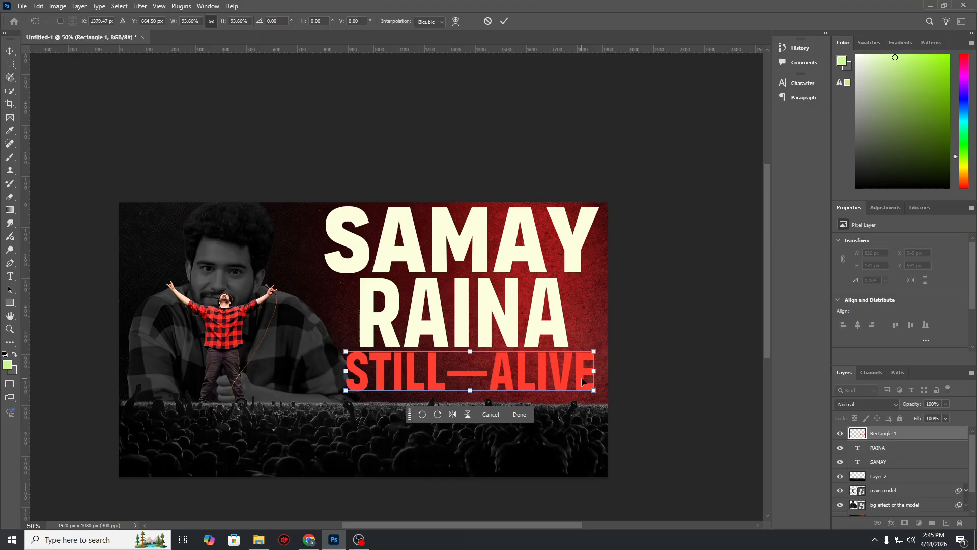
pyautogui.press('Left')
pyautogui.press('Left')
pyautogui.press('Left')
pyautogui.press('Left')
pyautogui.press('Left')
pyautogui.press('Left')
pyautogui.press('Left')
pyautogui.press('Left')
pyautogui.press('Down')
pyautogui.press('Down')
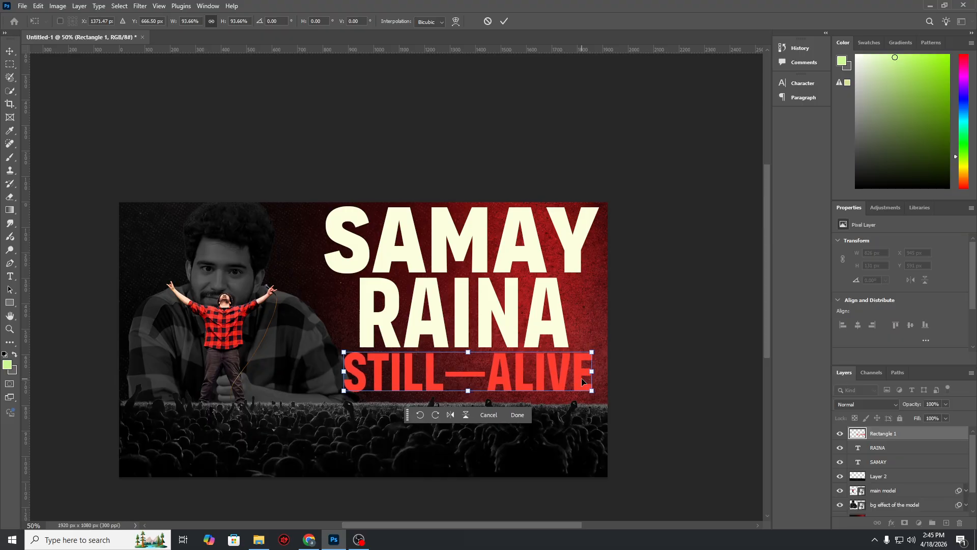
pyautogui.press('Right')
pyautogui.press('Right')
pyautogui.press('Right')
pyautogui.press('Right')
pyautogui.press('Up')
pyautogui.press('Up')
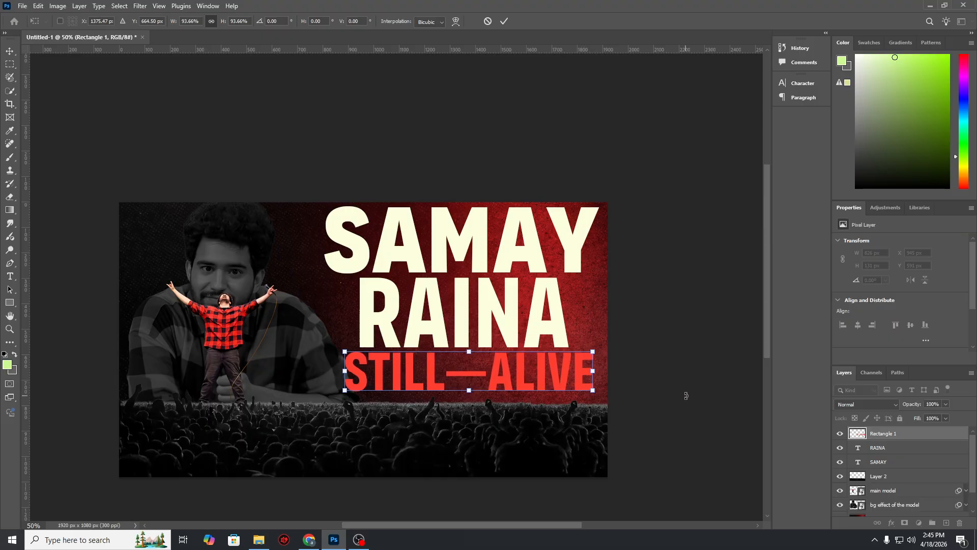
# Step: Add a black Multiply drop shadow to the "STILL—ALIVE" layer with 44% opacity, 19 px distance and 24 px size
pyautogui.doubleClick(918, 434)
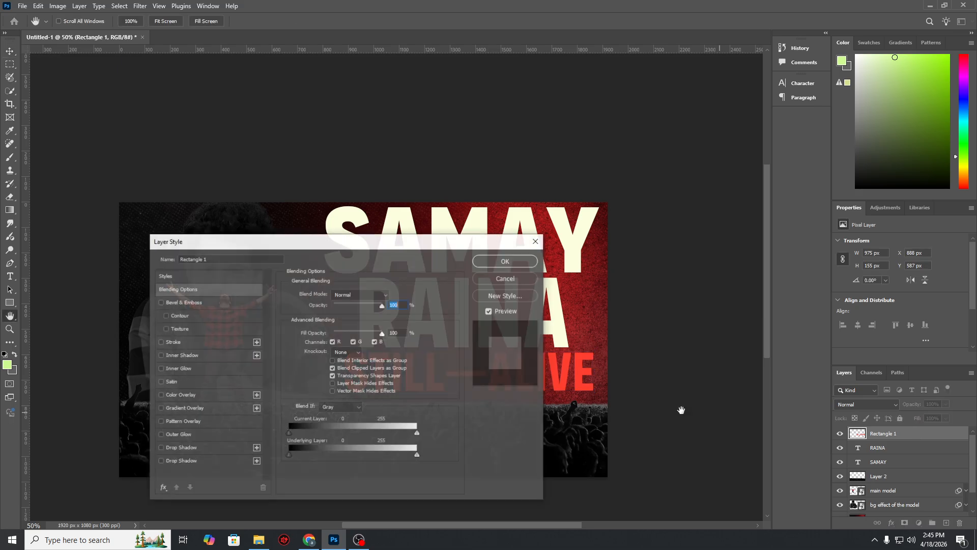
pyautogui.click(212, 460)
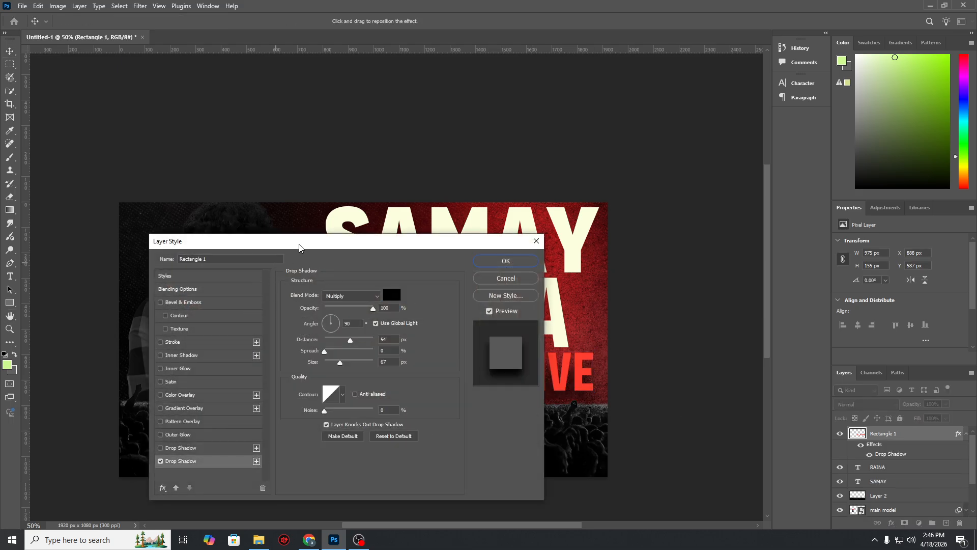
pyautogui.moveTo(305, 244); pyautogui.dragTo(756, 179)
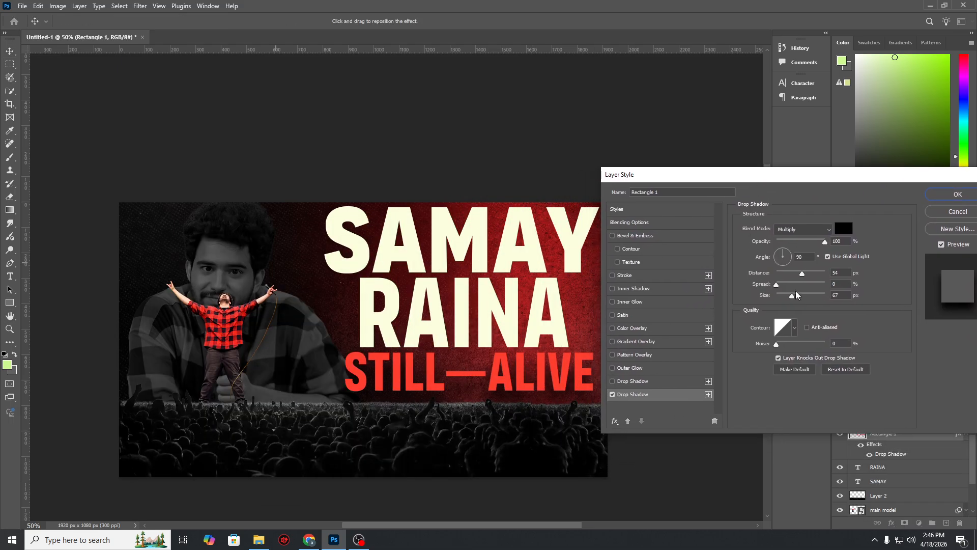
pyautogui.moveTo(797, 276); pyautogui.dragTo(786, 296)
pyautogui.click(800, 242)
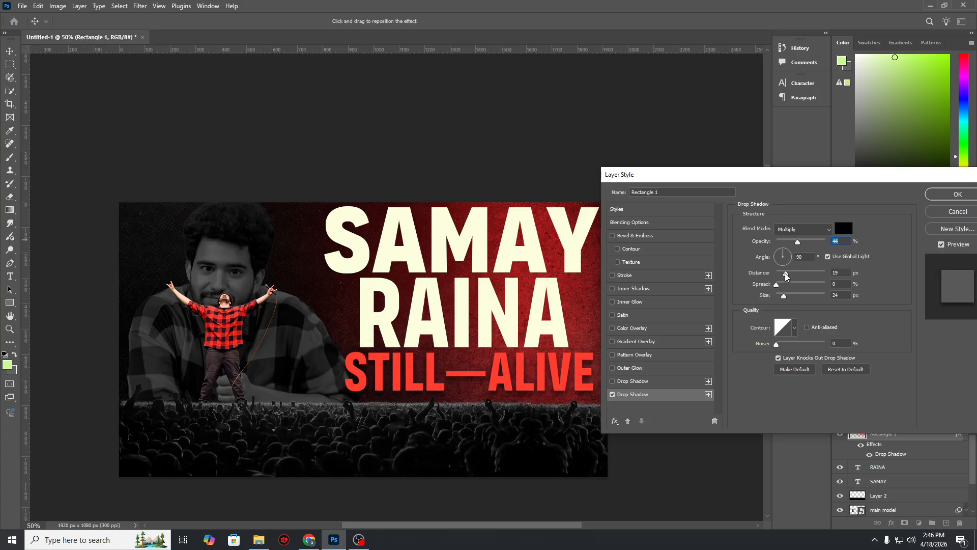
pyautogui.click(942, 196)
# Step: Add a stroke to the "SAMAY" text layer and set its position to Inside
pyautogui.click(579, 236)
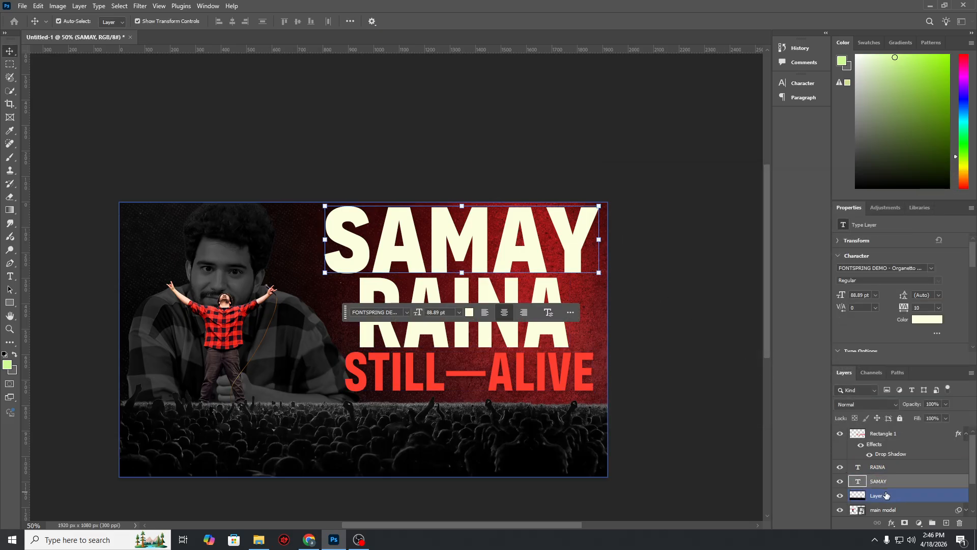
pyautogui.doubleClick(907, 487)
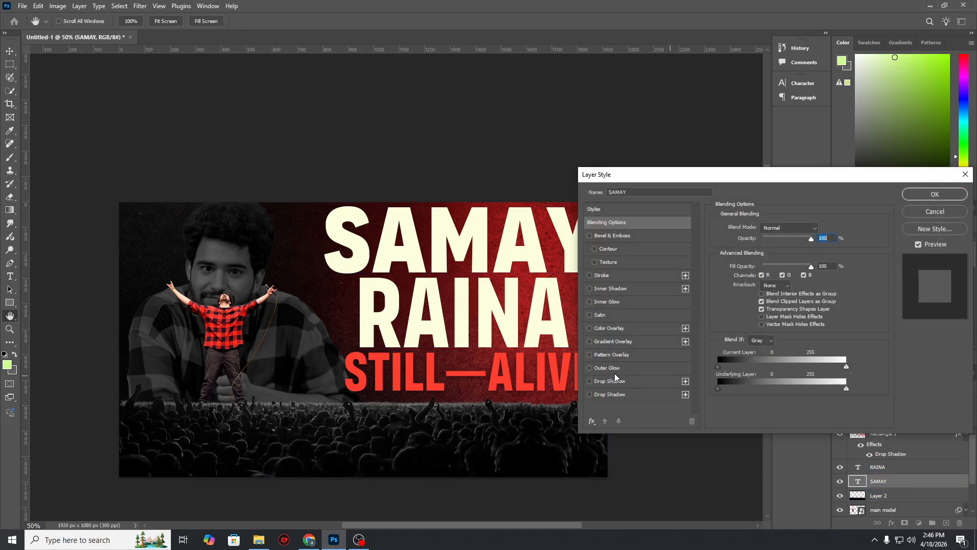
pyautogui.click(628, 273)
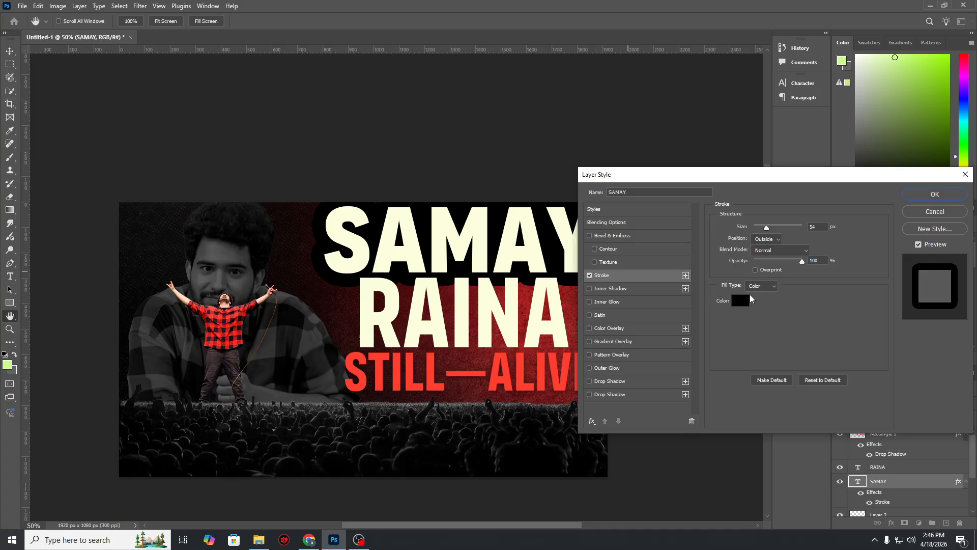
pyautogui.click(778, 238)
pyautogui.click(761, 253)
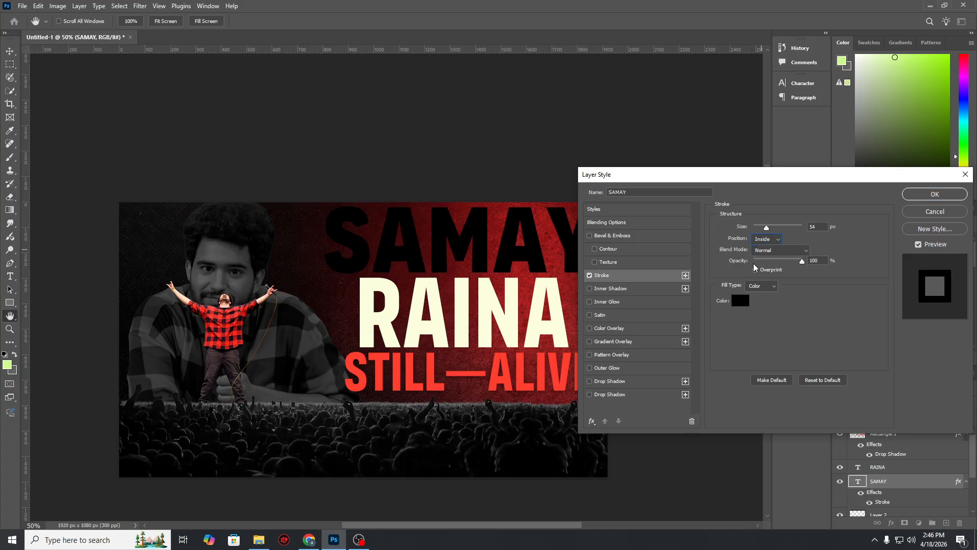
# Step: Colour the "SAMAY" stroke red #ff3b3b, sampled from the title's last line, and reduce it to a very thin outline
pyautogui.click(741, 301)
pyautogui.click(491, 312)
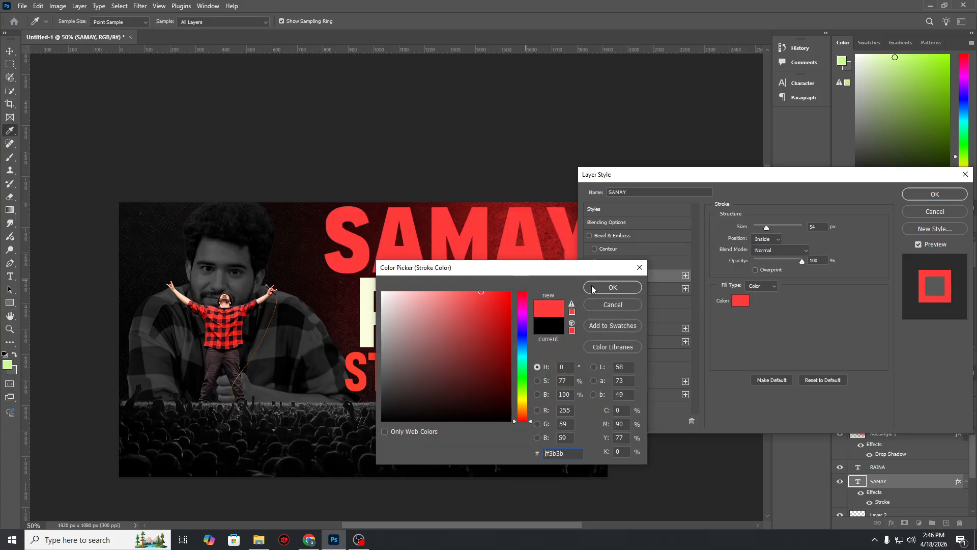
pyautogui.click(612, 287)
pyautogui.moveTo(765, 226); pyautogui.dragTo(753, 229)
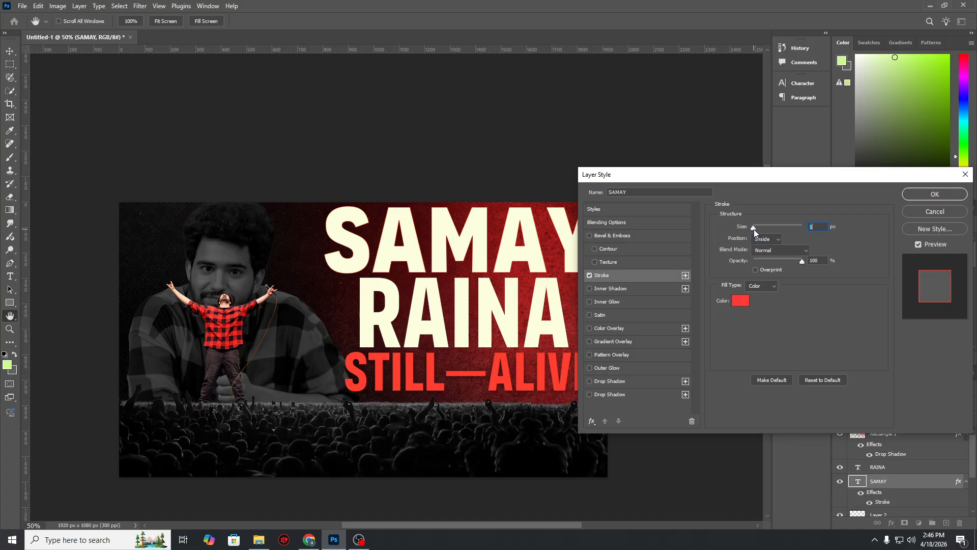
pyautogui.click(930, 196)
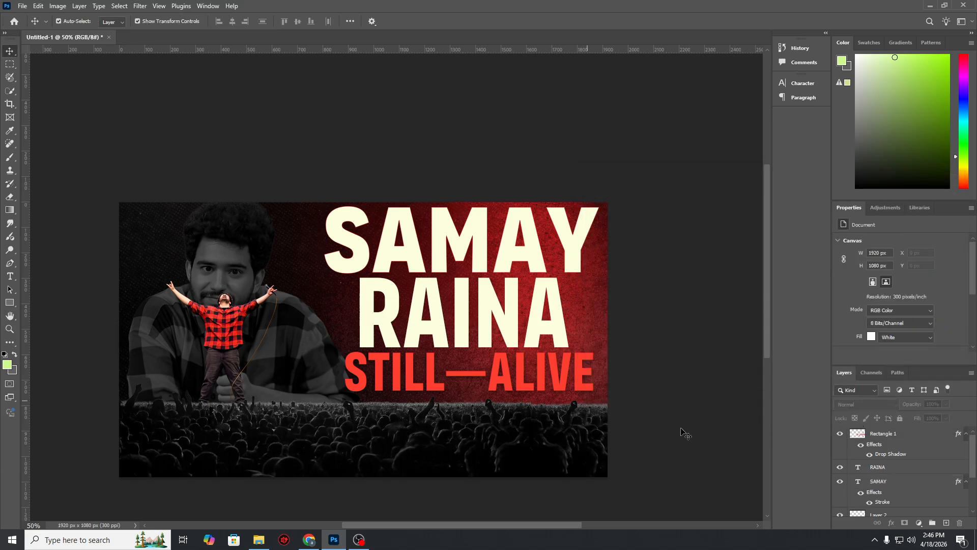
# Step: Collapse the "STILL—ALIVE" layer's effects list and copy its drop shadow onto the "RAINA" text layer
pyautogui.click(946, 433)
pyautogui.click(966, 433)
pyautogui.click(959, 447)
pyautogui.click(960, 439)
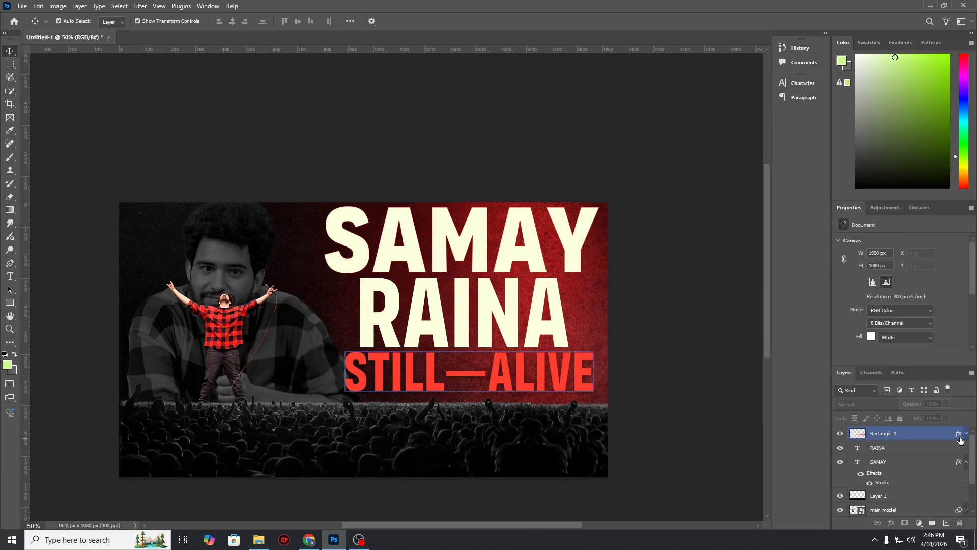
pyautogui.moveTo(959, 435); pyautogui.dragTo(955, 451)
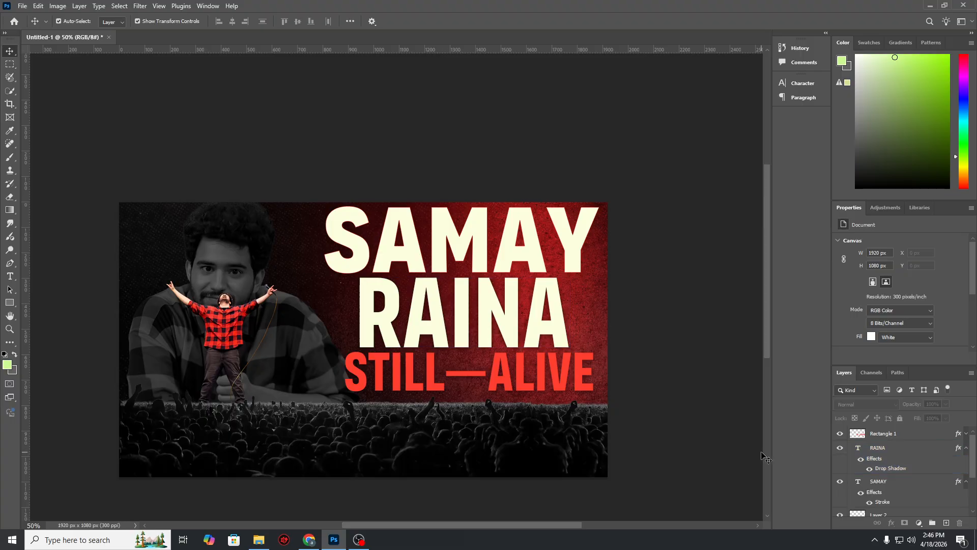
# Step: Collapse the RAINA layer's effects and examine the stroke settings of the SAMAY text layer
pyautogui.click(932, 457)
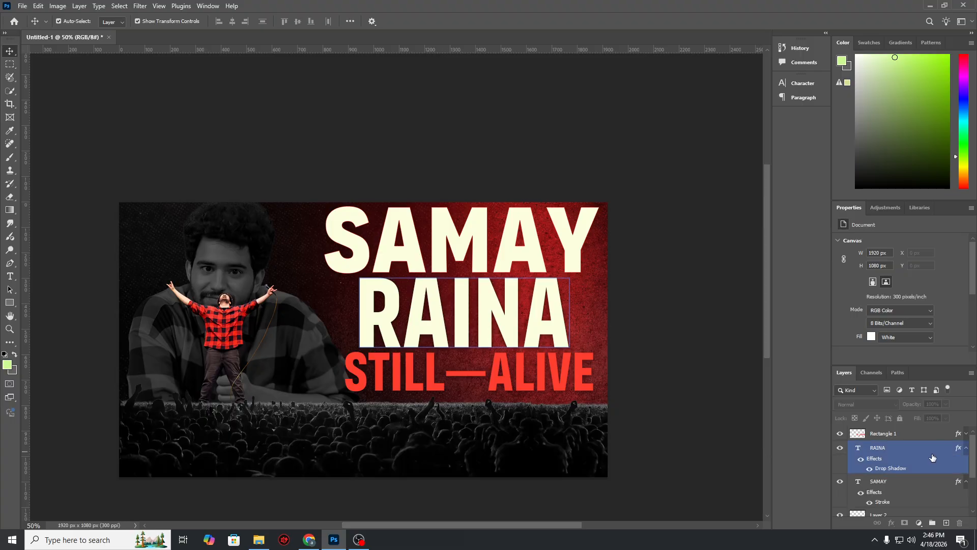
pyautogui.click(965, 448)
pyautogui.click(886, 462)
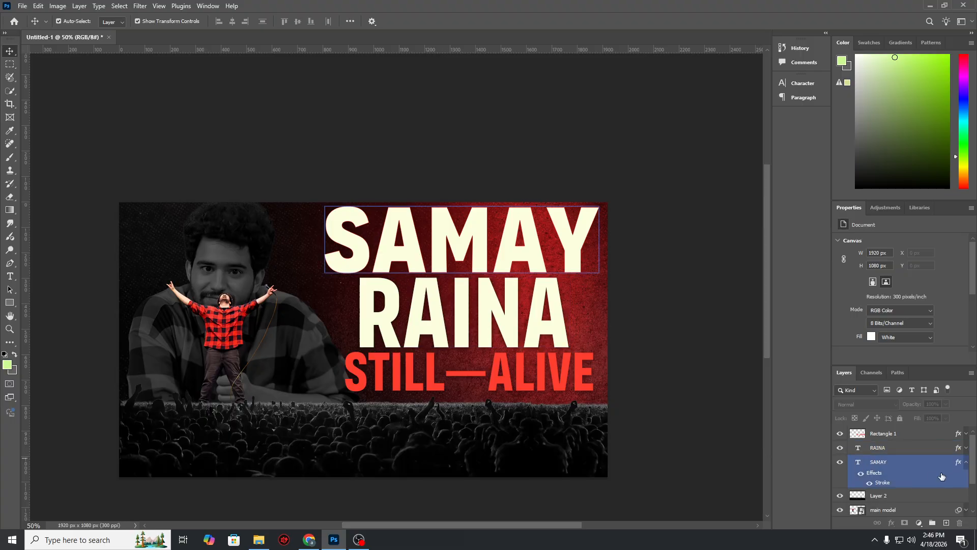
pyautogui.doubleClick(925, 462)
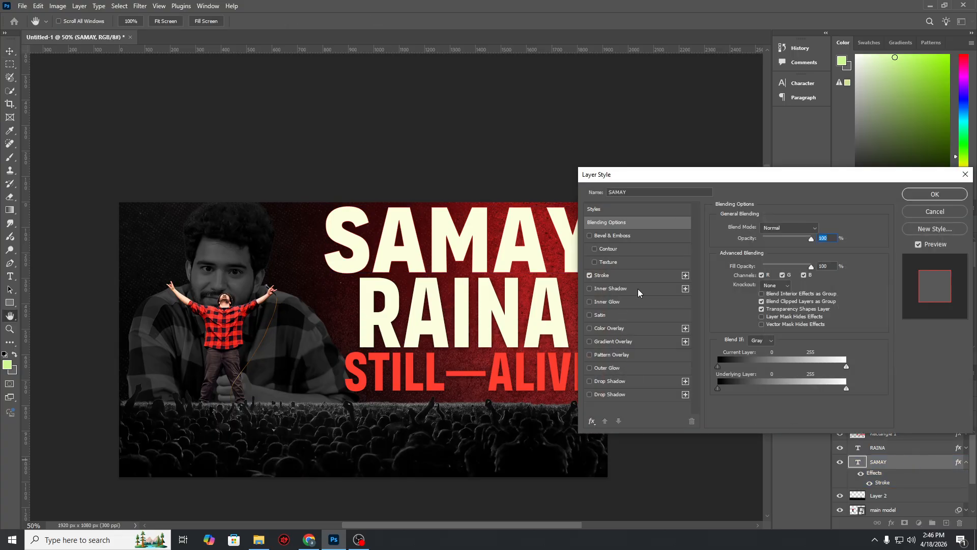
pyautogui.click(625, 278)
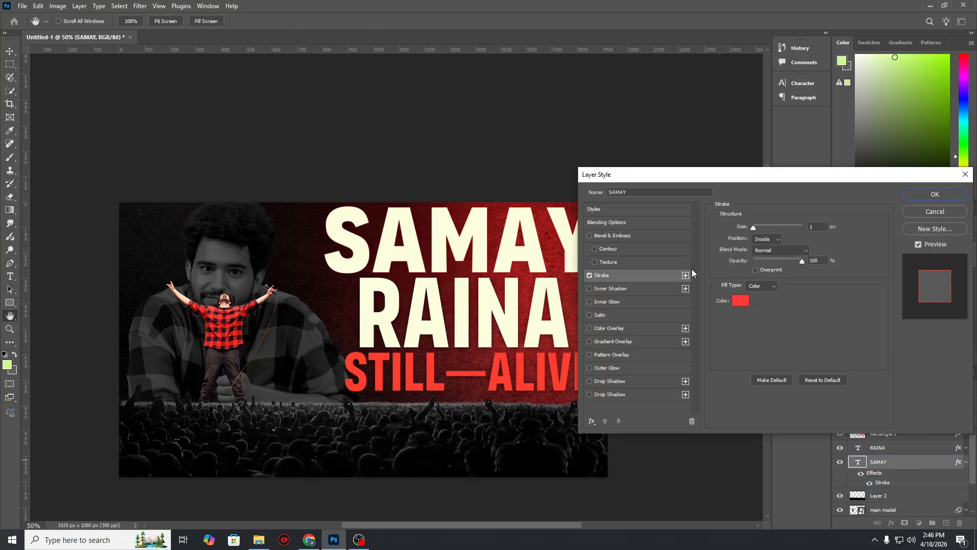
pyautogui.click(919, 195)
# Step: Add an outside stroke to the RAINA text layer with a size of 1 px
pyautogui.click(909, 448)
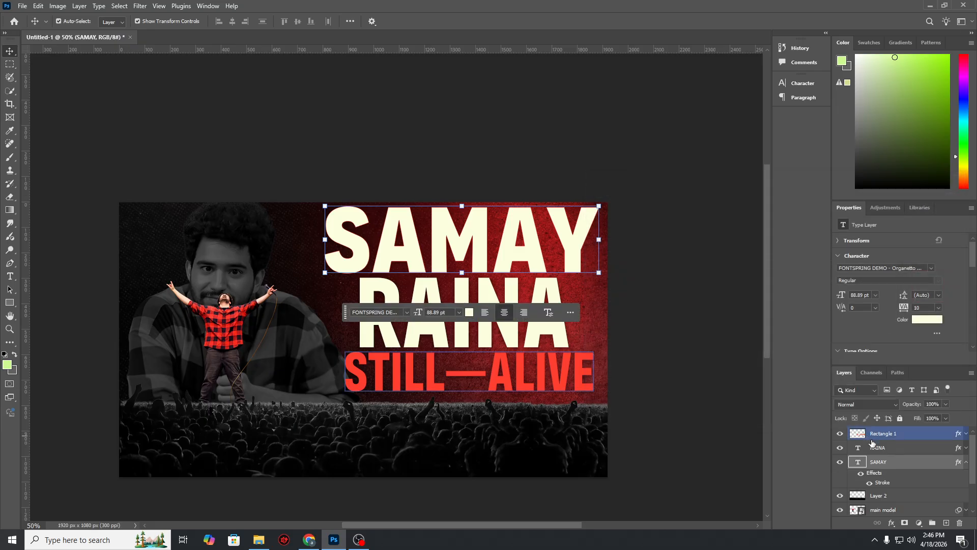
pyautogui.doubleClick(908, 448)
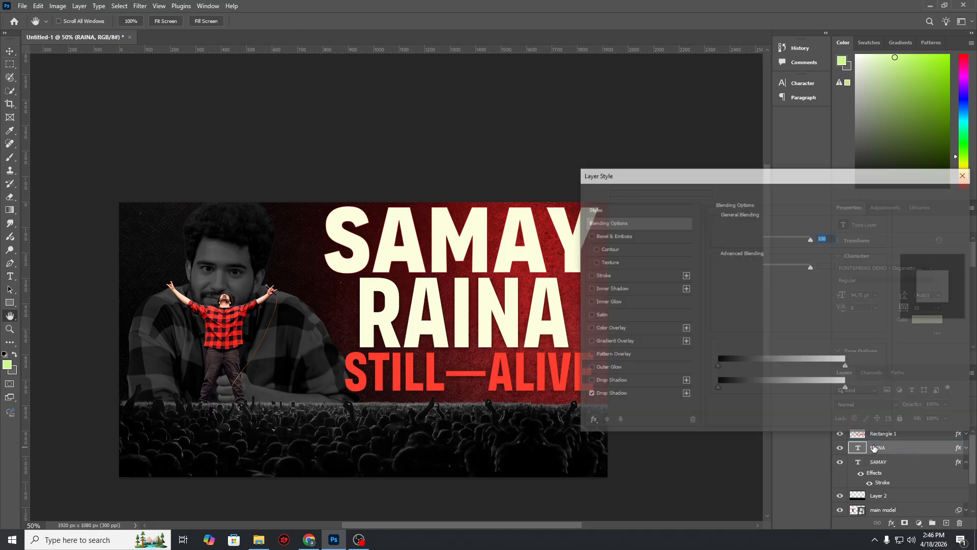
pyautogui.click(646, 278)
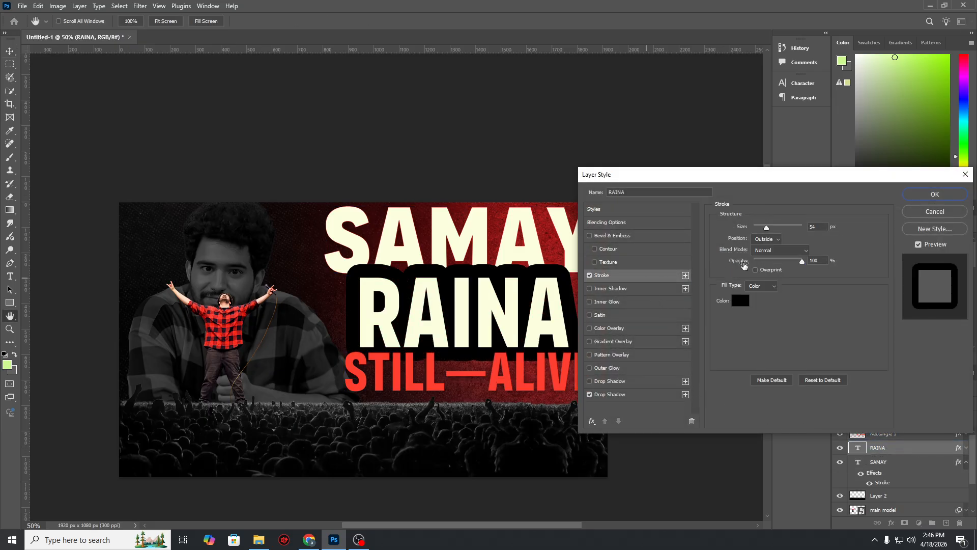
pyautogui.click(813, 227)
pyautogui.write('1')
# Step: Set the RAINA stroke colour to bright red (ff0101) and apply the layer style
pyautogui.click(741, 300)
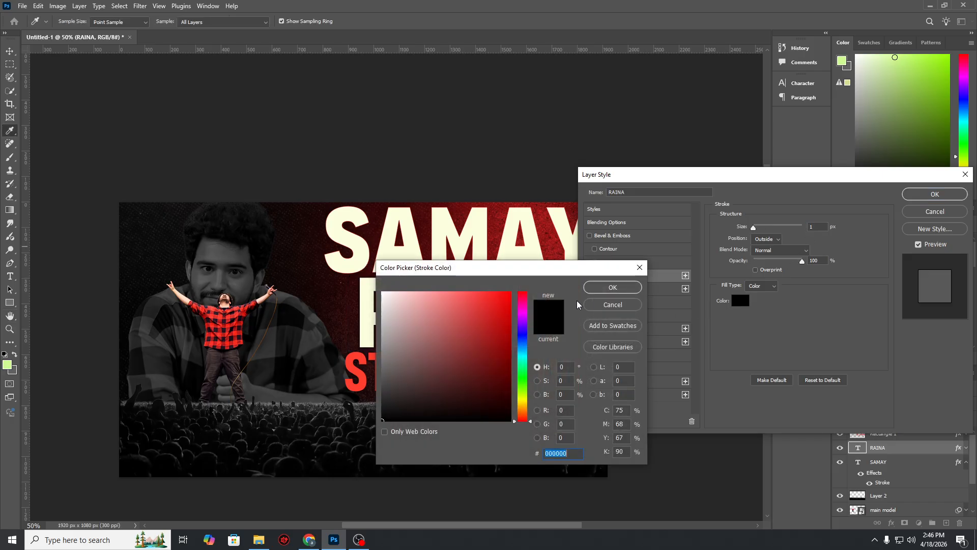
pyautogui.click(421, 222)
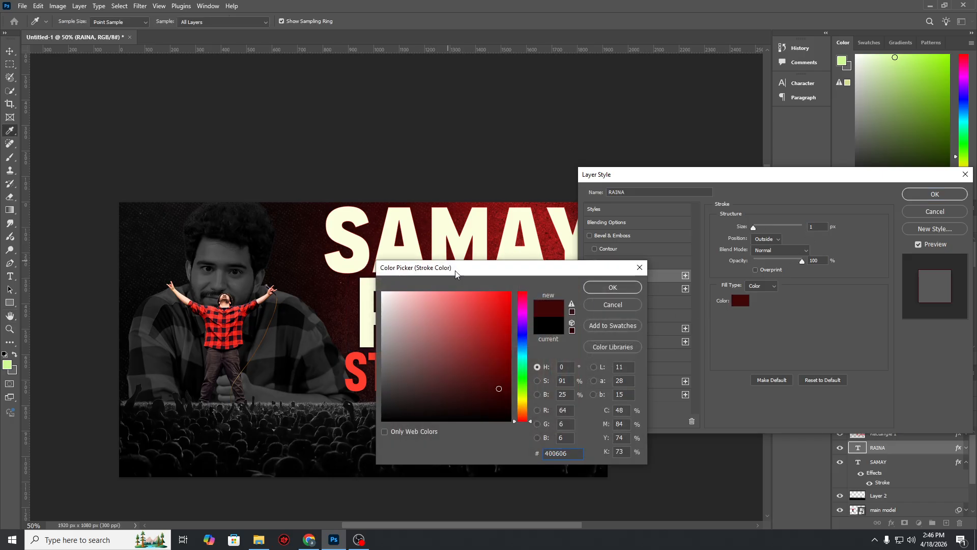
pyautogui.moveTo(487, 267)
pyautogui.mouseDown()
pyautogui.moveTo(635, 293)
pyautogui.moveTo(727, 295)
pyautogui.mouseUp()
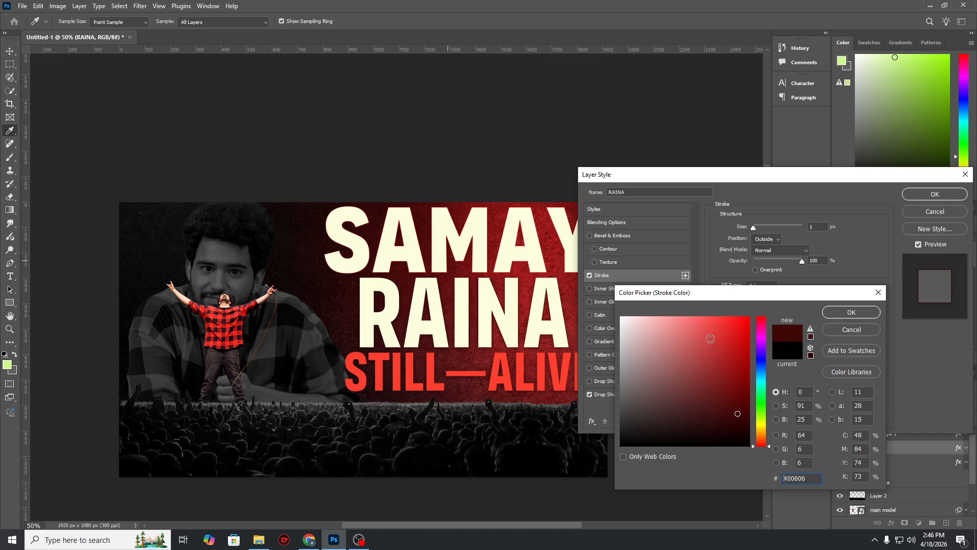
pyautogui.click(743, 318)
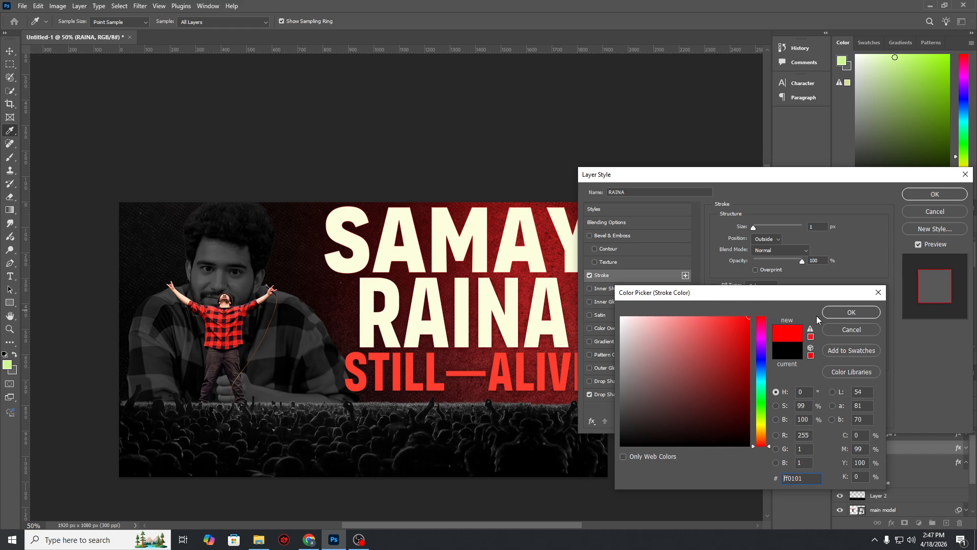
pyautogui.click(846, 312)
pyautogui.click(914, 199)
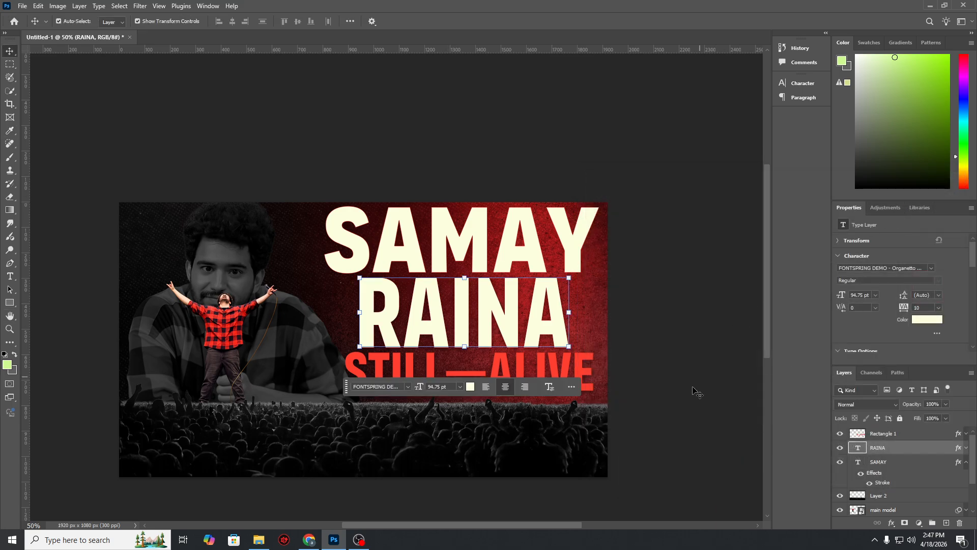
# Step: Try adding a second drop shadow to the RAINA text layer
pyautogui.click(896, 449)
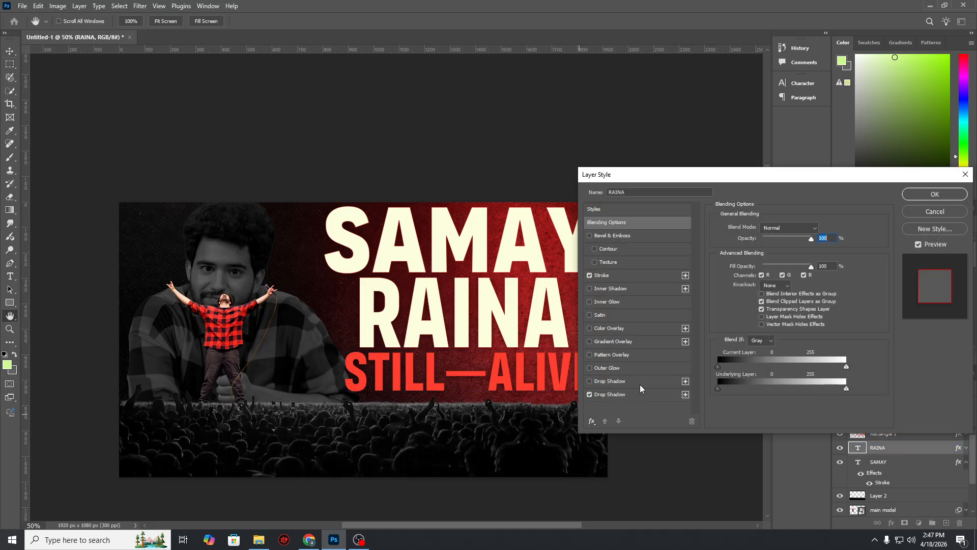
pyautogui.click(647, 388)
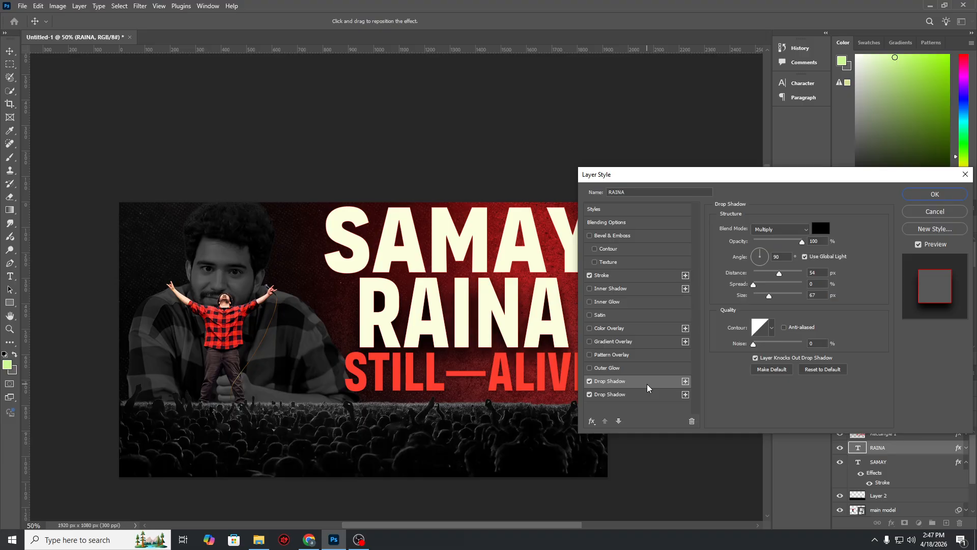
pyautogui.click(589, 382)
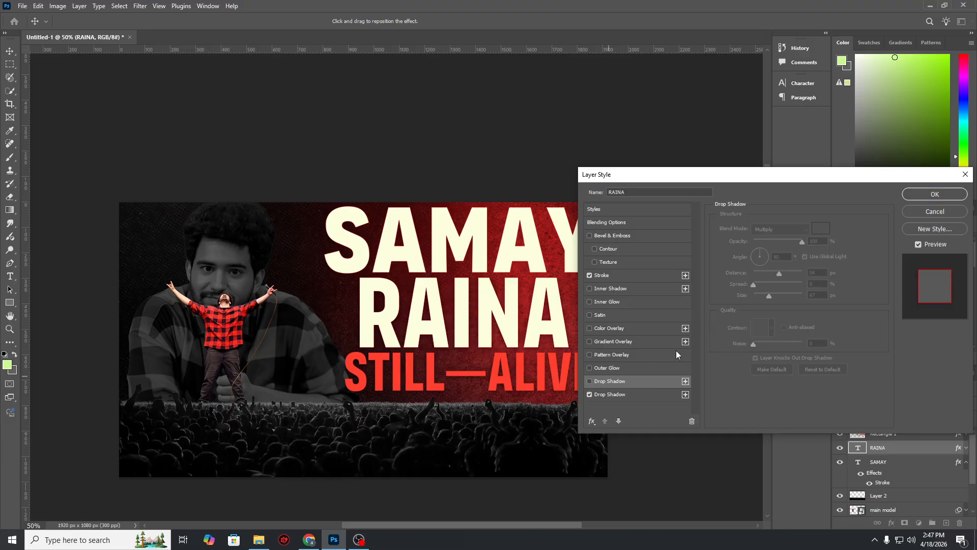
pyautogui.click(924, 197)
# Step: Add a black Multiply drop shadow to the SAMAY text layer, with 44% opacity, 6 px distance and 13 px size
pyautogui.click(896, 433)
pyautogui.click(902, 462)
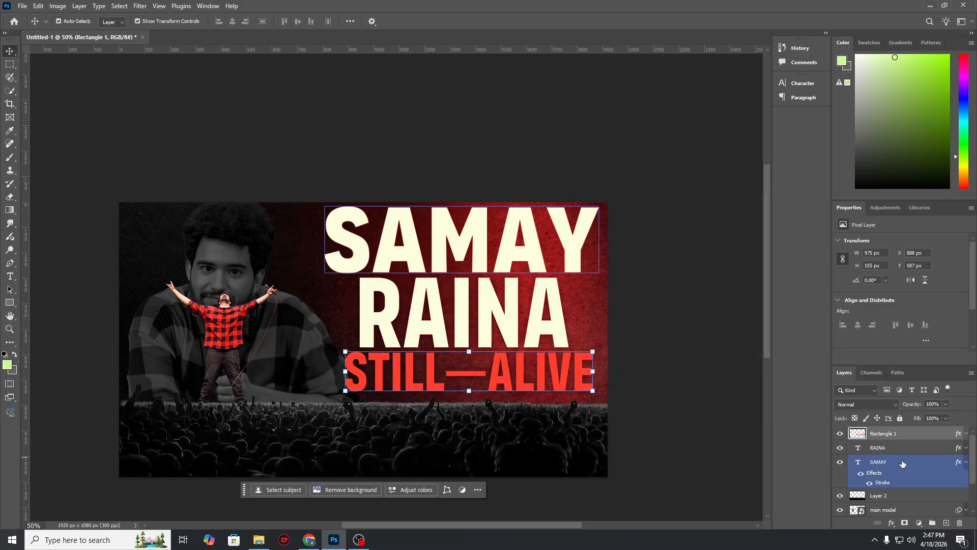
pyautogui.doubleClick(902, 462)
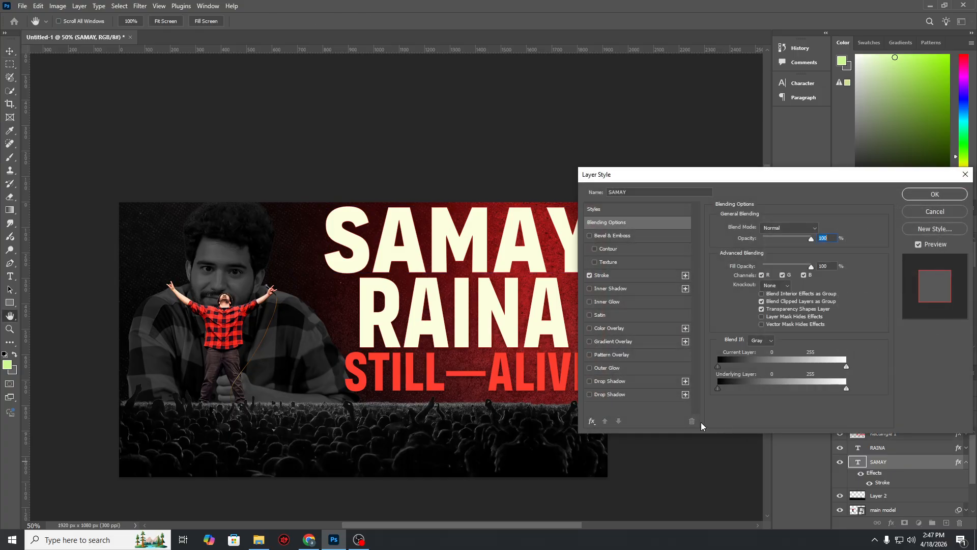
pyautogui.click(638, 396)
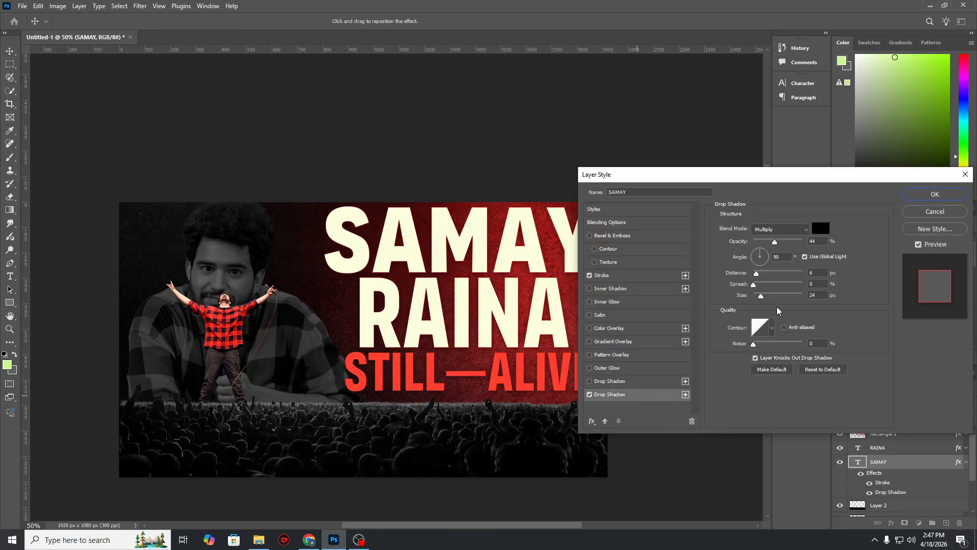
pyautogui.click(760, 298)
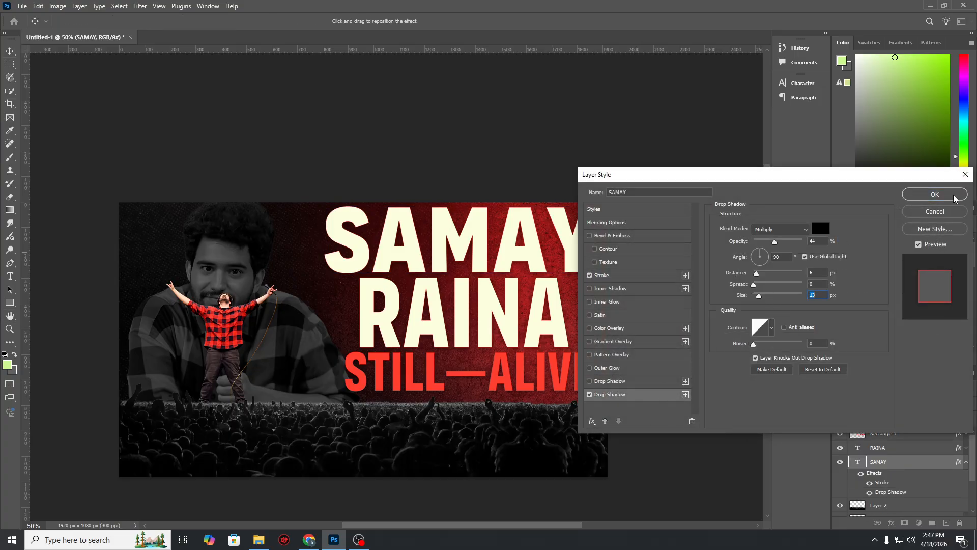
pyautogui.click(934, 194)
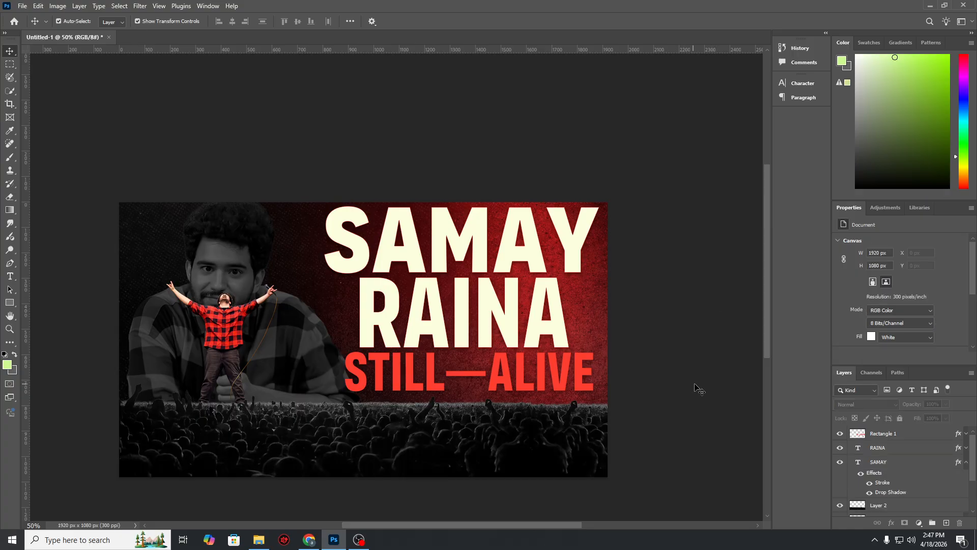
# Step: Duplicate the SAMAY text down over the crowd and bring the copy to the front of the layer stack
pyautogui.click(487, 247)
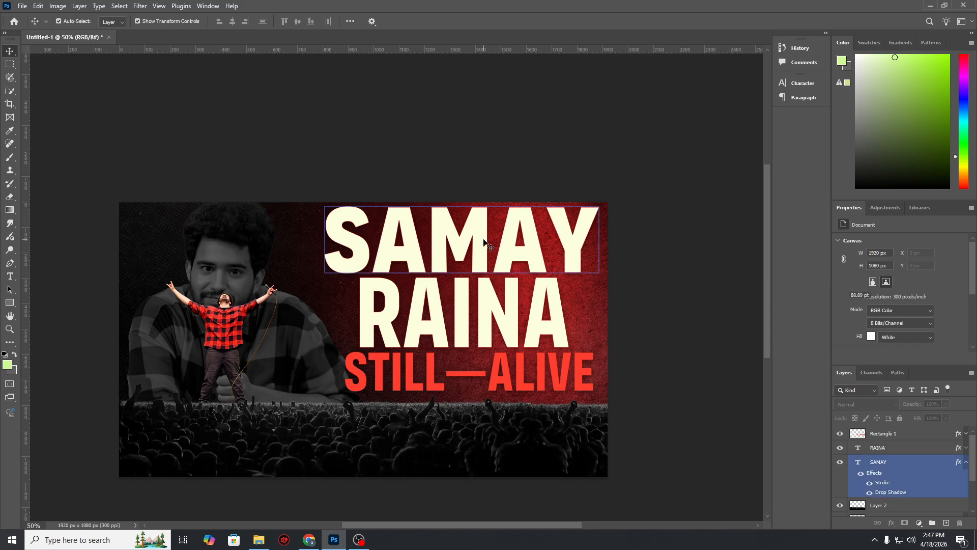
pyautogui.moveTo(485, 252); pyautogui.dragTo(487, 427)
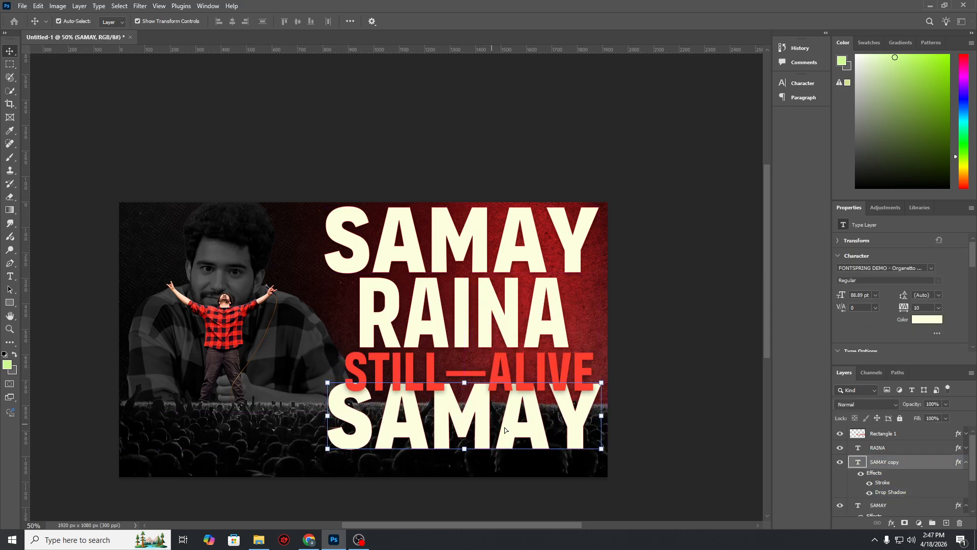
pyautogui.moveTo(896, 467); pyautogui.dragTo(890, 430)
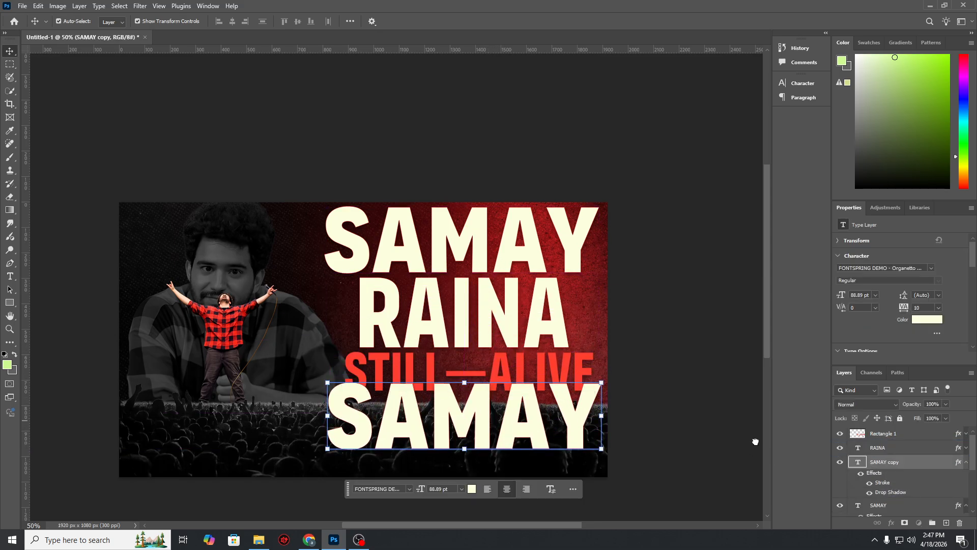
# Step: Replace the wording of the copied text over the crowd with "A SPECIAL COME"
pyautogui.write('t')
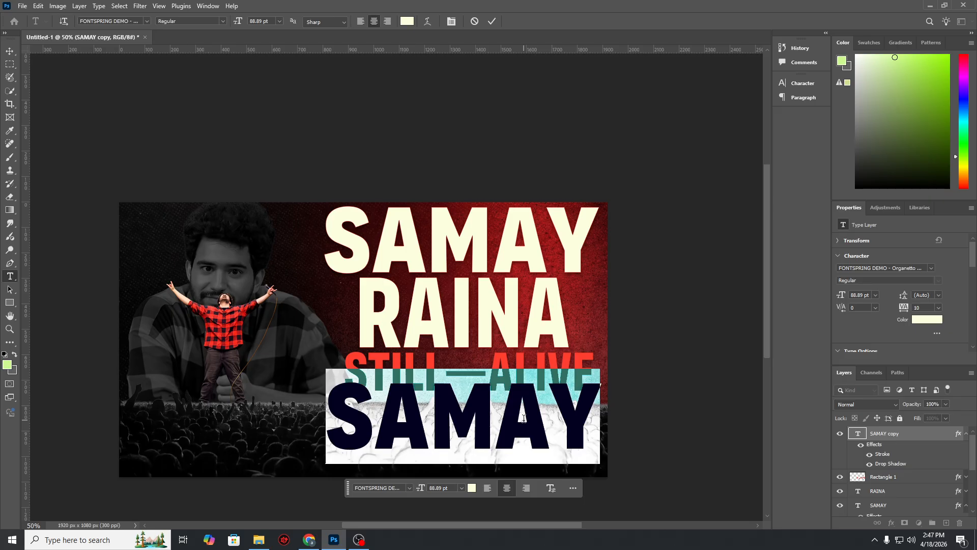
pyautogui.write('A S')
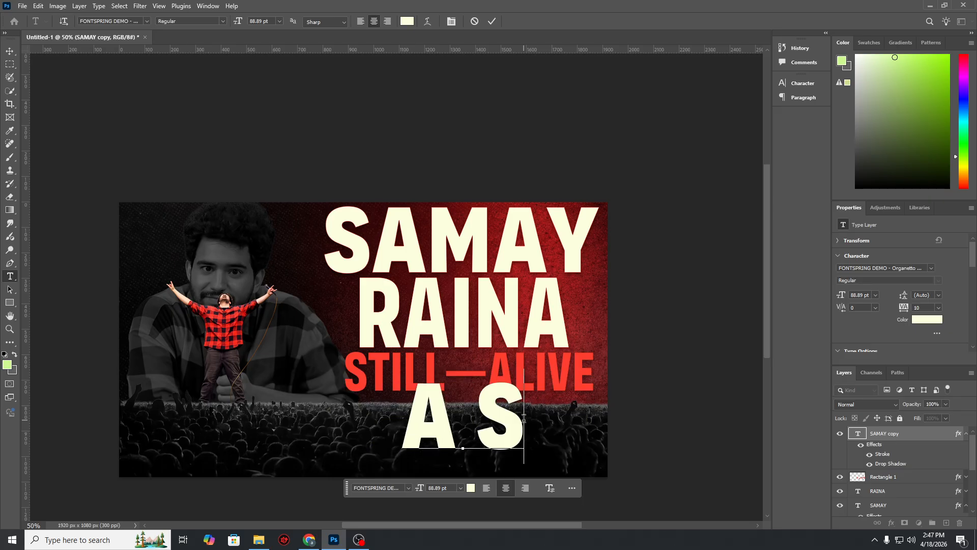
pyautogui.write('PECIA')
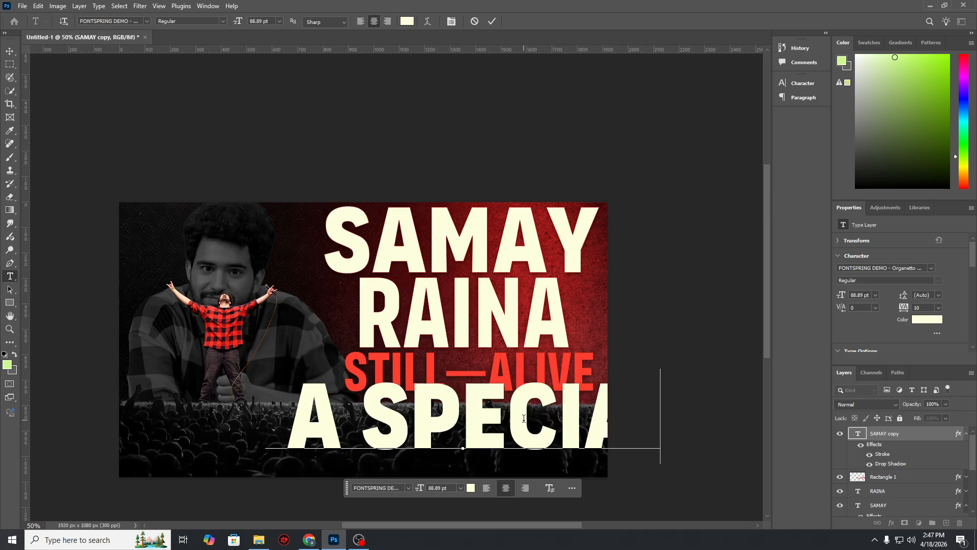
pyautogui.write('L COME')
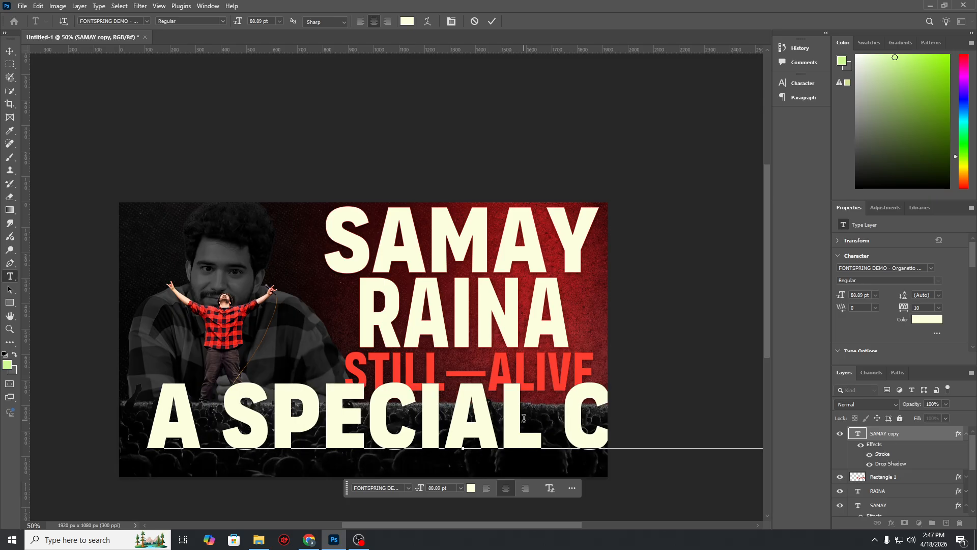
# Step: Open the reference image maxresdefault (3) from Downloads, check its tagline wording, and return to the Photoshop document
pyautogui.click(308, 539)
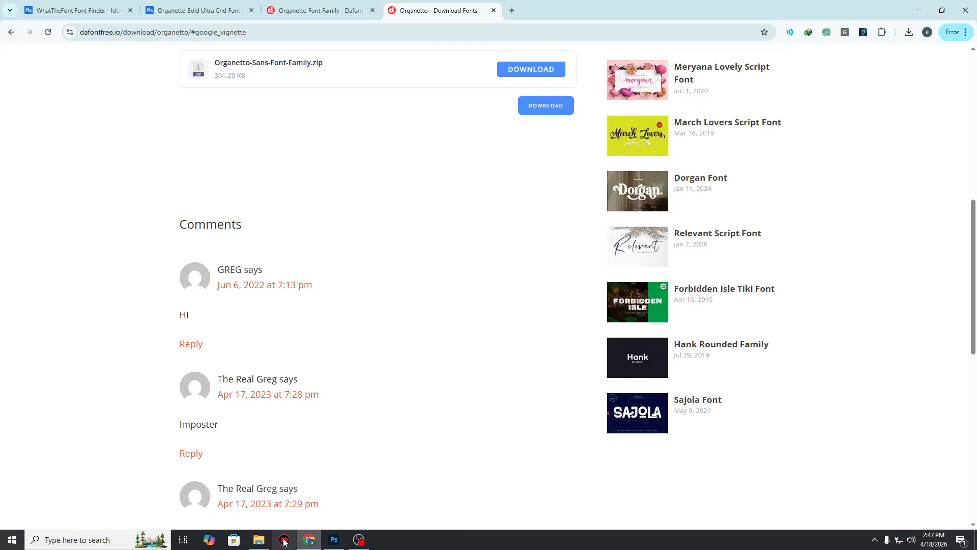
pyautogui.click(258, 539)
pyautogui.click(672, 96)
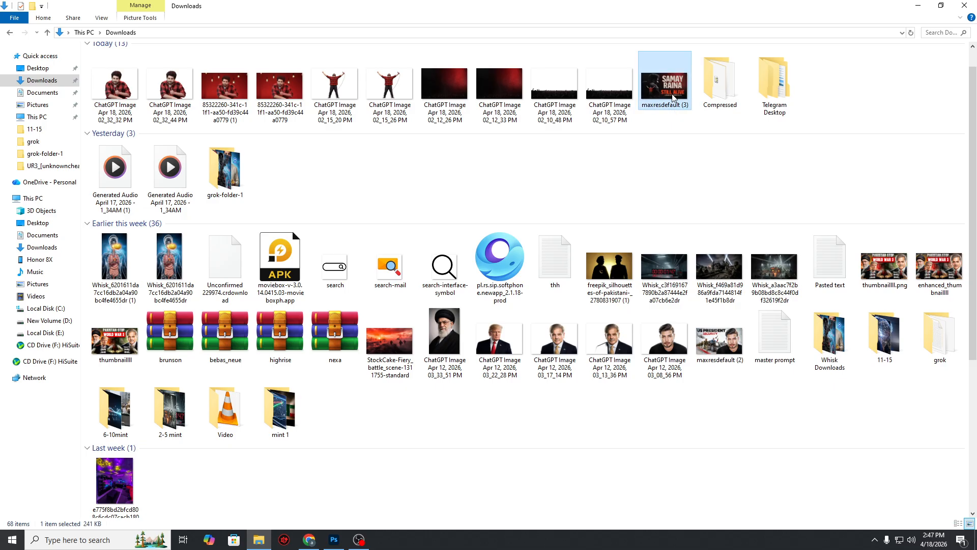
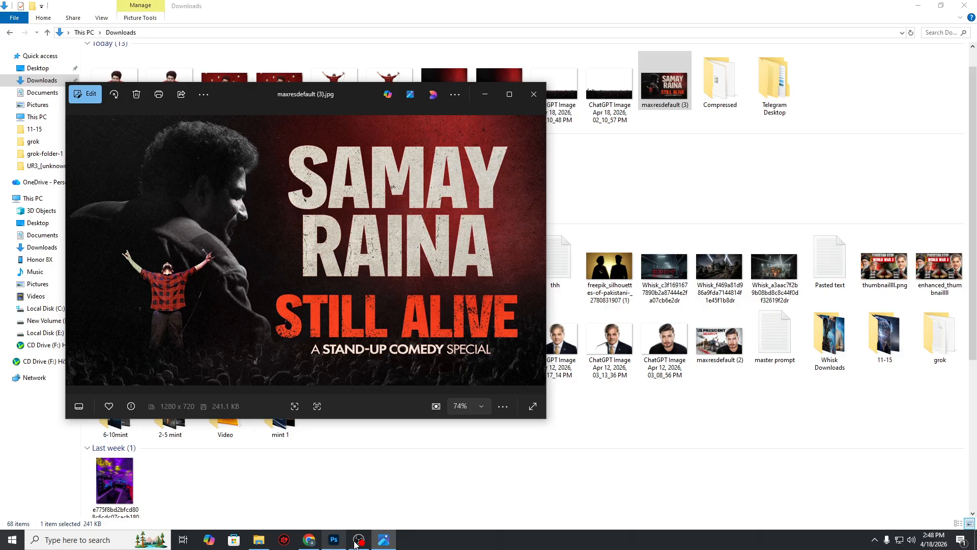
pyautogui.click(336, 542)
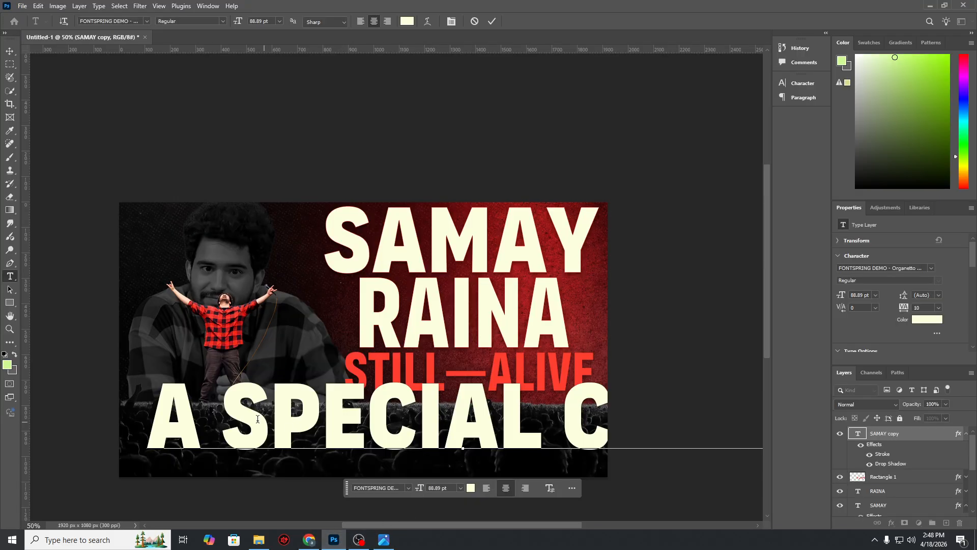
# Step: Shorten the copied text over the crowd to "A STAND" and move it to the left across the stage edge
pyautogui.moveTo(226, 418); pyautogui.dragTo(767, 431)
pyautogui.press('BackSpace')
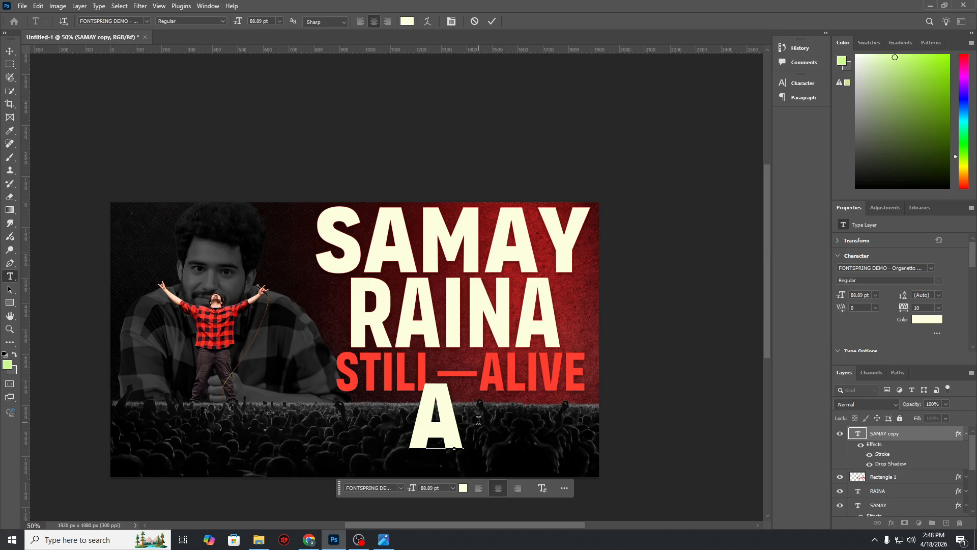
pyautogui.write('ST')
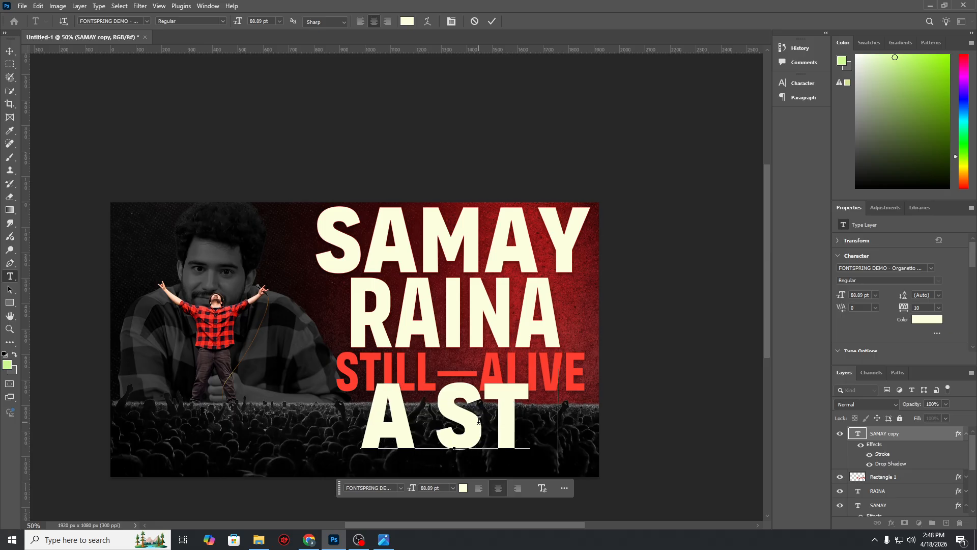
pyautogui.write('AND')
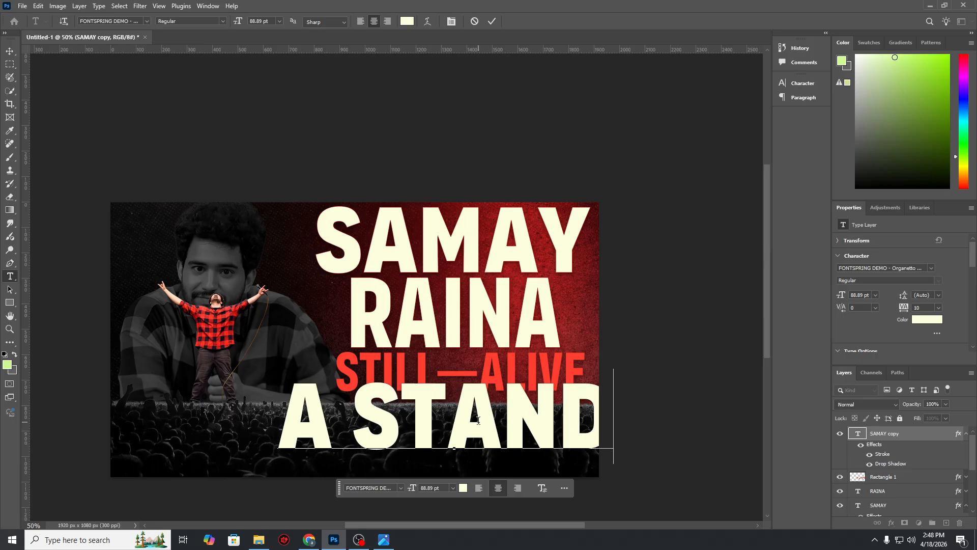
pyautogui.click(10, 51)
pyautogui.moveTo(395, 409); pyautogui.dragTo(310, 396)
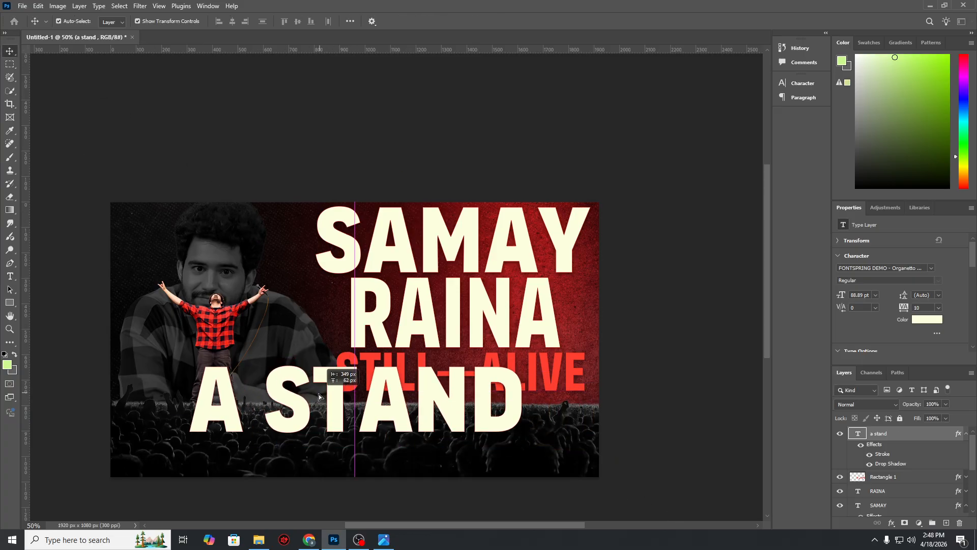
# Step: Change the font of the "A STAND" text over the crowd to Ebrima
pyautogui.doubleClick(309, 396)
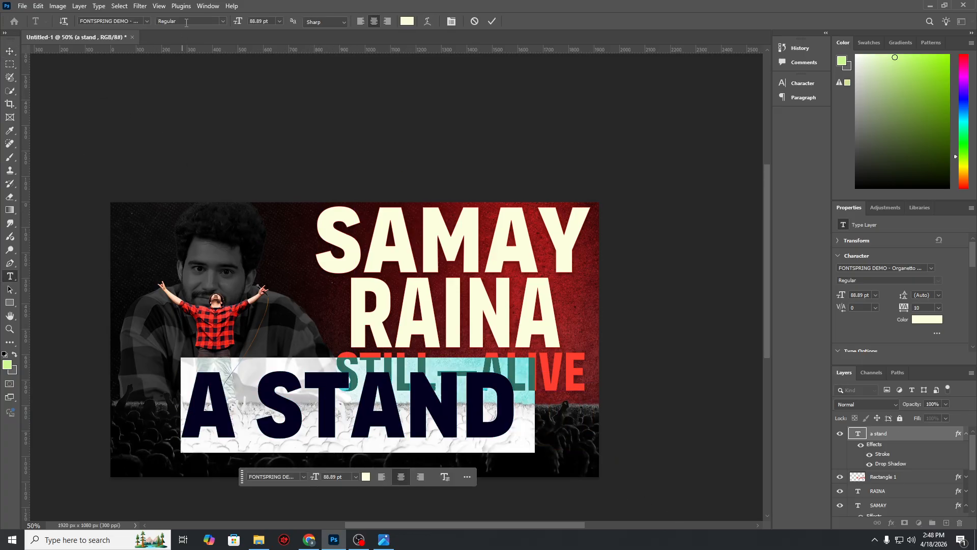
pyautogui.click(145, 22)
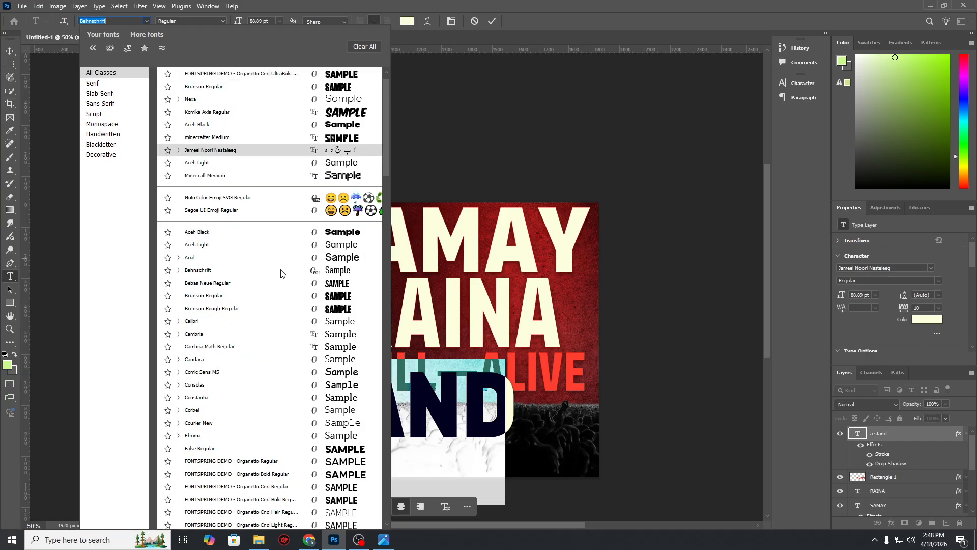
pyautogui.click(325, 435)
# Step: Replace the text over the crowd with the full tagline "A STAND-UP COMEDY SPECIAL" in capitals
pyautogui.hotkey('ctrl', 'a')
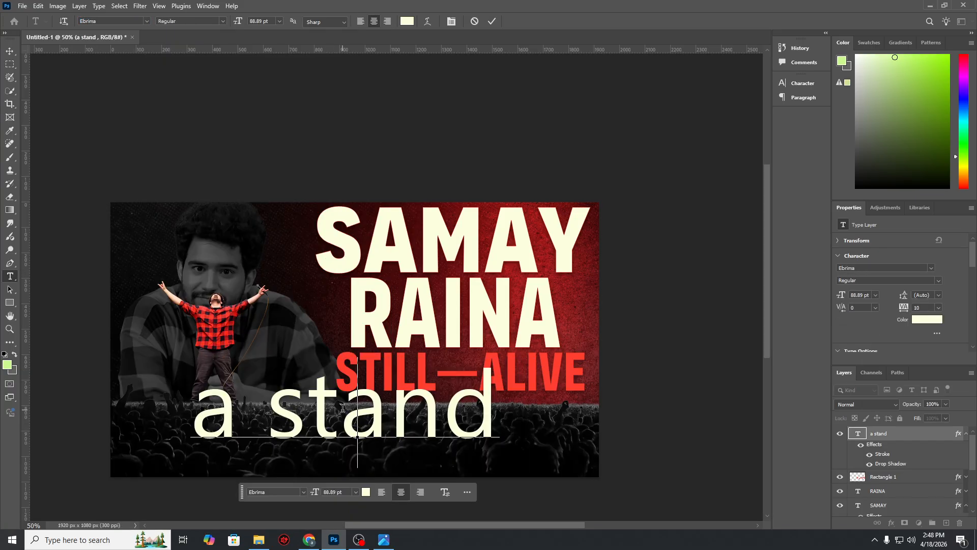
pyautogui.press('BackSpace')
pyautogui.write('A')
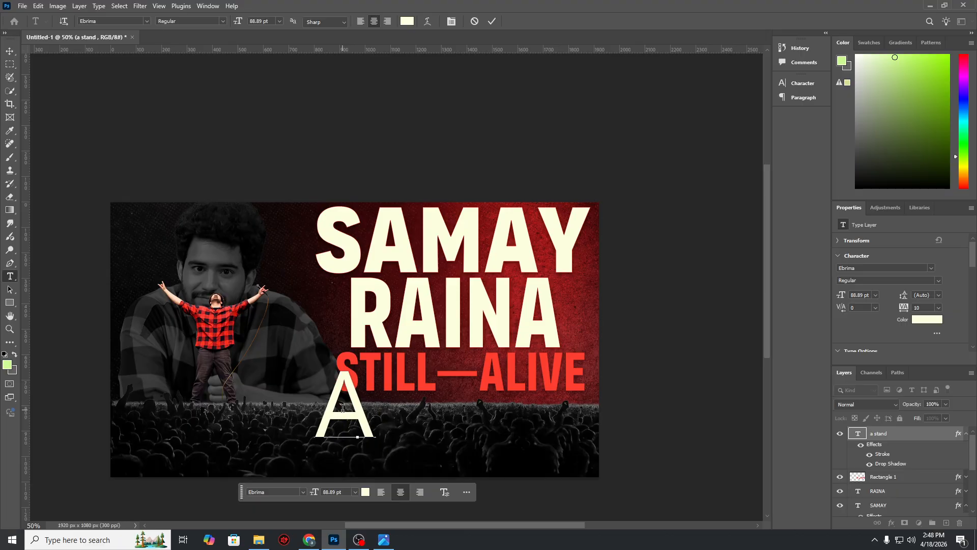
pyautogui.write(' STAND')
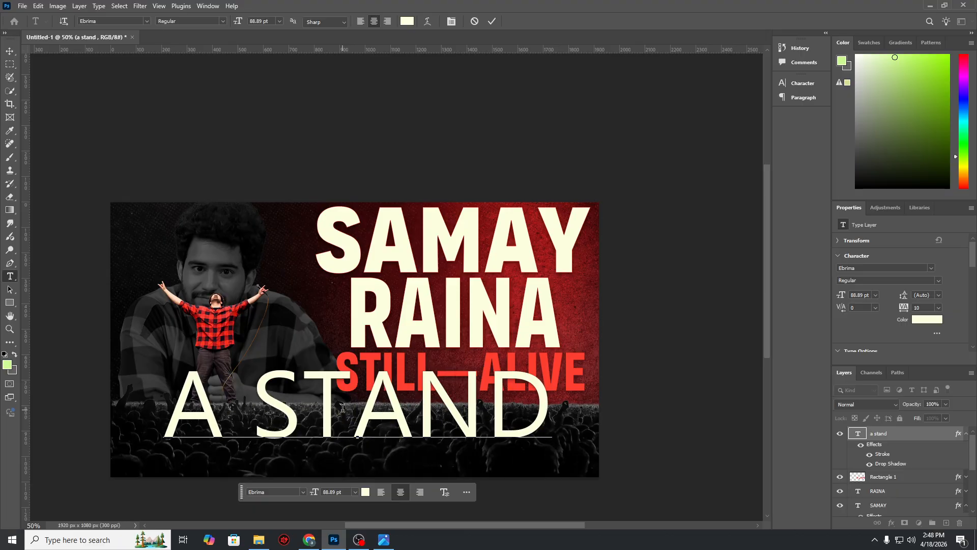
pyautogui.write('_')
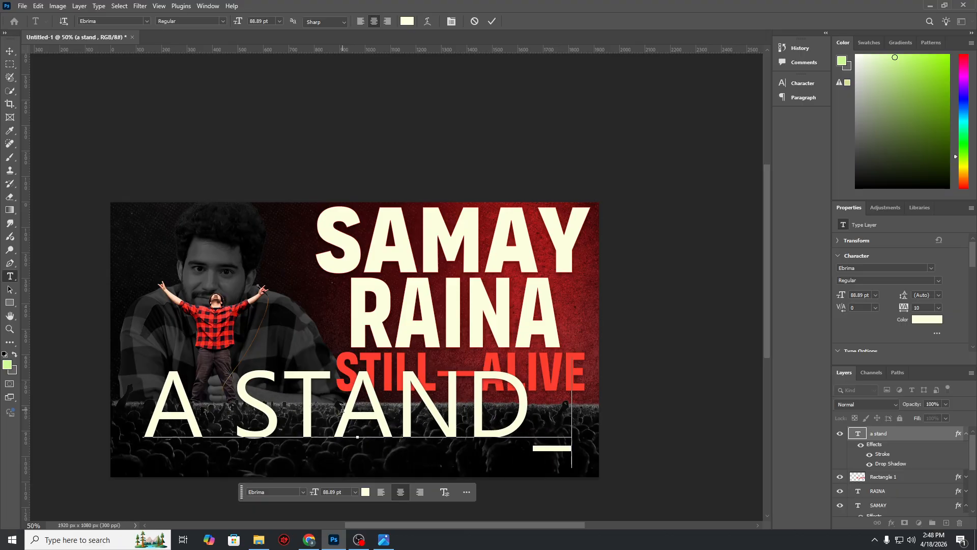
pyautogui.press('BackSpace')
pyautogui.write('-')
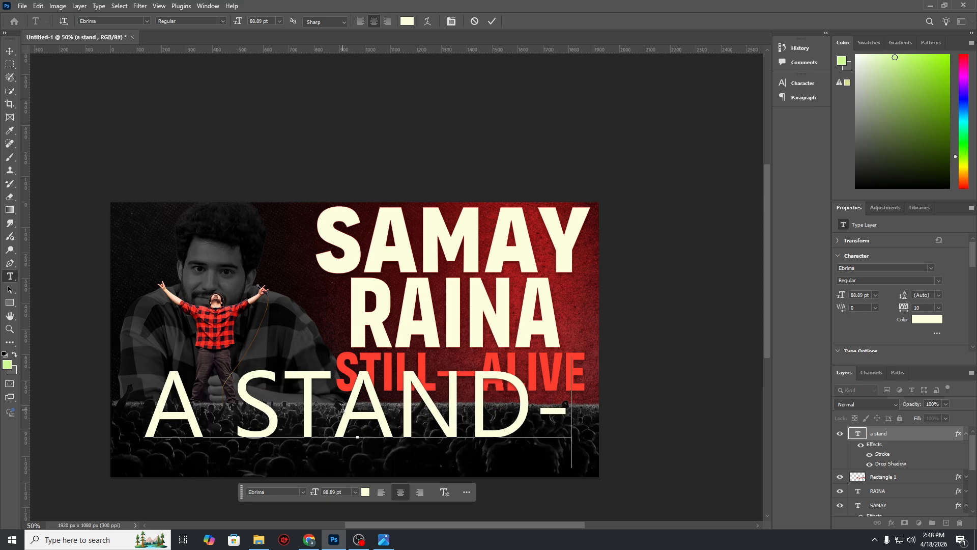
pyautogui.write('UY')
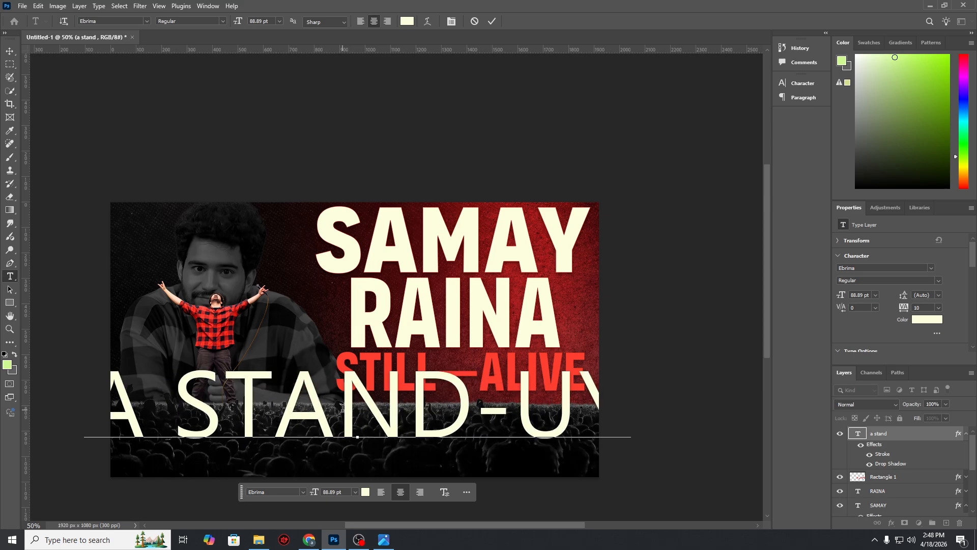
pyautogui.press('BackSpace')
pyautogui.write('p')
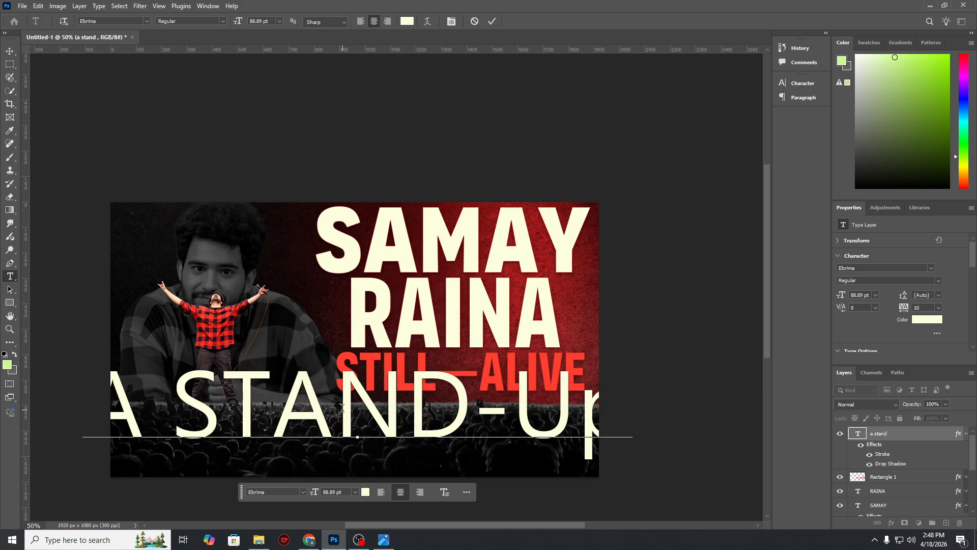
pyautogui.press('BackSpace')
pyautogui.write('P c')
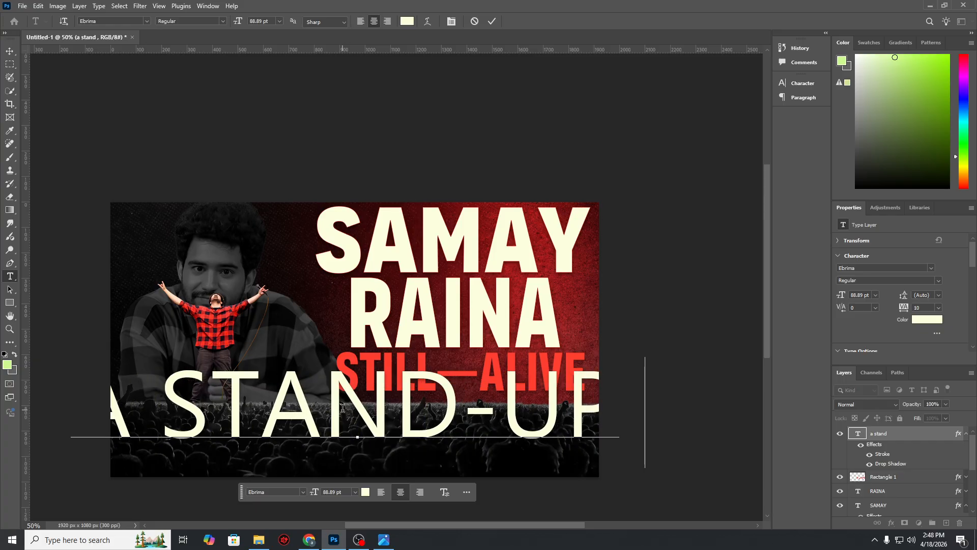
pyautogui.press('BackSpace')
pyautogui.write('COMEDY SP')
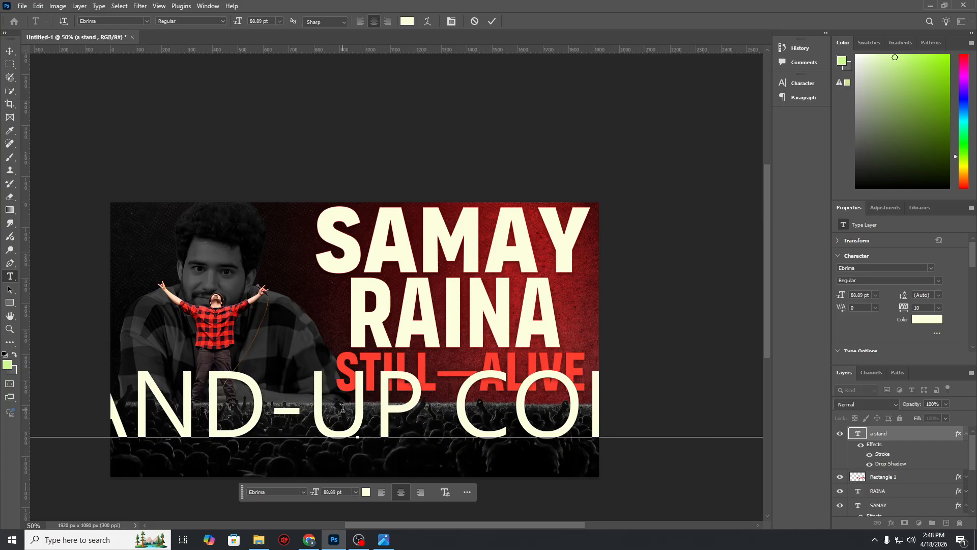
pyautogui.write('ECIAL')
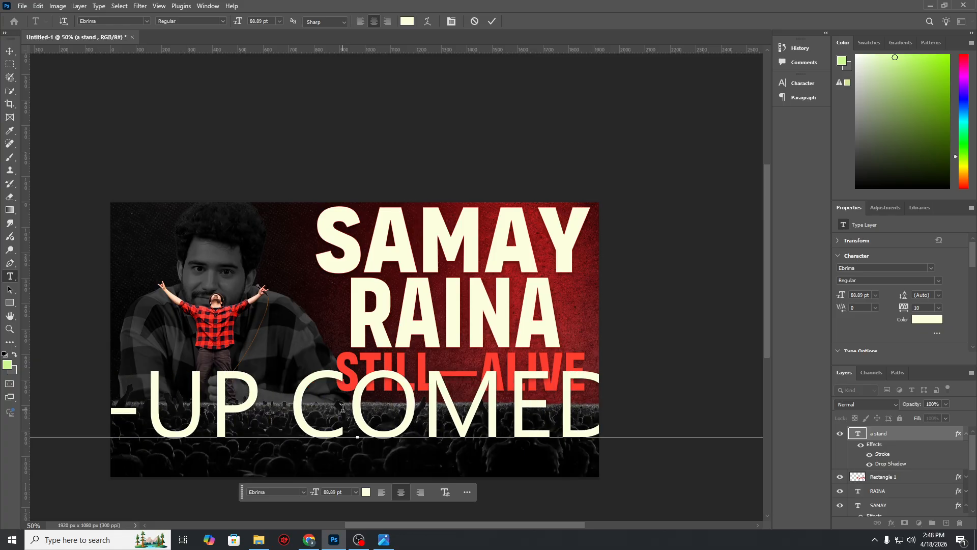
# Step: Scale the tagline to about 18.73%, place it directly beneath STILL—ALIVE, and hide its Stroke effect
pyautogui.click(10, 50)
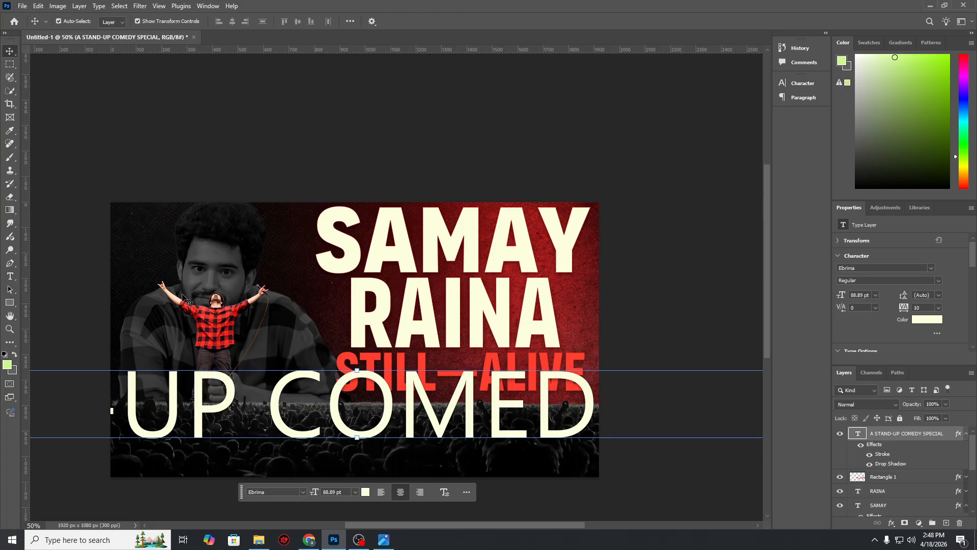
pyautogui.moveTo(350, 367); pyautogui.dragTo(500, 409)
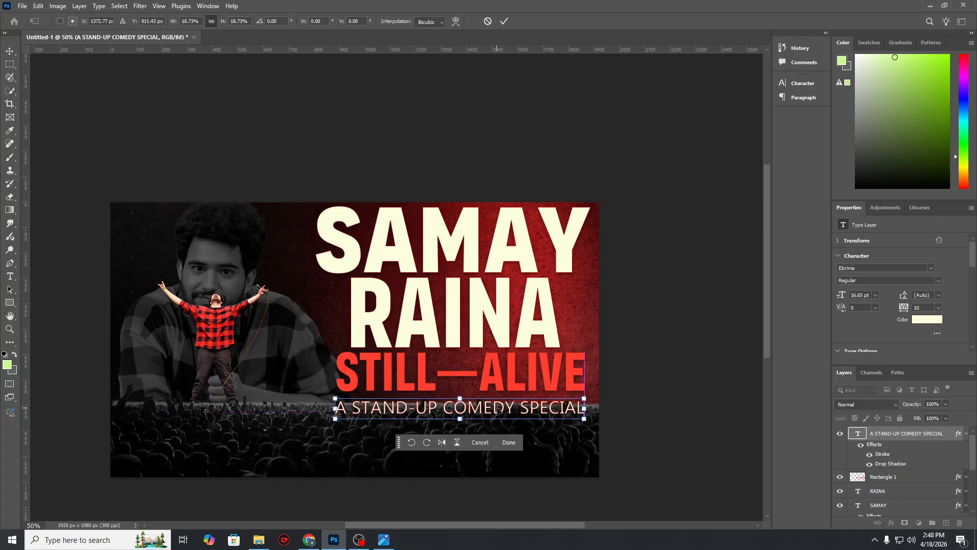
pyautogui.click(870, 454)
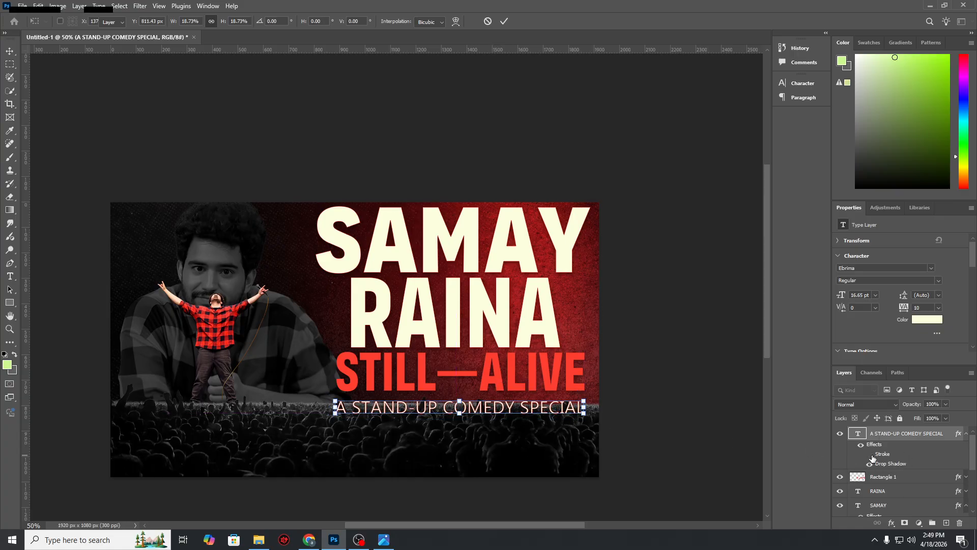
pyautogui.click(725, 447)
# Step: Change the tagline's text color to the near-white #fefff2
pyautogui.hotkey('ctrl', '+')
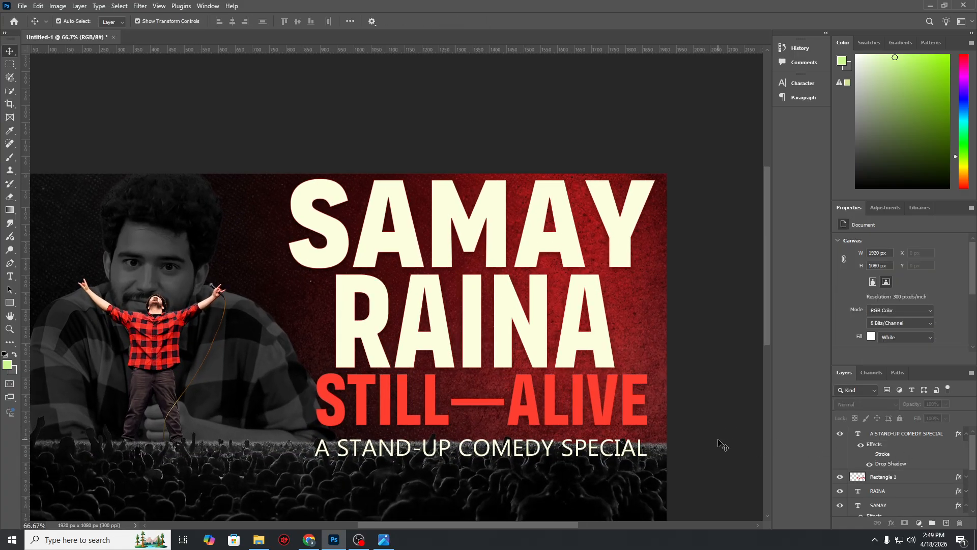
pyautogui.doubleClick(604, 450)
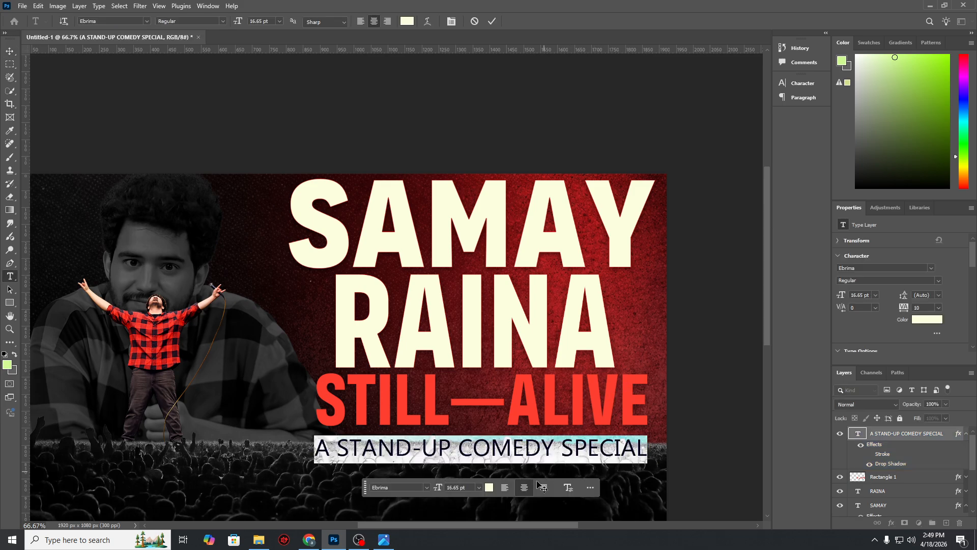
pyautogui.click(490, 487)
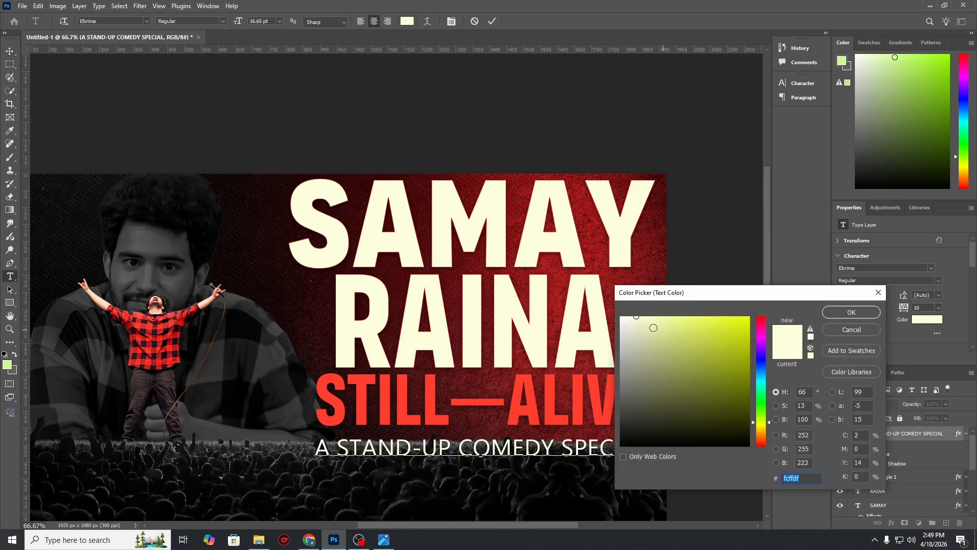
pyautogui.moveTo(636, 316); pyautogui.dragTo(627, 313)
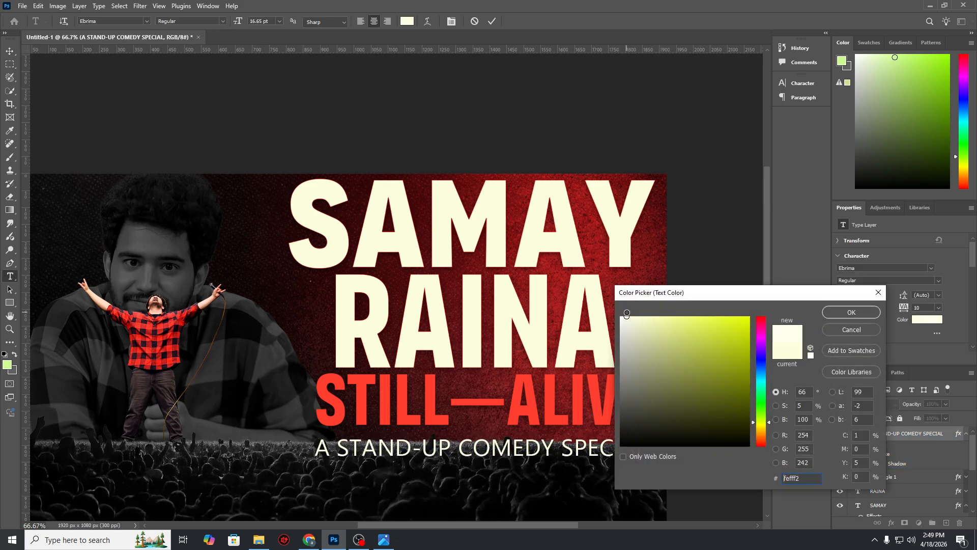
pyautogui.click(831, 316)
pyautogui.click(729, 314)
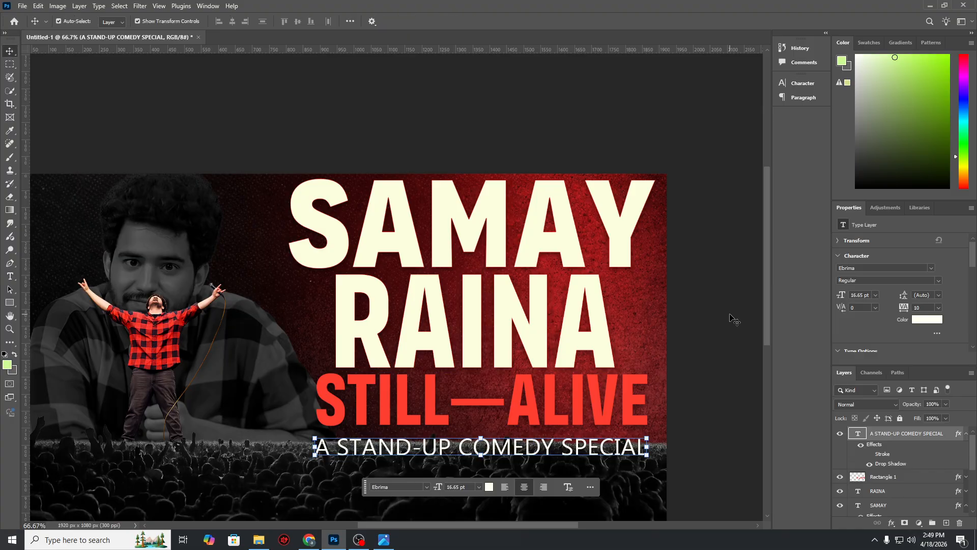
# Step: Nudge the tagline upward so it sits closer beneath STILL—ALIVE
pyautogui.press('Up')
pyautogui.press('Up')
pyautogui.press('Up')
pyautogui.press('Up')
pyautogui.press('Up')
pyautogui.press('Up')
pyautogui.press('Up')
pyautogui.press('Up')
pyautogui.press('Up')
pyautogui.press('Up')
pyautogui.press('Up')
pyautogui.press('Up')
pyautogui.press('Up')
pyautogui.press('Up')
pyautogui.press('Up')
pyautogui.press('Up')
pyautogui.press('Up')
pyautogui.press('Up')
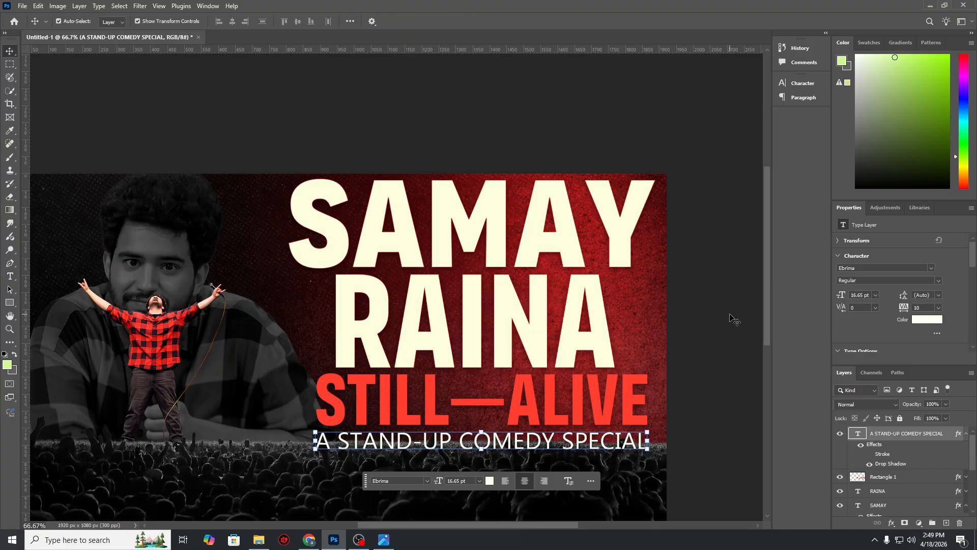
# Step: Hide the Drop Shadow effect on the STILL—ALIVE layer, Rectangle 1
pyautogui.click(637, 406)
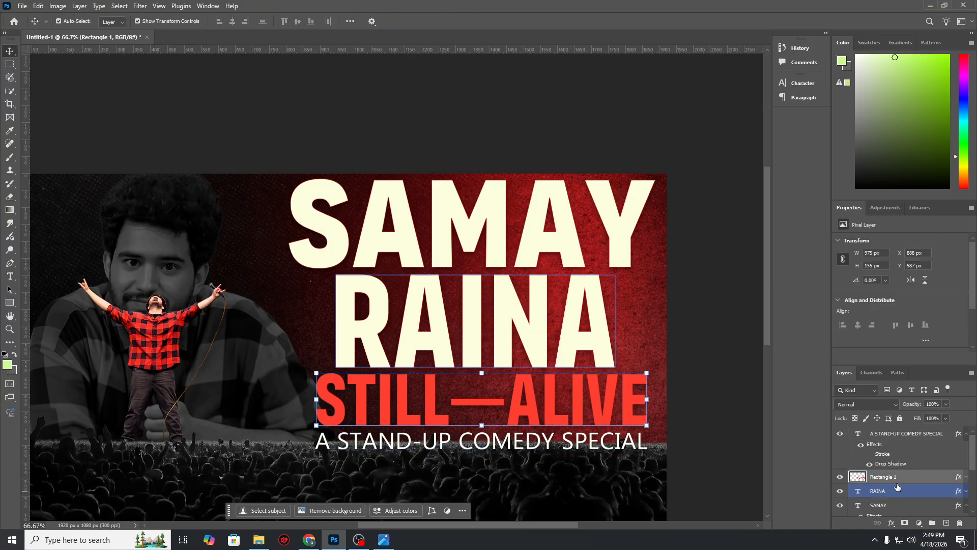
pyautogui.click(966, 477)
pyautogui.scroll(-3, 944, 483)
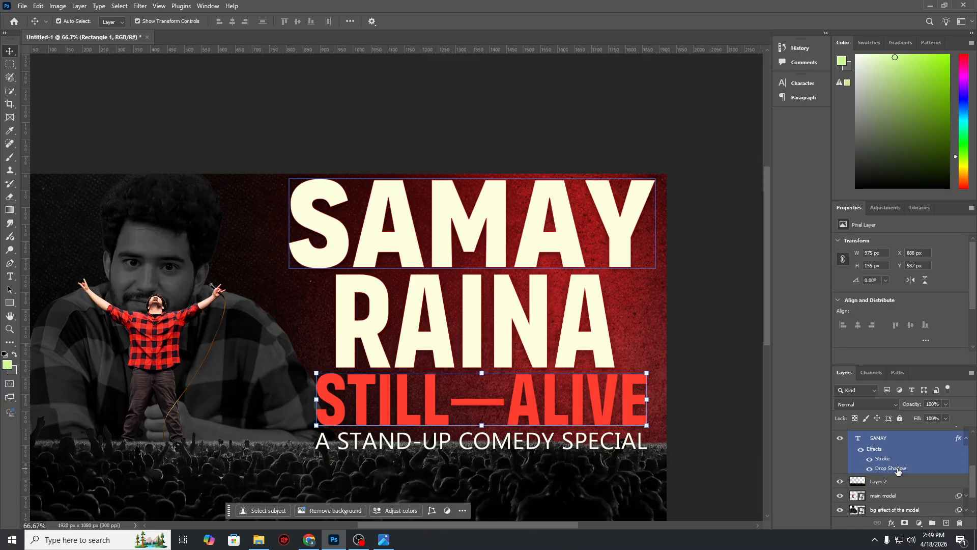
pyautogui.scroll(2, 889, 469)
pyautogui.click(868, 455)
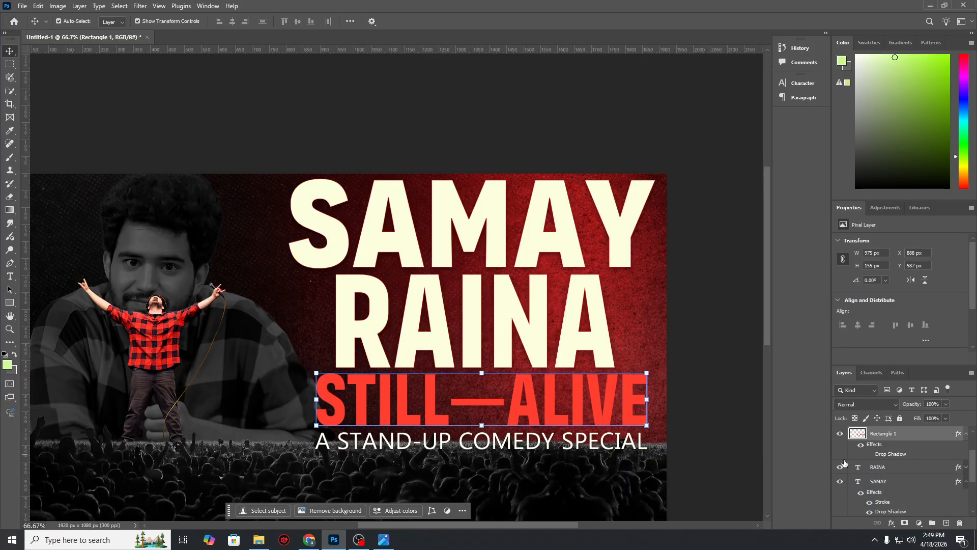
pyautogui.click(762, 464)
# Step: Apply a Color Overlay in orange #ff4901 to the STILL—ALIVE layer, Rectangle 1
pyautogui.click(612, 405)
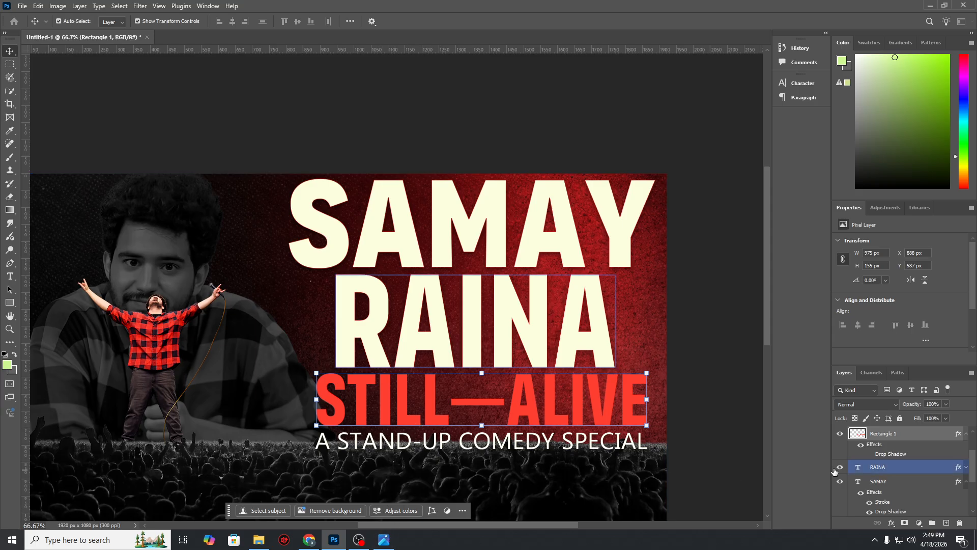
pyautogui.doubleClick(921, 434)
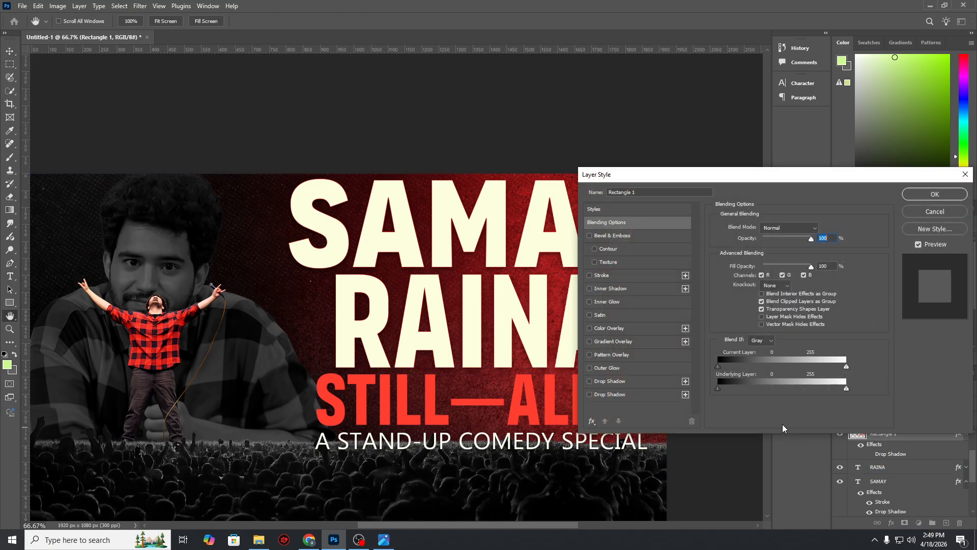
pyautogui.click(965, 174)
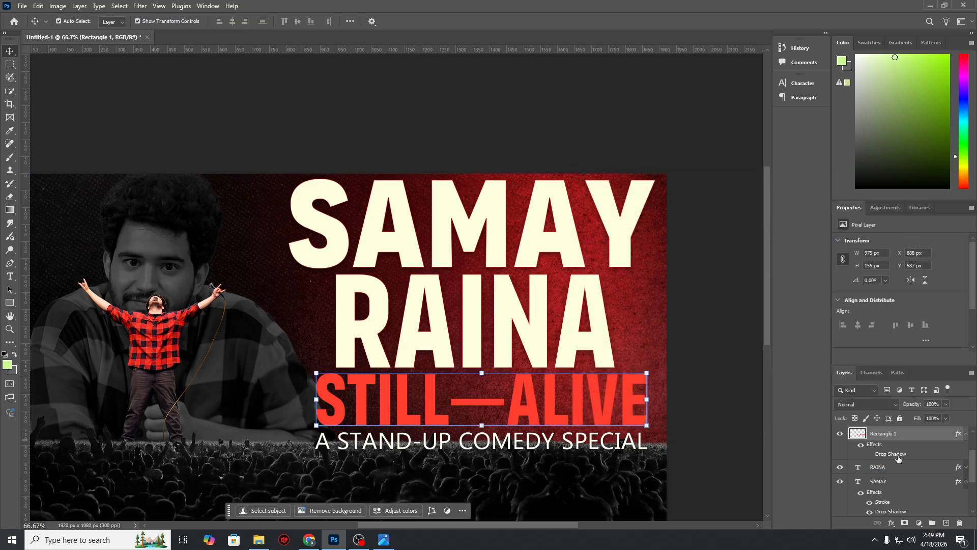
pyautogui.doubleClick(916, 437)
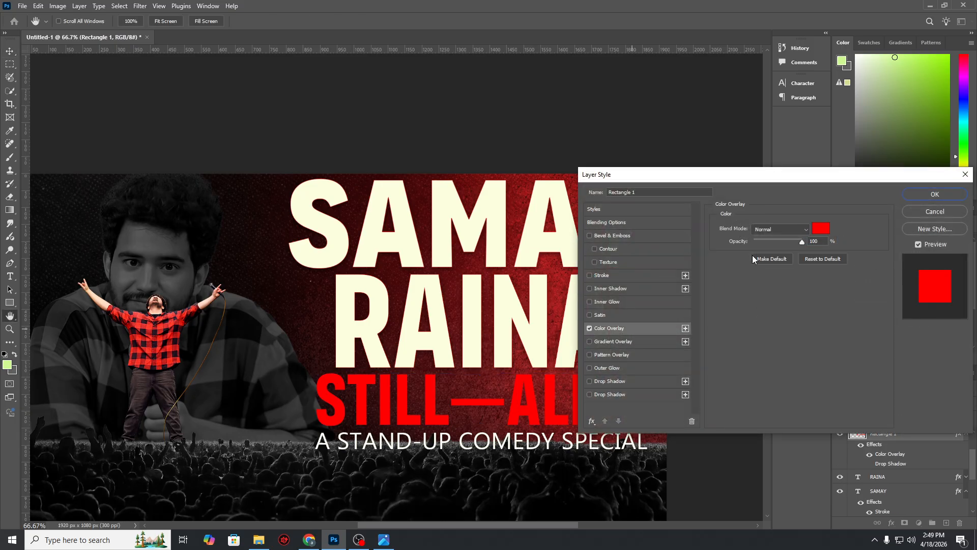
pyautogui.click(820, 228)
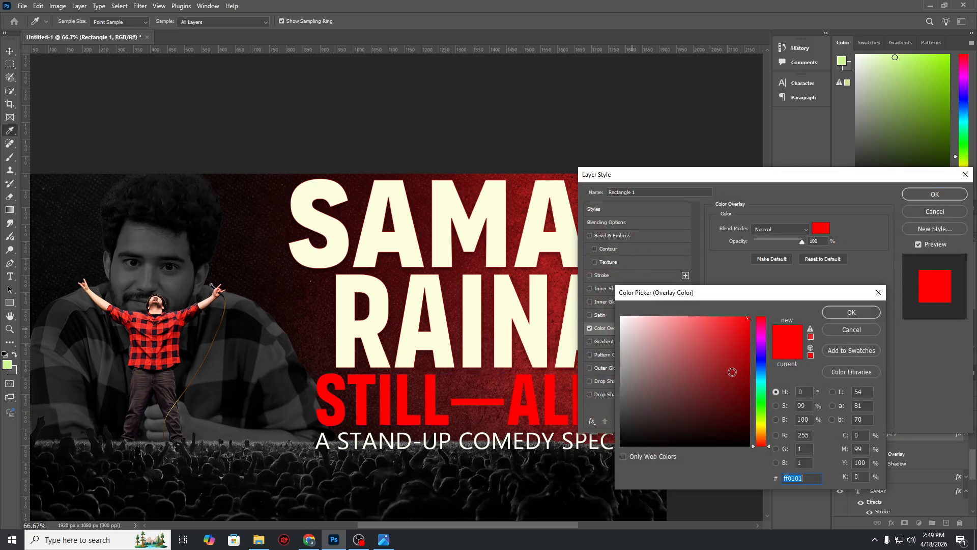
pyautogui.click(762, 432)
pyautogui.moveTo(762, 433); pyautogui.dragTo(764, 442)
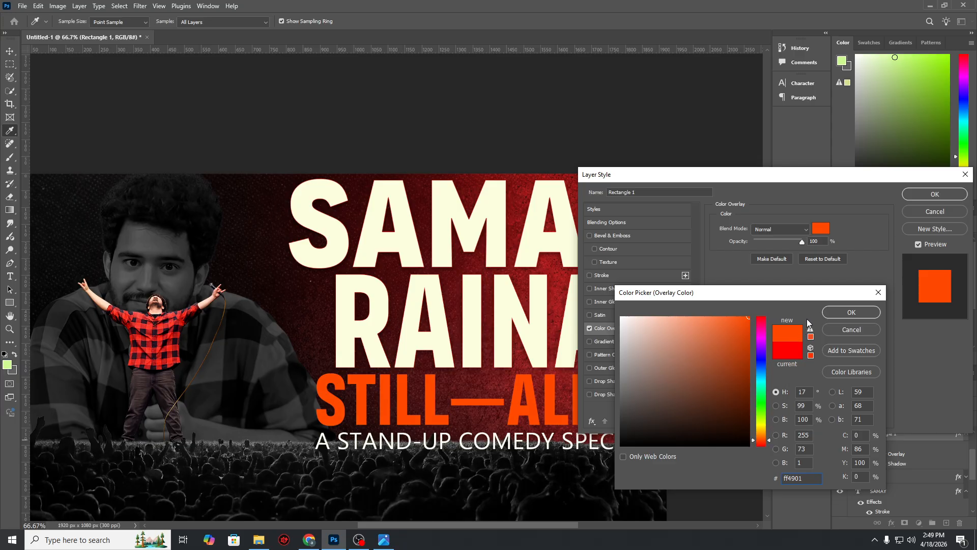
pyautogui.click(829, 314)
pyautogui.press('Return')
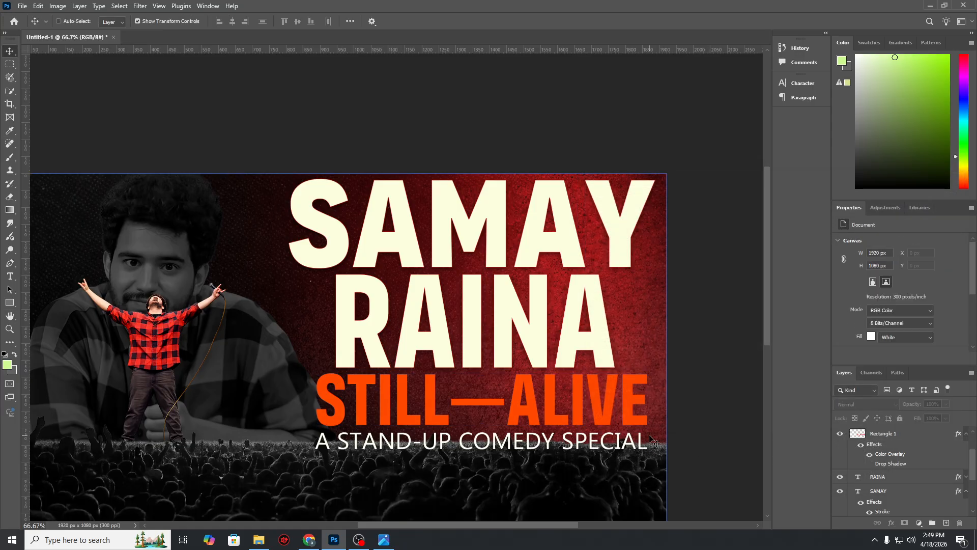
# Step: Scale the orange STILL—ALIVE layer, Rectangle 1, up proportionally to about 106%
pyautogui.hotkey('ctrl', '+')
pyautogui.scroll(-2, 599, 383)
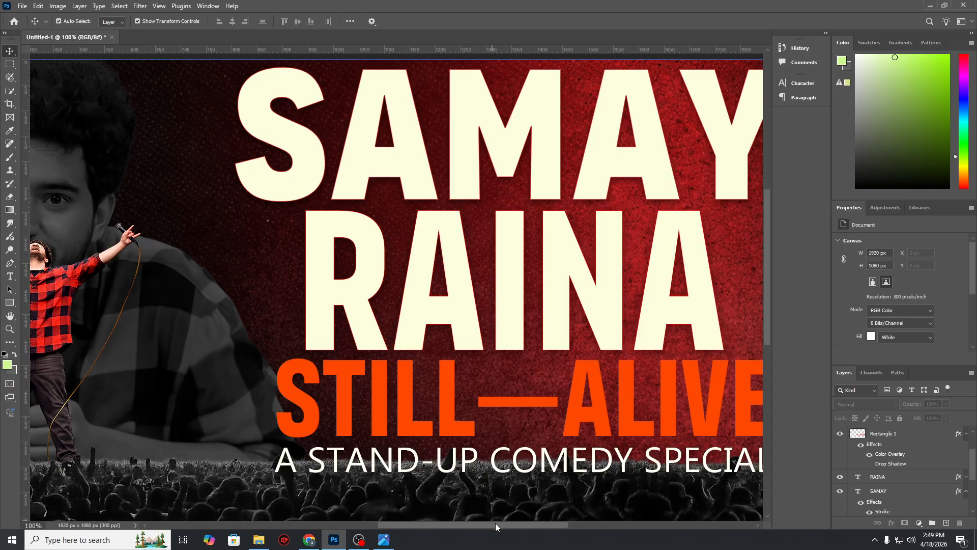
pyautogui.moveTo(496, 523); pyautogui.dragTo(536, 522)
pyautogui.click(462, 417)
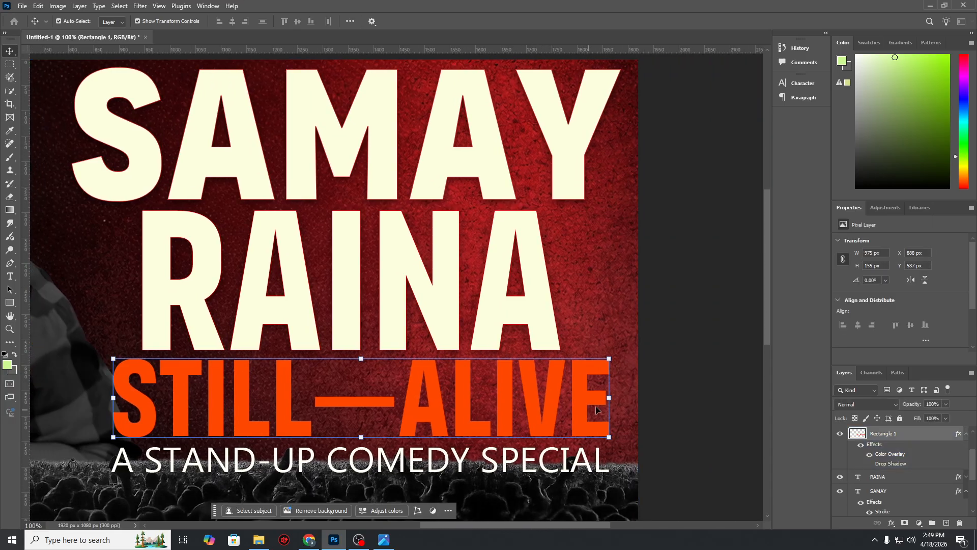
pyautogui.moveTo(609, 397)
pyautogui.mouseDown()
pyautogui.moveTo(629, 397)
pyautogui.moveTo(580, 408)
pyautogui.moveTo(641, 387)
pyautogui.moveTo(621, 398)
pyautogui.mouseUp()
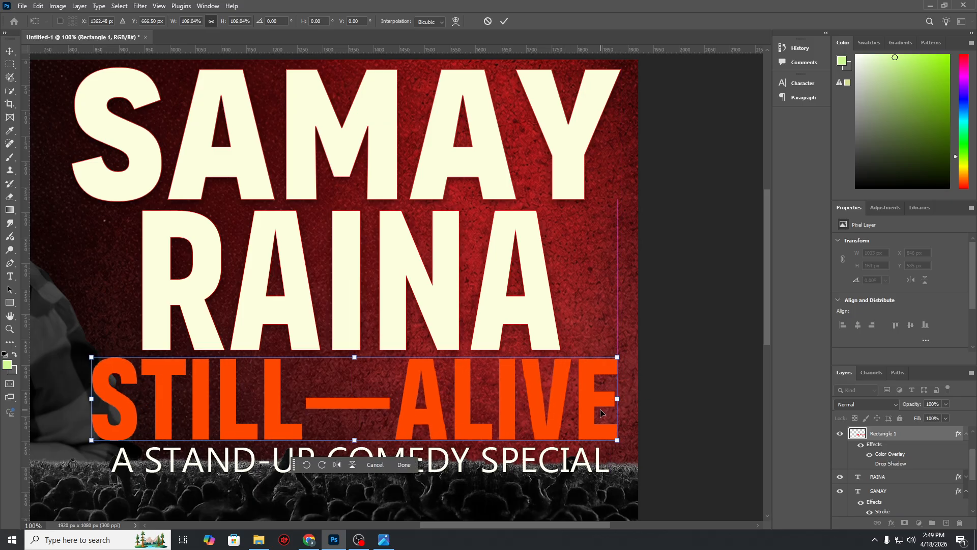
# Step: Nudge the enlarged STILL—ALIVE title right and slightly down beneath RAINA, and apply the transform
pyautogui.press('Down')
pyautogui.press('Down')
pyautogui.press('Down')
pyautogui.press('Down')
pyautogui.press('Right')
pyautogui.press('Right')
pyautogui.press('Right')
pyautogui.press('Right')
pyautogui.press('Right')
pyautogui.press('Right')
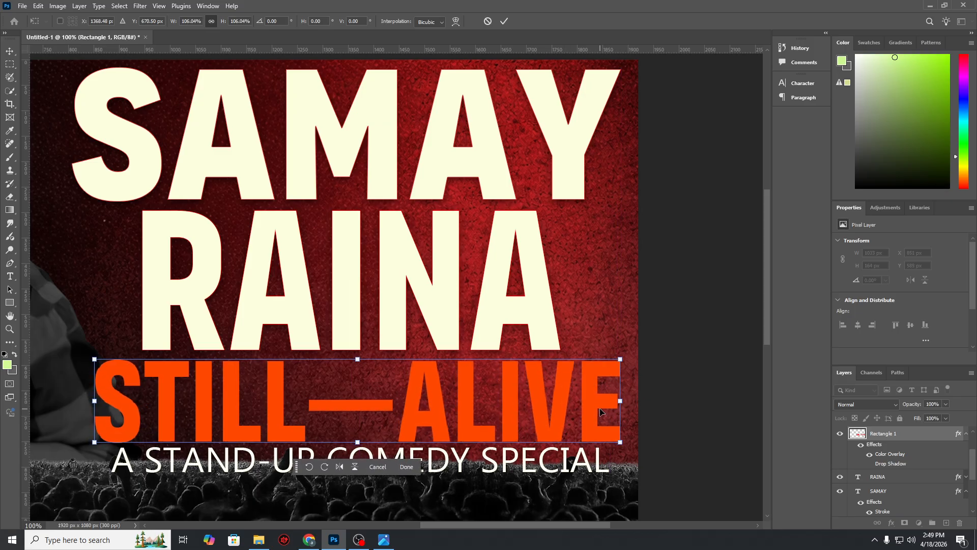
pyautogui.press('Left')
pyautogui.press('Up')
pyautogui.press('Up')
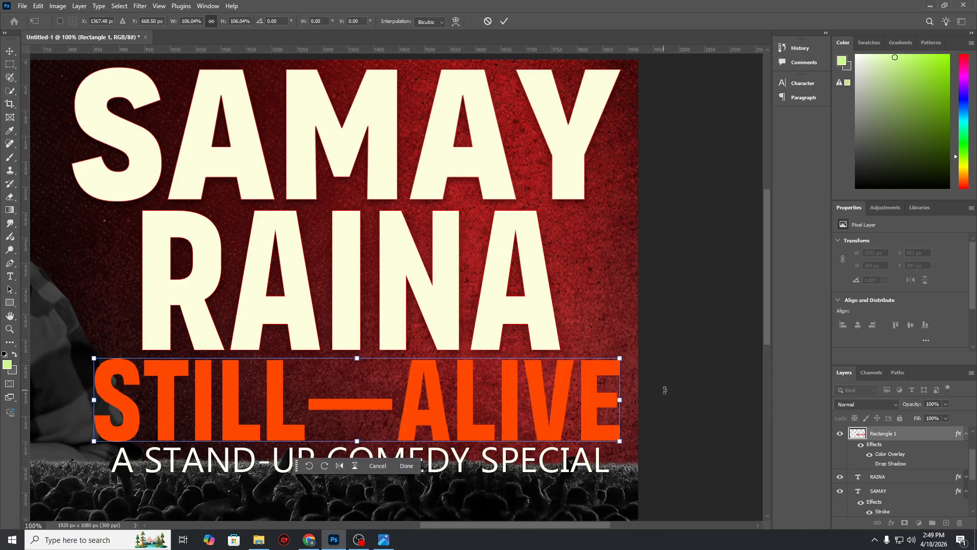
pyautogui.press('Return')
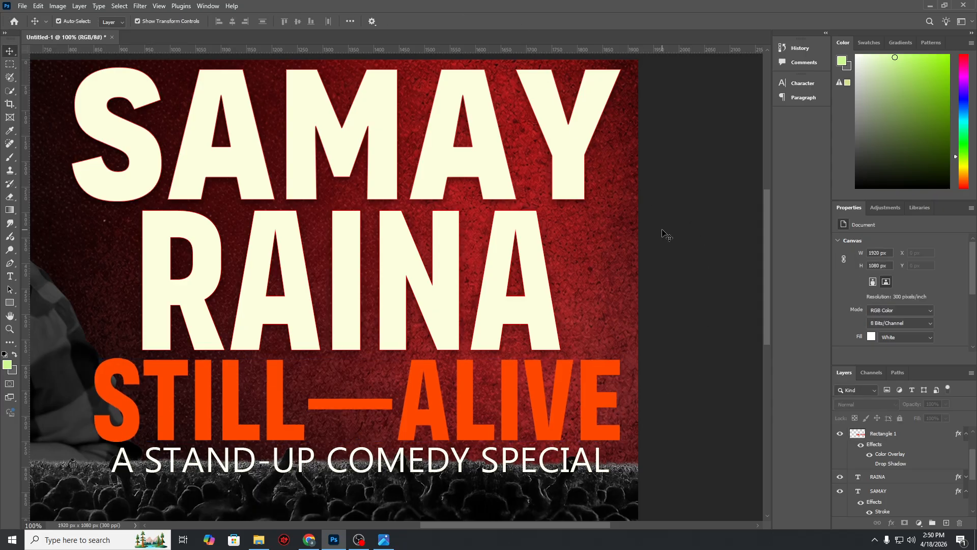
pyautogui.hotkey('ctrl', '-')
pyautogui.hotkey('ctrl', '-')
pyautogui.hotkey('ctrl', '-')
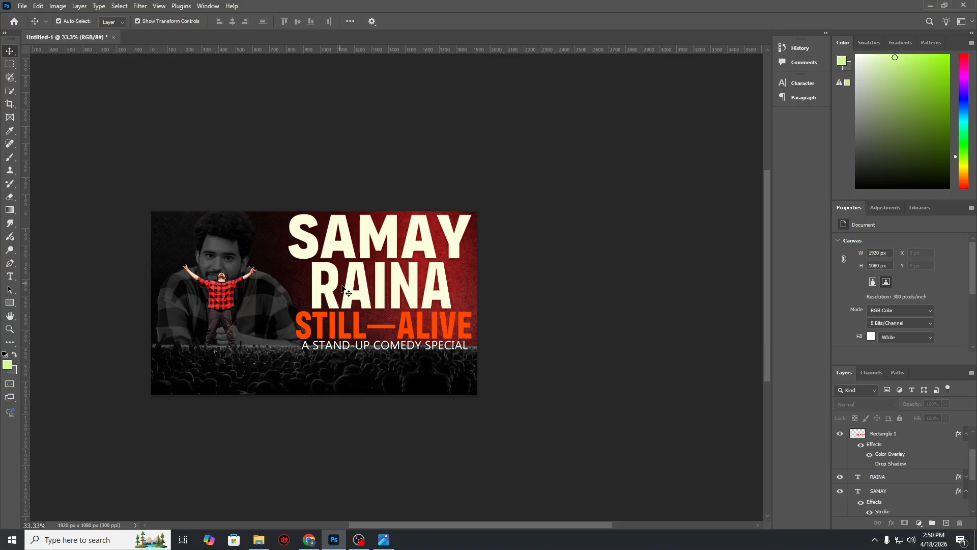
pyautogui.scroll(-1, 563, 337)
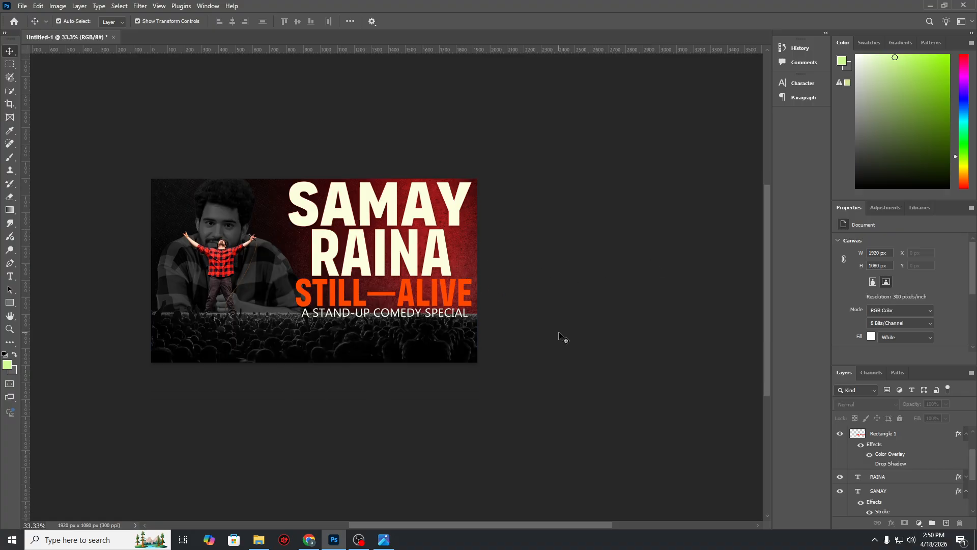
pyautogui.scroll(1, 563, 337)
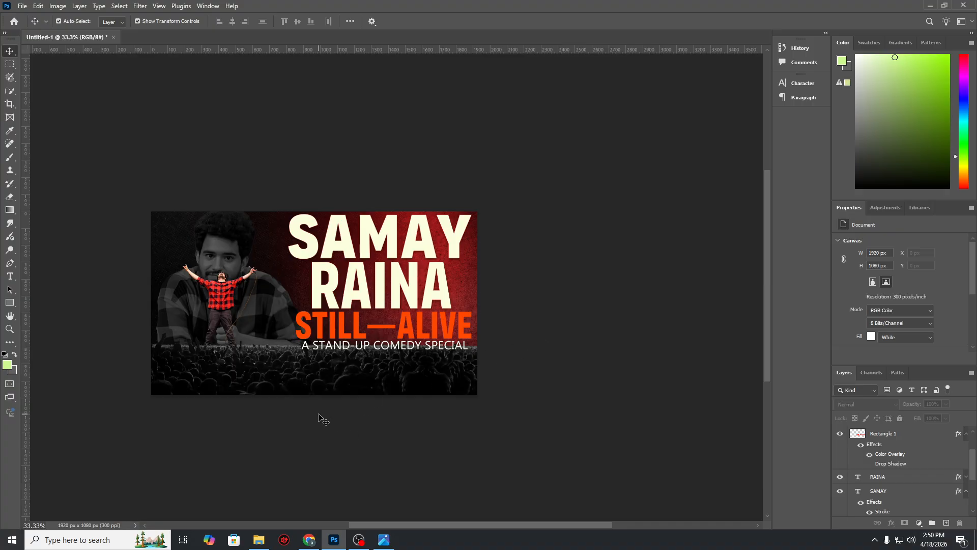
# Step: Switch to Chrome and search Google Images for "grunge texture" in a new tab
pyautogui.click(309, 540)
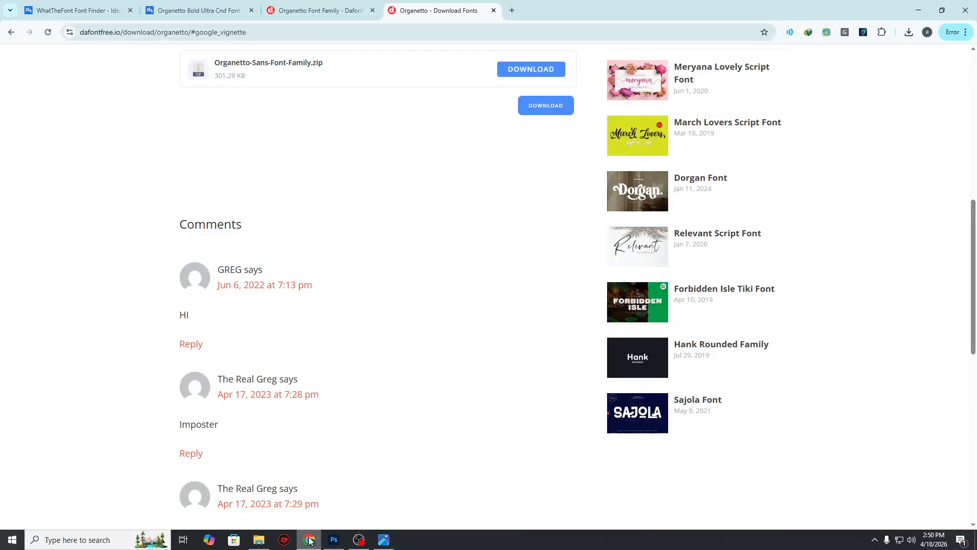
pyautogui.click(512, 10)
pyautogui.write('GRUNGER')
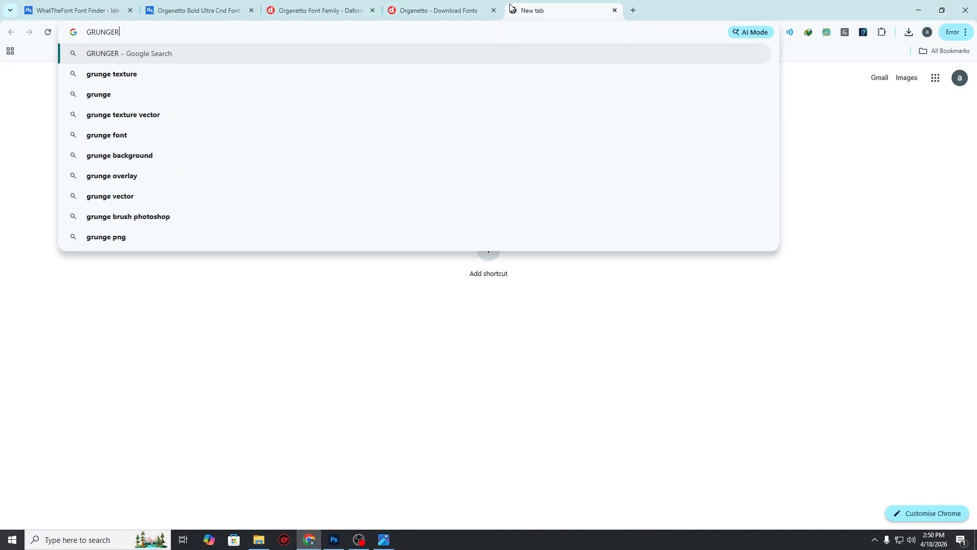
pyautogui.press('Down')
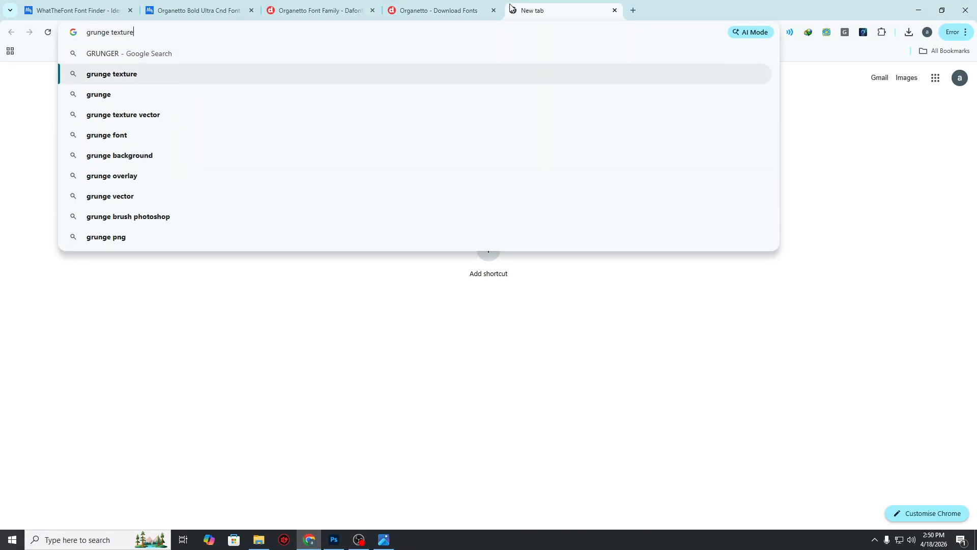
pyautogui.press('Return')
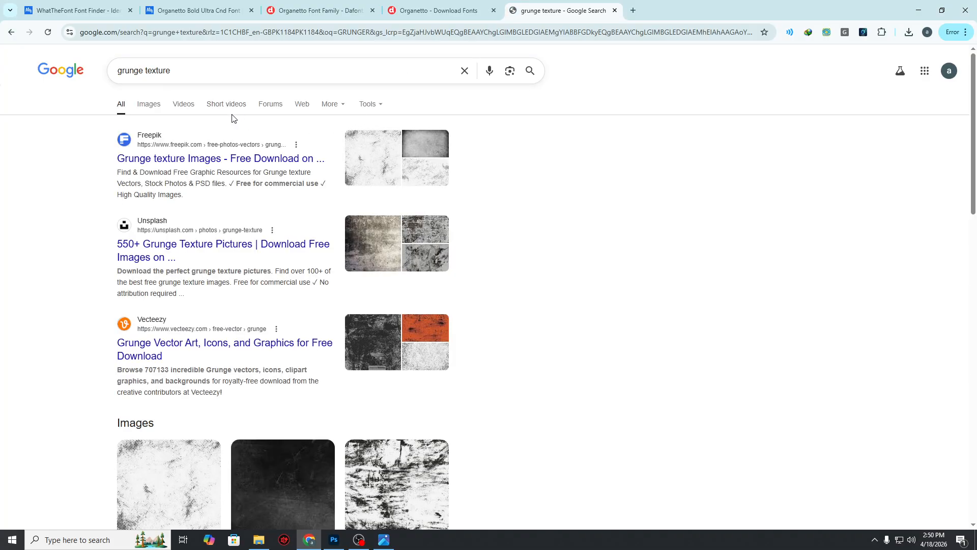
pyautogui.click(153, 102)
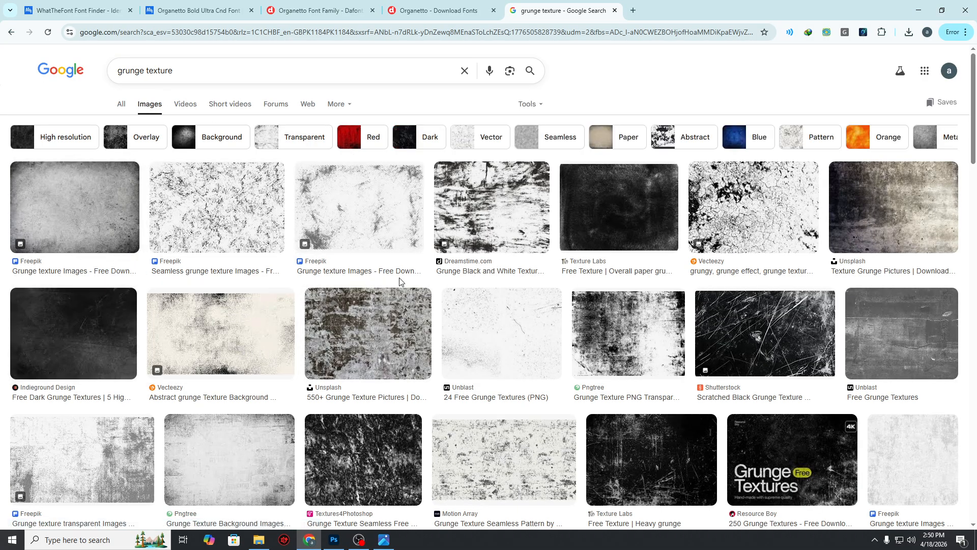
# Step: Copy the search phrase "grunge texture" and open ChatGPT in another new tab
pyautogui.tripleClick(202, 68)
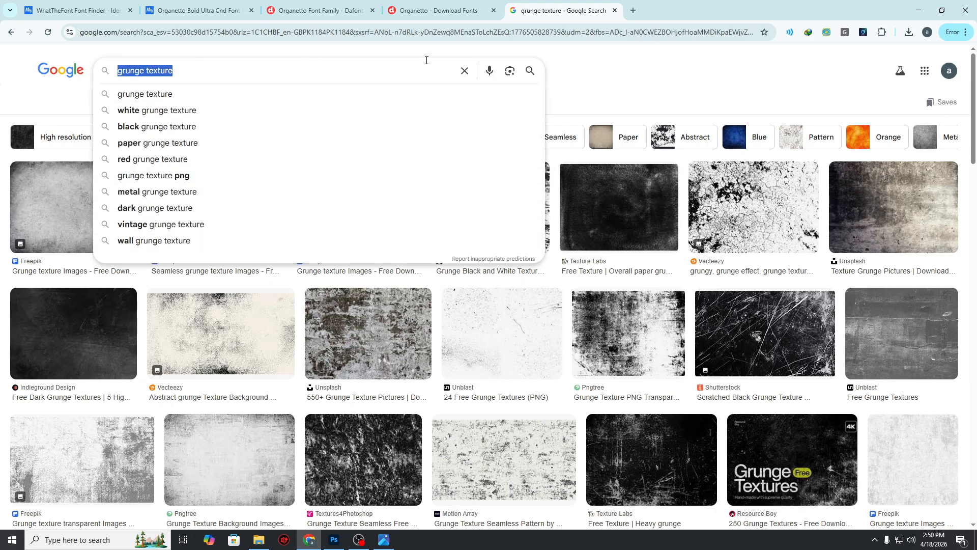
pyautogui.click(634, 10)
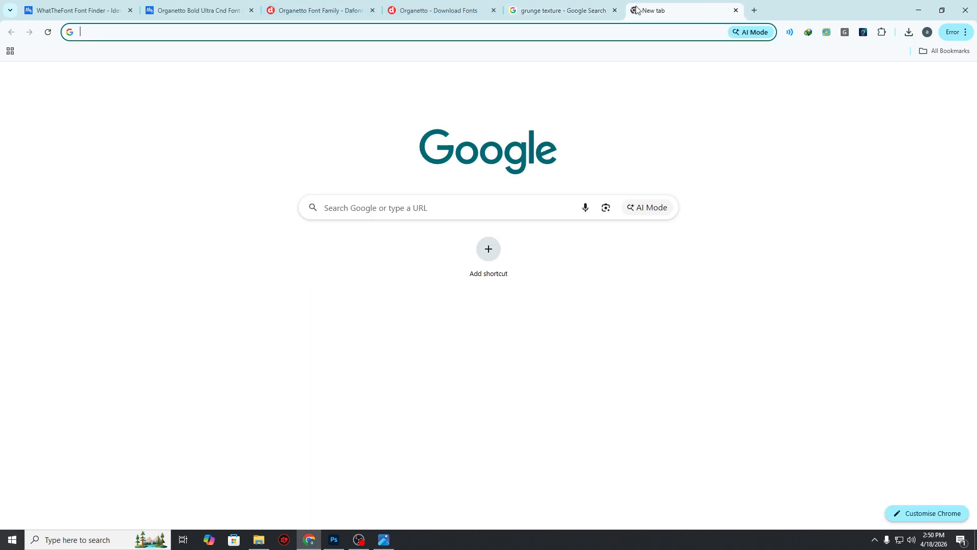
pyautogui.write('Ch')
pyautogui.press('Return')
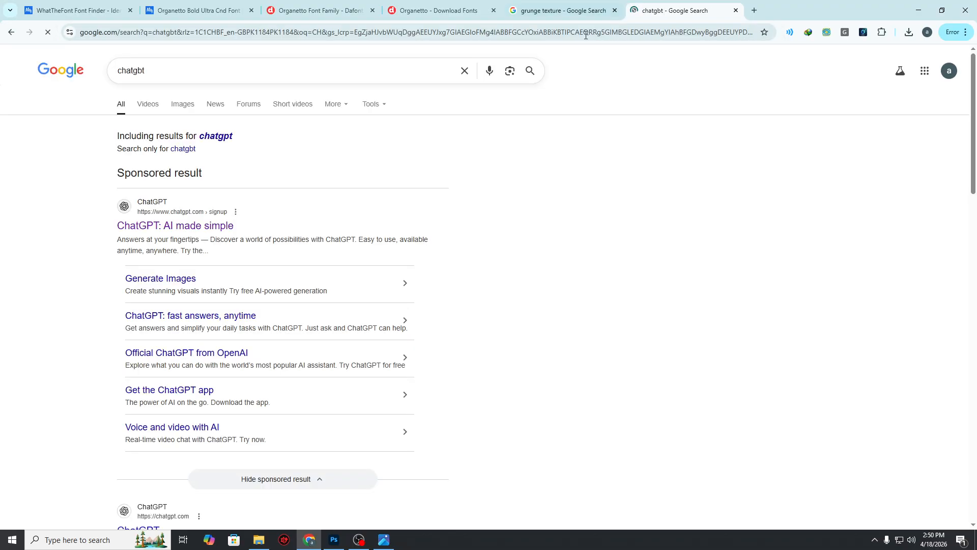
pyautogui.click(207, 225)
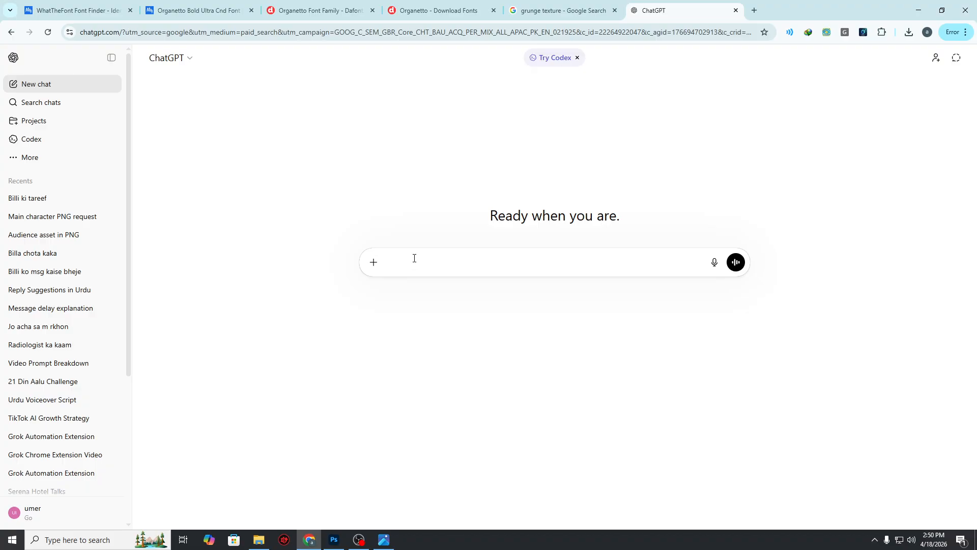
# Step: Request a grunge image from ChatGPT with the prompt "I NEED grunge texture PARTICLES IN PNG. GENEREATE NOW"
pyautogui.write('I NEED grunge texture PARTICLES IN  PNG.')
pyautogui.write('G. G')
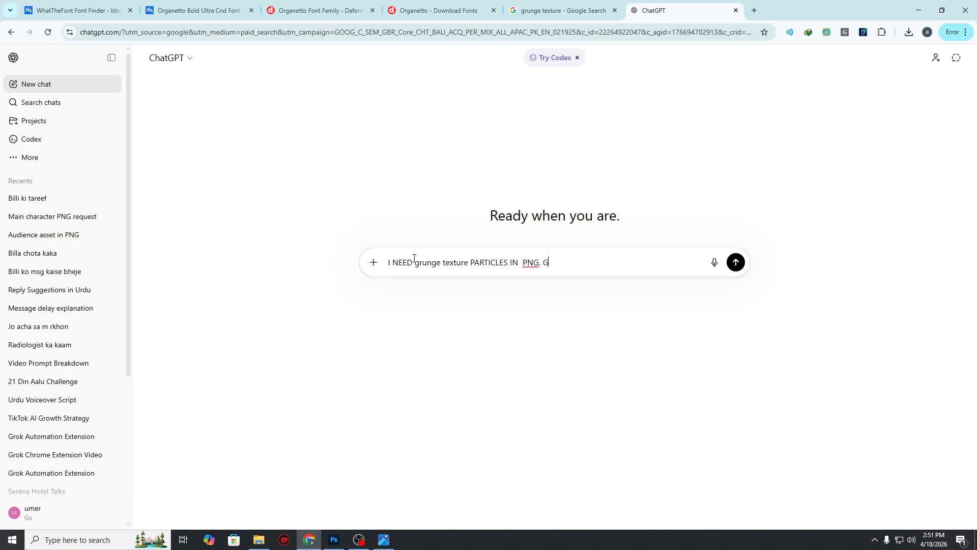
pyautogui.write('ENEREATE NOW')
pyautogui.press('Return')
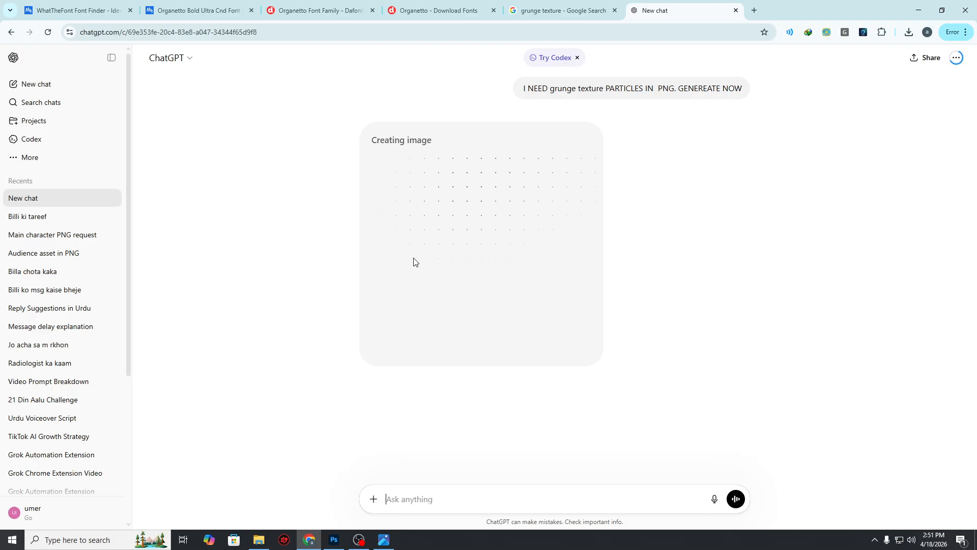
# Step: Switch back to Photoshop and collapse the effects lists of the text layers, including Rectangle 1 and SAMAY
pyautogui.click(334, 540)
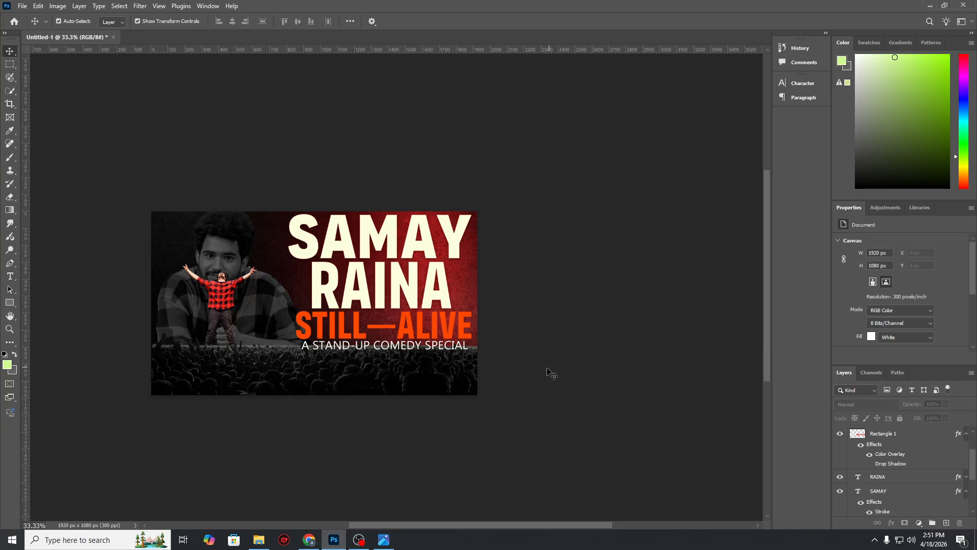
pyautogui.hotkey('ctrl', '+')
pyautogui.hotkey('ctrl', '+')
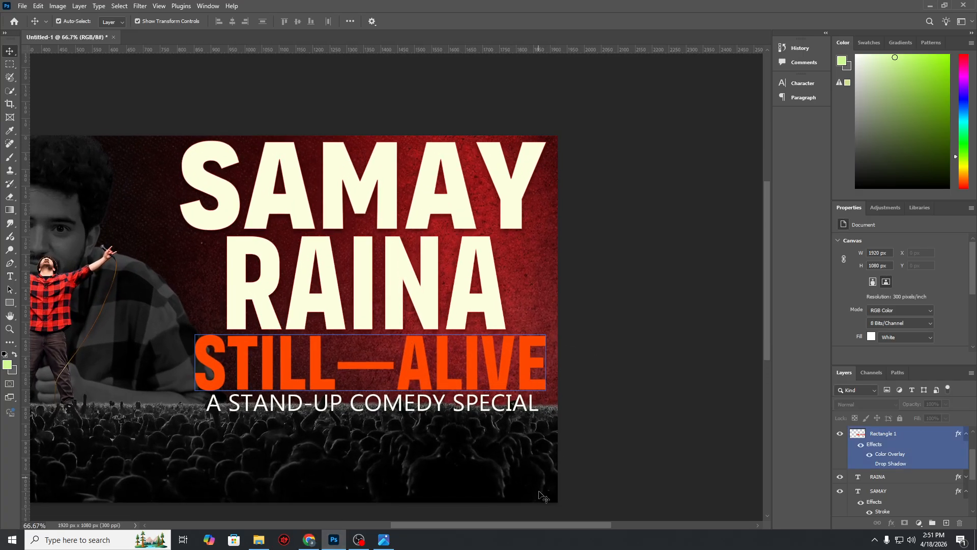
pyautogui.moveTo(567, 525); pyautogui.dragTo(496, 515)
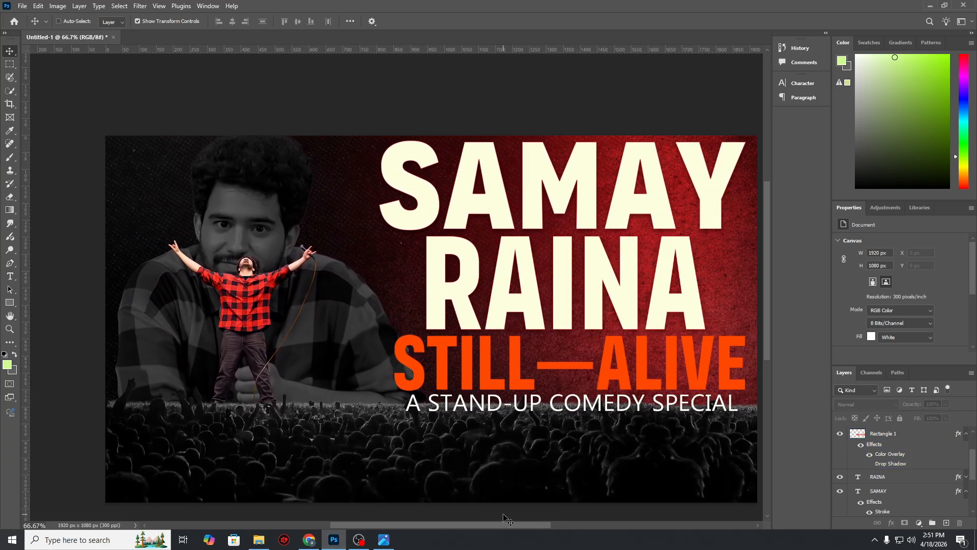
pyautogui.hotkey('ctrl', '-')
pyautogui.click(915, 441)
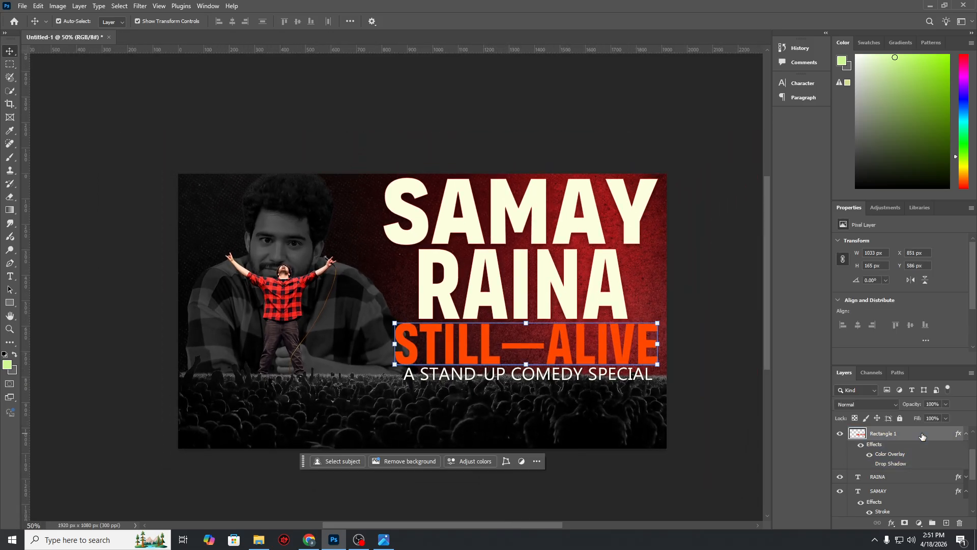
pyautogui.scroll(1, 923, 438)
pyautogui.click(966, 433)
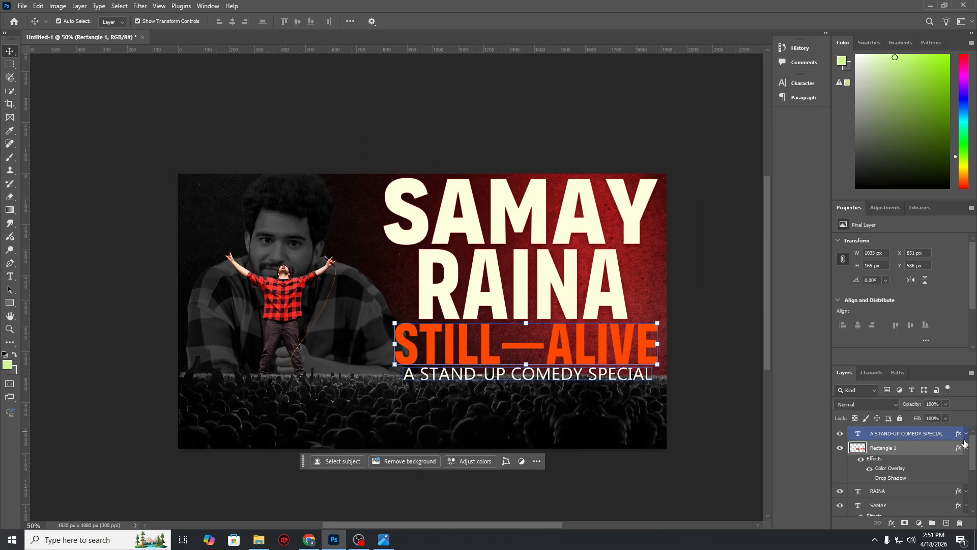
pyautogui.click(966, 447)
pyautogui.click(965, 477)
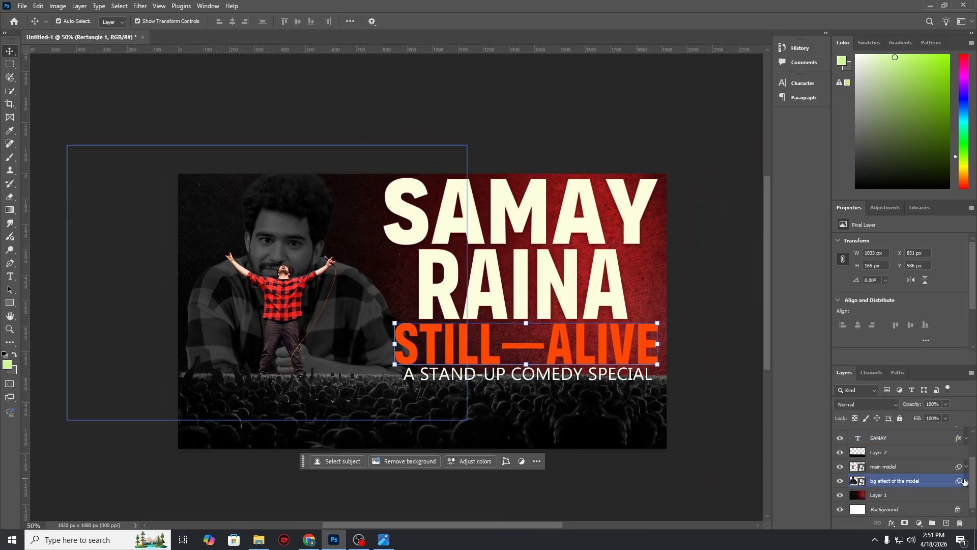
# Step: Group the layers from SAMAY up to A STAND-UP COMEDY SPECIAL and rename the group TEXT
pyautogui.click(926, 490)
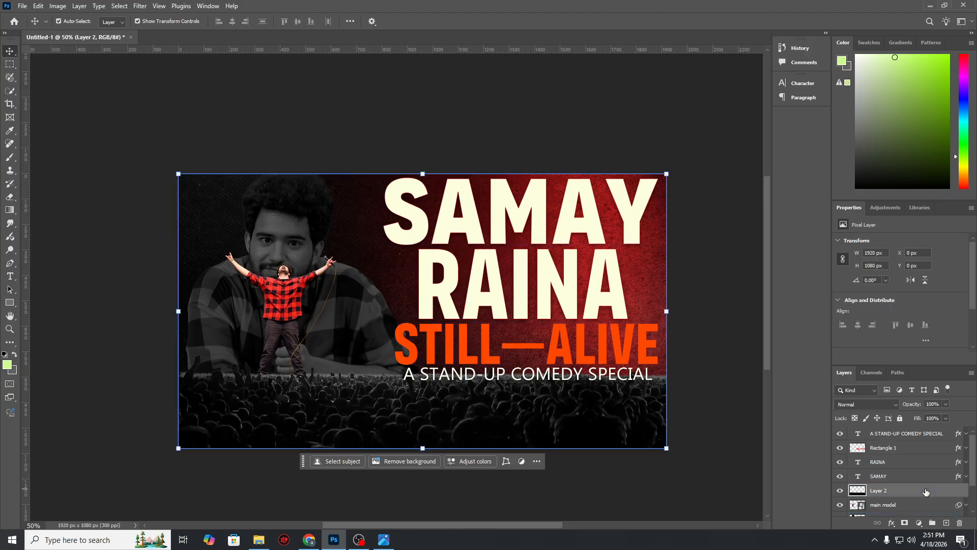
pyautogui.click(920, 477)
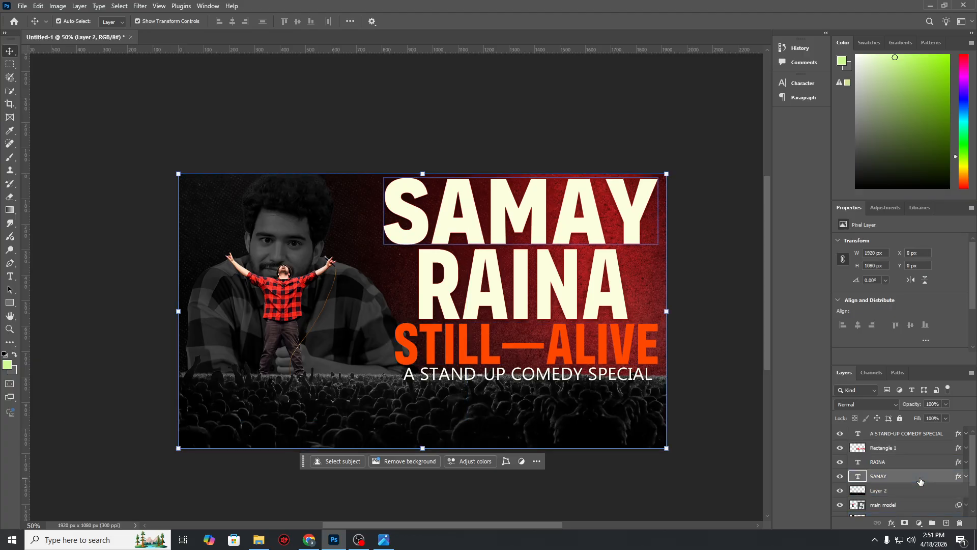
pyautogui.keyDown('shift'); pyautogui.click(913, 433); pyautogui.keyUp('shift')
pyautogui.hotkey('ctrl', 'g')
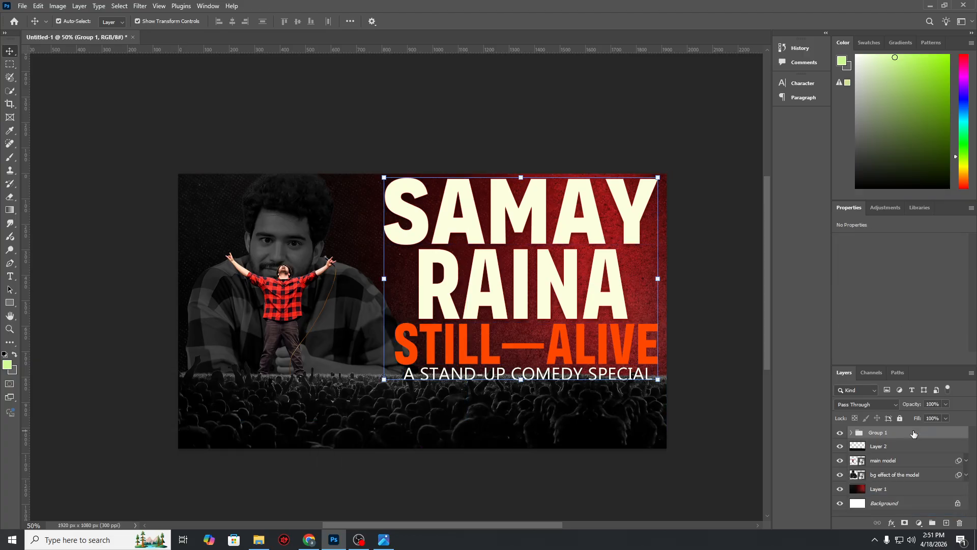
pyautogui.doubleClick(882, 432)
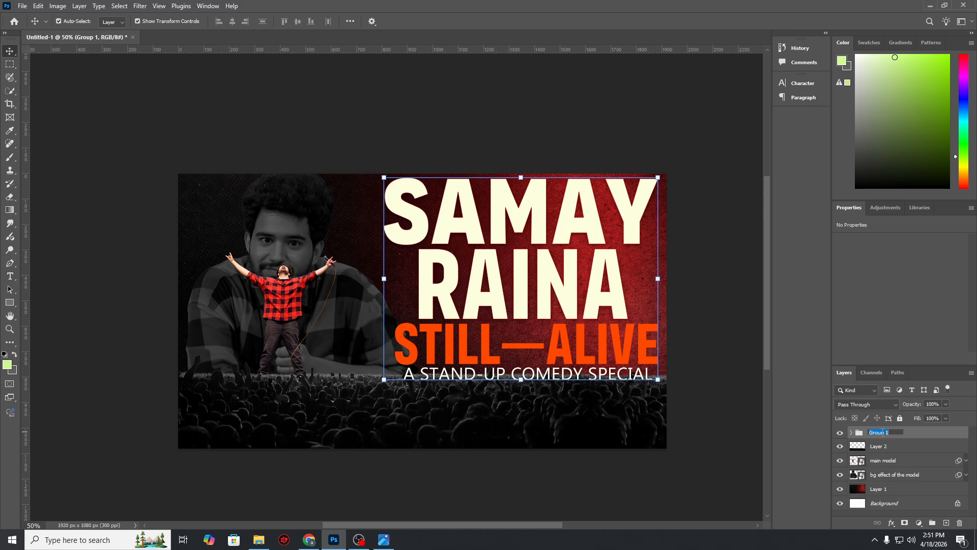
pyautogui.write('TEXT')
pyautogui.press('Return')
# Step: Unlock the white Background layer beneath Layer 1
pyautogui.click(888, 446)
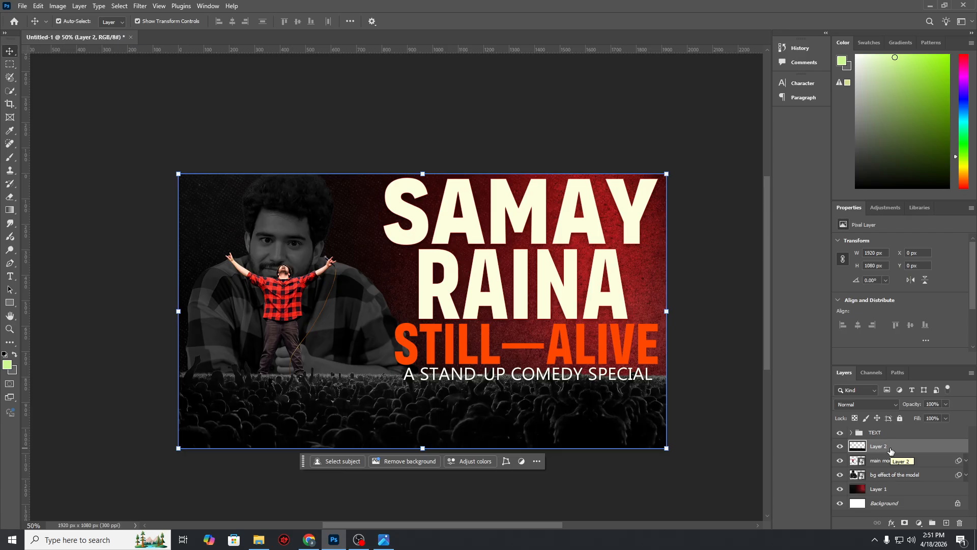
pyautogui.click(893, 489)
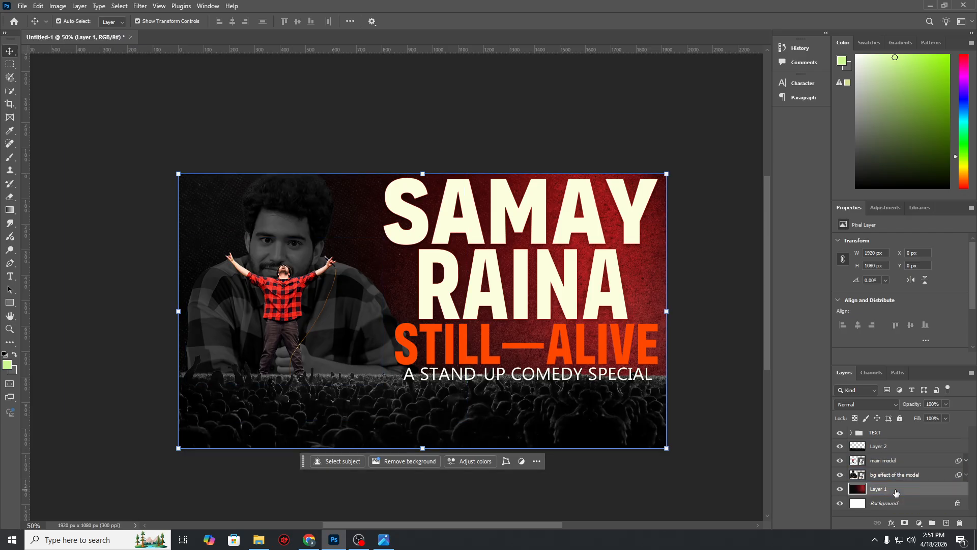
pyautogui.keyDown('ctrl'); pyautogui.click(912, 507); pyautogui.keyUp('ctrl')
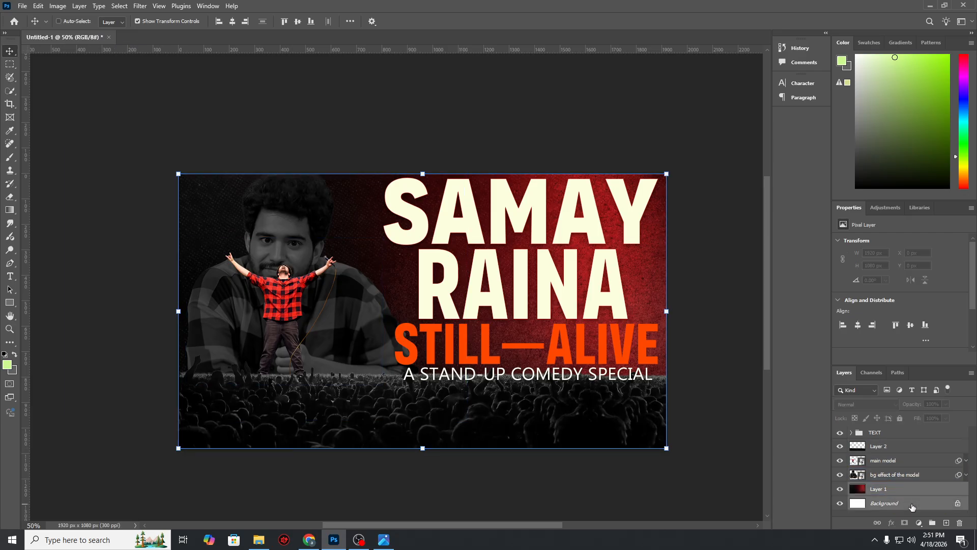
pyautogui.click(957, 504)
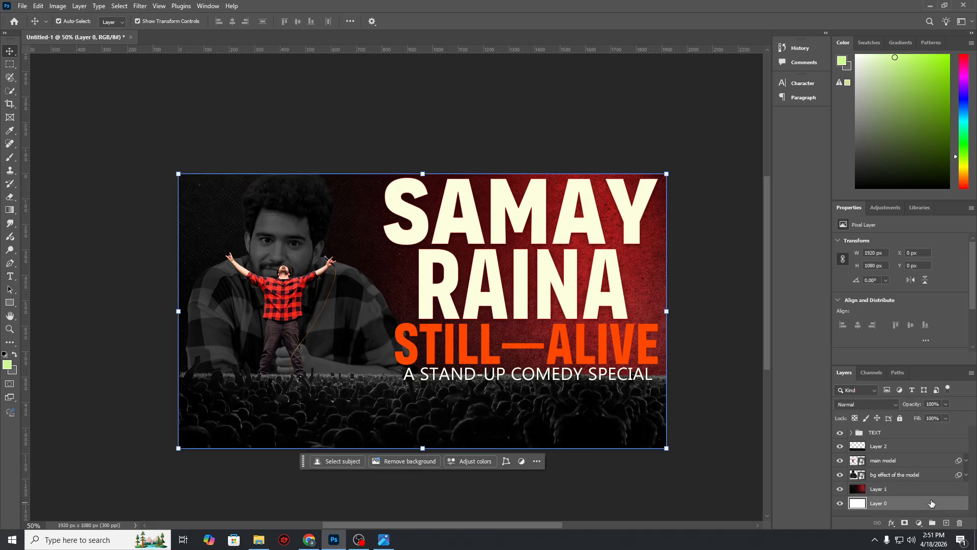
# Step: Group Layer 1 with the white layer beneath it and rename the group BACKGROUND
pyautogui.keyDown('ctrl'); pyautogui.click(910, 490); pyautogui.keyUp('ctrl')
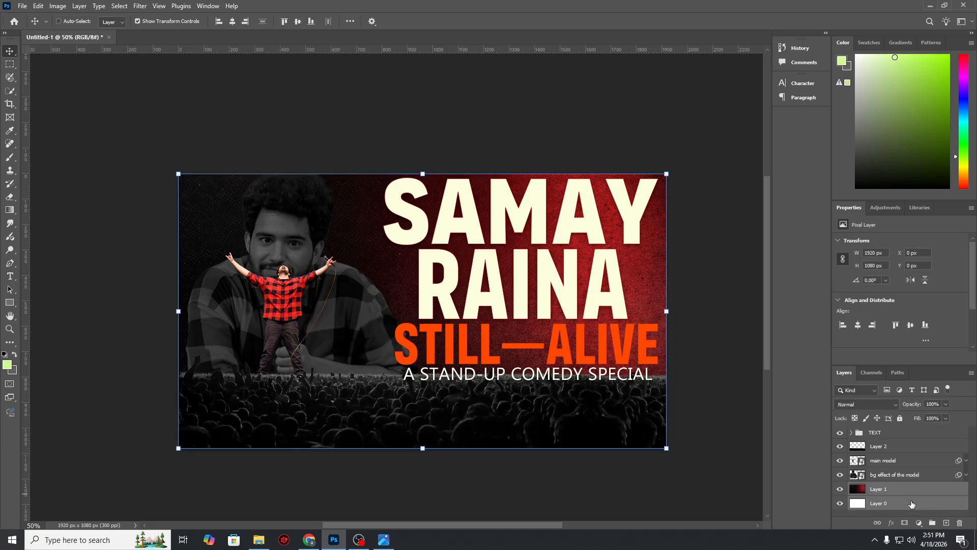
pyautogui.hotkey('ctrl', 'g')
pyautogui.doubleClick(883, 488)
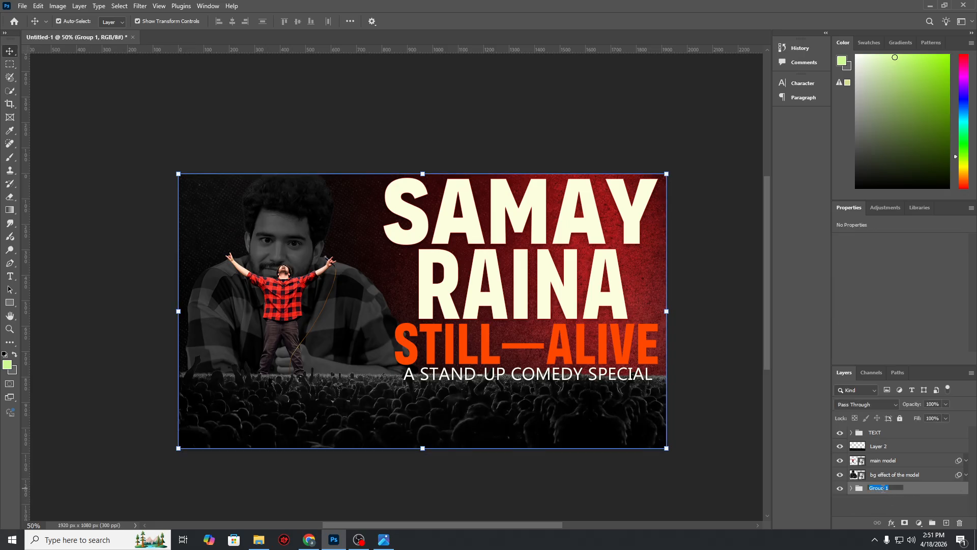
pyautogui.write('BAS')
pyautogui.write('KGROUND')
# Step: Group the main model and bg effect of the model layers and rename the group MODEL
pyautogui.click(911, 475)
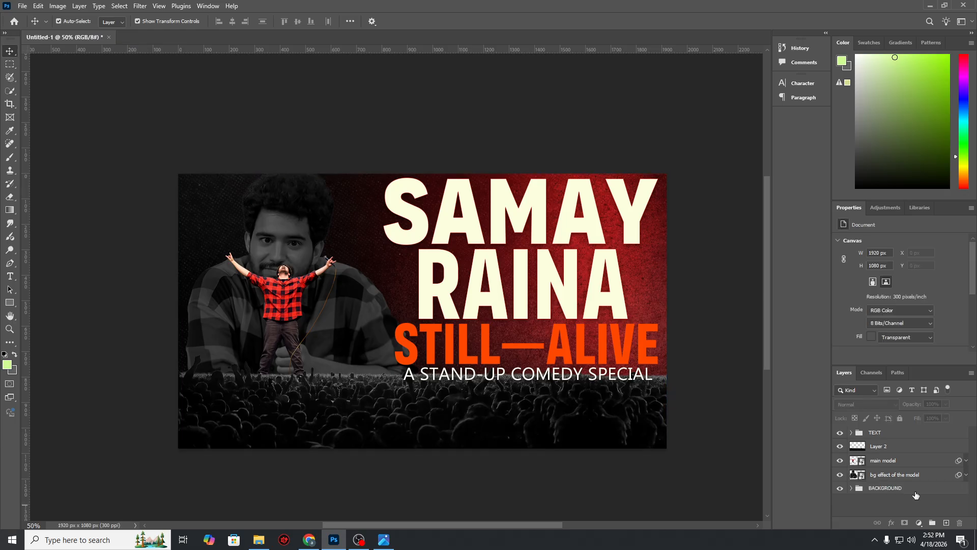
pyautogui.keyDown('ctrl'); pyautogui.click(904, 462); pyautogui.keyUp('ctrl')
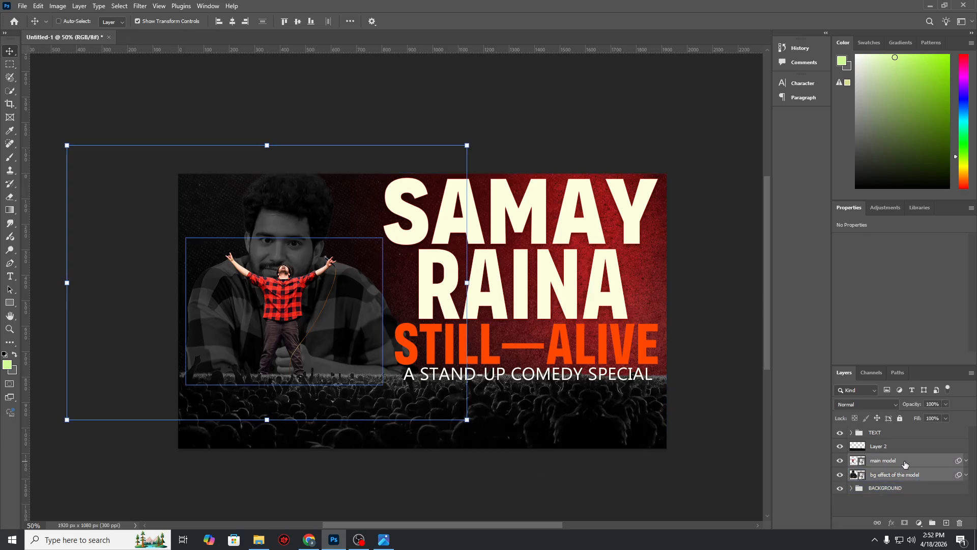
pyautogui.hotkey('ctrl', 'g')
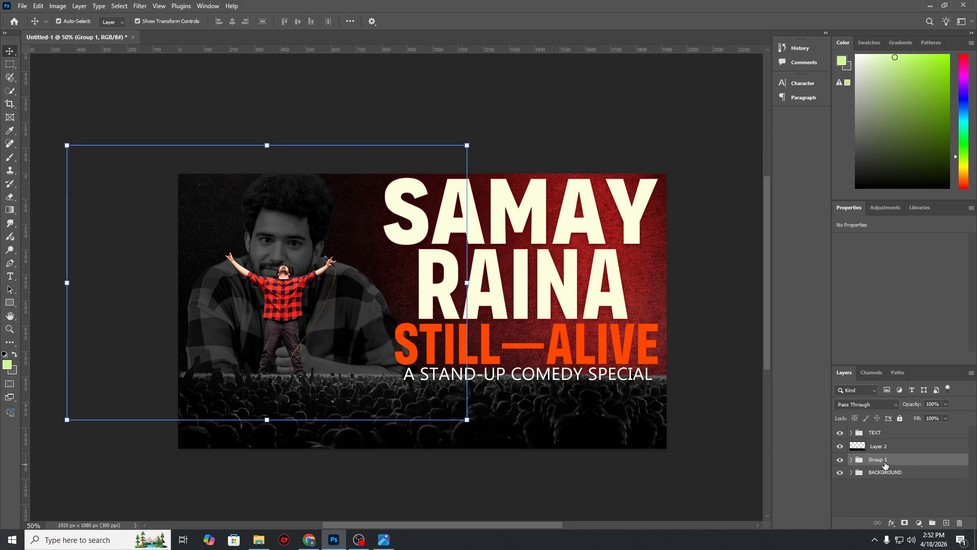
pyautogui.doubleClick(885, 461)
pyautogui.write('MODEL')
pyautogui.click(895, 499)
# Step: Put the crowd layer, Layer 2, into its own group and rename the group OBJECT
pyautogui.click(893, 446)
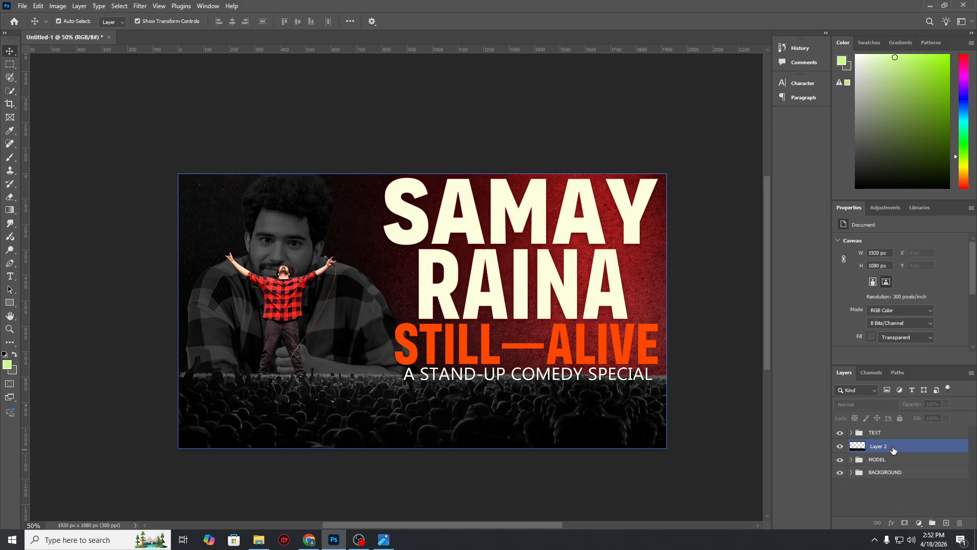
pyautogui.hotkey('ctrl', 'g')
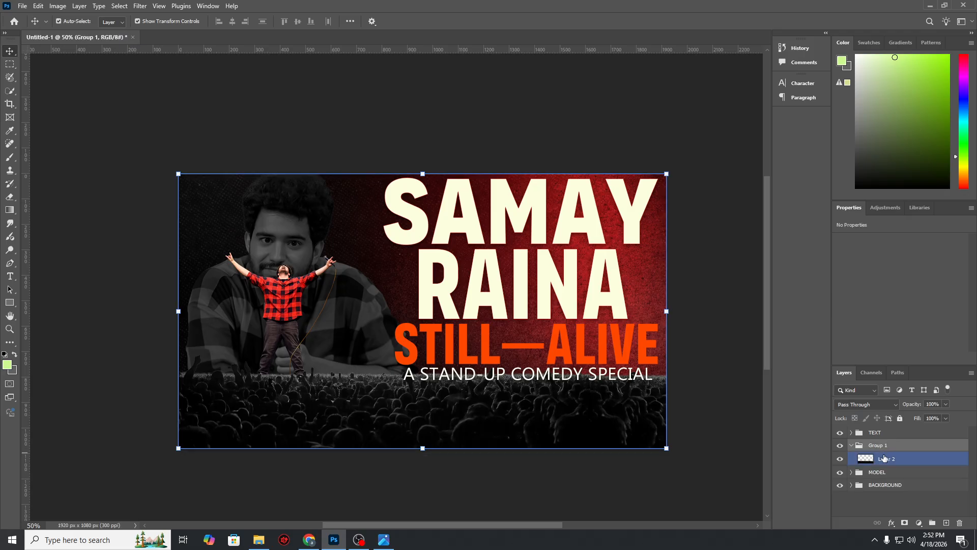
pyautogui.doubleClick(886, 445)
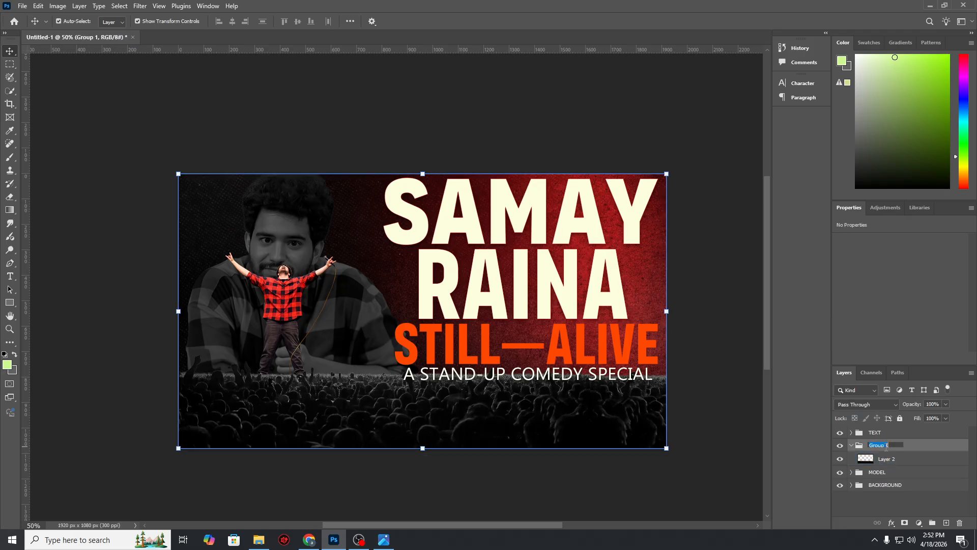
pyautogui.write('OBJECT')
pyautogui.press('Return')
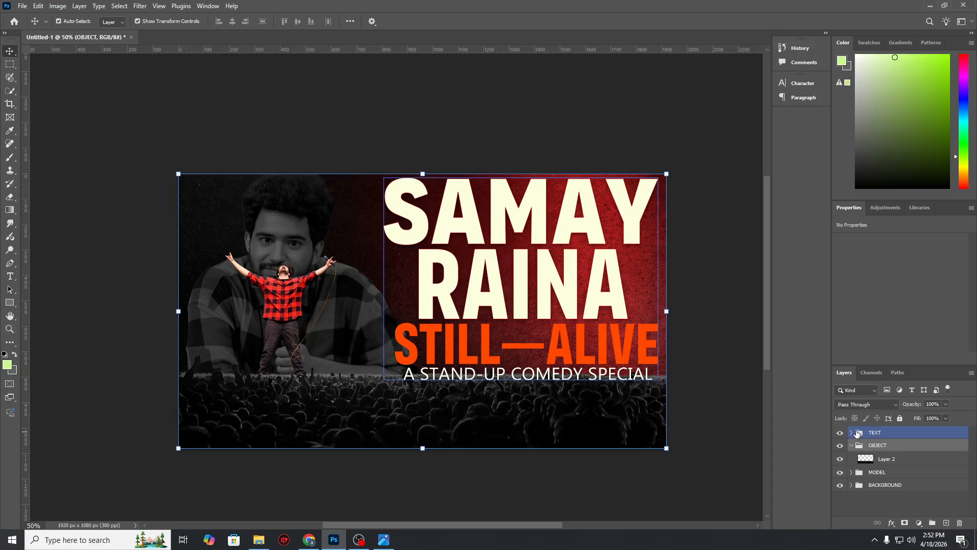
# Step: Rename Layer 2 inside the OBJECT group and collapse the group
pyautogui.click(886, 460)
pyautogui.doubleClick(888, 460)
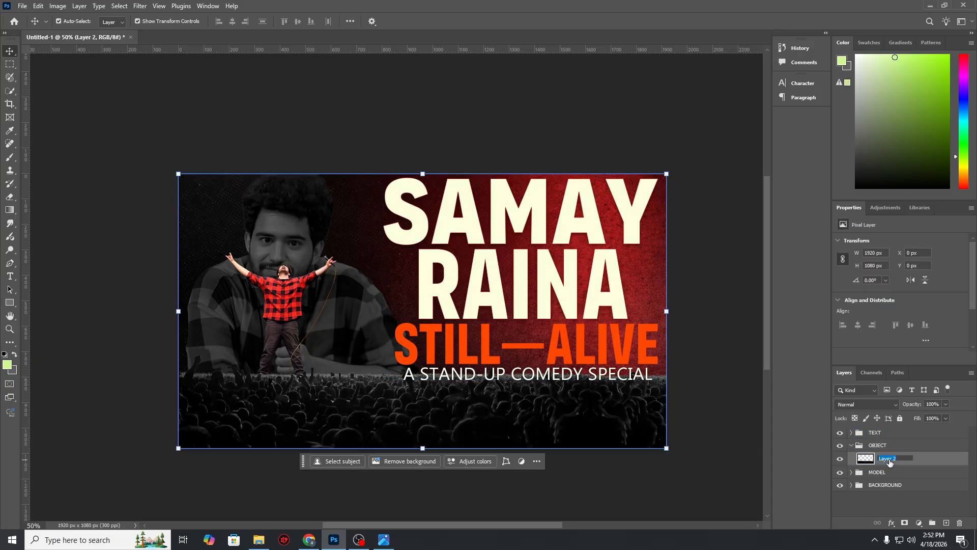
pyautogui.write('O')
pyautogui.click(884, 505)
pyautogui.click(851, 446)
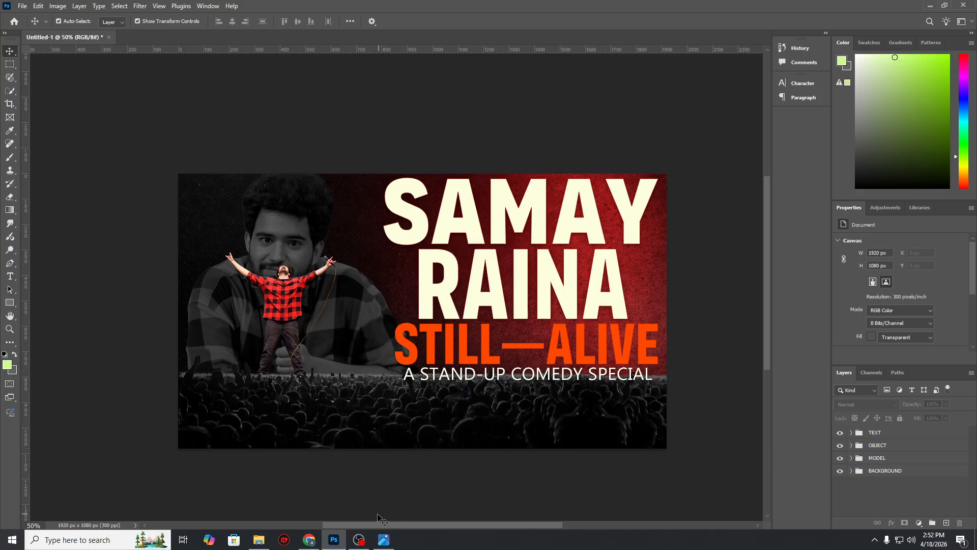
# Step: Switch to ChatGPT in Chrome, open the first generated grunge particle image and download it
pyautogui.click(309, 540)
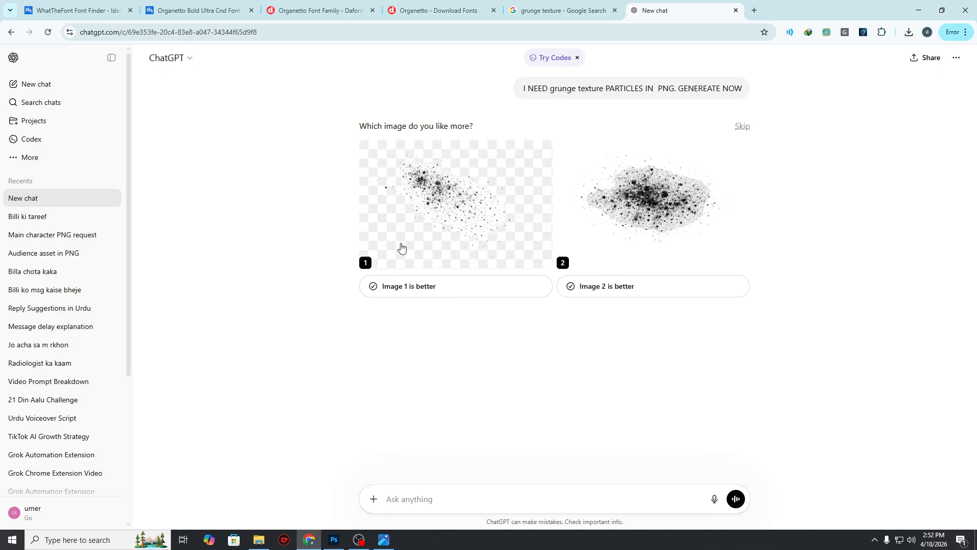
pyautogui.click(445, 248)
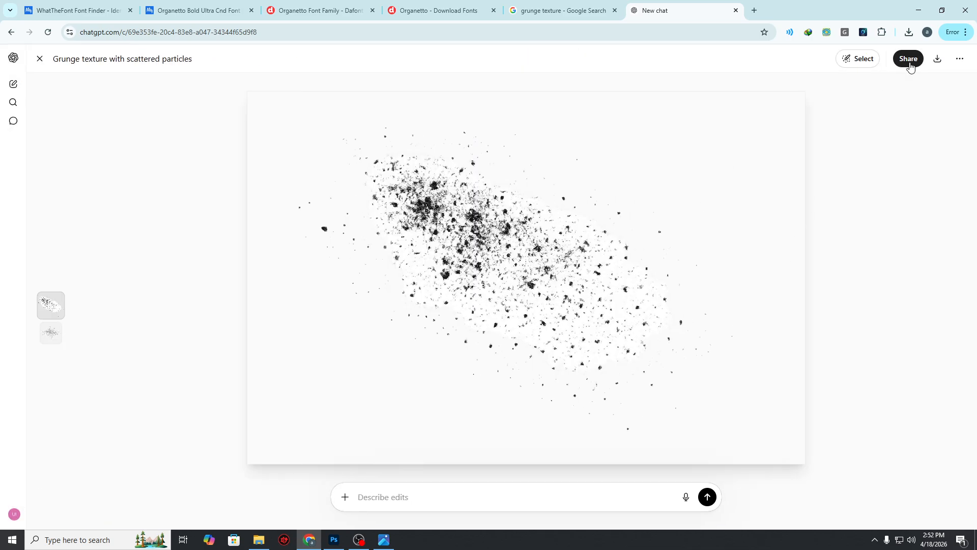
pyautogui.click(937, 62)
pyautogui.click(865, 86)
pyautogui.click(937, 58)
pyautogui.click(899, 87)
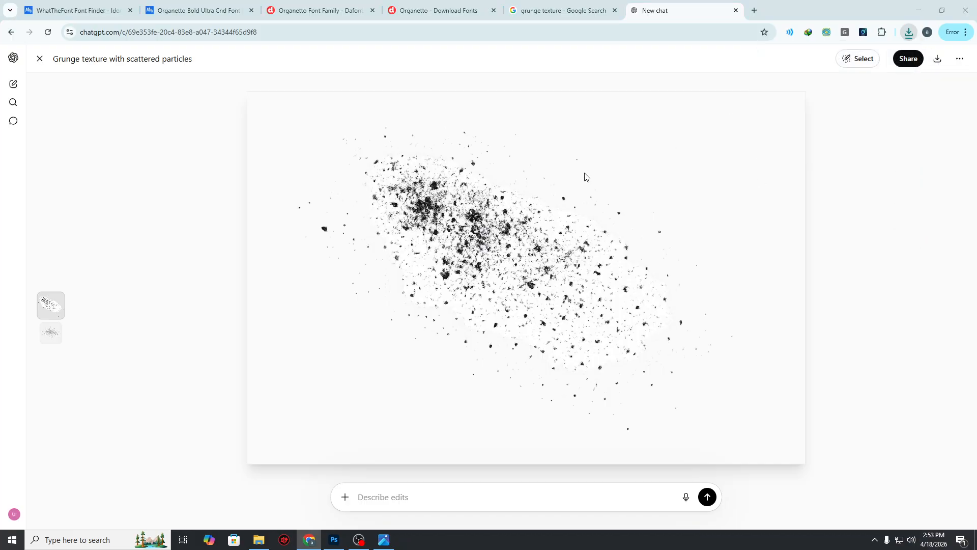
# Step: Place the downloaded grunge image into the Photoshop thumbnail over the title and set its blend mode to Multiply
pyautogui.moveTo(121, 97); pyautogui.dragTo(432, 327)
pyautogui.click(860, 404)
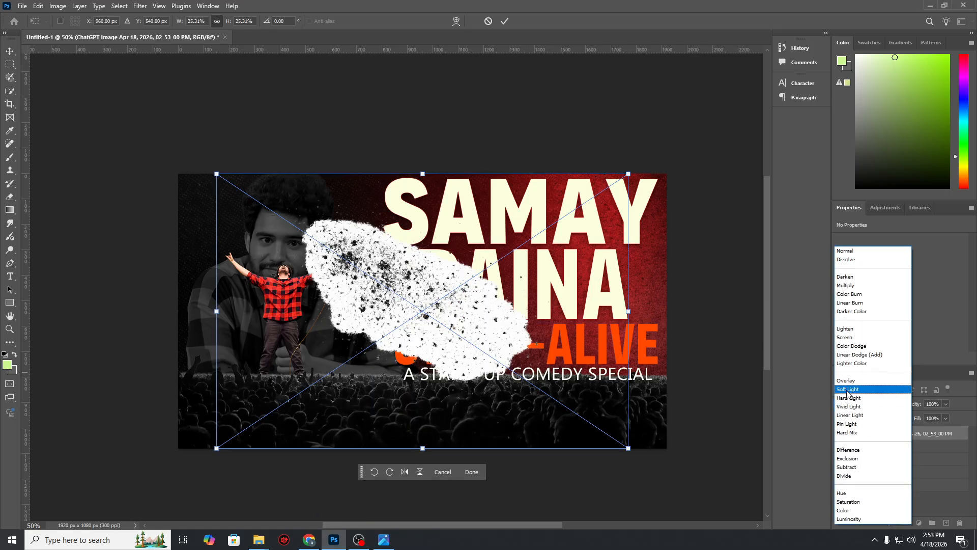
pyautogui.click(844, 337)
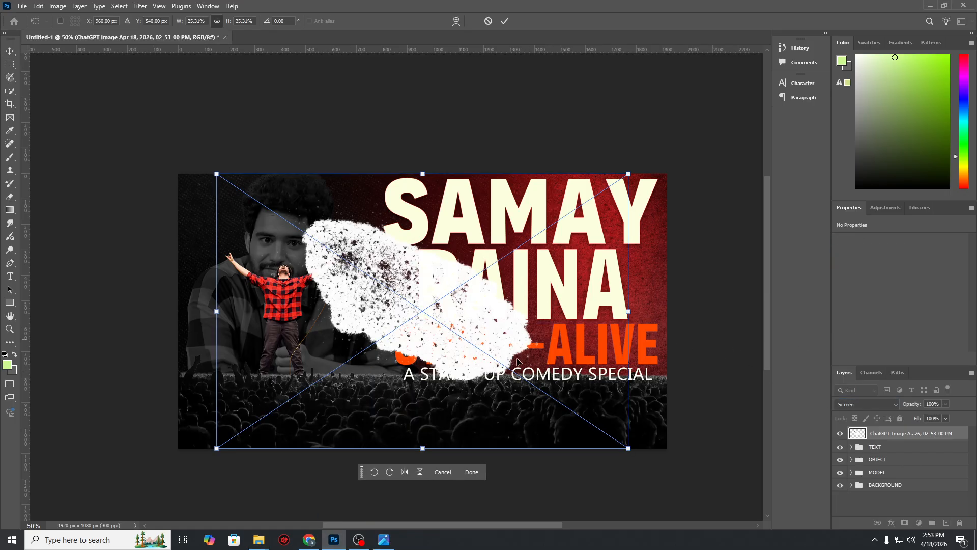
pyautogui.moveTo(517, 361); pyautogui.dragTo(630, 317)
pyautogui.click(862, 405)
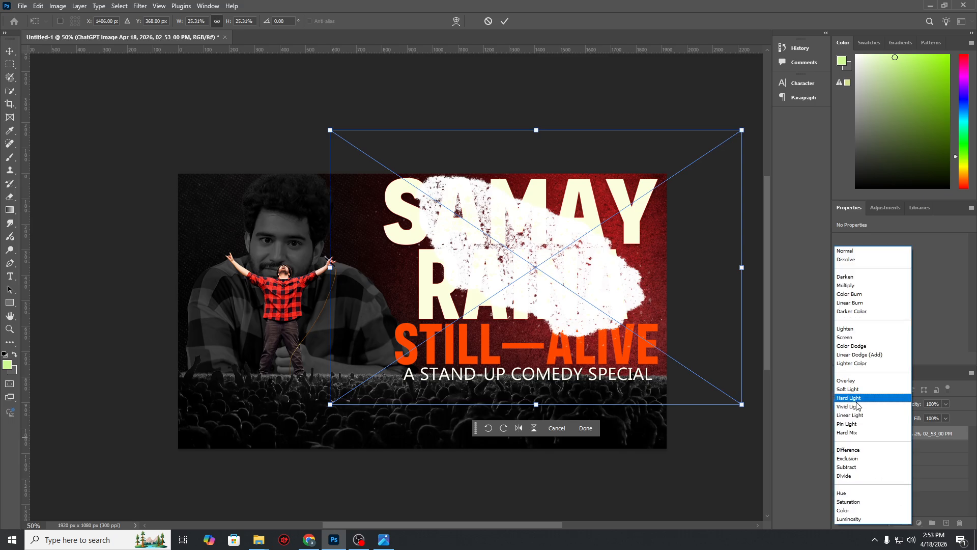
pyautogui.click(865, 283)
# Step: Scale the grunge texture to about 29.6%, shift it toward the start of the title and rotate it about -7.5°
pyautogui.moveTo(649, 318); pyautogui.dragTo(603, 349)
pyautogui.moveTo(693, 304); pyautogui.dragTo(761, 300)
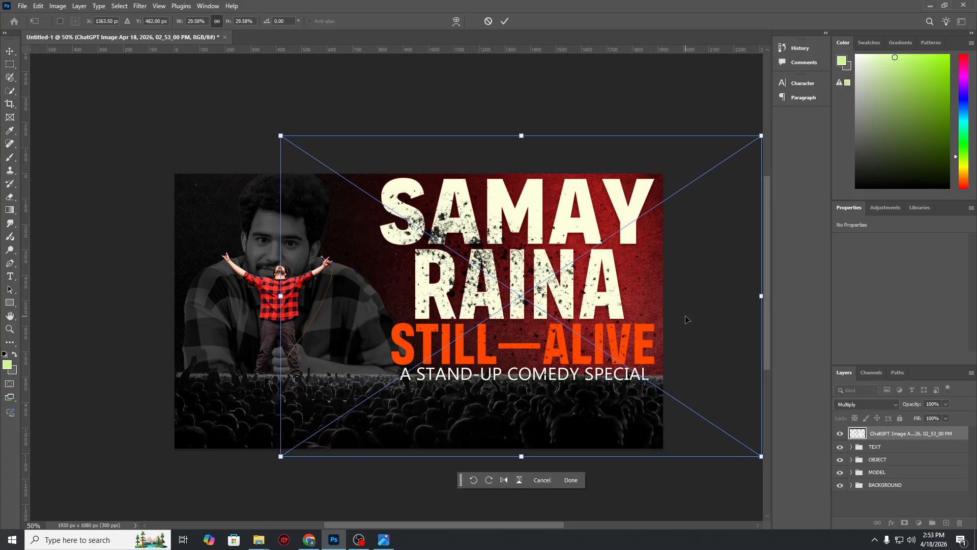
pyautogui.moveTo(673, 318); pyautogui.dragTo(574, 328)
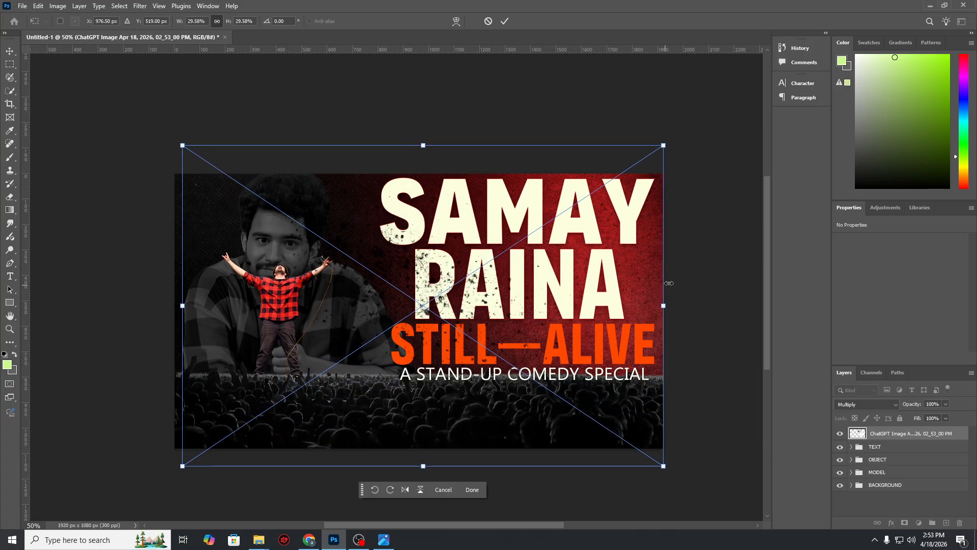
pyautogui.moveTo(692, 271); pyautogui.dragTo(698, 237)
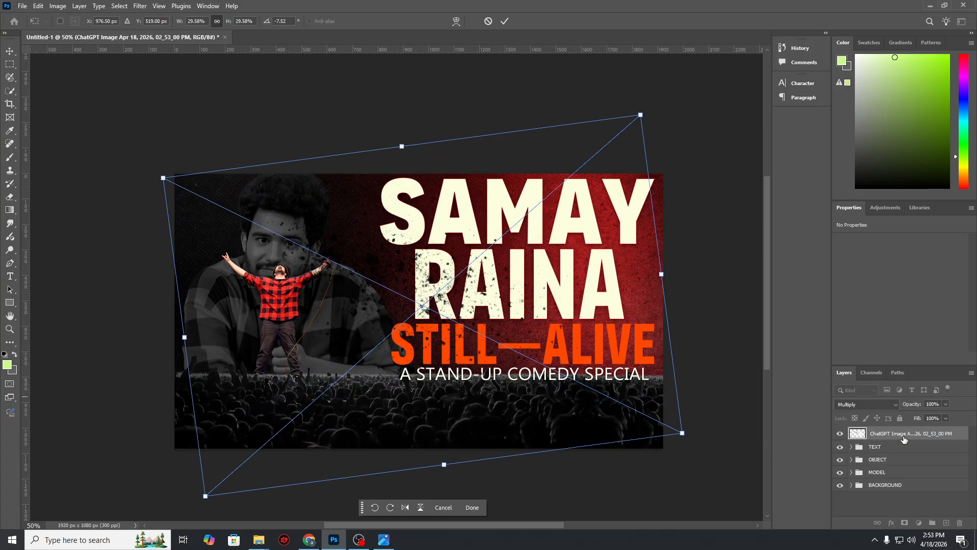
# Step: Move the grunge texture layer into the TEXT group directly above RAINA and clip it to the RAINA layer
pyautogui.moveTo(903, 437); pyautogui.dragTo(903, 447)
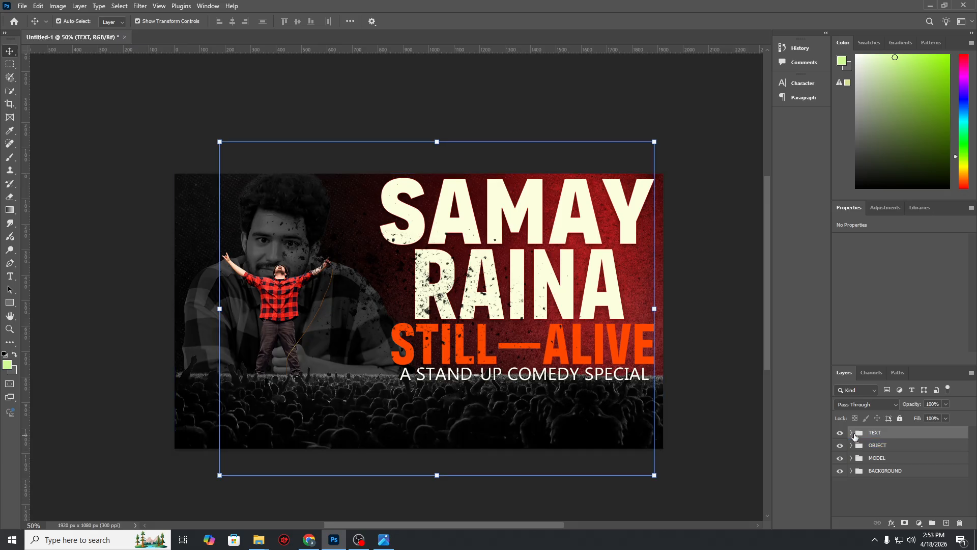
pyautogui.click(852, 434)
pyautogui.click(912, 449)
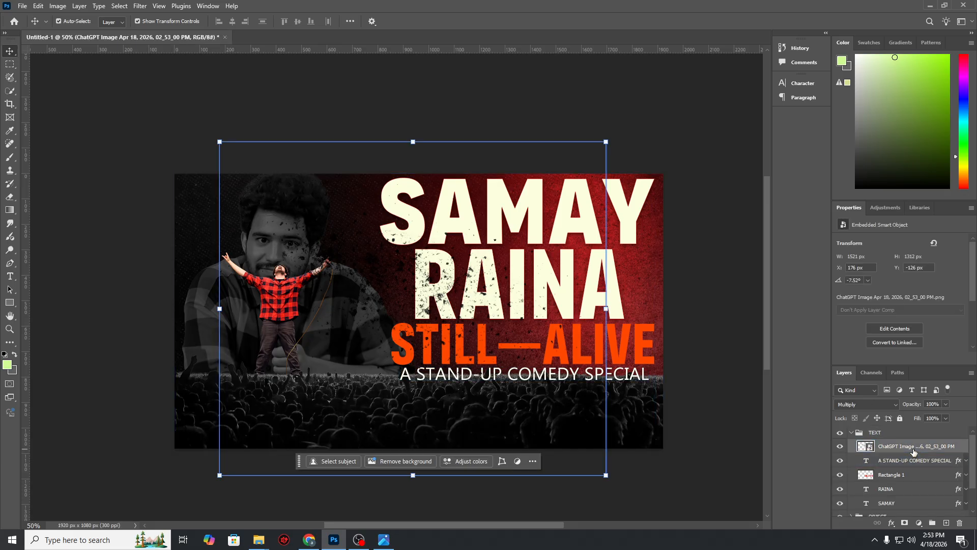
pyautogui.moveTo(913, 451); pyautogui.dragTo(917, 484)
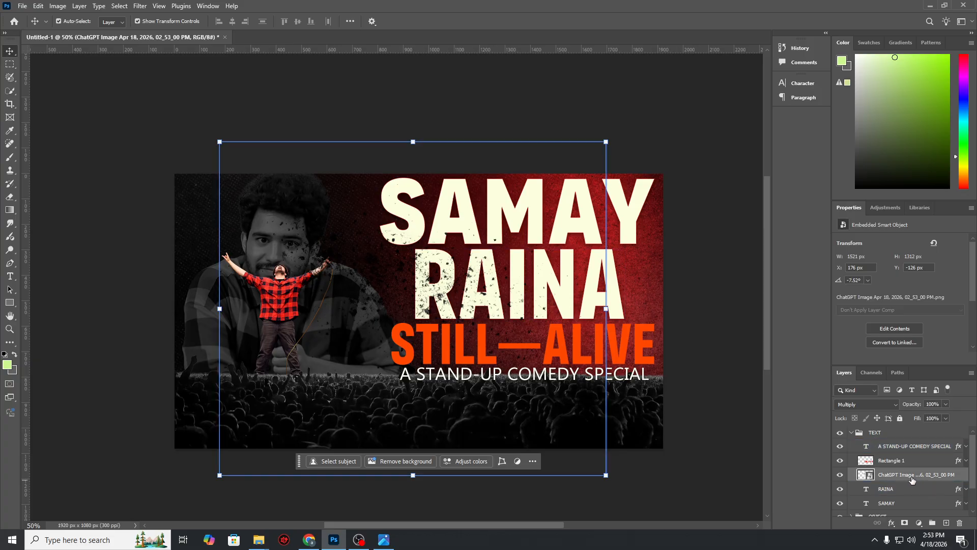
pyautogui.moveTo(910, 479); pyautogui.dragTo(911, 482)
pyautogui.keyDown('alt'); pyautogui.click(912, 478); pyautogui.keyUp('alt')
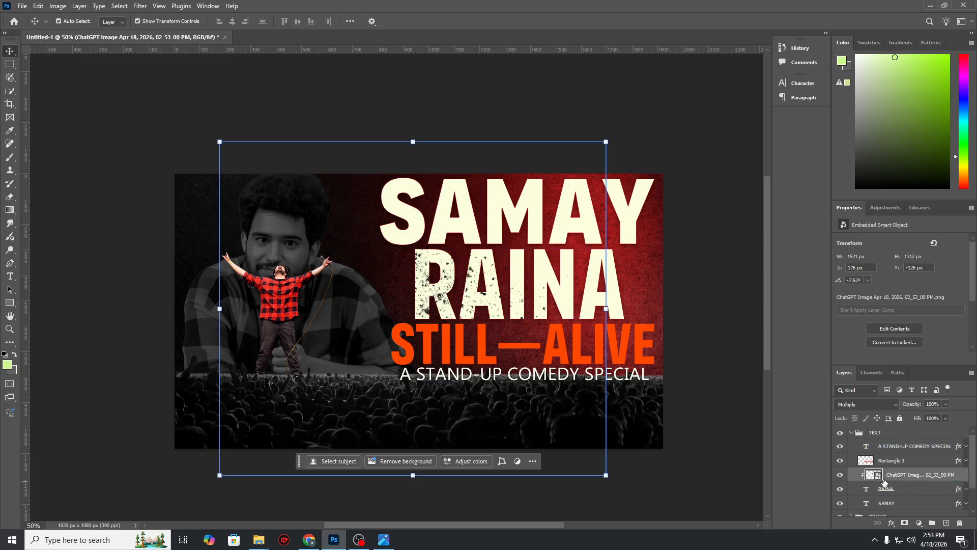
# Step: Reposition the grunge texture over RAINA, scale it to about 30.1% and set its opacity to 75%
pyautogui.hotkey('ctrl', 't')
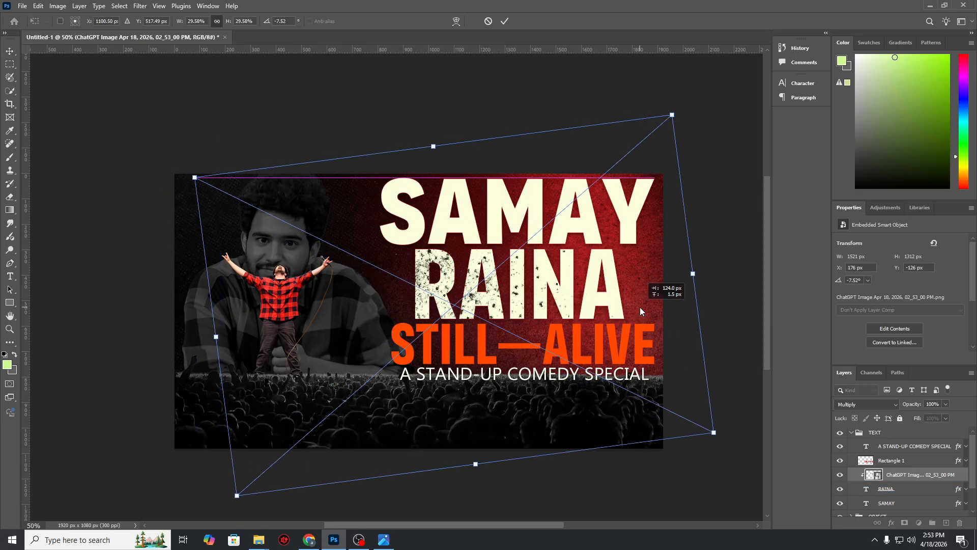
pyautogui.moveTo(640, 307); pyautogui.dragTo(667, 313)
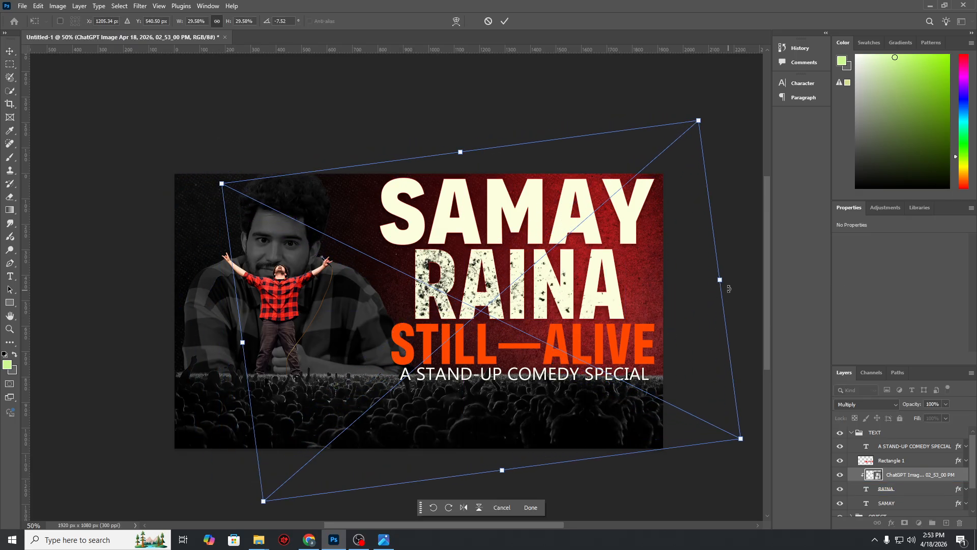
pyautogui.moveTo(719, 280); pyautogui.dragTo(737, 294)
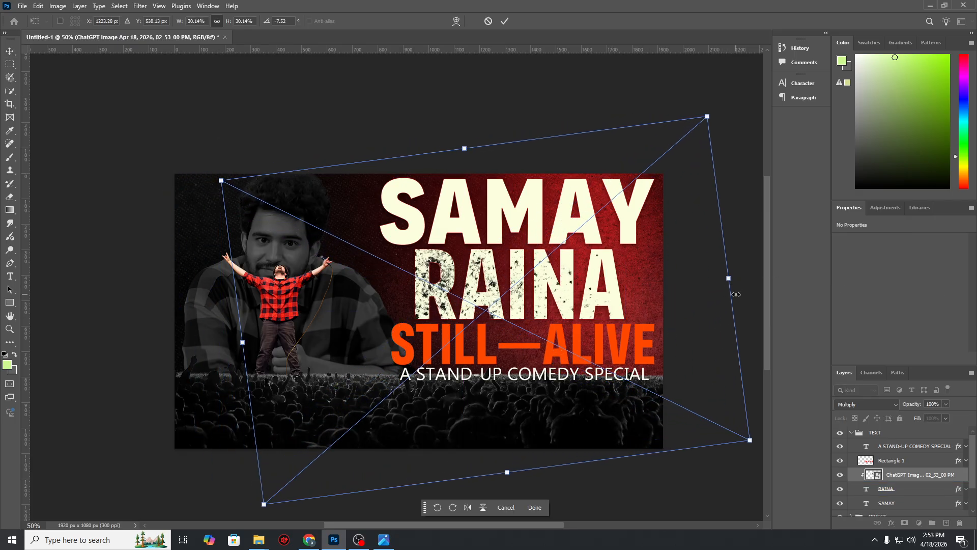
pyautogui.click(946, 404)
pyautogui.moveTo(930, 413); pyautogui.dragTo(934, 413)
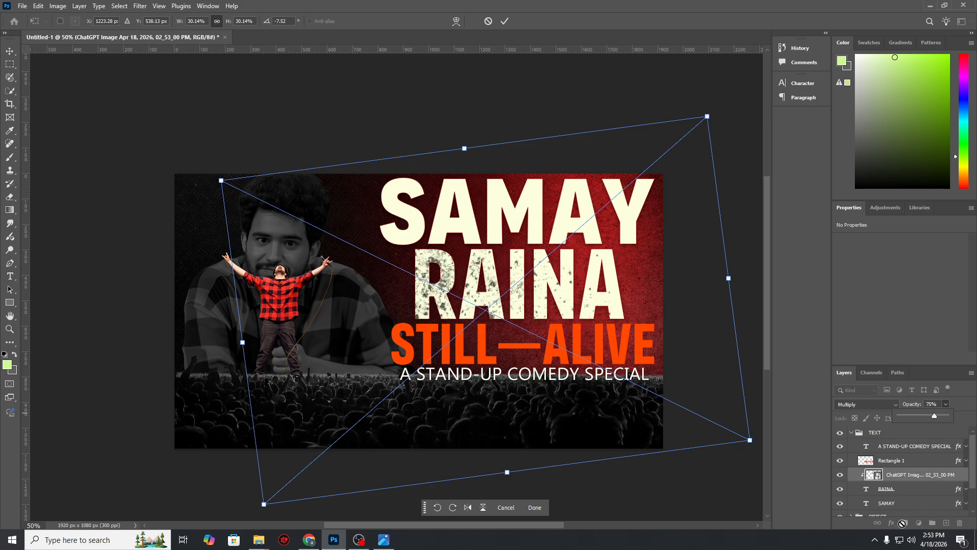
pyautogui.click(504, 20)
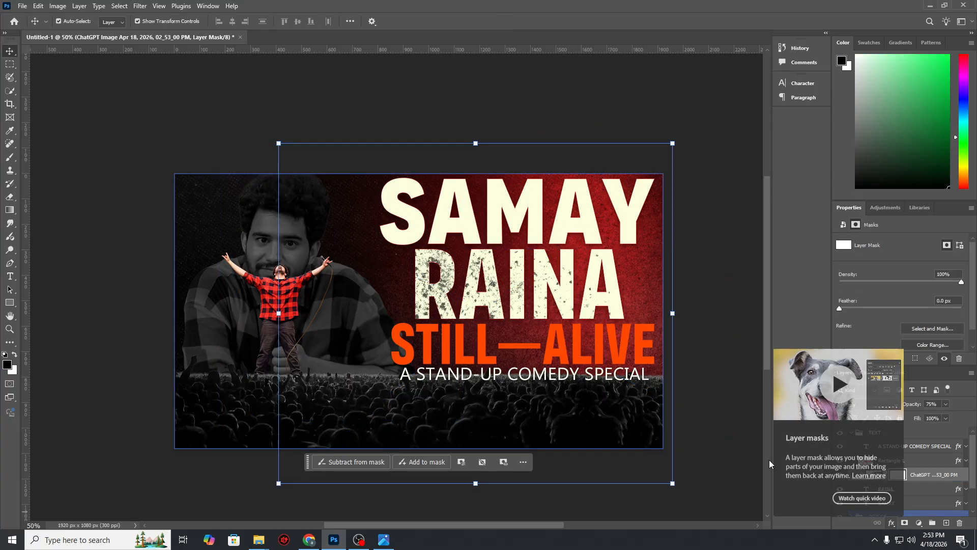
# Step: Add a layer mask to the RAINA grunge texture and fade the texture with a soft black brush at 73% opacity and 26% flow
pyautogui.click(904, 522)
pyautogui.press('b')
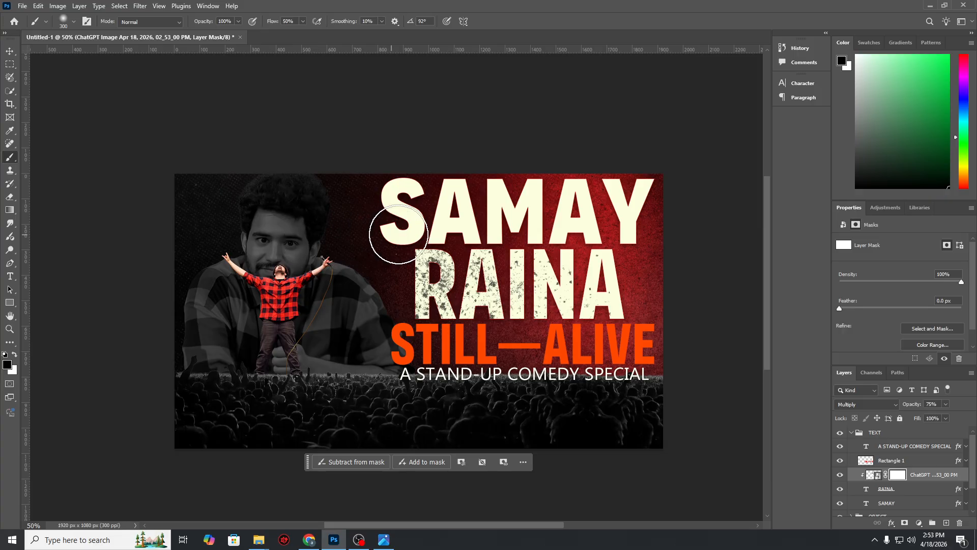
pyautogui.click(303, 21)
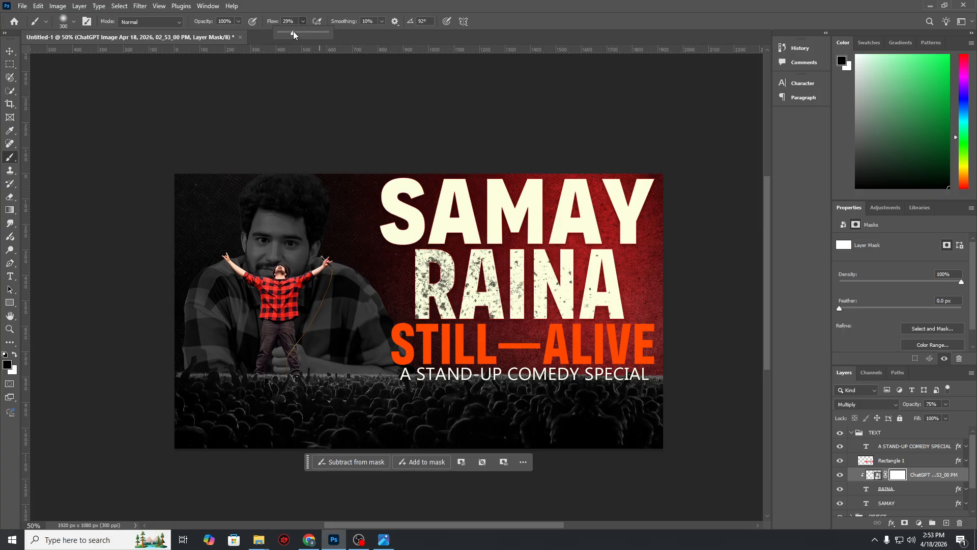
pyautogui.click(239, 21)
pyautogui.moveTo(239, 32); pyautogui.dragTo(225, 34)
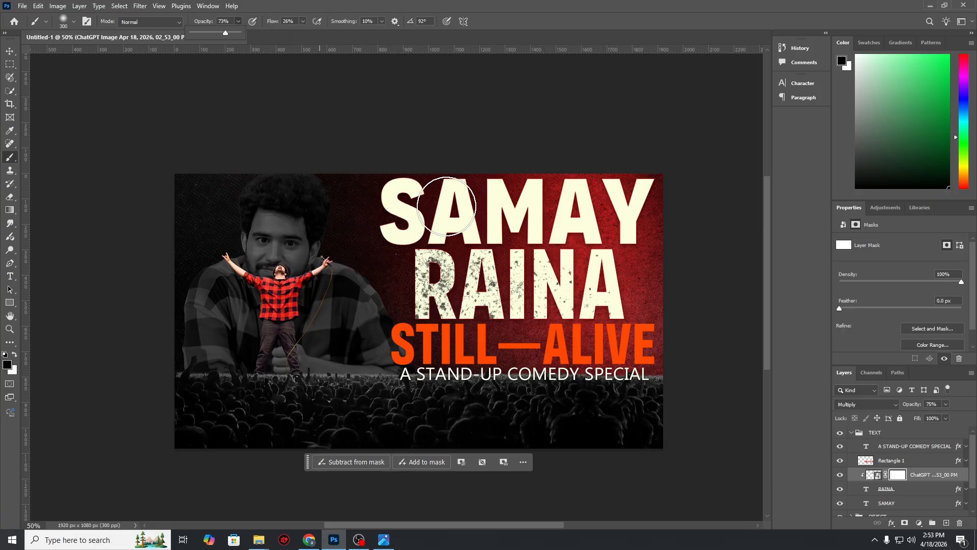
pyautogui.moveTo(409, 223)
pyautogui.mouseDown()
pyautogui.moveTo(468, 235)
pyautogui.moveTo(407, 284)
pyautogui.moveTo(430, 234)
pyautogui.moveTo(387, 252)
pyautogui.mouseUp()
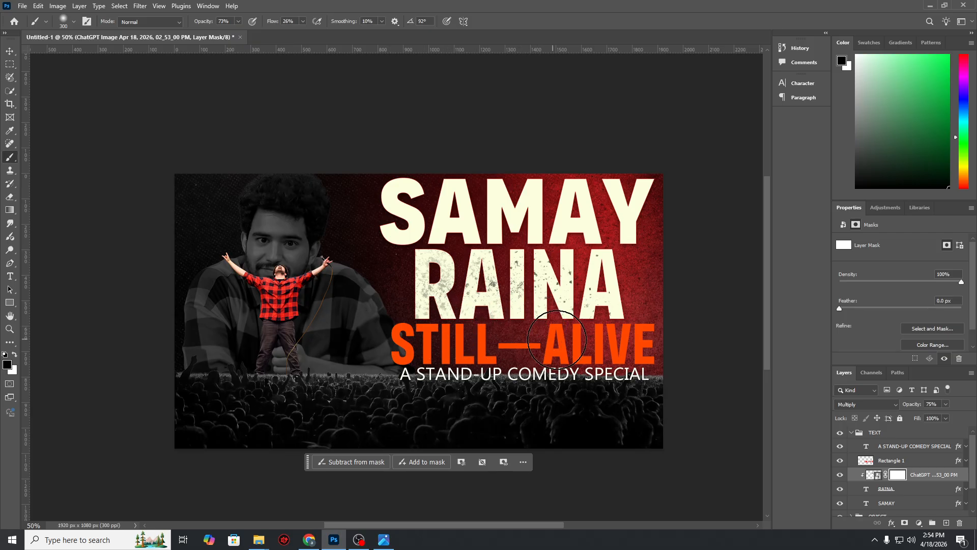
pyautogui.moveTo(416, 339); pyautogui.dragTo(381, 347)
# Step: Select the SAMAY text layer
pyautogui.click(915, 447)
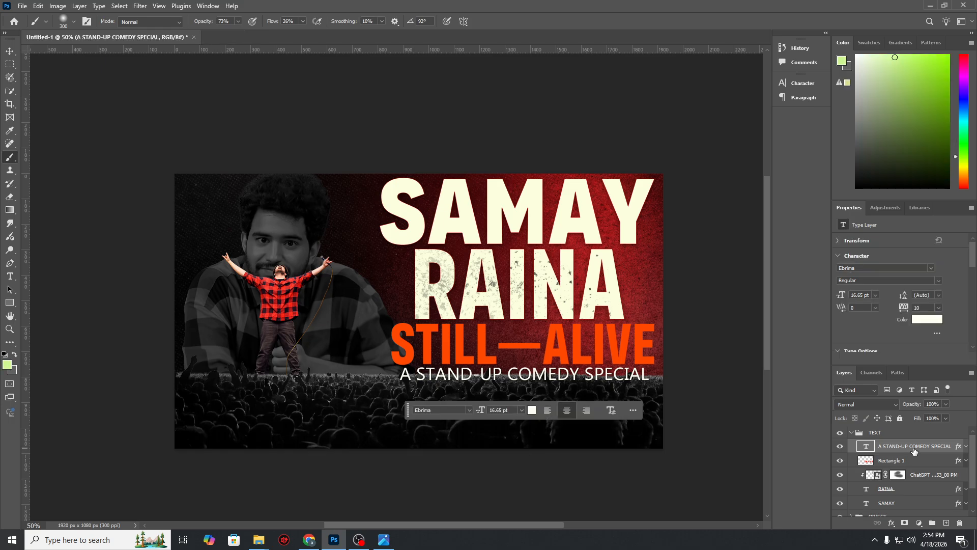
pyautogui.click(915, 504)
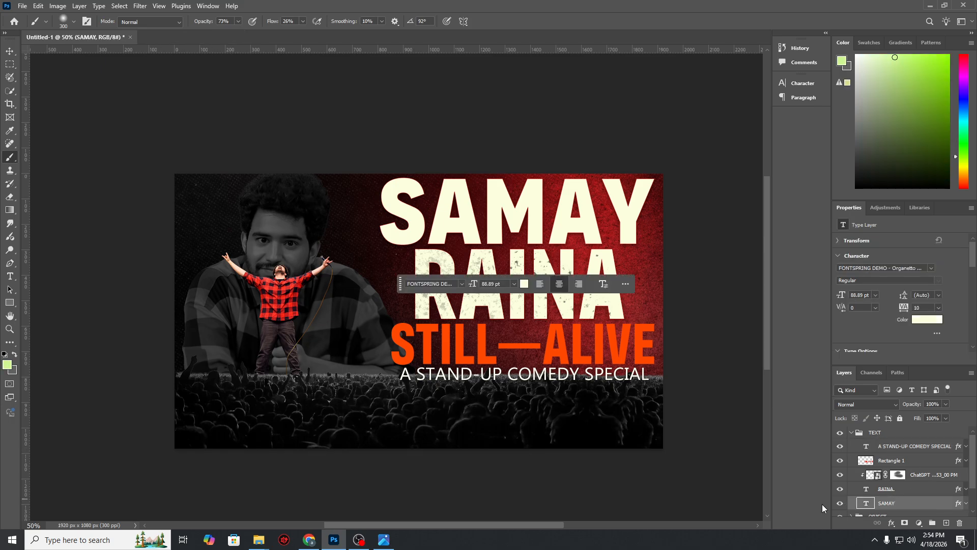
pyautogui.moveTo(257, 541)
pyautogui.click(326, 496)
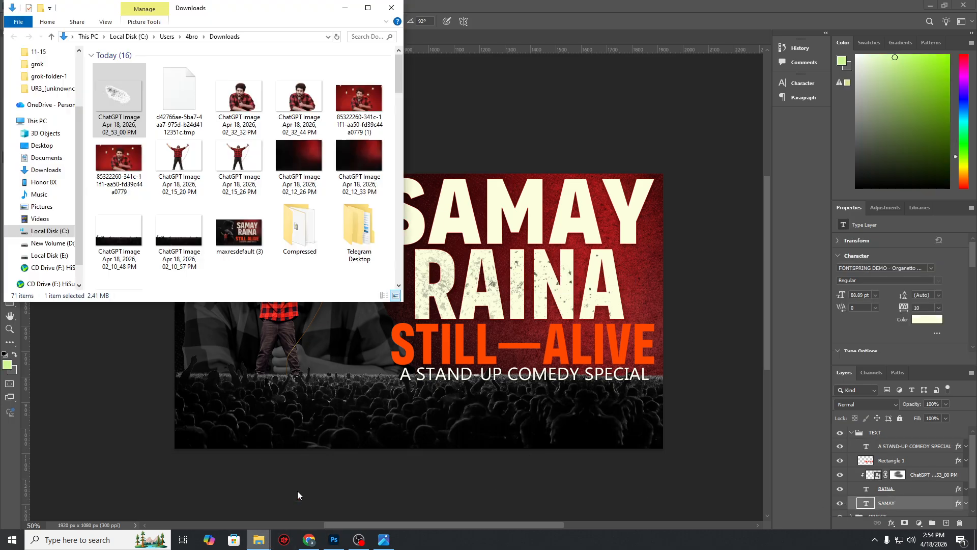
pyautogui.moveTo(116, 107); pyautogui.dragTo(901, 492)
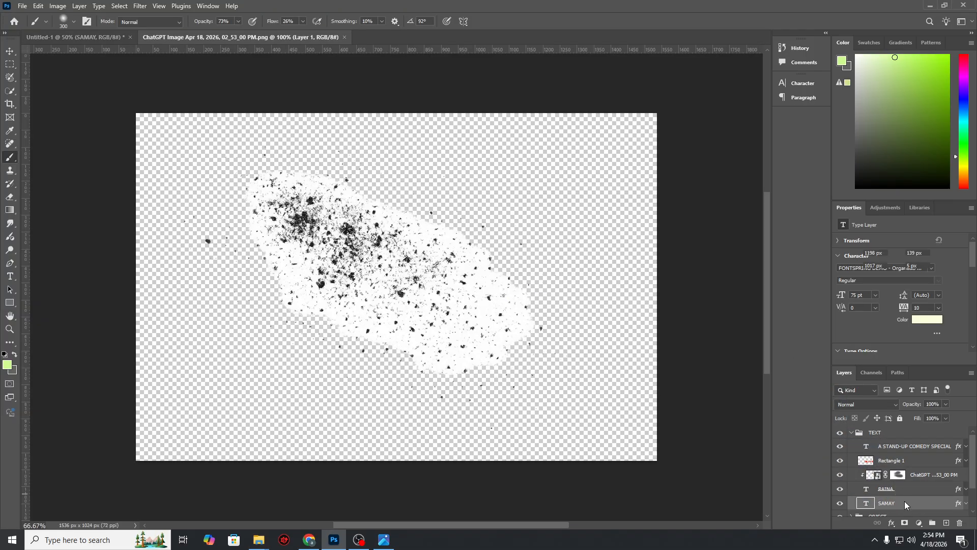
pyautogui.click(344, 37)
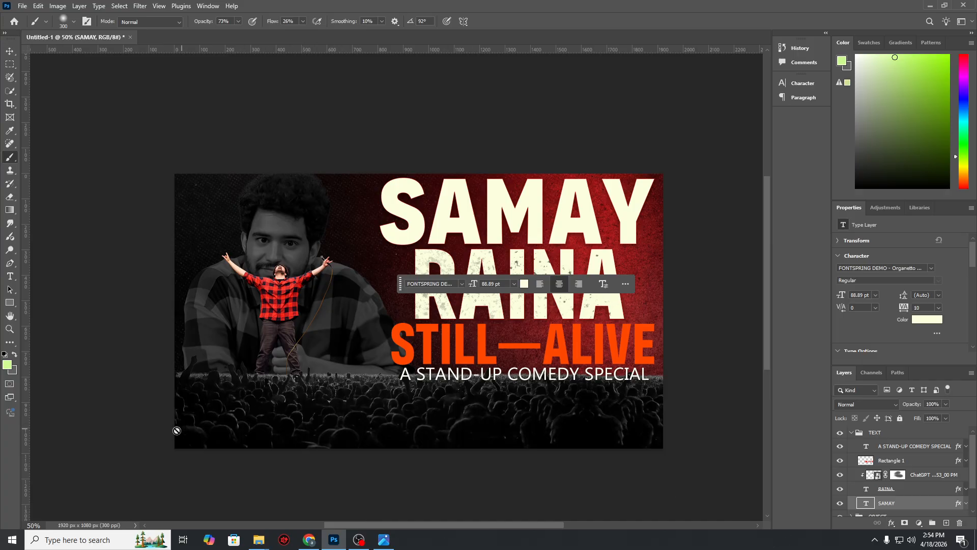
# Step: Place the grunge image from the Downloads folder directly above the SAMAY layer and set its blend mode to Multiply
pyautogui.moveTo(259, 539)
pyautogui.click(324, 491)
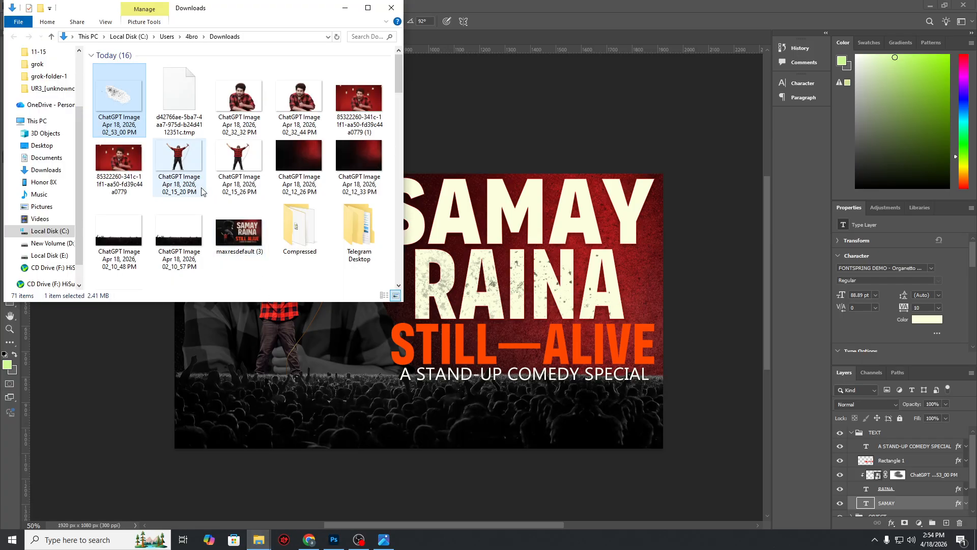
pyautogui.moveTo(139, 96); pyautogui.dragTo(493, 302)
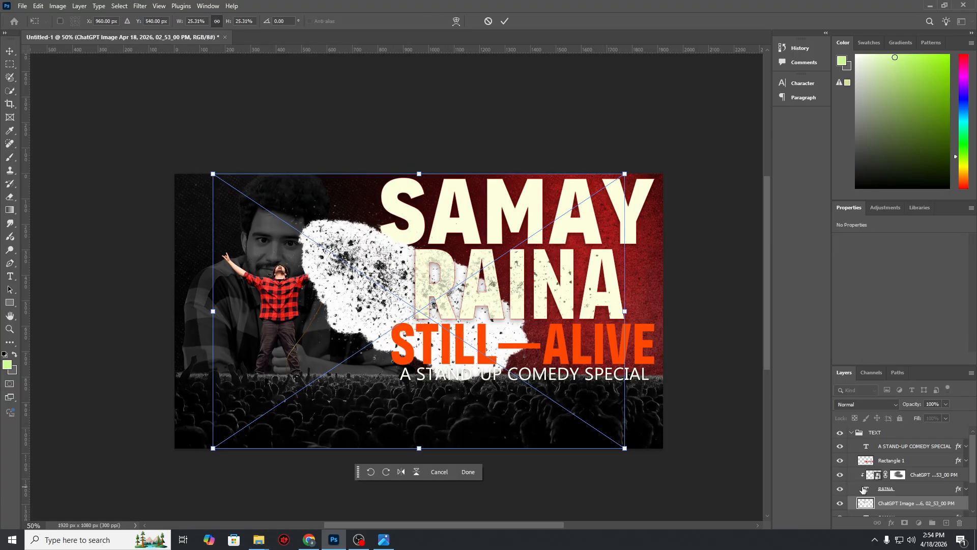
pyautogui.scroll(-1, 899, 503)
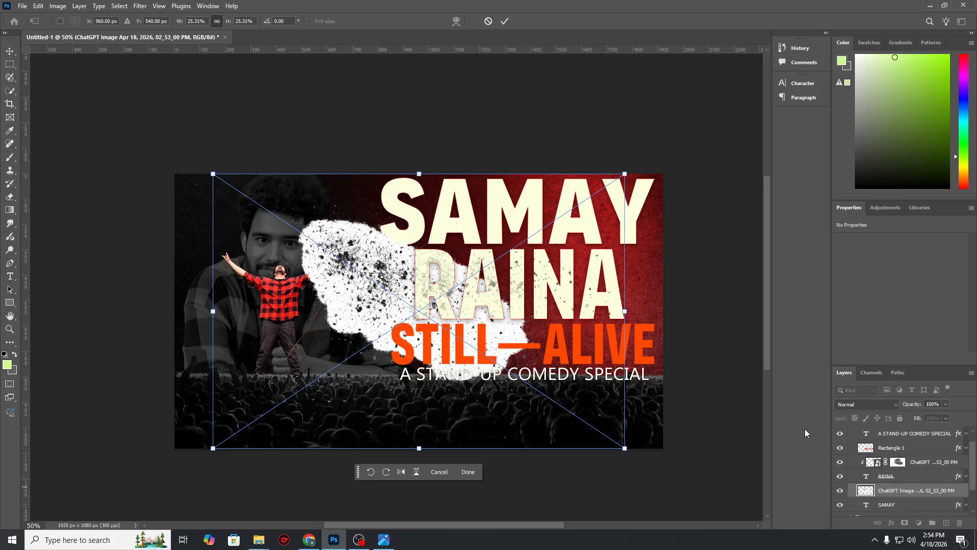
pyautogui.click(858, 400)
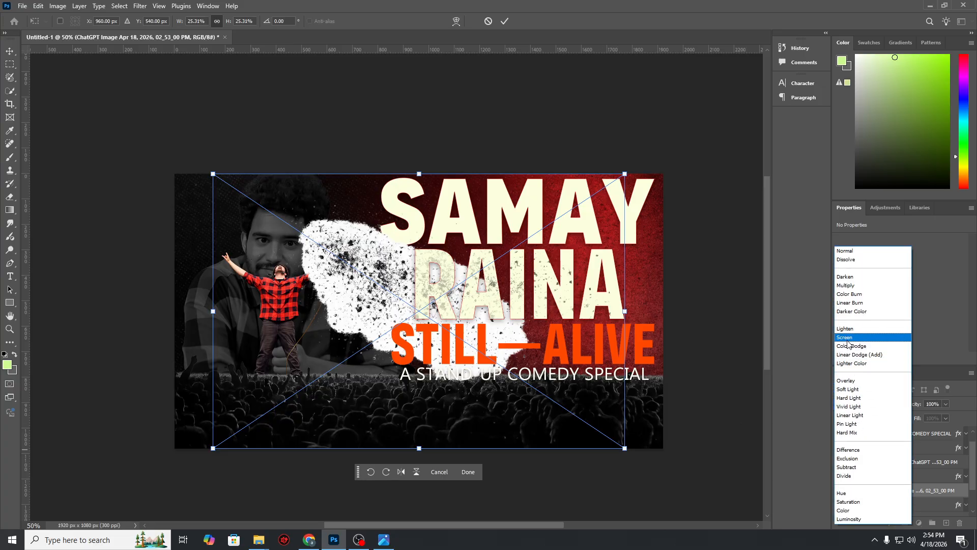
pyautogui.click(855, 292)
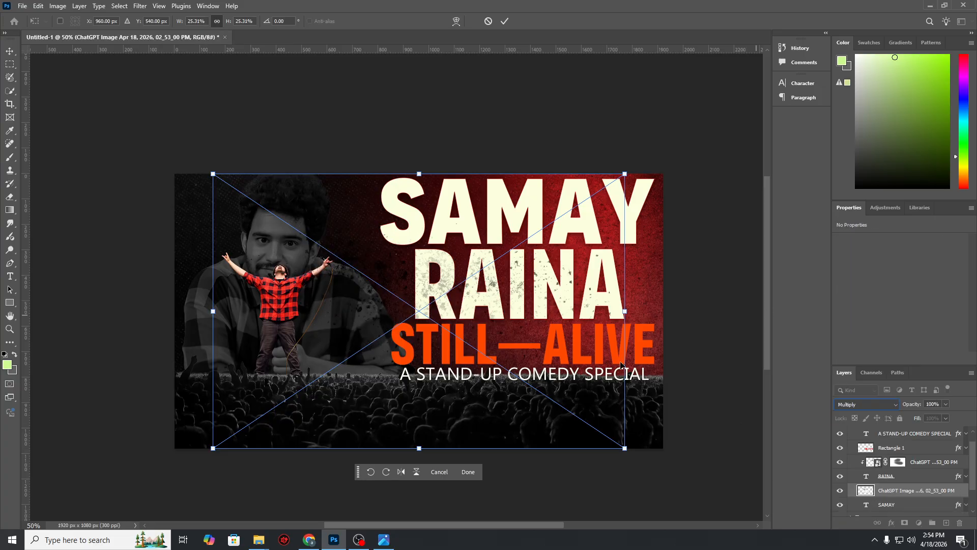
# Step: Position the new grunge texture over SAMAY, scale it to about 41.5% and clip it to the SAMAY layer
pyautogui.moveTo(388, 304); pyautogui.dragTo(438, 232)
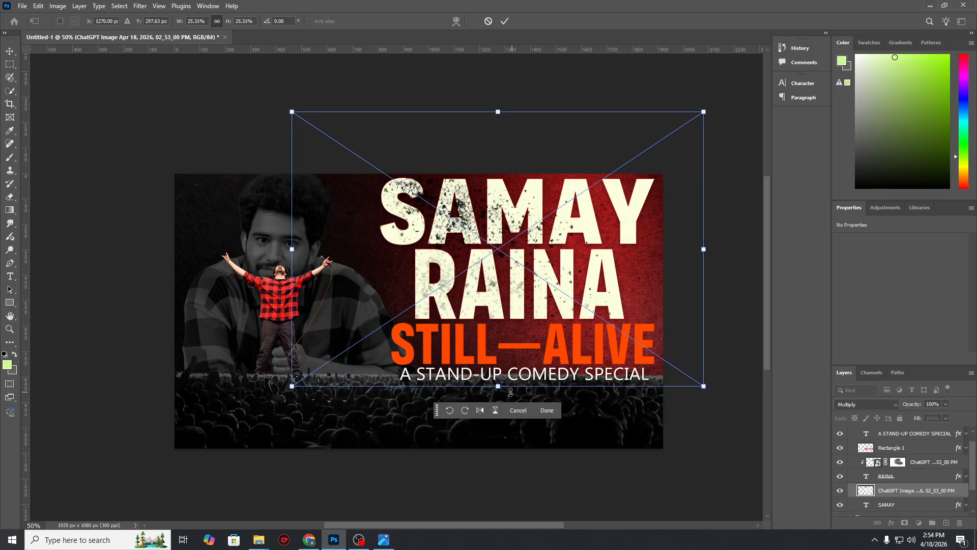
pyautogui.moveTo(497, 387); pyautogui.dragTo(493, 438)
pyautogui.moveTo(542, 375); pyautogui.dragTo(576, 358)
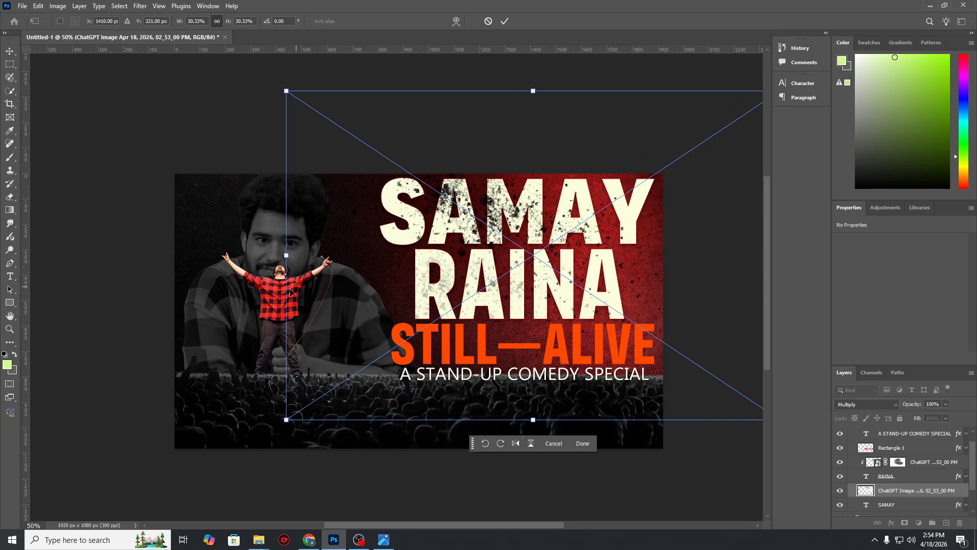
pyautogui.moveTo(292, 258); pyautogui.dragTo(106, 252)
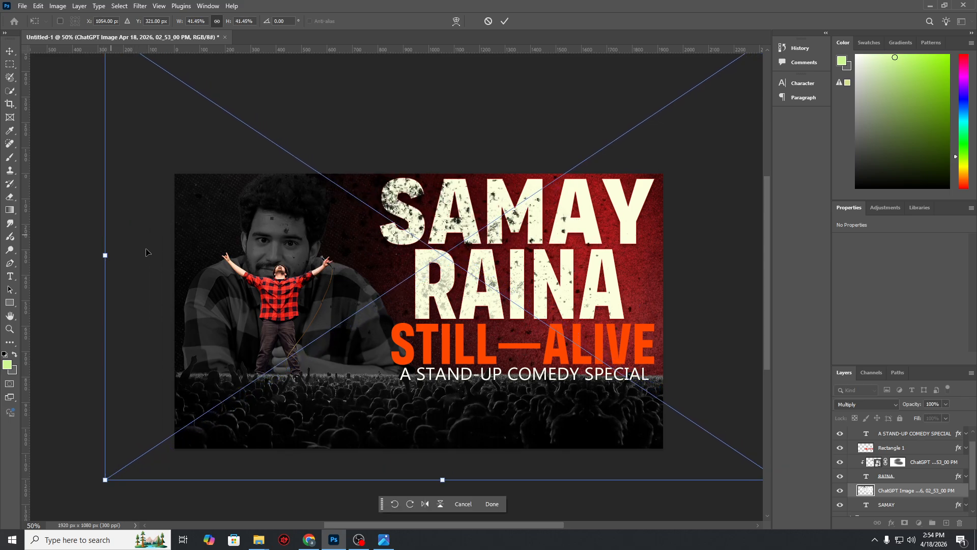
pyautogui.moveTo(457, 312); pyautogui.dragTo(478, 306)
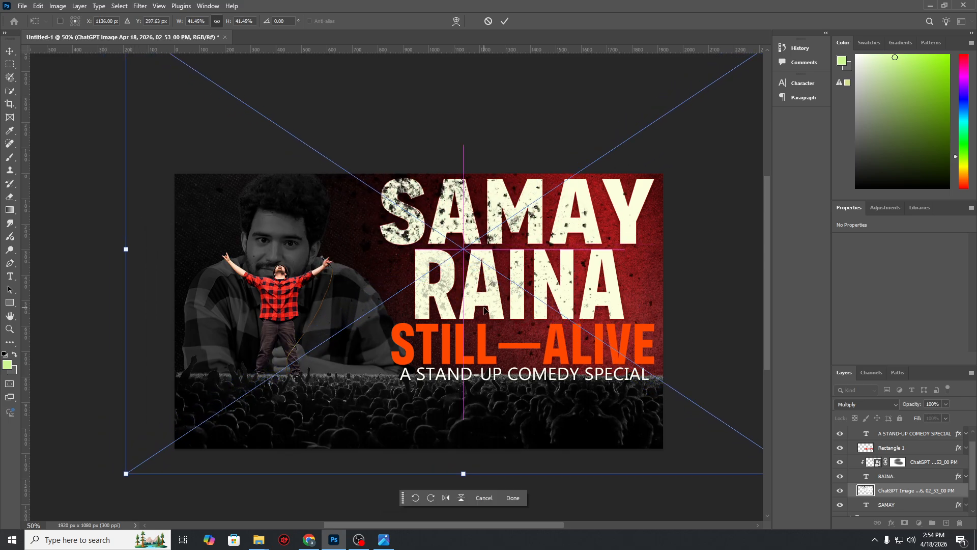
pyautogui.keyDown('alt'); pyautogui.click(893, 497); pyautogui.keyUp('alt')
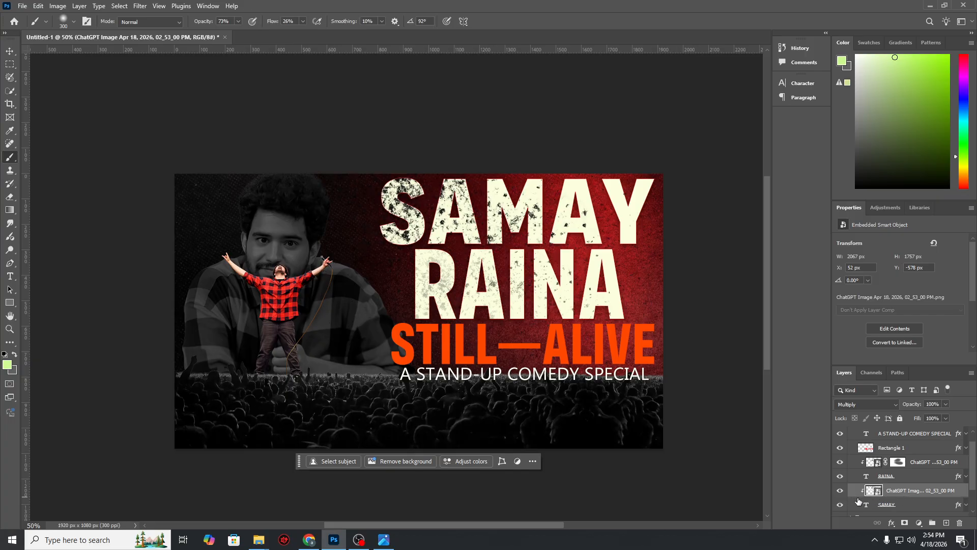
# Step: Add a layer mask to the SAMAY grunge texture and brush black over parts of the title to soften the speckles
pyautogui.click(905, 522)
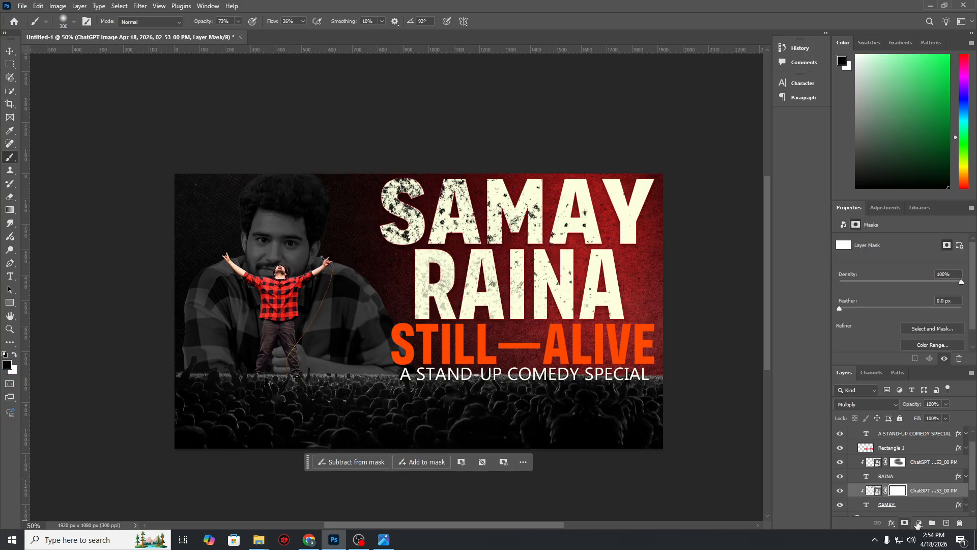
pyautogui.moveTo(446, 152)
pyautogui.mouseDown()
pyautogui.moveTo(424, 170)
pyautogui.moveTo(352, 189)
pyautogui.moveTo(387, 178)
pyautogui.mouseUp()
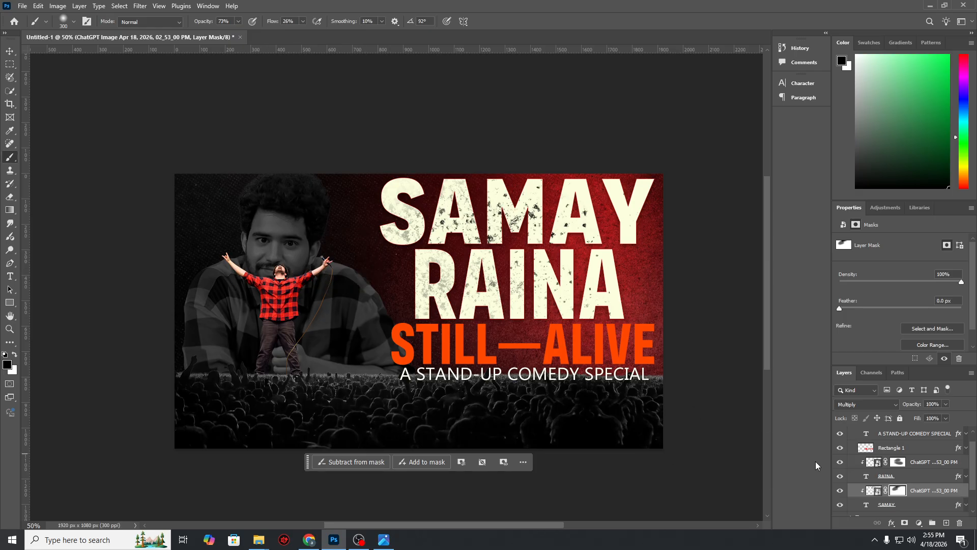
# Step: Place the grunge image from the Downloads folder directly above the Rectangle 1 layer in the TEXT group
pyautogui.scroll(1, 897, 481)
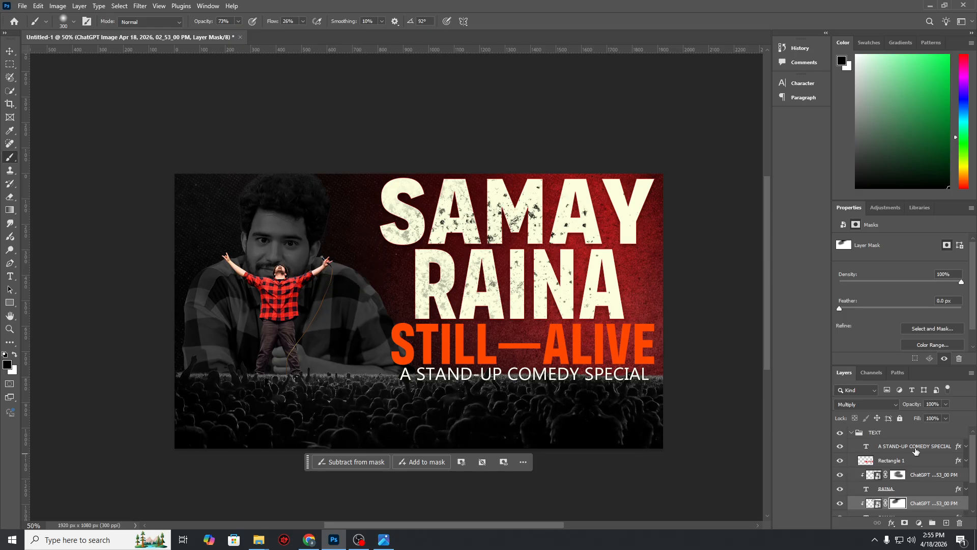
pyautogui.click(913, 461)
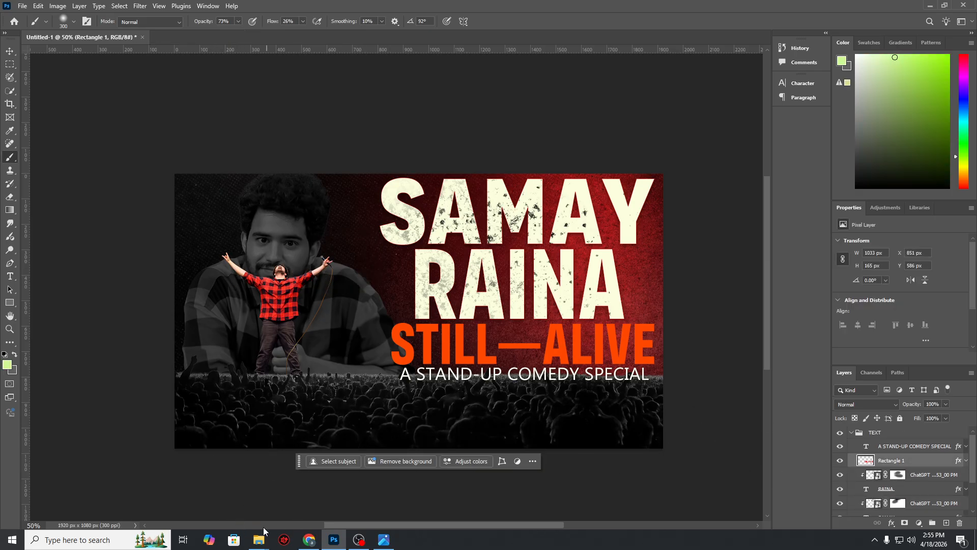
pyautogui.moveTo(259, 538)
pyautogui.click(305, 496)
pyautogui.moveTo(131, 103); pyautogui.dragTo(479, 292)
# Step: Rotate the placed texture about -26.8°, scale it to 39% over STILL—ALIVE and set its blend mode to Multiply
pyautogui.moveTo(538, 156); pyautogui.dragTo(448, 154)
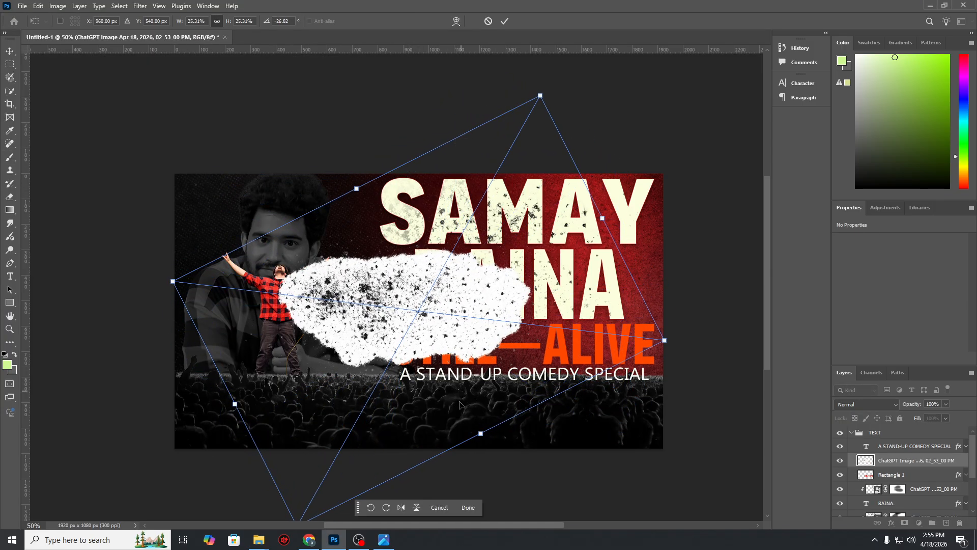
pyautogui.moveTo(478, 429); pyautogui.dragTo(582, 398)
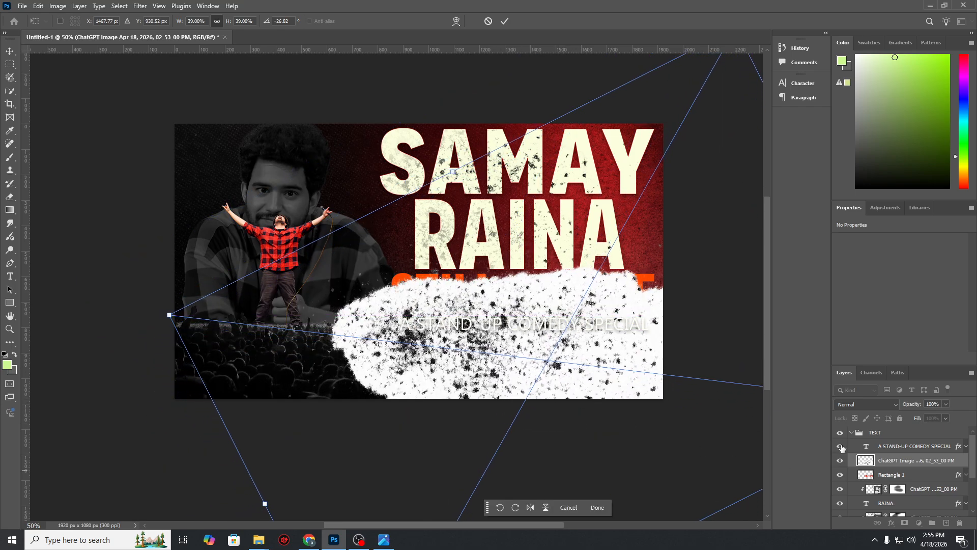
pyautogui.click(852, 404)
pyautogui.click(840, 292)
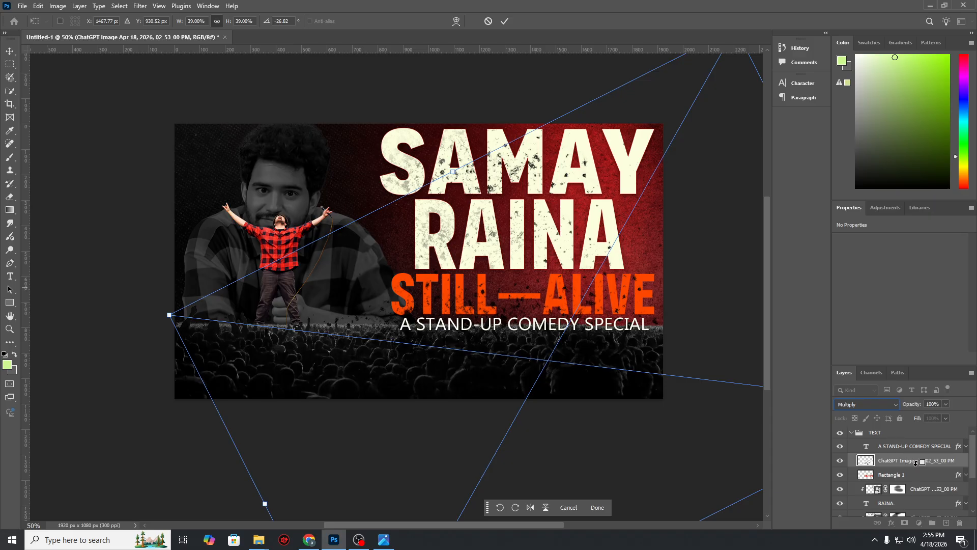
pyautogui.keyDown('alt'); pyautogui.click(916, 462); pyautogui.keyUp('alt')
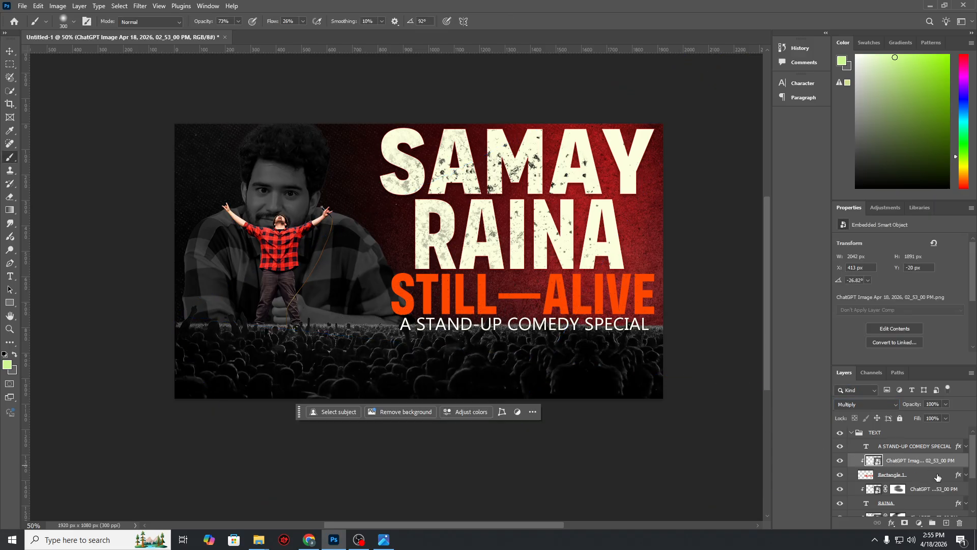
pyautogui.hotkey('ctrl', 'alt', 'g')
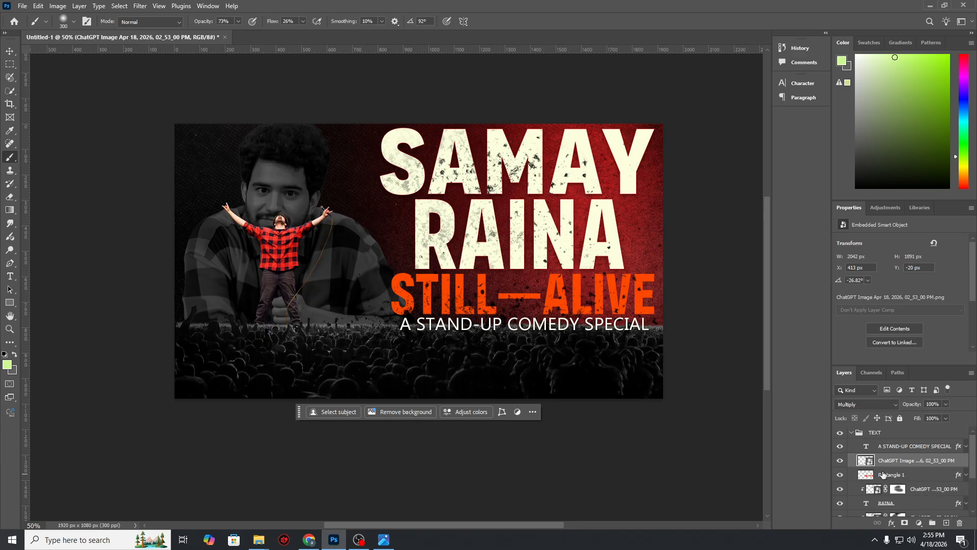
pyautogui.click(841, 475)
pyautogui.click(841, 476)
# Step: Convert the Rectangle 1 layer to a smart object and clip the grunge texture above it to that layer
pyautogui.rightClick(916, 473)
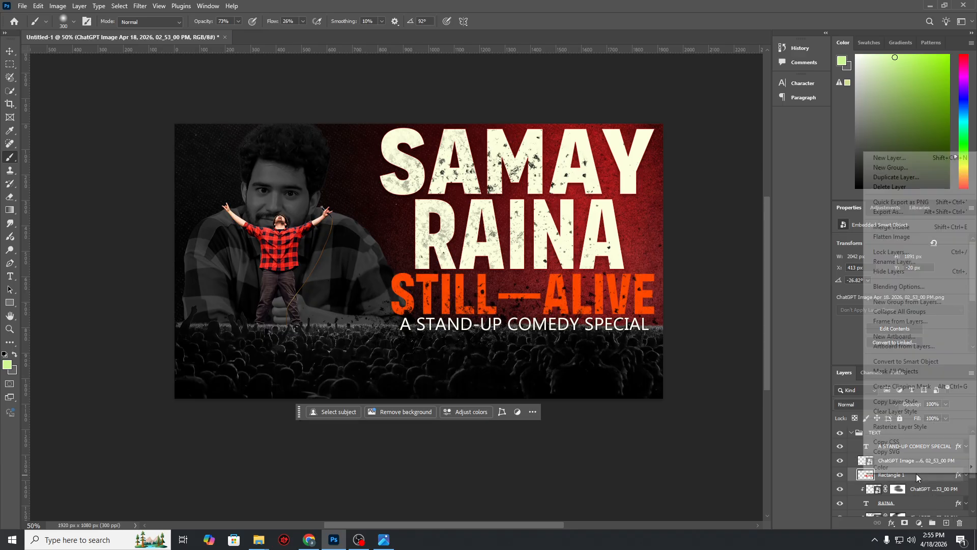
pyautogui.click(907, 361)
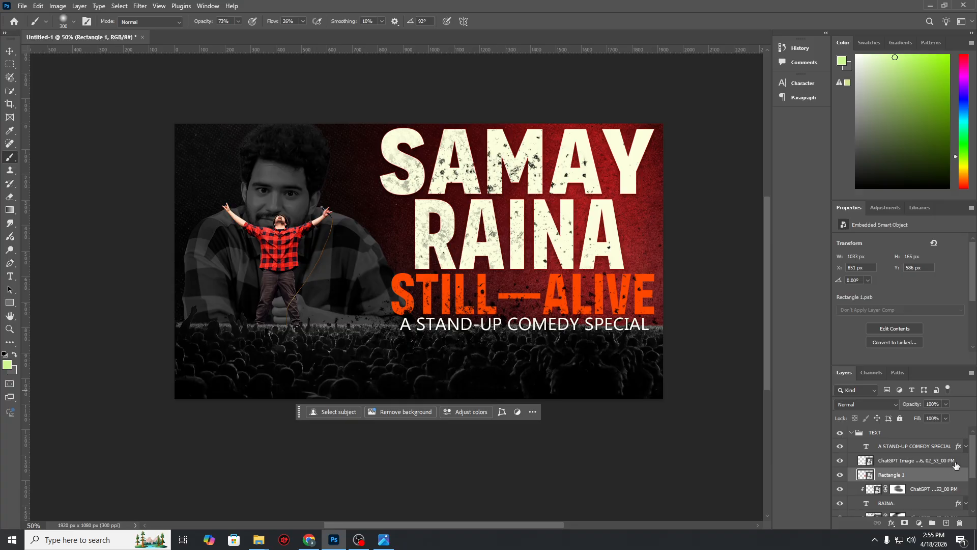
pyautogui.moveTo(956, 464); pyautogui.dragTo(943, 465)
pyautogui.keyDown('alt'); pyautogui.click(944, 466); pyautogui.keyUp('alt')
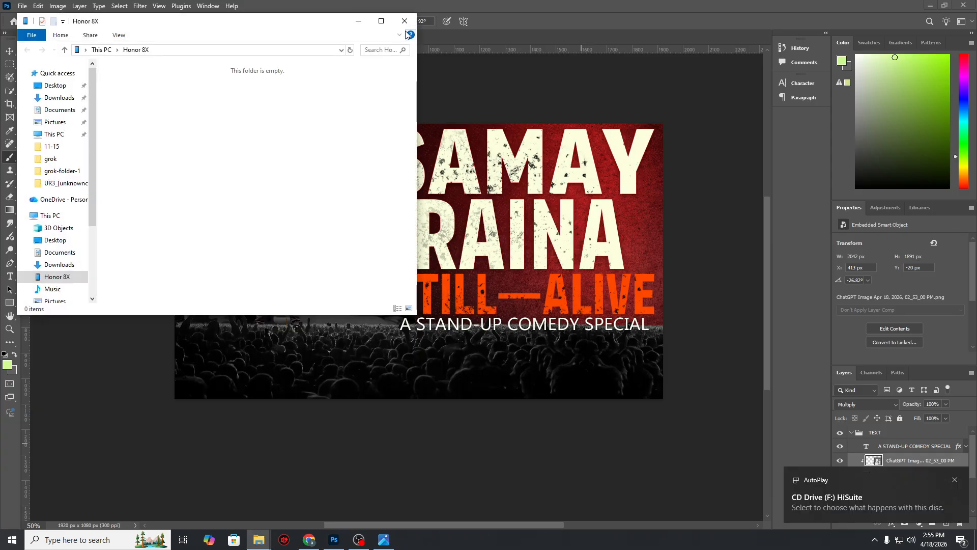
# Step: Close the Honor 8X folder window and dismiss the AutoPlay notification
pyautogui.click(405, 21)
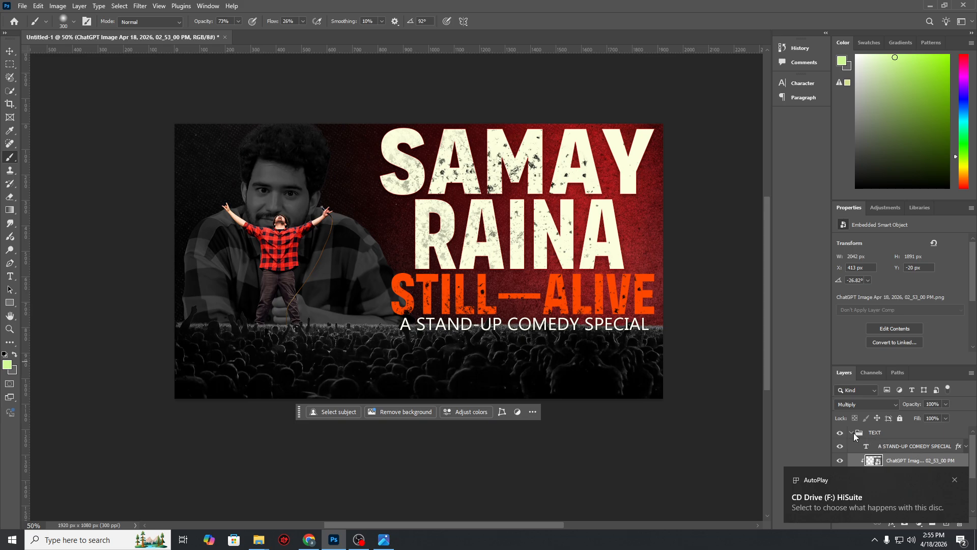
pyautogui.click(955, 480)
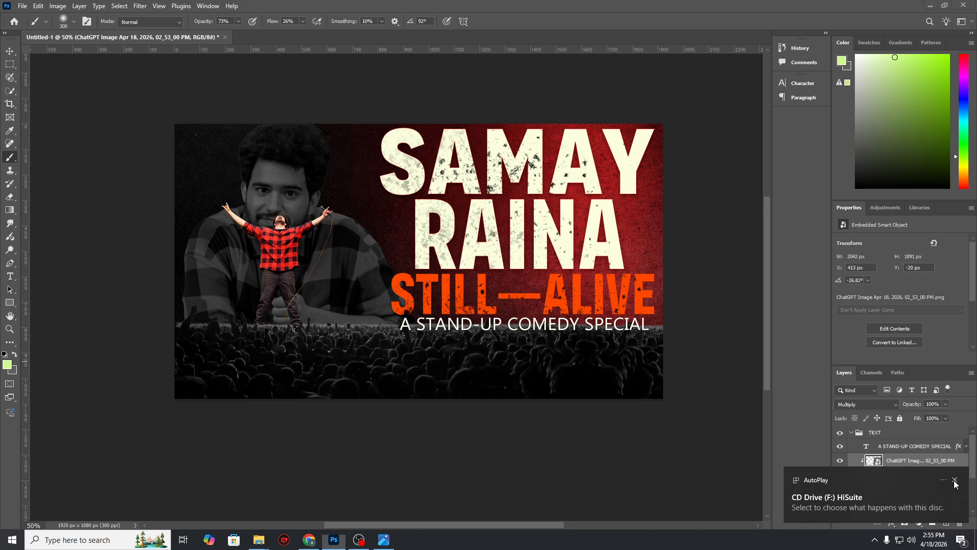
# Step: Collapse the TEXT group and stamp all visible layers into a new merged layer above the groups
pyautogui.click(852, 433)
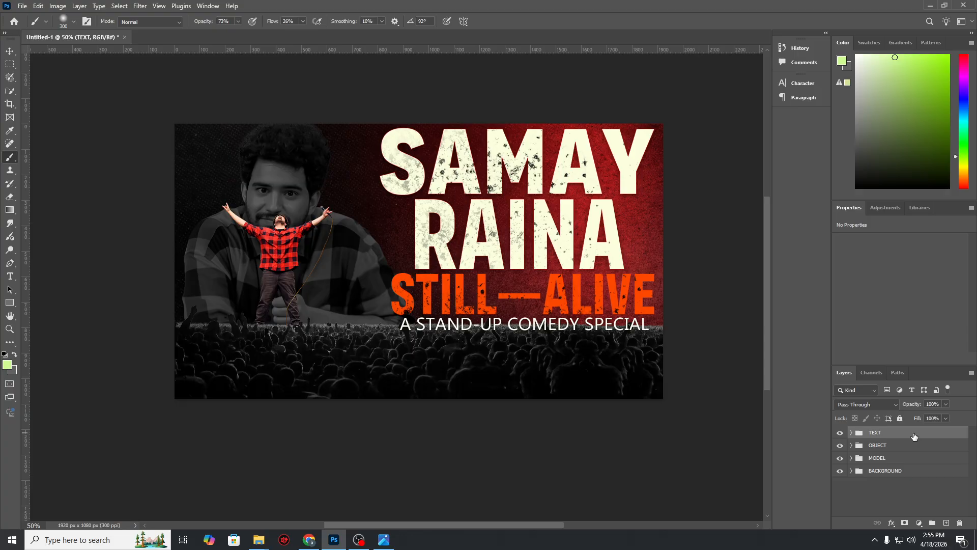
pyautogui.hotkey('ctrl', 'shift', 'alt', 'e')
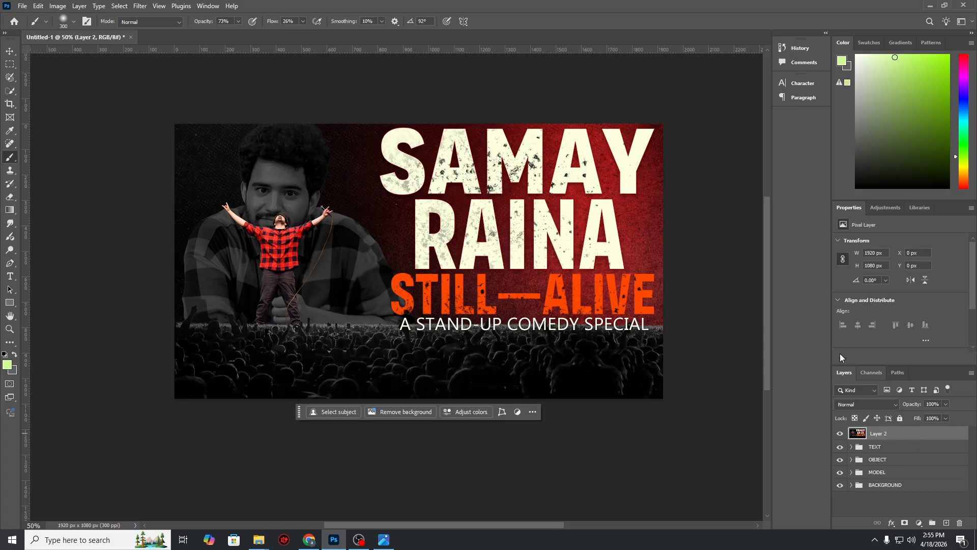
# Step: Try the Crisp preset of Topaz Adjust 5 on Layer 2 after closing the interrupting Honor 8X folder window
pyautogui.click(140, 5)
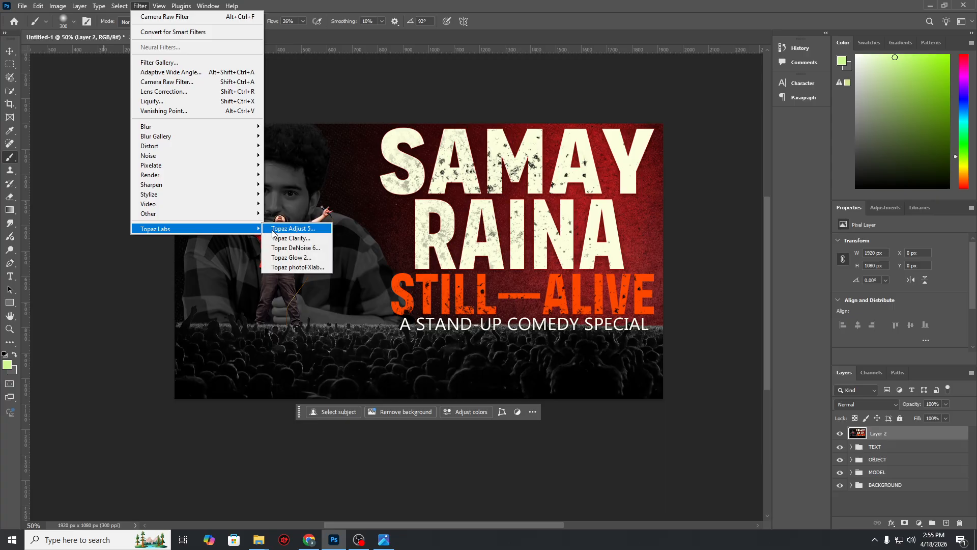
pyautogui.click(273, 233)
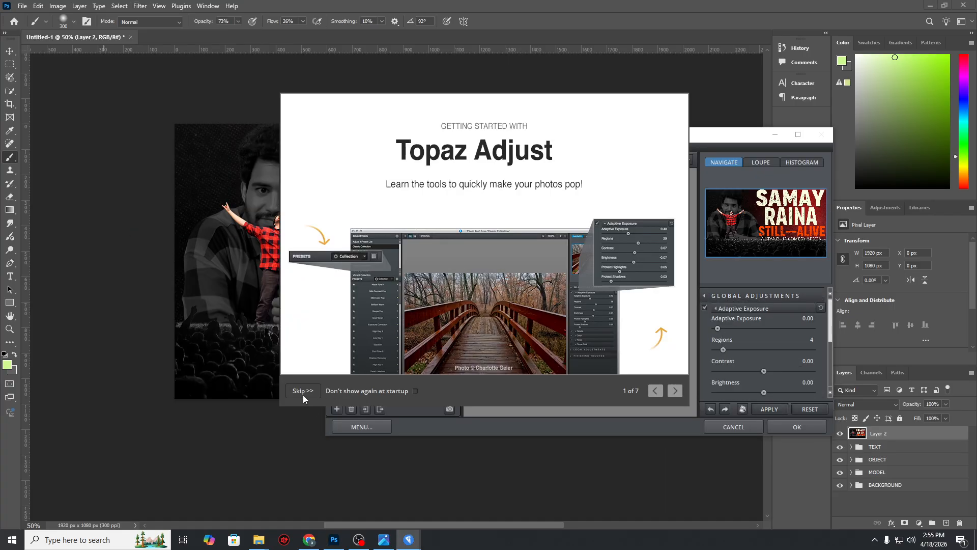
pyautogui.click(303, 391)
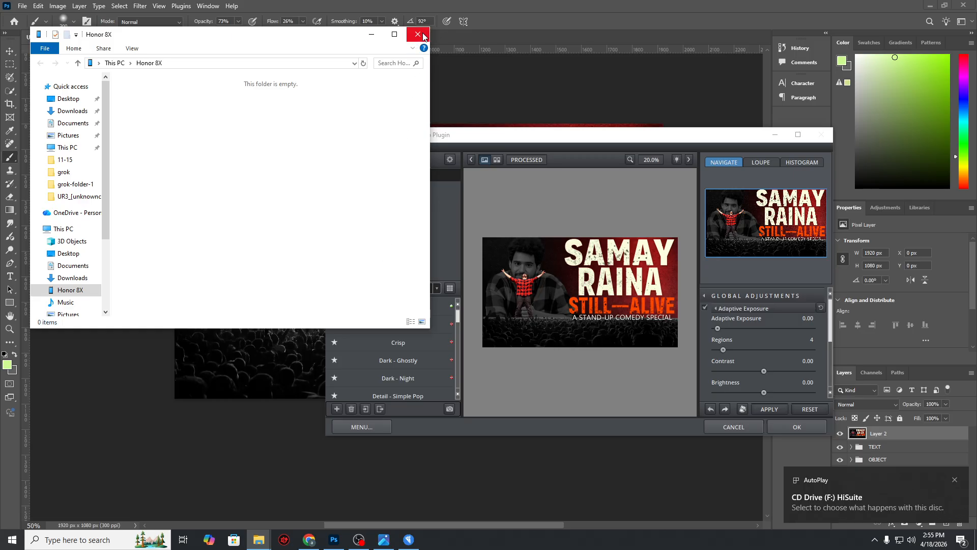
pyautogui.click(423, 34)
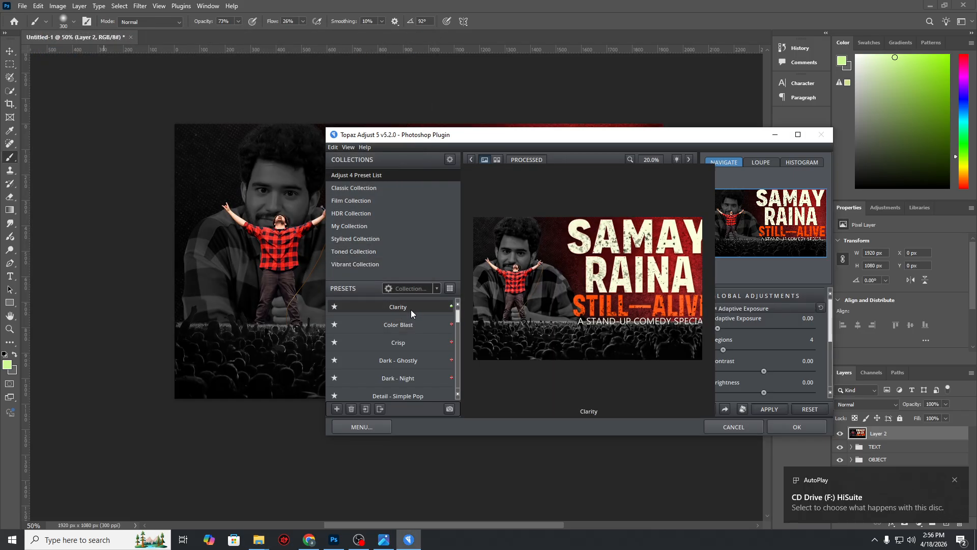
pyautogui.click(410, 310)
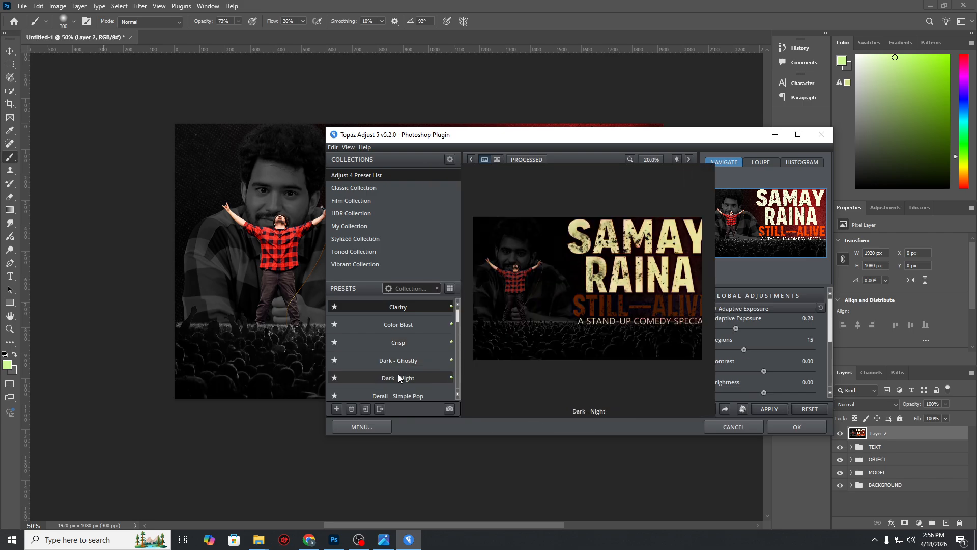
pyautogui.scroll(-1, 398, 374)
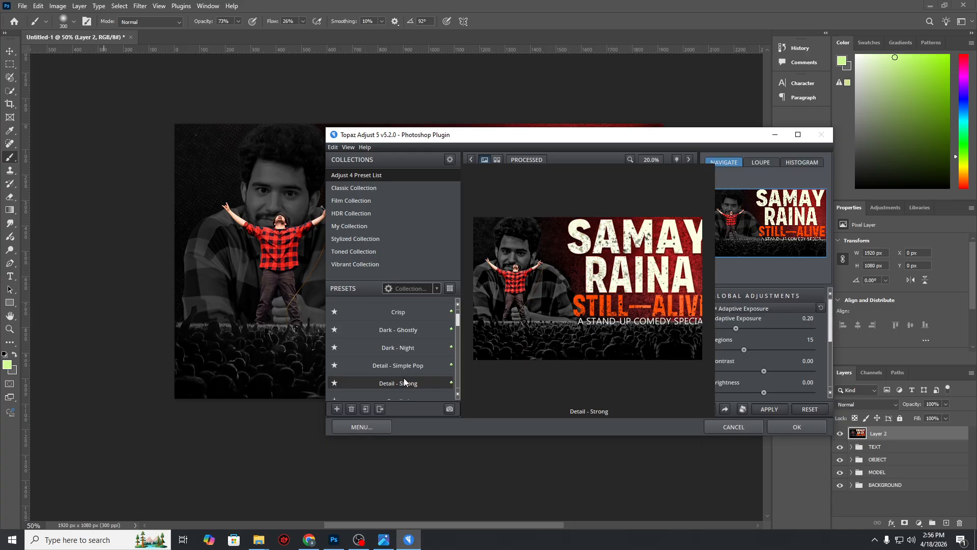
pyautogui.scroll(1, 404, 377)
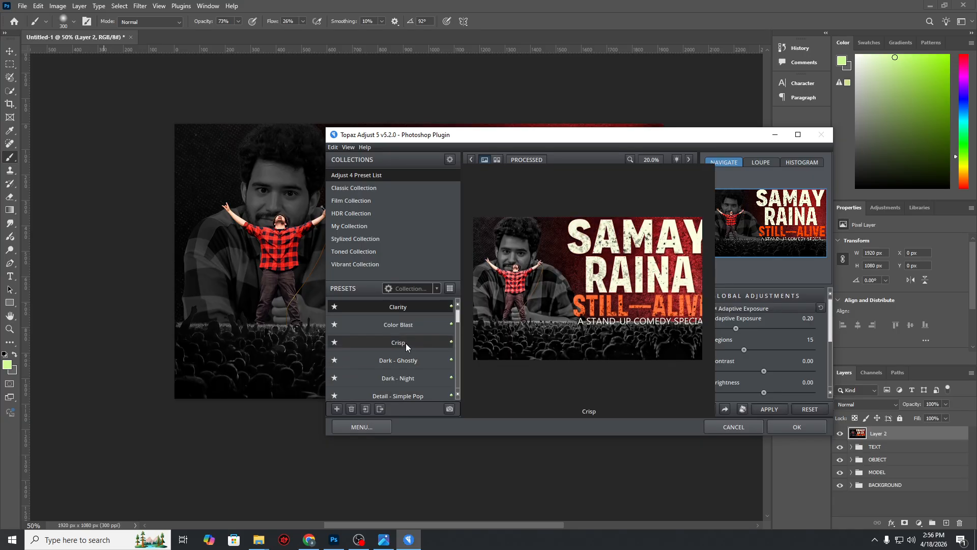
pyautogui.click(406, 343)
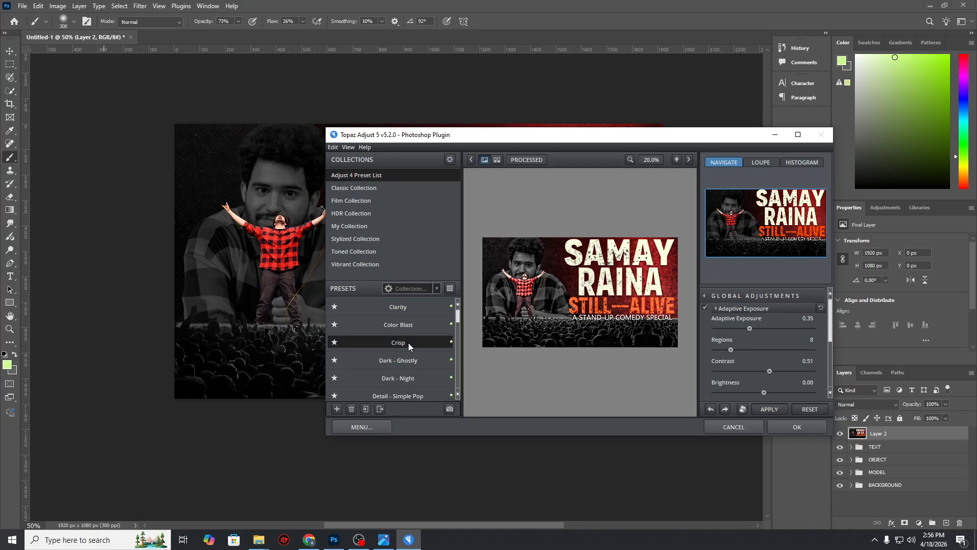
pyautogui.click(789, 427)
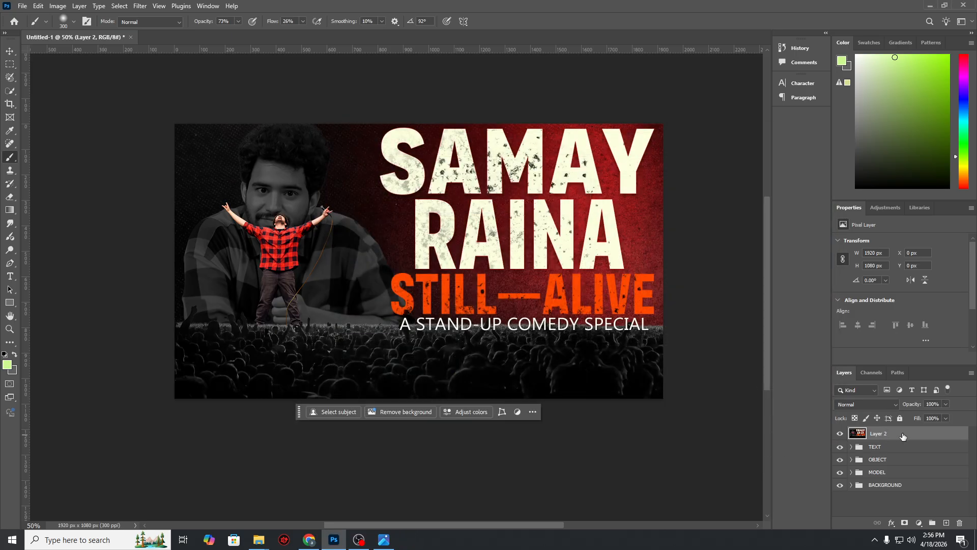
# Step: Duplicate Layer 2 and apply the Topaz Adjust 5 Crisp preset to the copy
pyautogui.hotkey('ctrl', 'j')
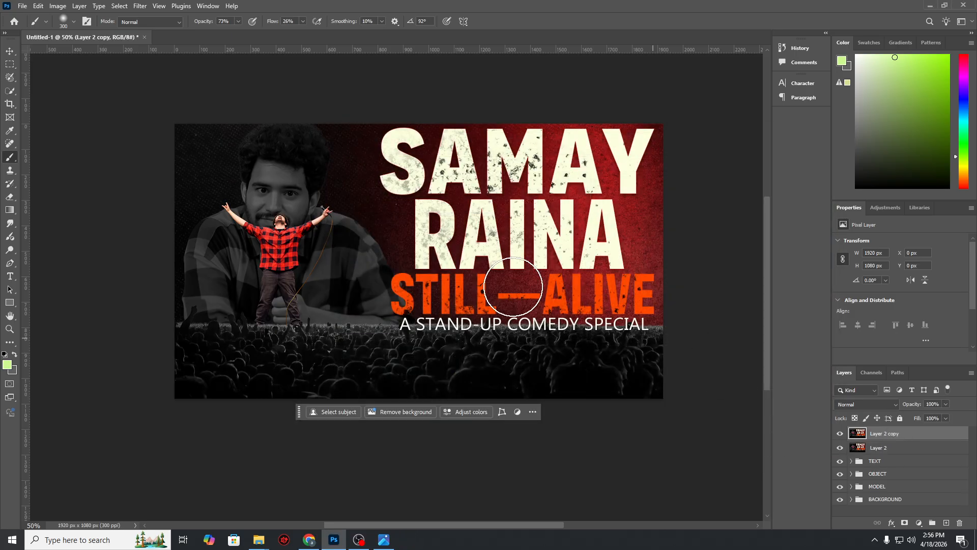
pyautogui.click(137, 7)
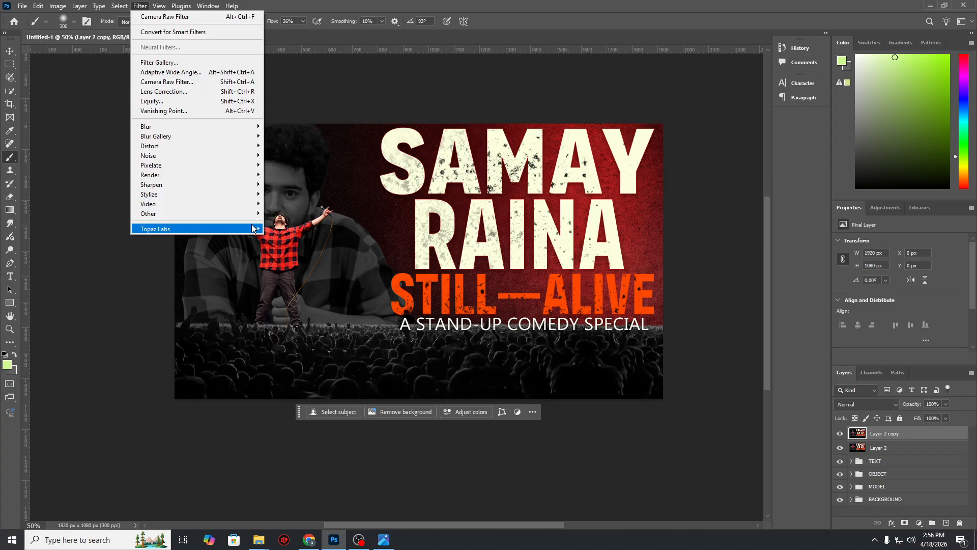
pyautogui.moveTo(254, 228)
pyautogui.click(292, 230)
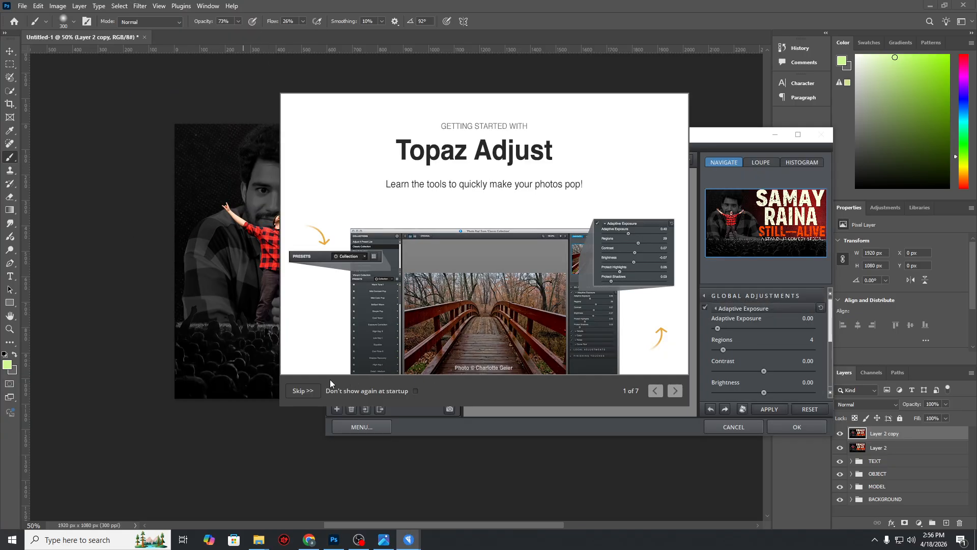
pyautogui.click(312, 390)
pyautogui.click(406, 341)
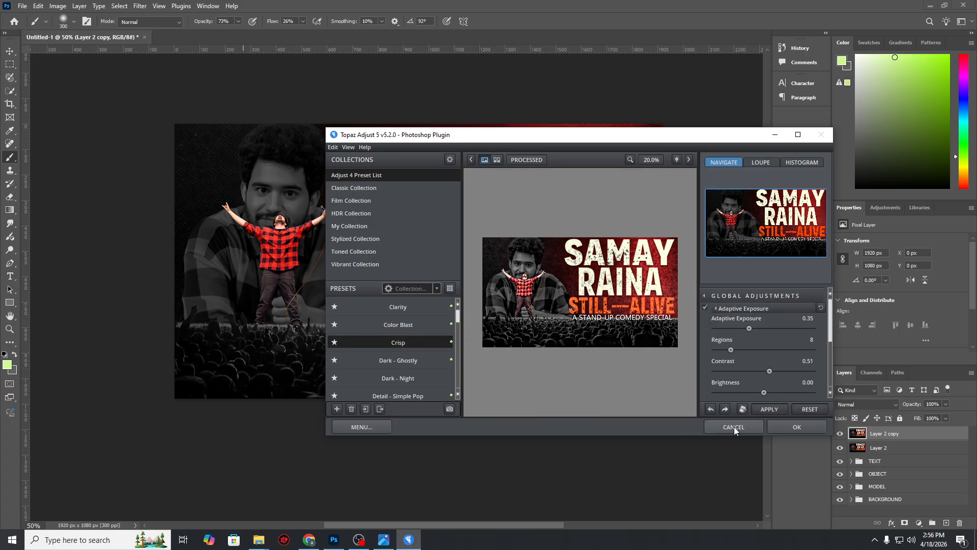
pyautogui.click(767, 410)
pyautogui.click(790, 427)
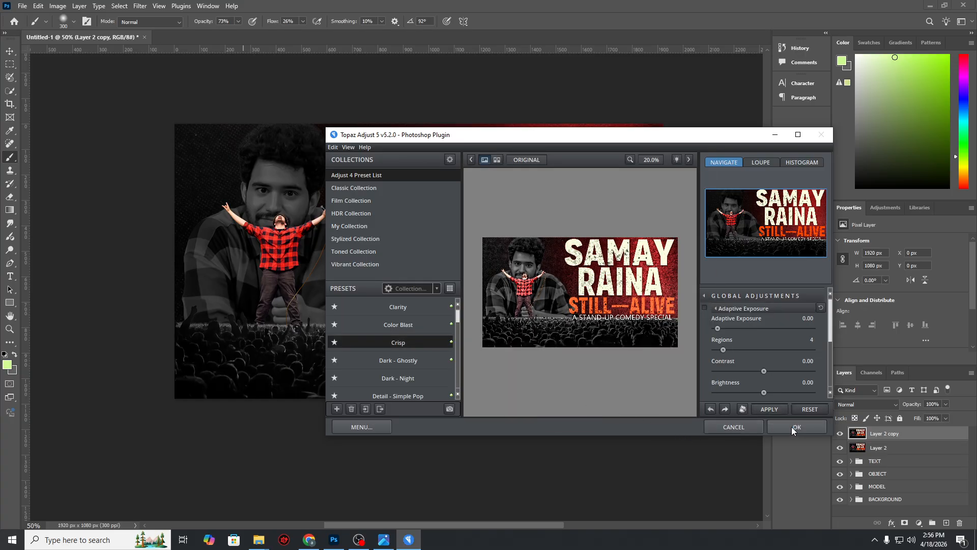
# Step: Lower the Layer 2 copy's opacity to 39% and stamp all visible layers into a new layer on top
pyautogui.click(945, 404)
pyautogui.moveTo(932, 414); pyautogui.dragTo(927, 414)
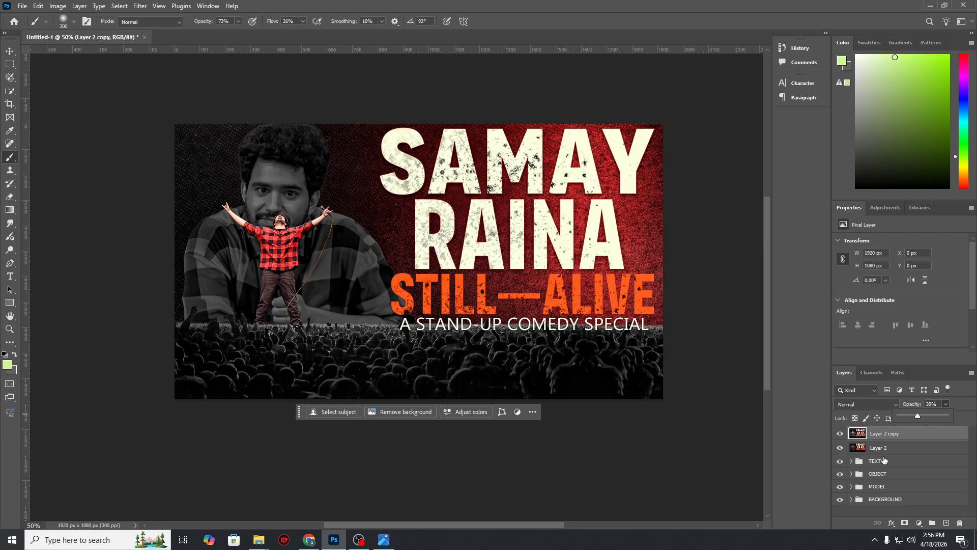
pyautogui.click(919, 434)
pyautogui.hotkey('ctrl', 'shift', 'alt', 'e')
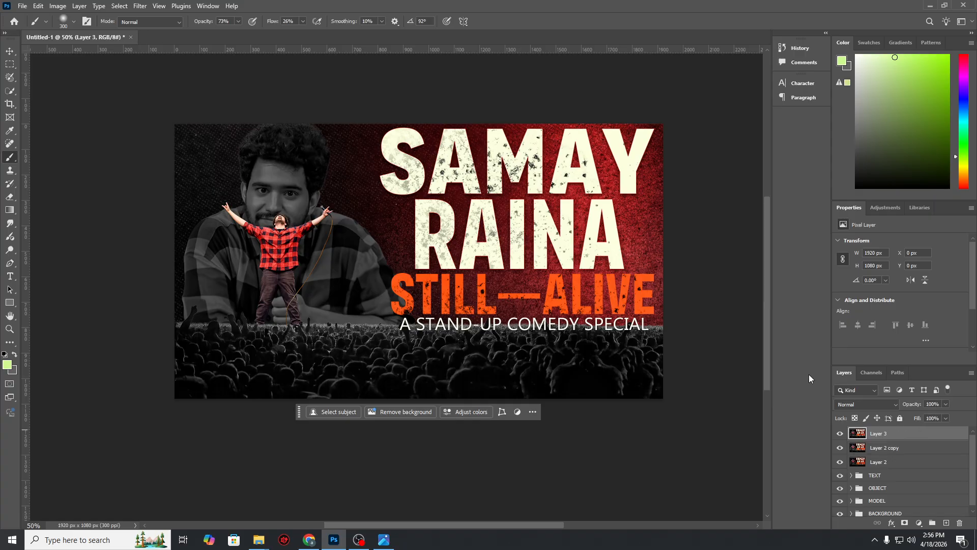
# Step: Open the Camera Raw Filter on the new merged layer and set exposure +0.15, temperature +6, vibrance +21 and saturation +4
pyautogui.click(140, 5)
pyautogui.click(169, 91)
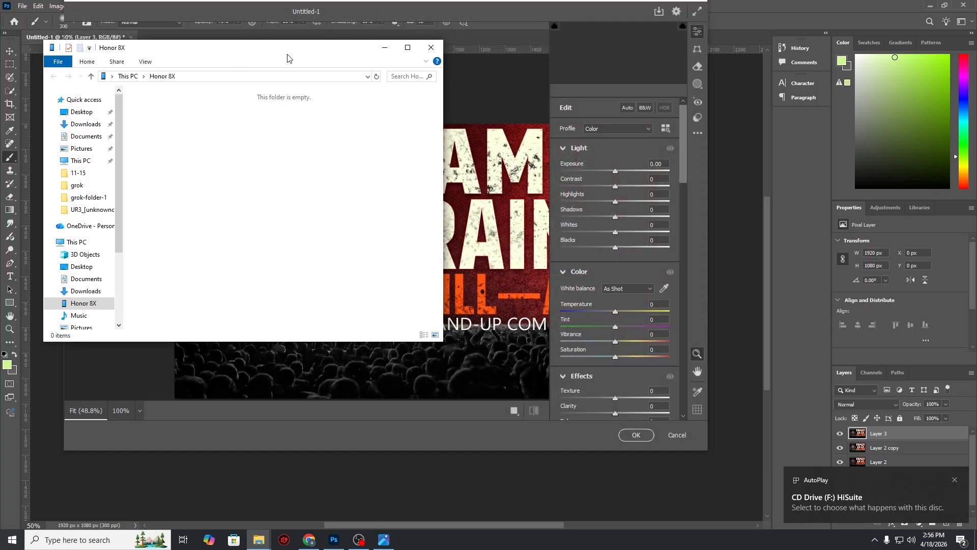
pyautogui.click(432, 49)
pyautogui.click(626, 107)
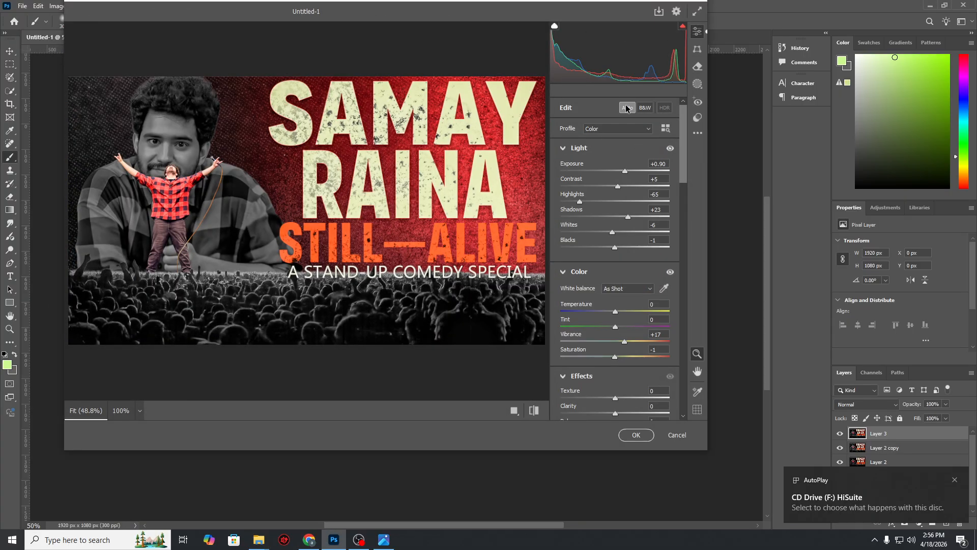
pyautogui.click(626, 108)
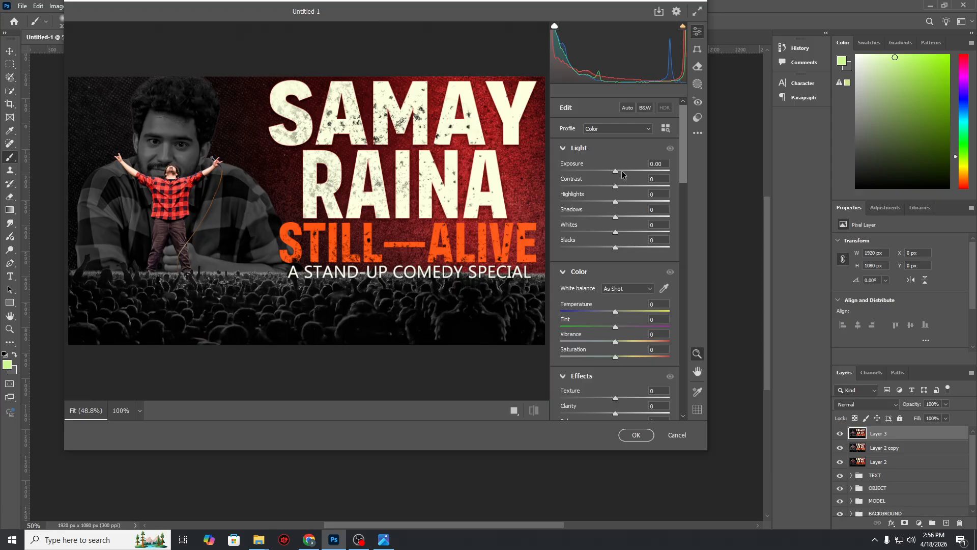
pyautogui.moveTo(616, 174)
pyautogui.mouseDown()
pyautogui.moveTo(600, 172)
pyautogui.moveTo(616, 172)
pyautogui.mouseUp()
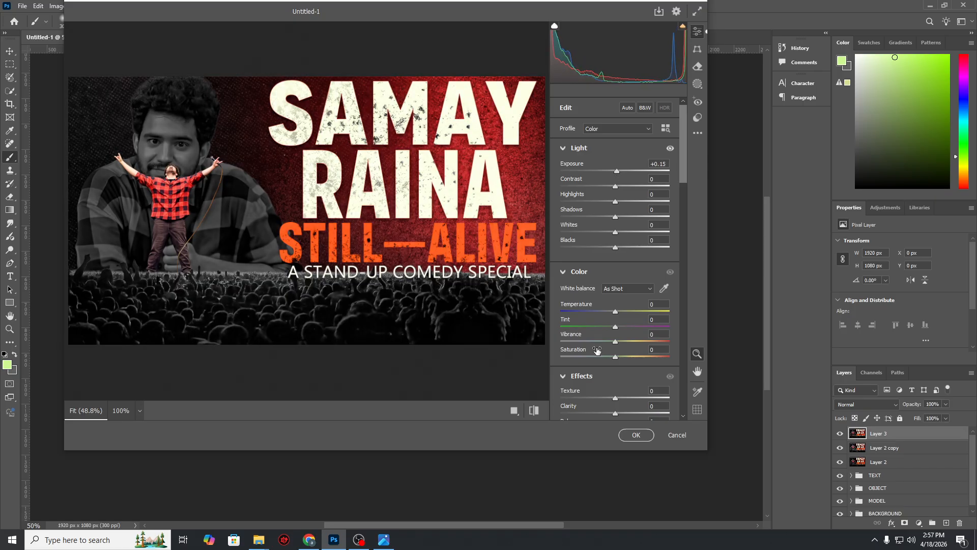
pyautogui.moveTo(615, 312); pyautogui.dragTo(617, 357)
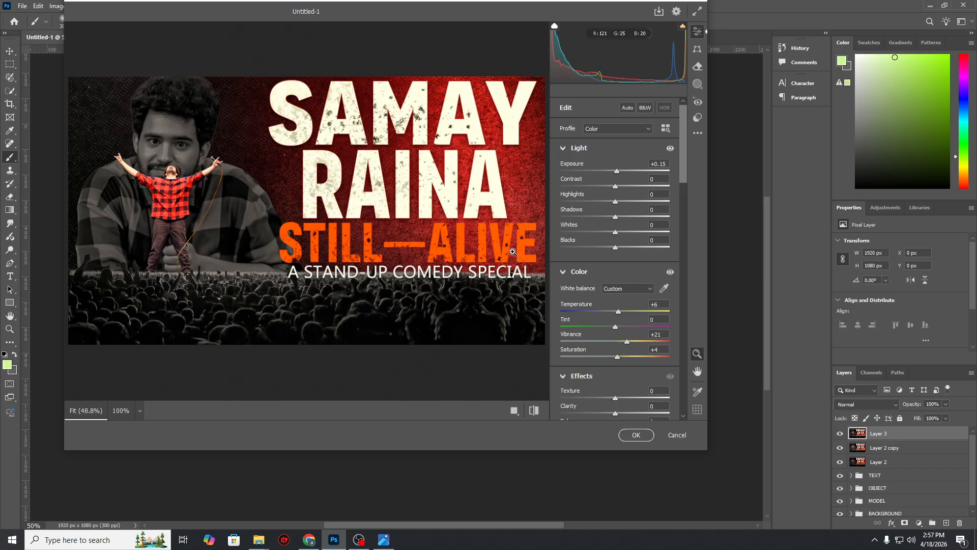
# Step: Set the Camera Raw vignette to -44 and the grain to 32
pyautogui.scroll(-3, 614, 325)
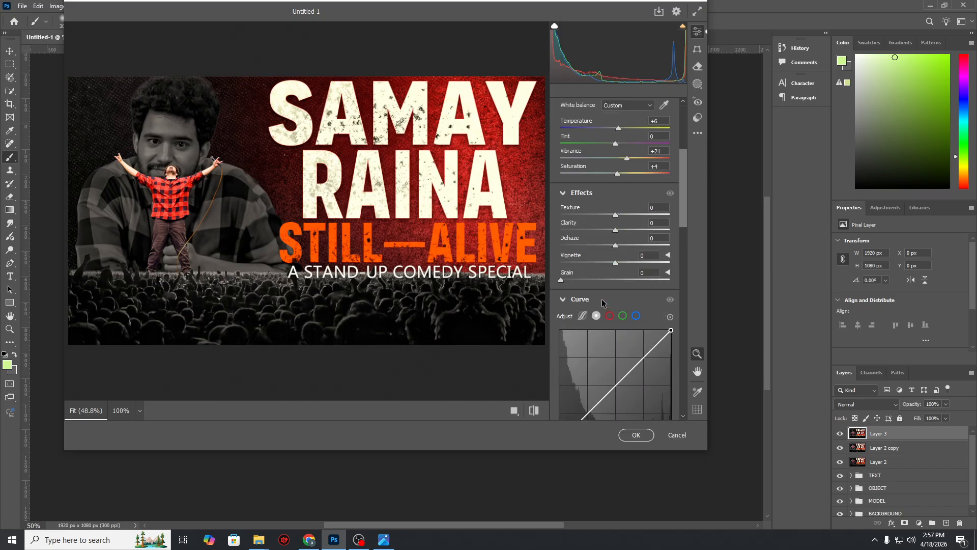
pyautogui.scroll(-3, 601, 301)
pyautogui.scroll(3, 601, 285)
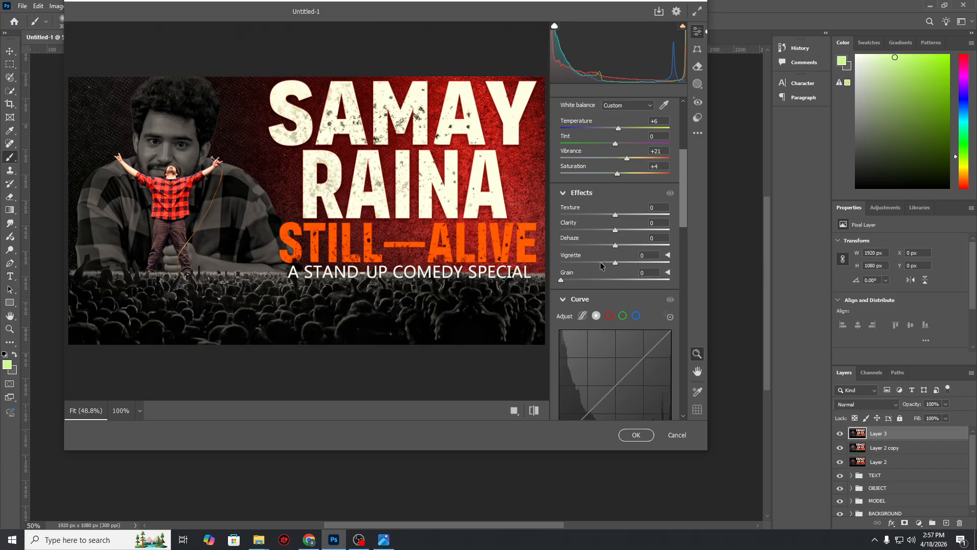
pyautogui.moveTo(601, 265); pyautogui.dragTo(578, 281)
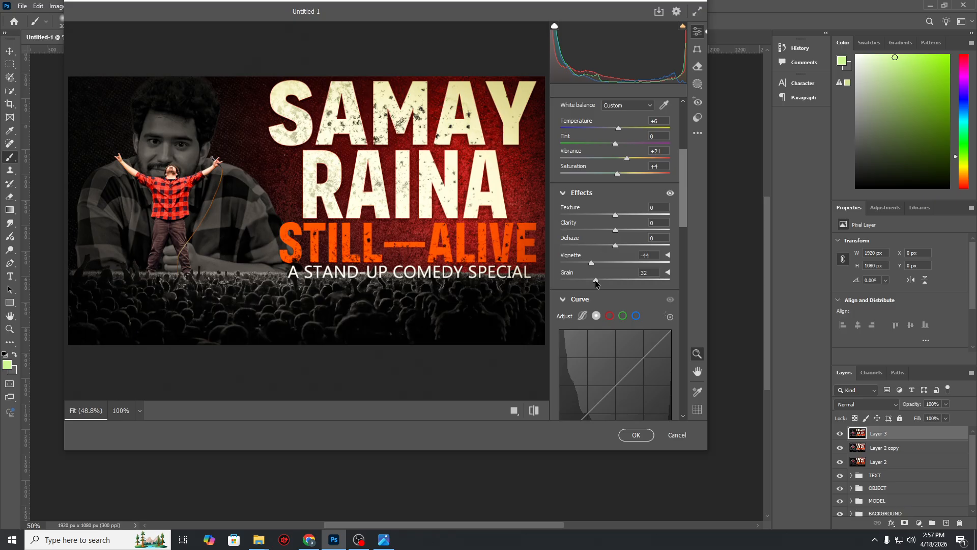
# Step: Shift the oranges hue slightly towards red, and grade the shadows to hue 243, saturation 5 and the highlights to a faint red
pyautogui.scroll(-12, 599, 281)
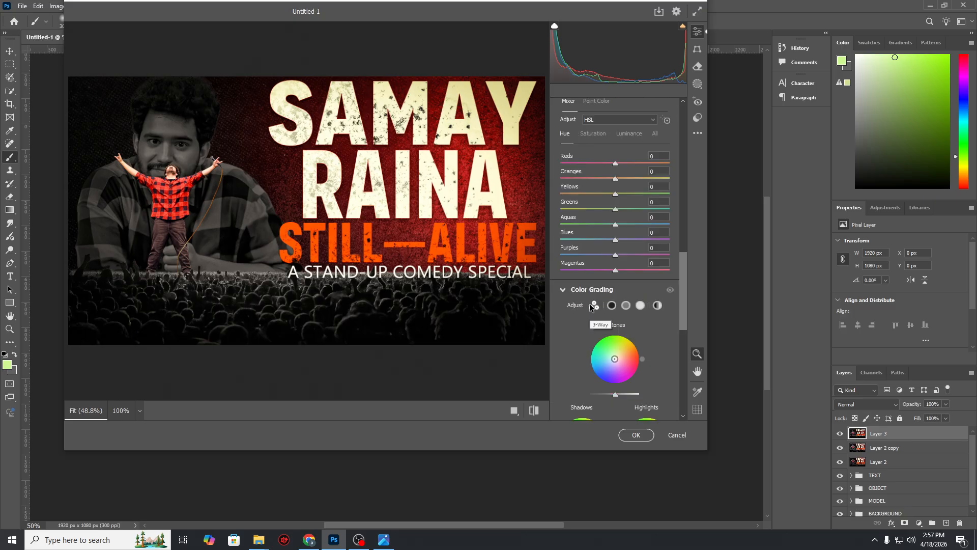
pyautogui.moveTo(615, 178)
pyautogui.mouseDown()
pyautogui.moveTo(636, 181)
pyautogui.moveTo(609, 179)
pyautogui.mouseUp()
pyautogui.scroll(-3, 582, 287)
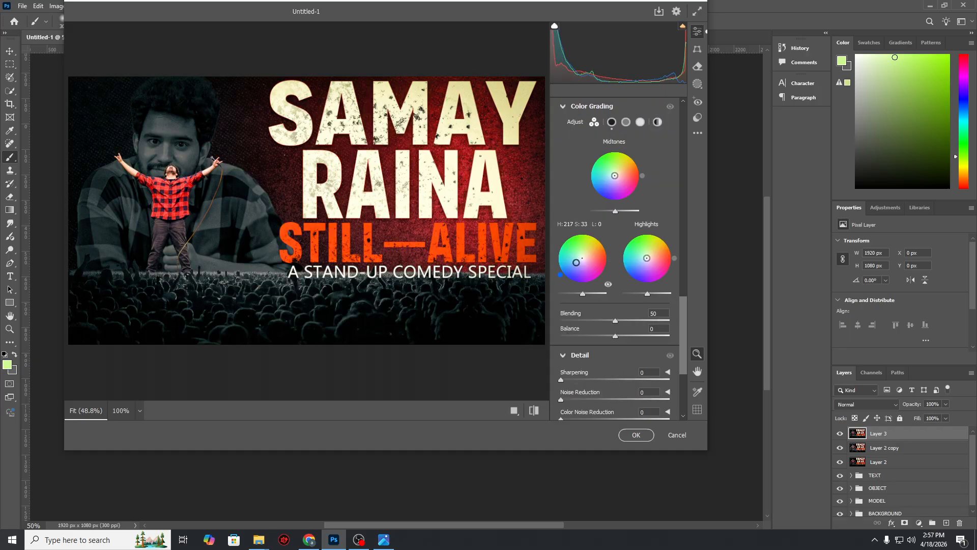
pyautogui.moveTo(575, 263)
pyautogui.mouseDown()
pyautogui.moveTo(593, 269)
pyautogui.moveTo(581, 259)
pyautogui.mouseUp()
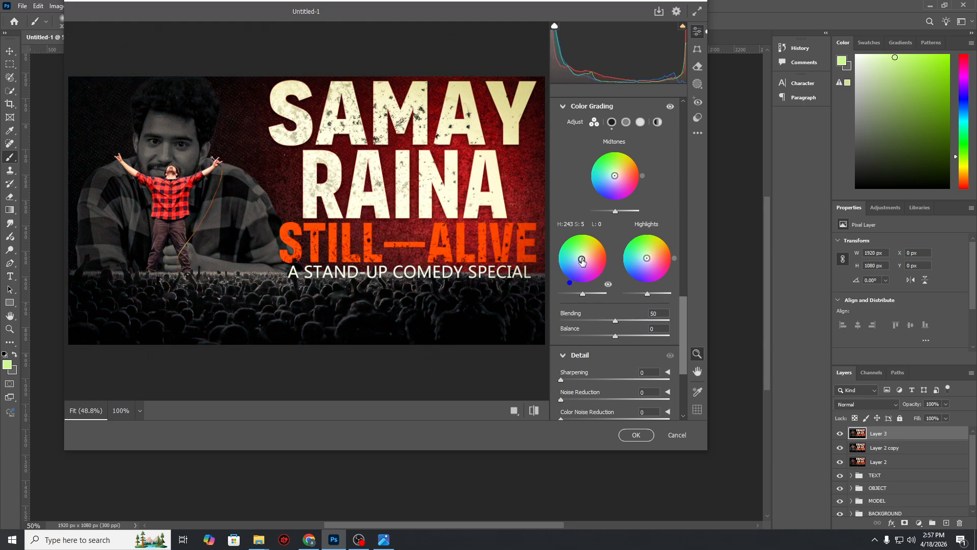
pyautogui.moveTo(614, 176); pyautogui.dragTo(615, 176)
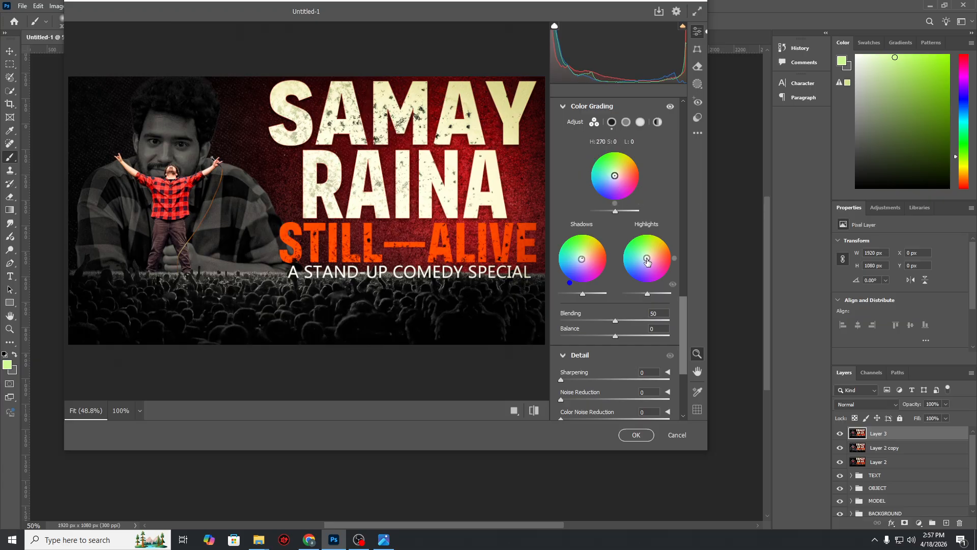
pyautogui.moveTo(647, 260); pyautogui.dragTo(648, 259)
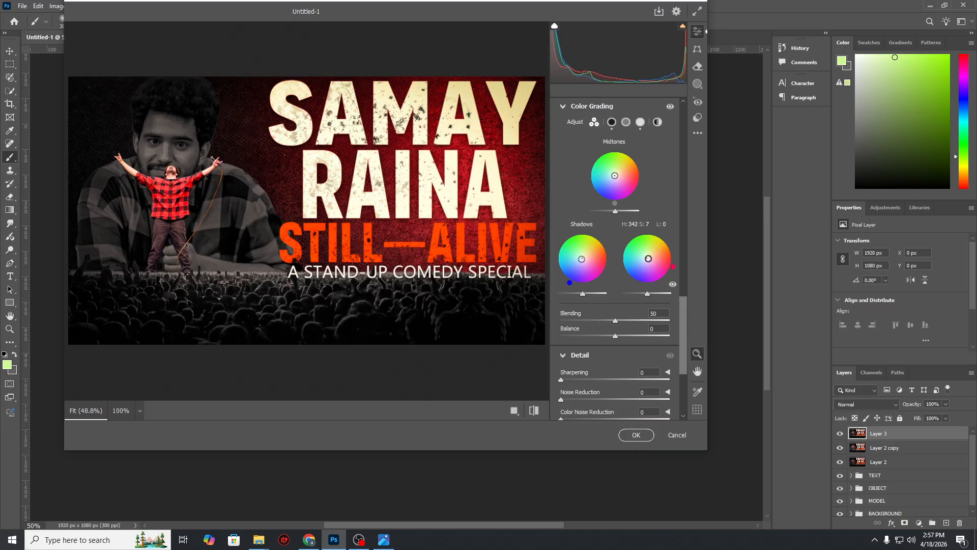
# Step: Add slight sharpening and apply the Camera Raw adjustments to Layer 3
pyautogui.scroll(-2, 630, 321)
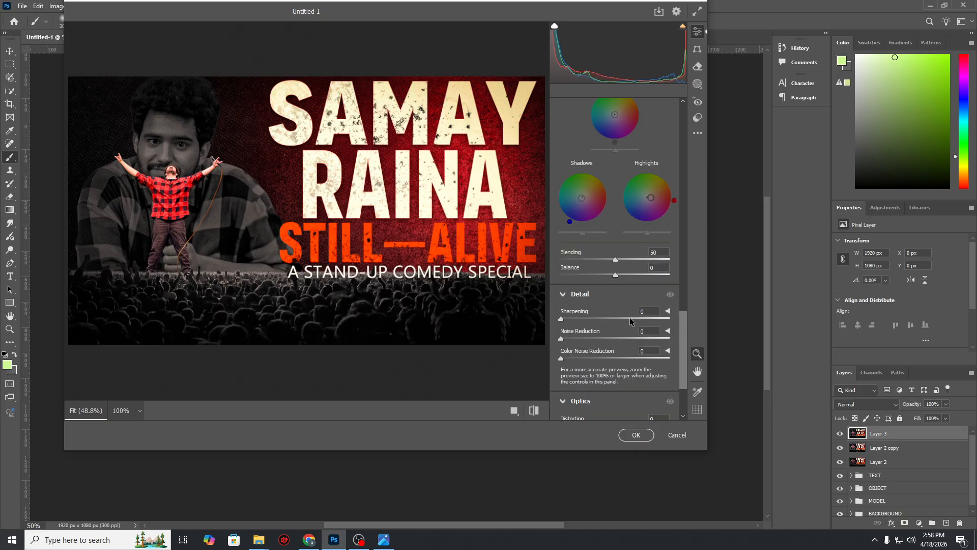
pyautogui.moveTo(561, 319); pyautogui.dragTo(571, 319)
pyautogui.click(634, 436)
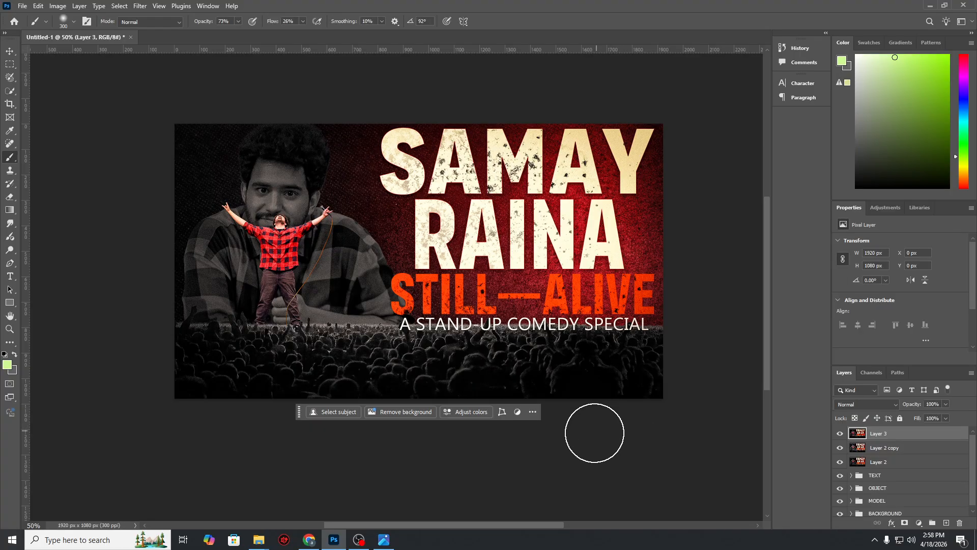
# Step: Compare the thumbnail with Layer 3 hidden and shown, and deselect all layers with the Move tool
pyautogui.click(840, 433)
pyautogui.click(839, 433)
pyautogui.click(839, 434)
pyautogui.click(839, 433)
pyautogui.scroll(-2, 388, 388)
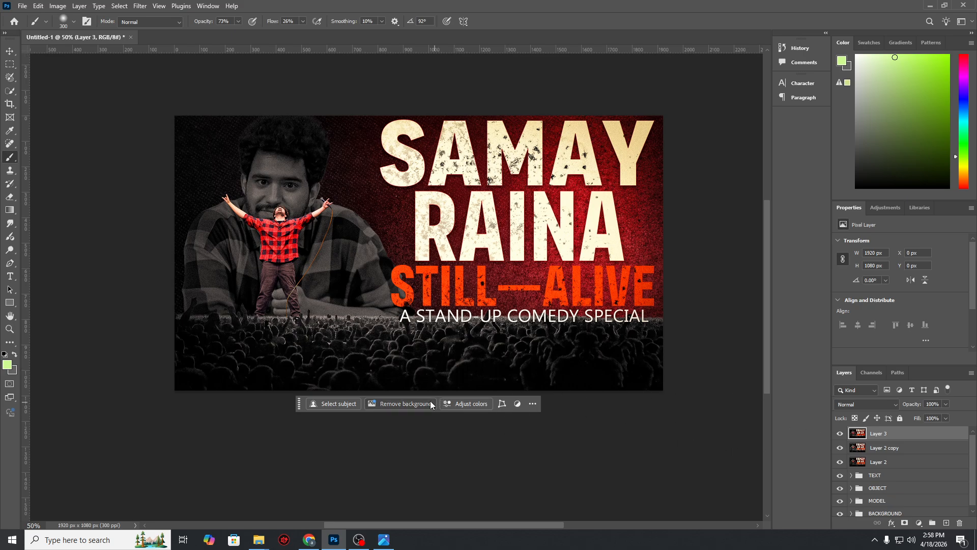
pyautogui.scroll(2, 388, 388)
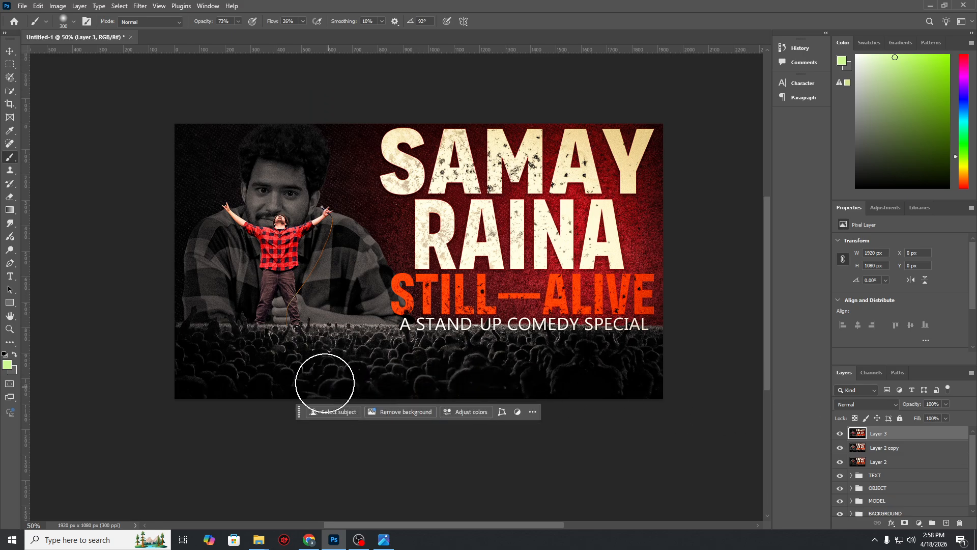
pyautogui.scroll(2, 231, 351)
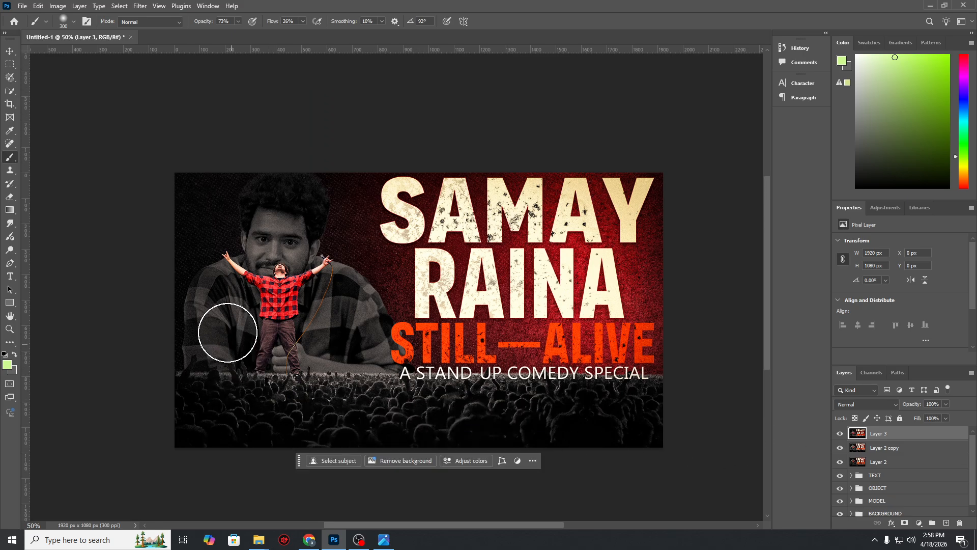
pyautogui.click(10, 50)
pyautogui.click(57, 72)
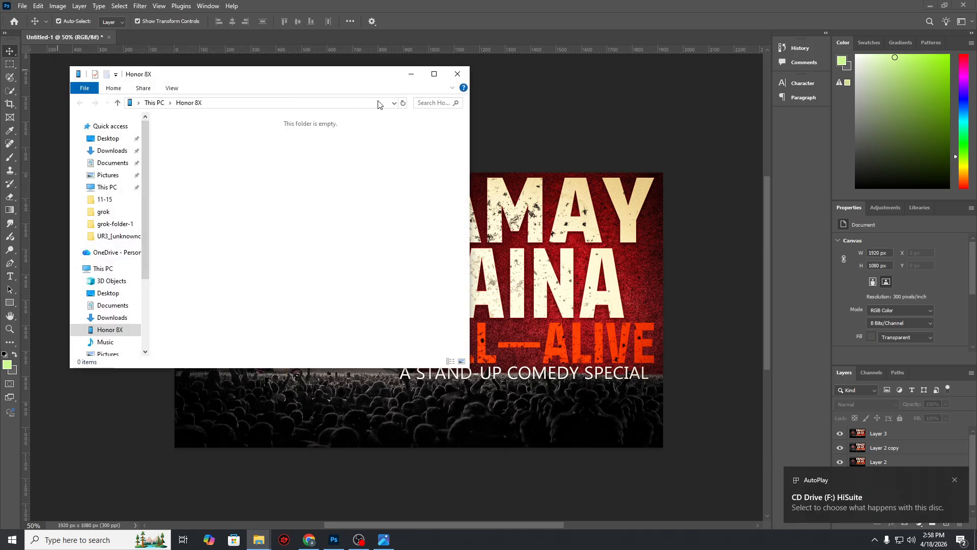
# Step: Dismiss the phone's empty folder windows and examine the finished thumbnail's details at 100% and as a whole
pyautogui.click(453, 76)
pyautogui.scroll(-2, 319, 219)
pyautogui.click(319, 219)
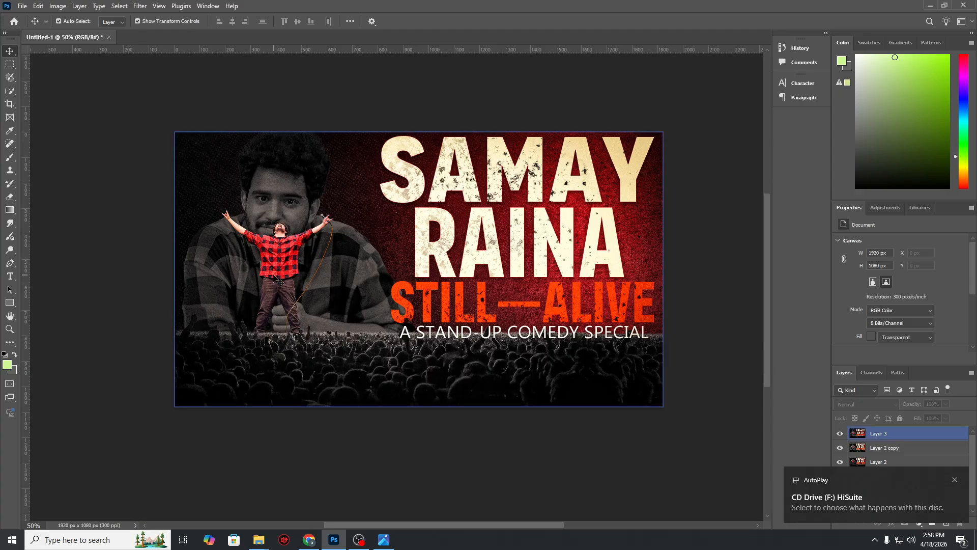
pyautogui.scroll(-2, 319, 224)
pyautogui.scroll(2, 405, 483)
pyautogui.click(416, 482)
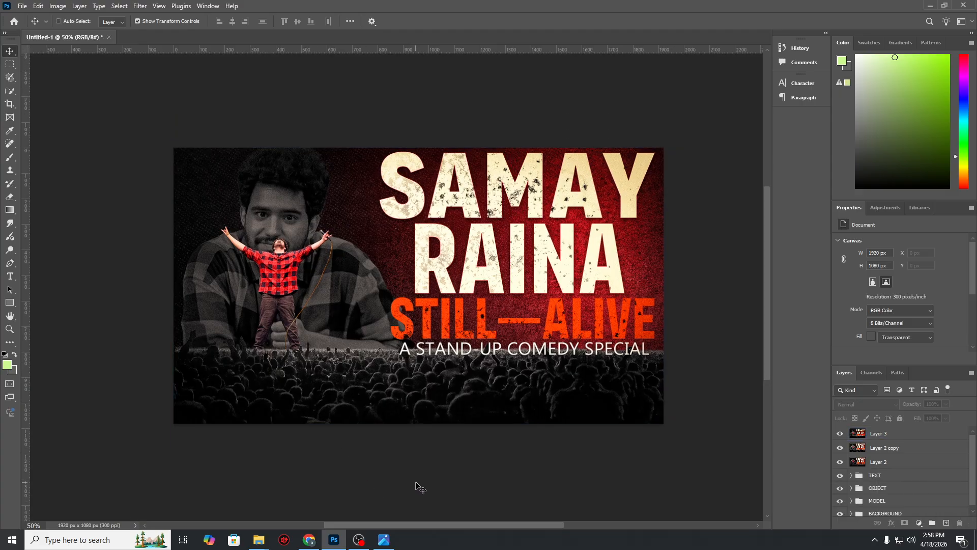
pyautogui.hotkey('ctrl', '+')
pyautogui.hotkey('ctrl', '+')
pyautogui.keyDown('ctrl'); pyautogui.click(416, 482); pyautogui.keyUp('ctrl')
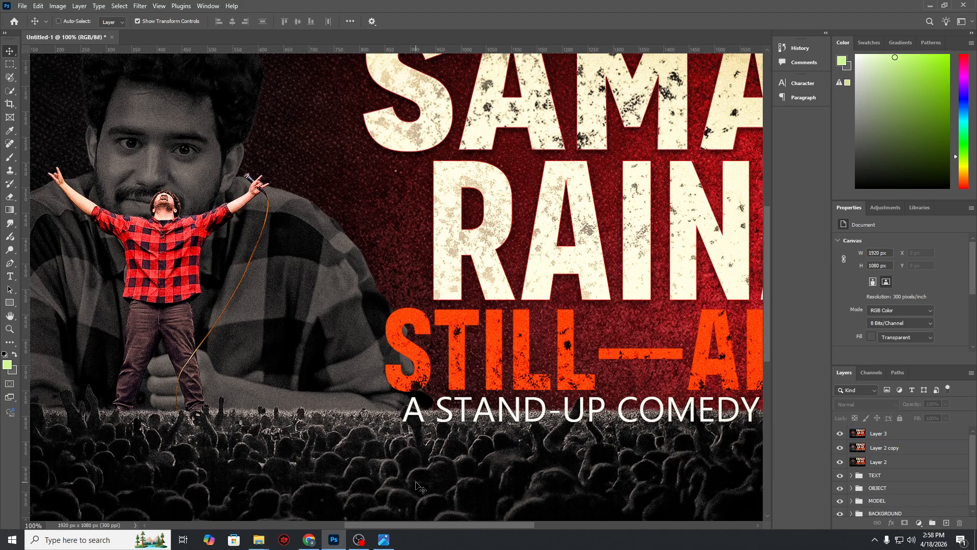
pyautogui.hotkey('ctrl', '-')
pyautogui.hotkey('ctrl', '-')
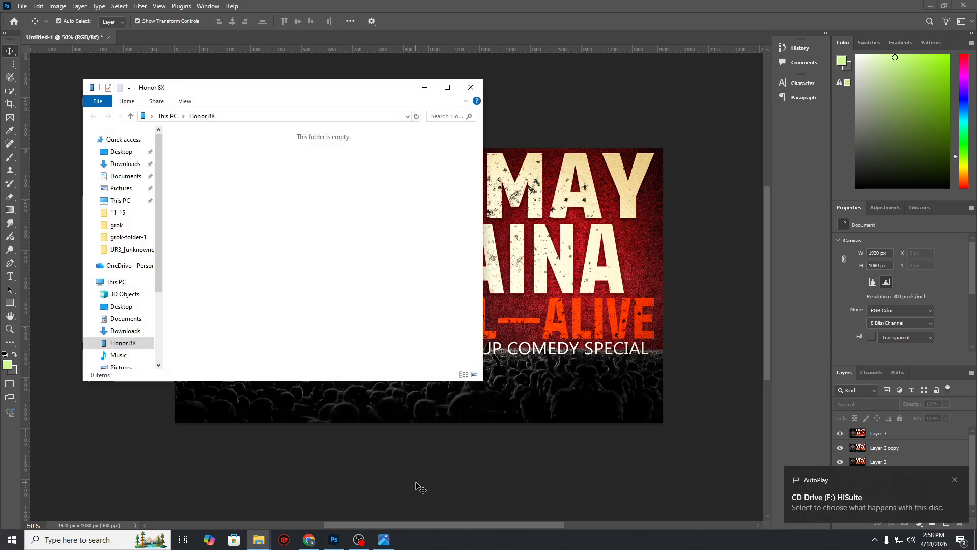
pyautogui.click(470, 87)
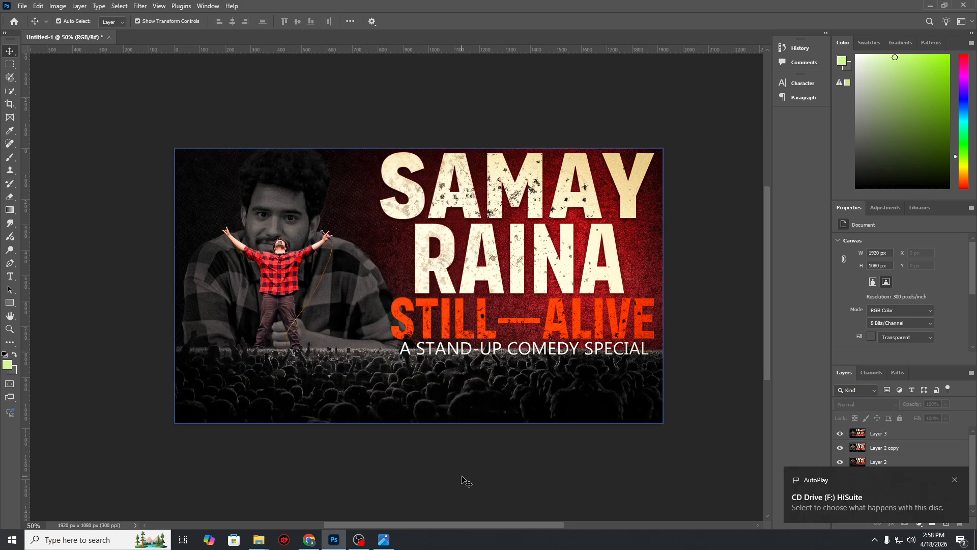
pyautogui.scroll(-5, 456, 295)
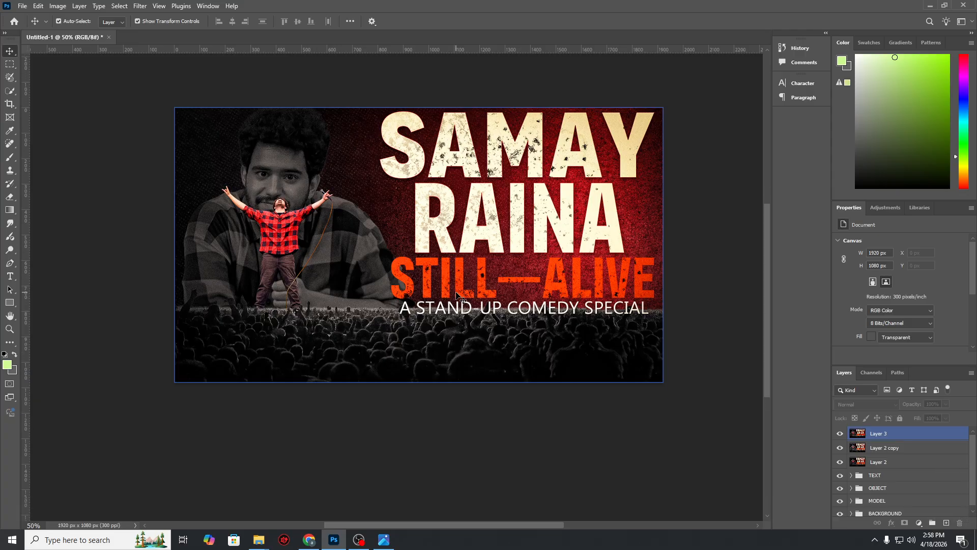
pyautogui.scroll(3, 454, 309)
pyautogui.scroll(3, 455, 313)
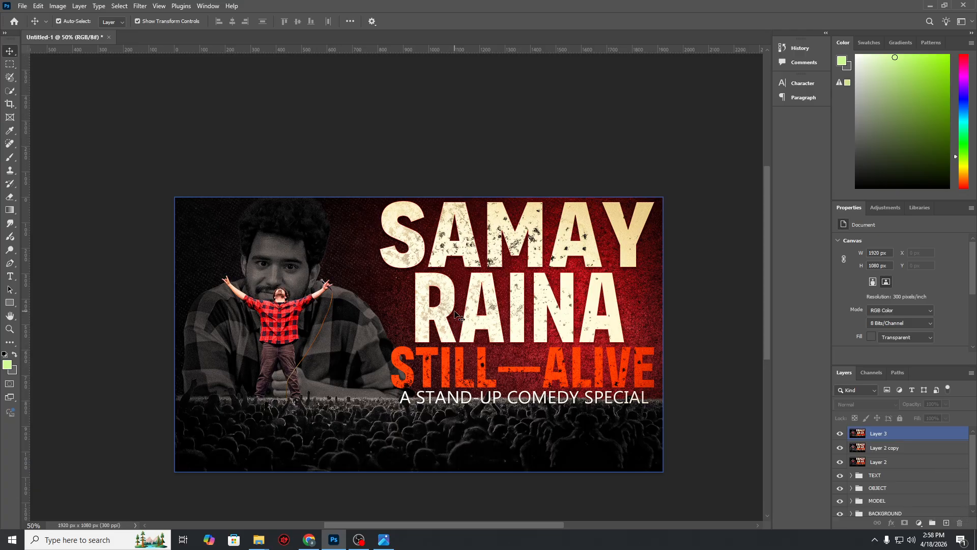
pyautogui.scroll(-3, 455, 314)
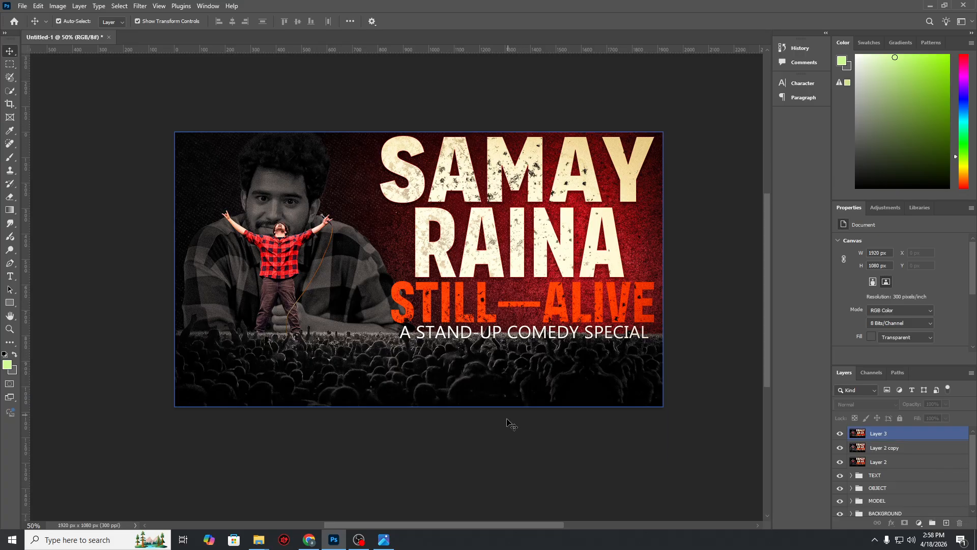
pyautogui.click(510, 436)
pyautogui.click(564, 349)
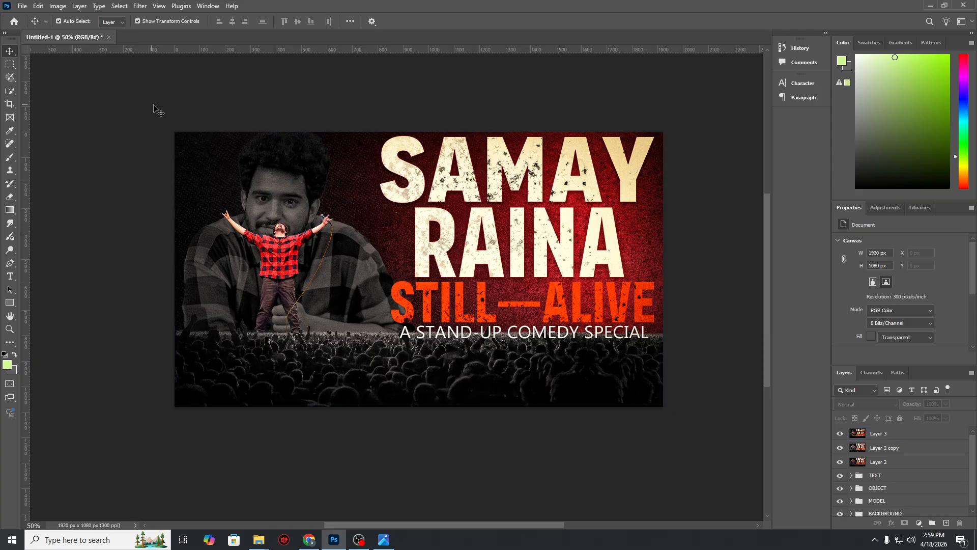
# Step: Export the thumbnail as a 1920 x 1080 px JPG at quality 7, saved in Downloads as "samay raina thumb"
pyautogui.click(22, 6)
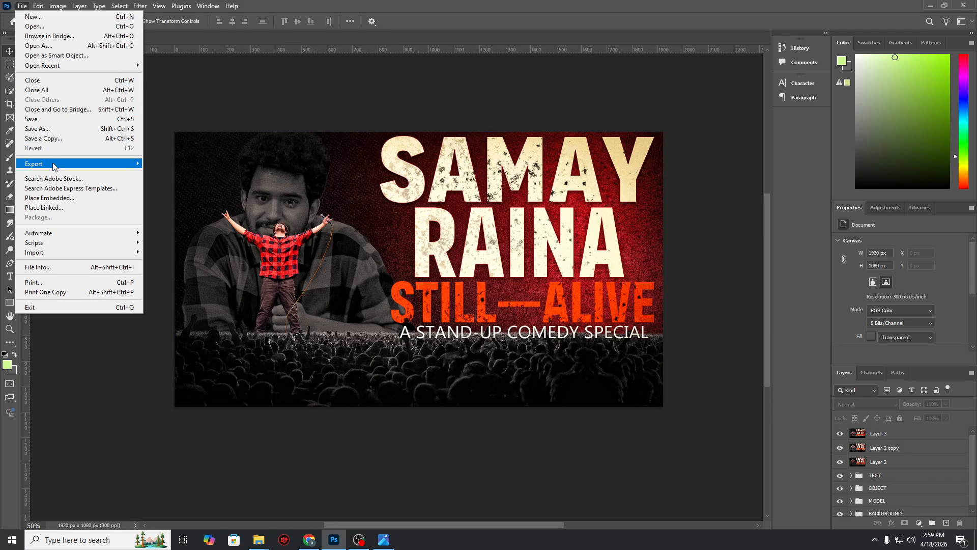
pyautogui.moveTo(96, 164)
pyautogui.click(165, 174)
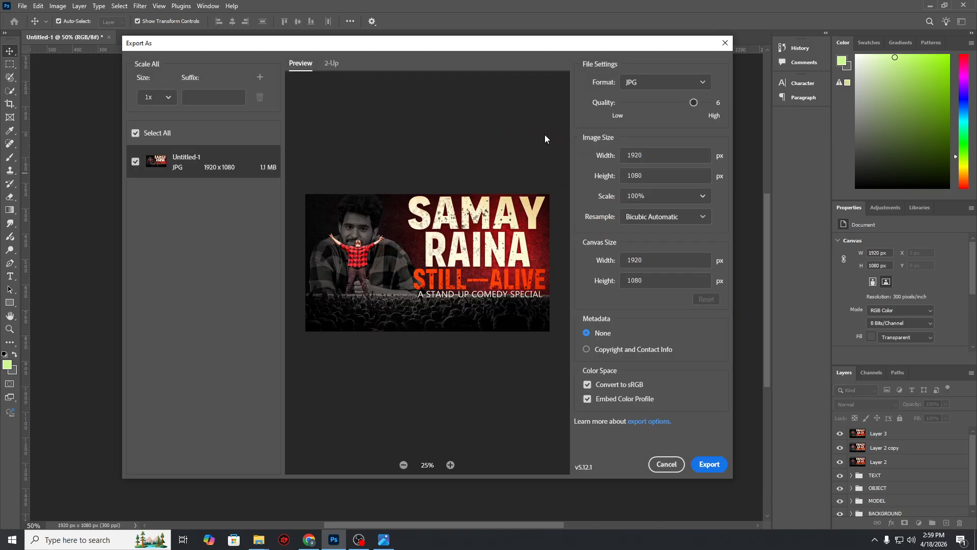
pyautogui.moveTo(690, 103); pyautogui.dragTo(707, 102)
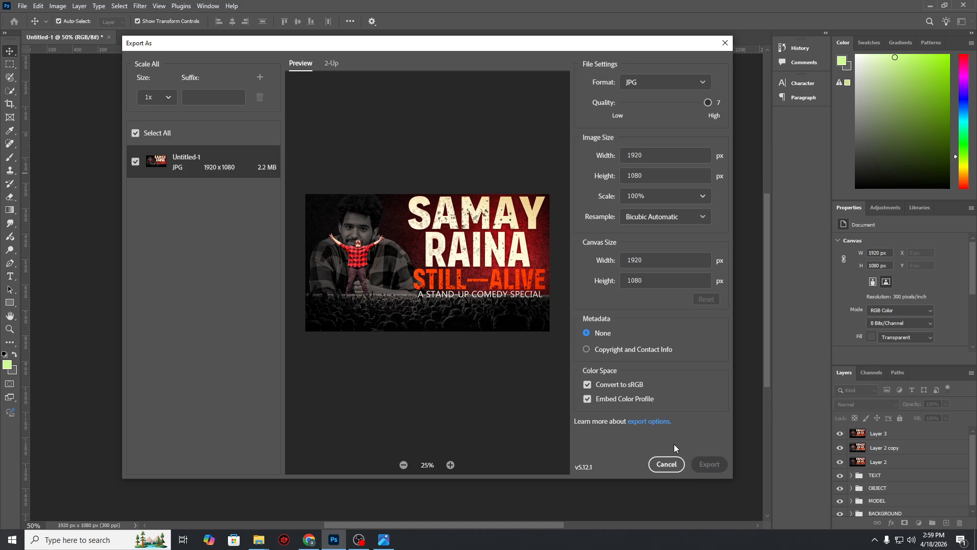
pyautogui.write('sai')
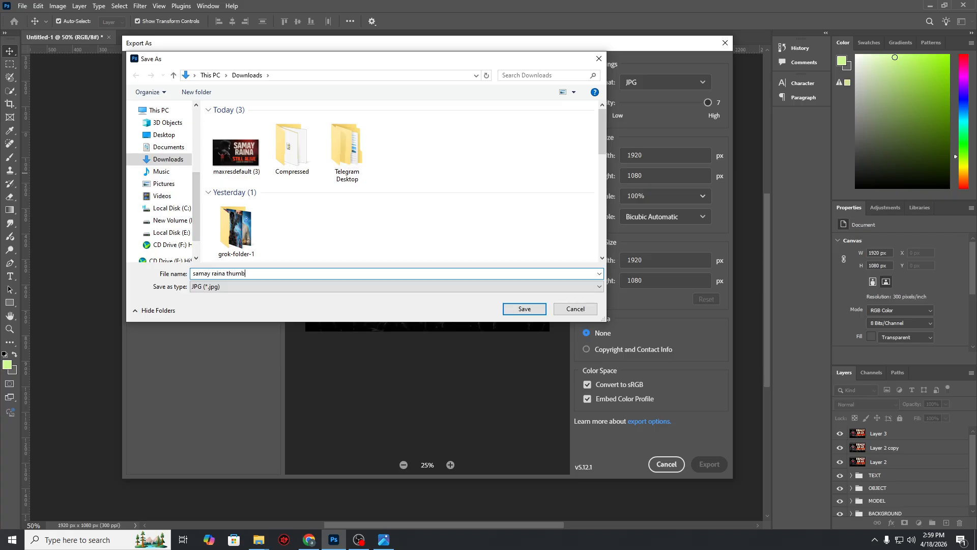
pyautogui.press('Return')
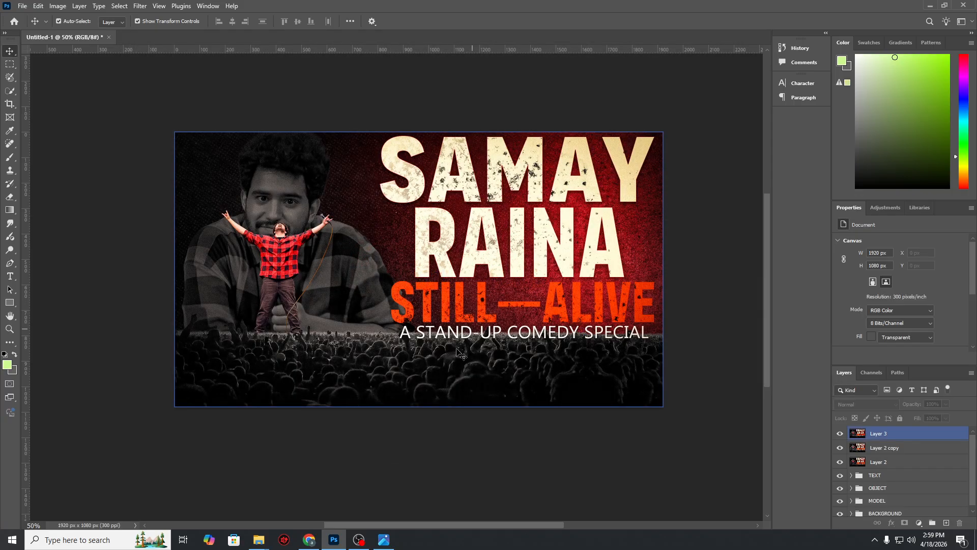
pyautogui.click(358, 538)
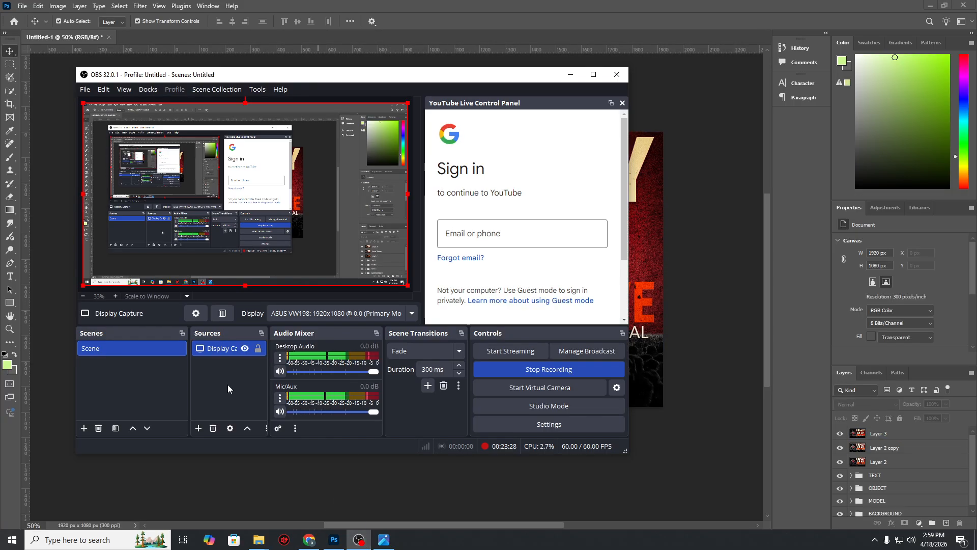